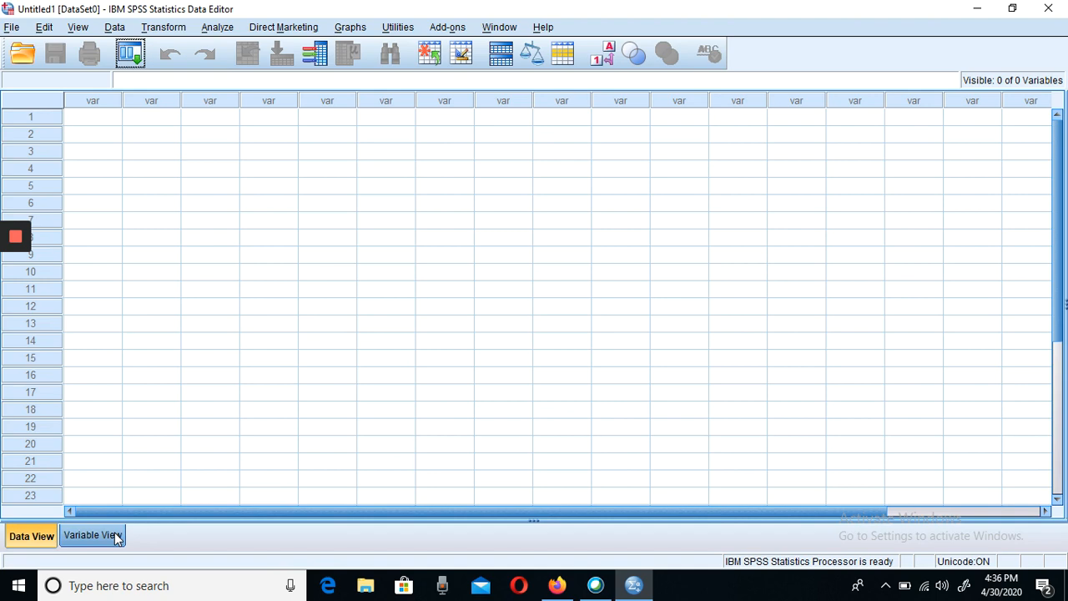
- Look at the empty Variable View and Data View grids, finishing in Variable View
left_click(94, 535)
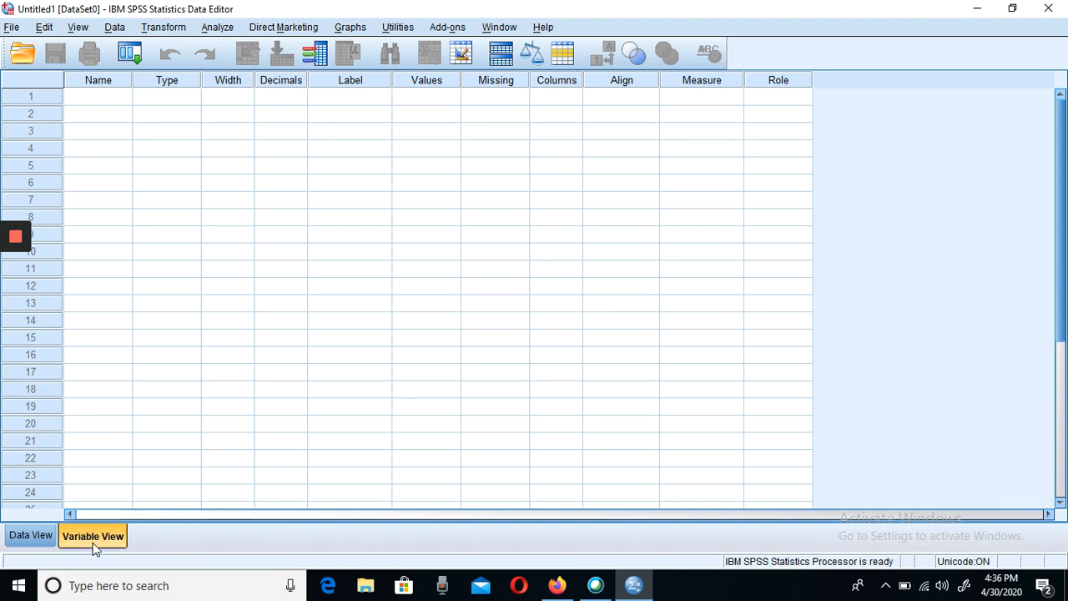
left_click(26, 543)
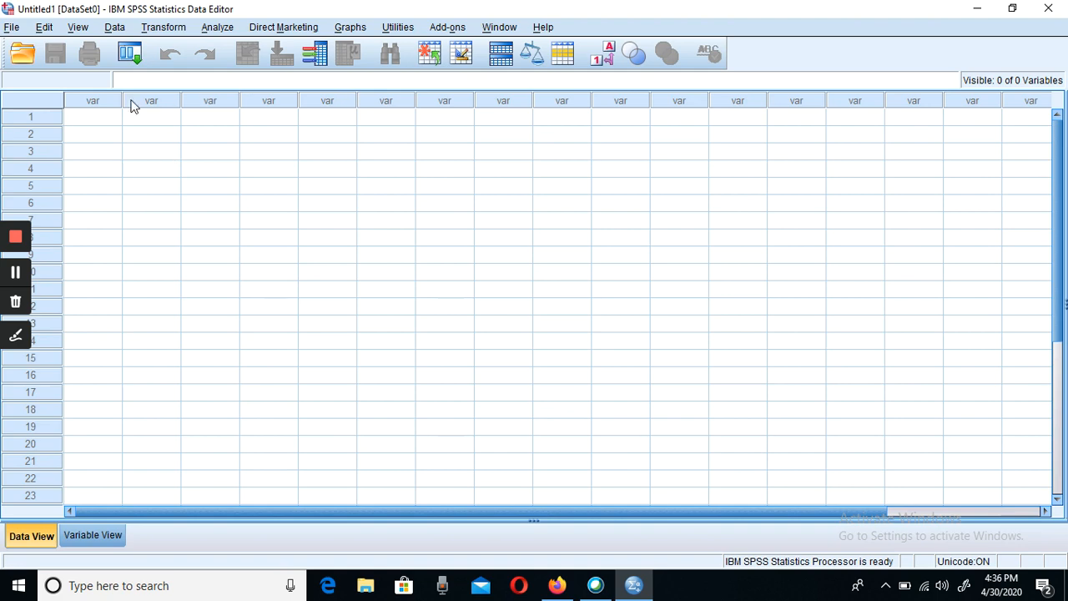
left_click(95, 122)
left_click(105, 535)
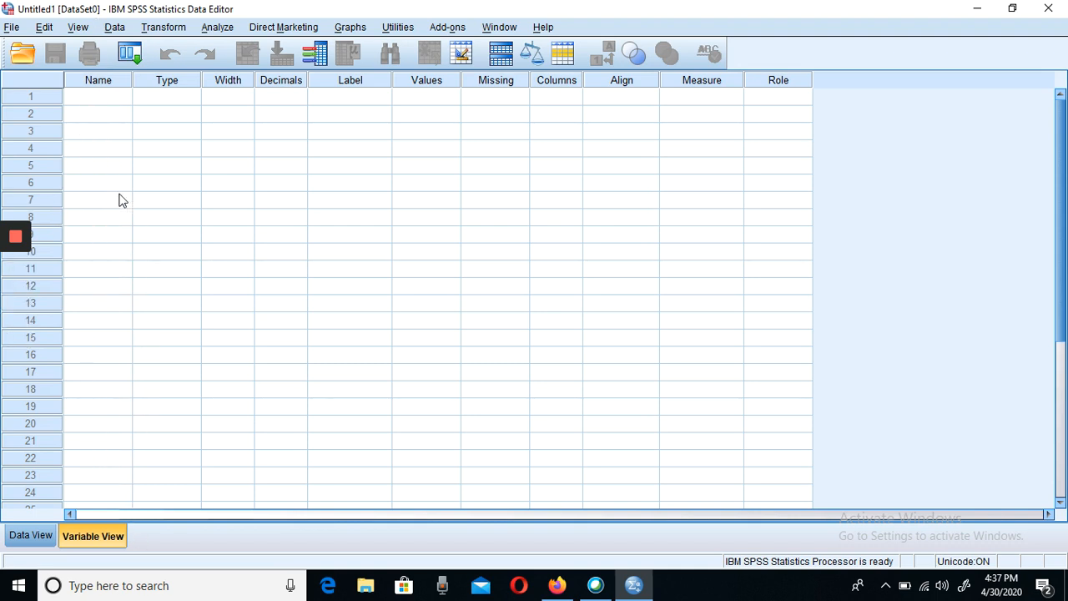
- Try to name the variable in row 1 Gender
left_click(87, 104)
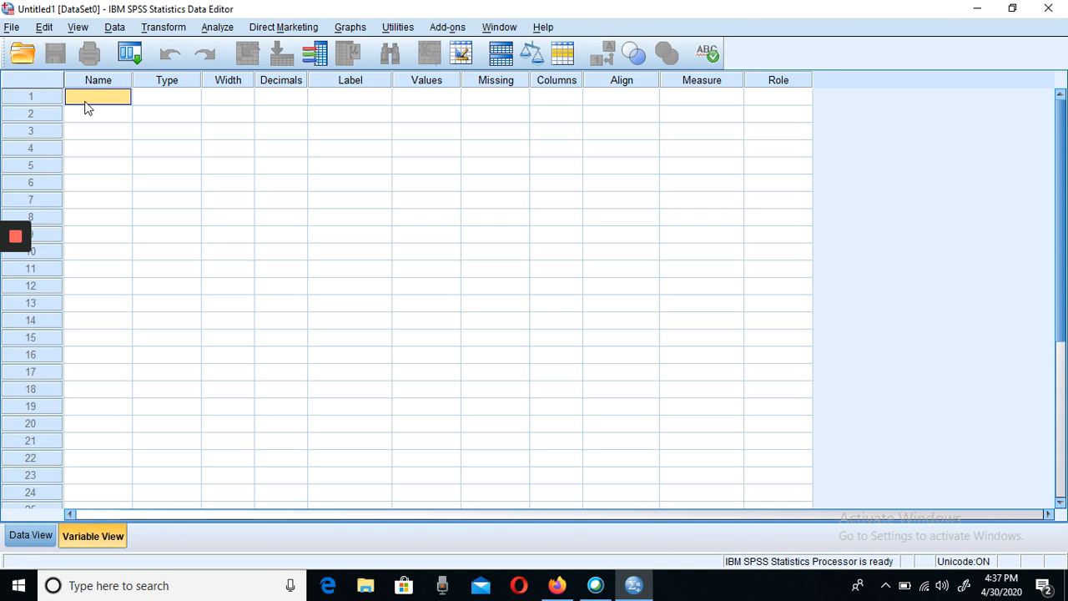
type("Gender")
key("Return")
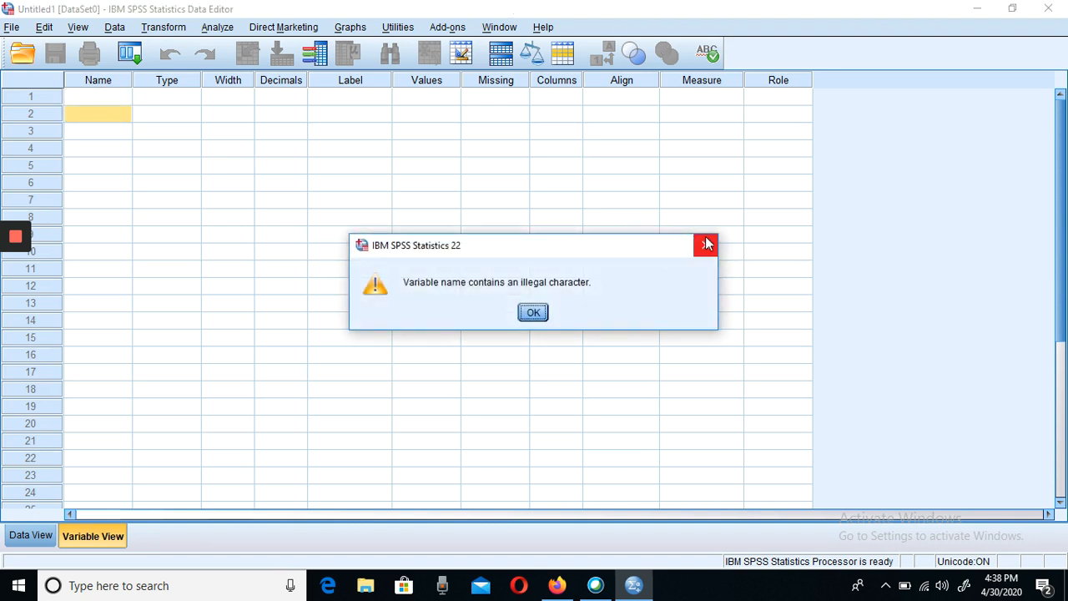
left_click(705, 245)
- Define the first variable in row 1 with the name Gender
left_click(107, 97)
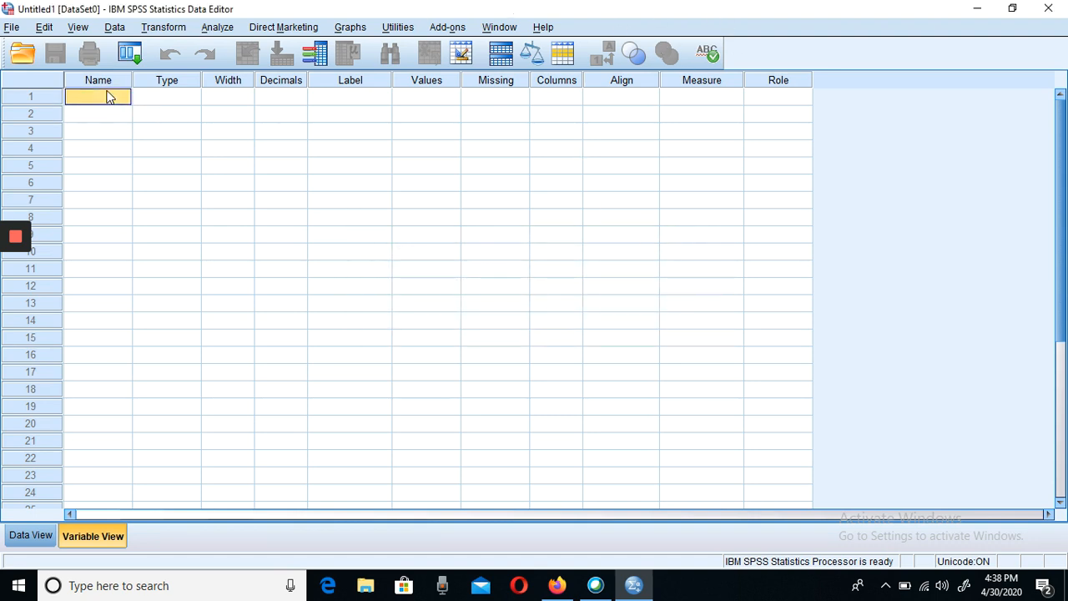
left_click(107, 96)
type("Gender")
left_click(87, 120)
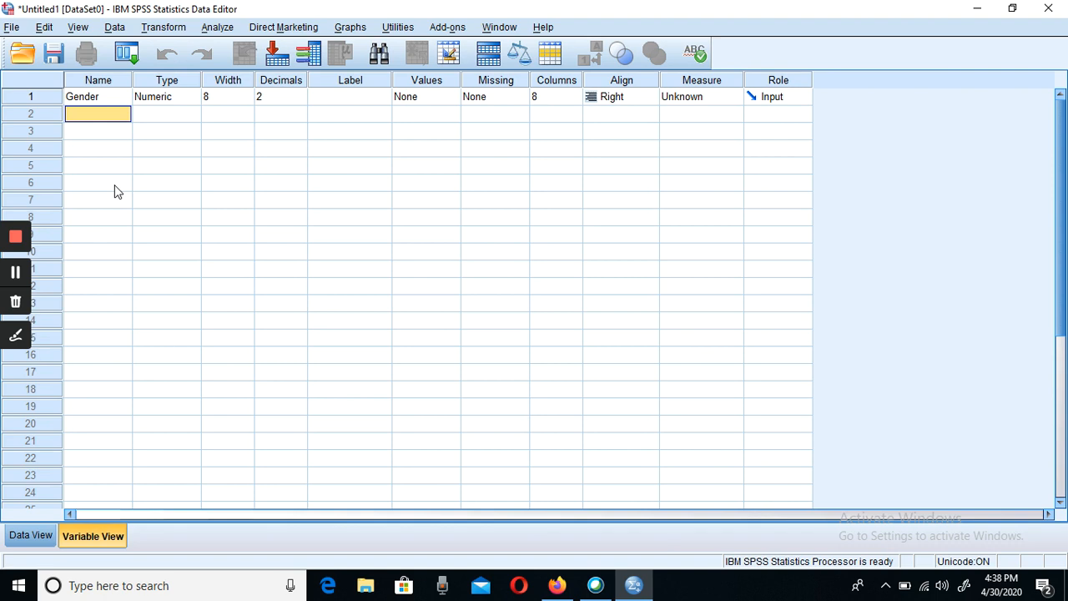
- Try to name the variable in row 2 Age
type("Age")
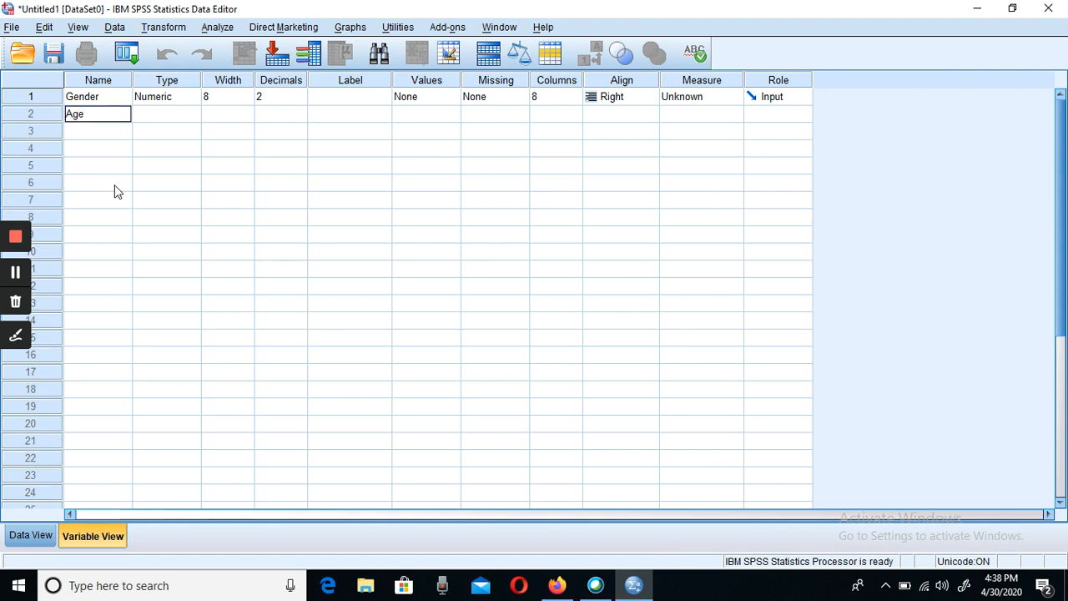
key("Return")
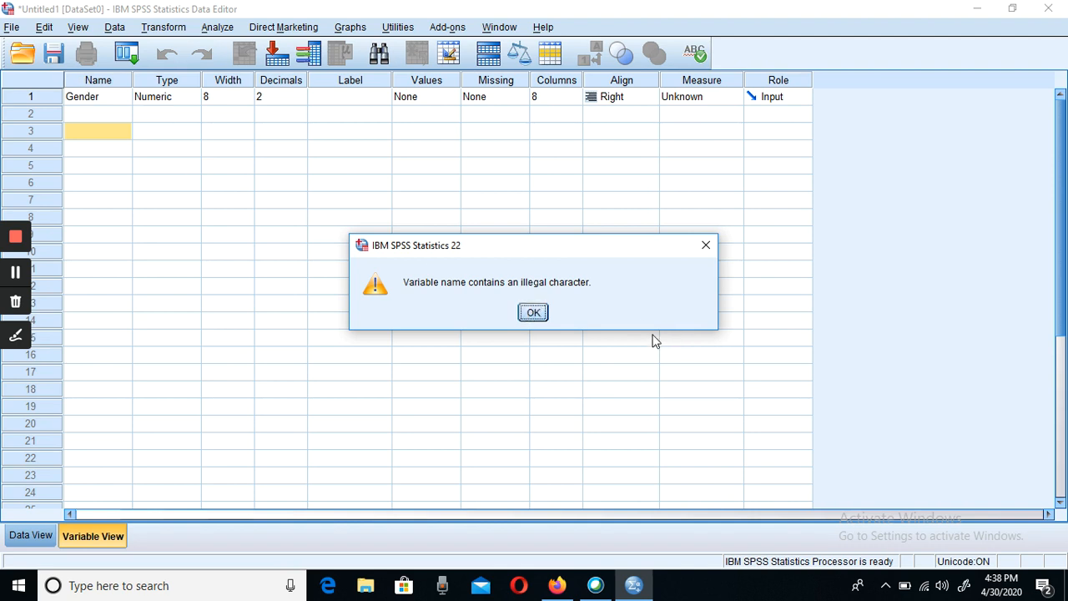
left_click(533, 313)
left_click(537, 319)
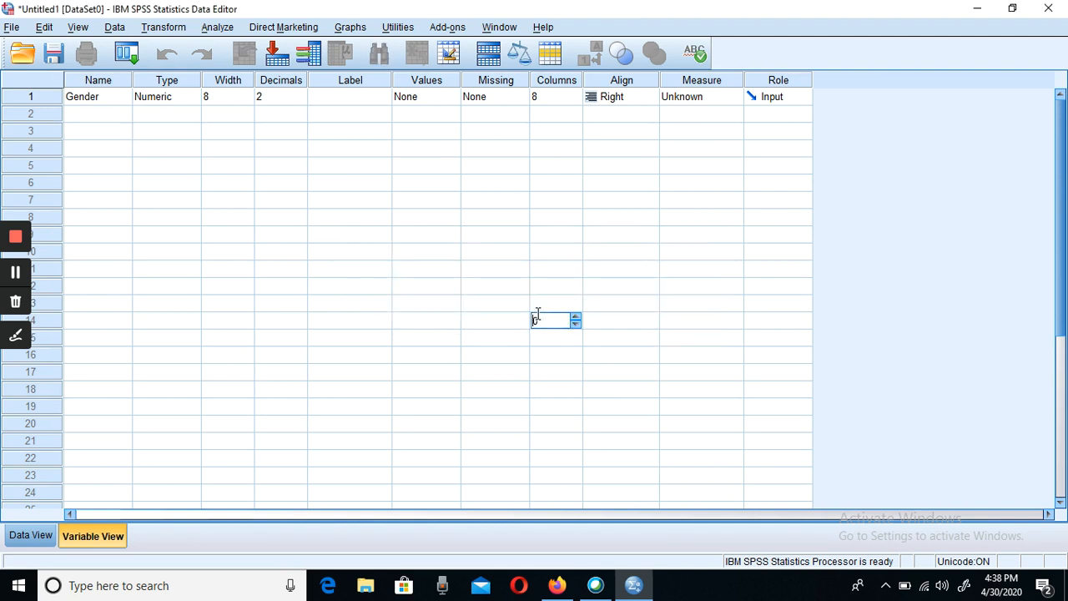
- Define the second variable in row 2 with the name Age
left_click(86, 114)
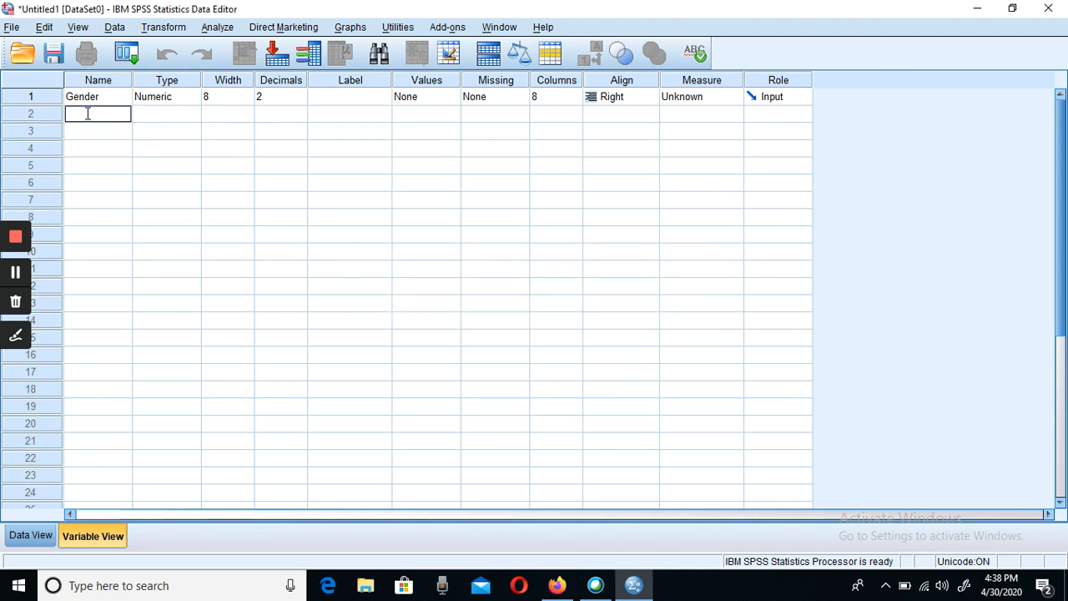
type("Age")
key("Tab")
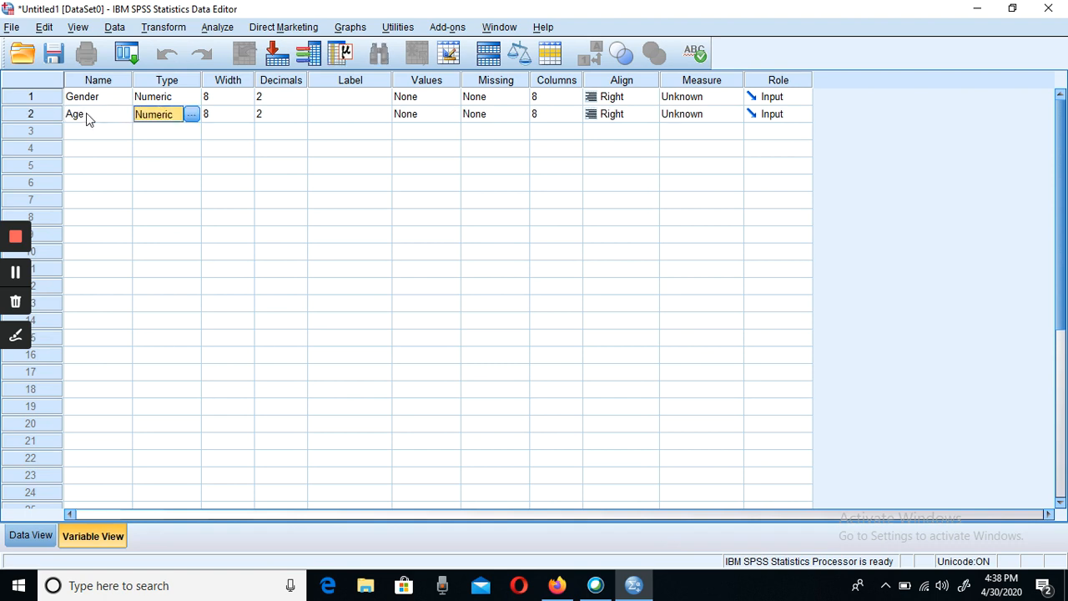
- Try to name the variable in row 3 Education
key("Down")
key("Left")
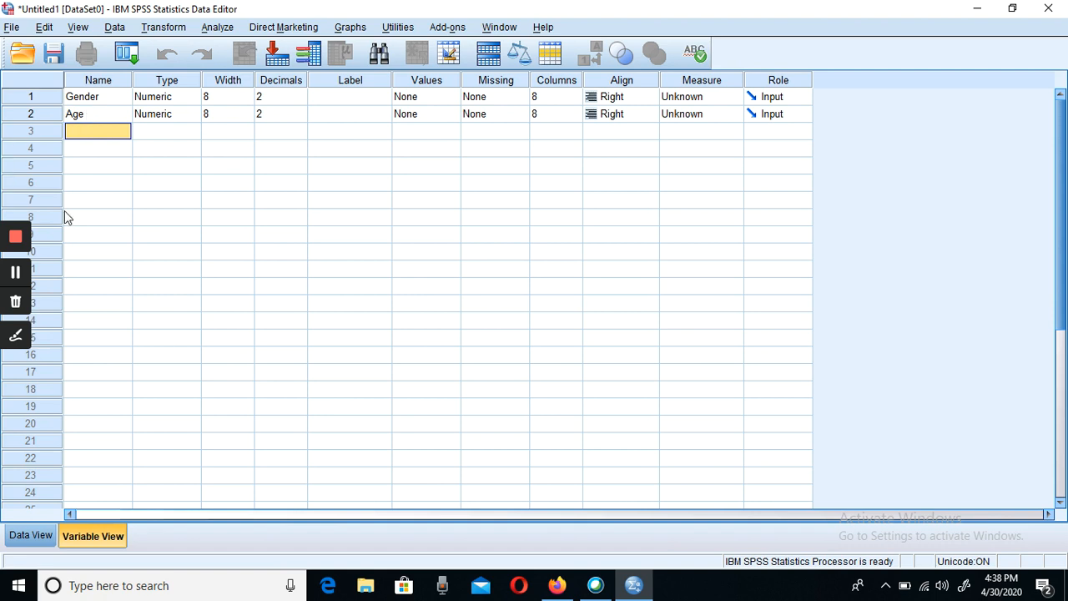
key("F2")
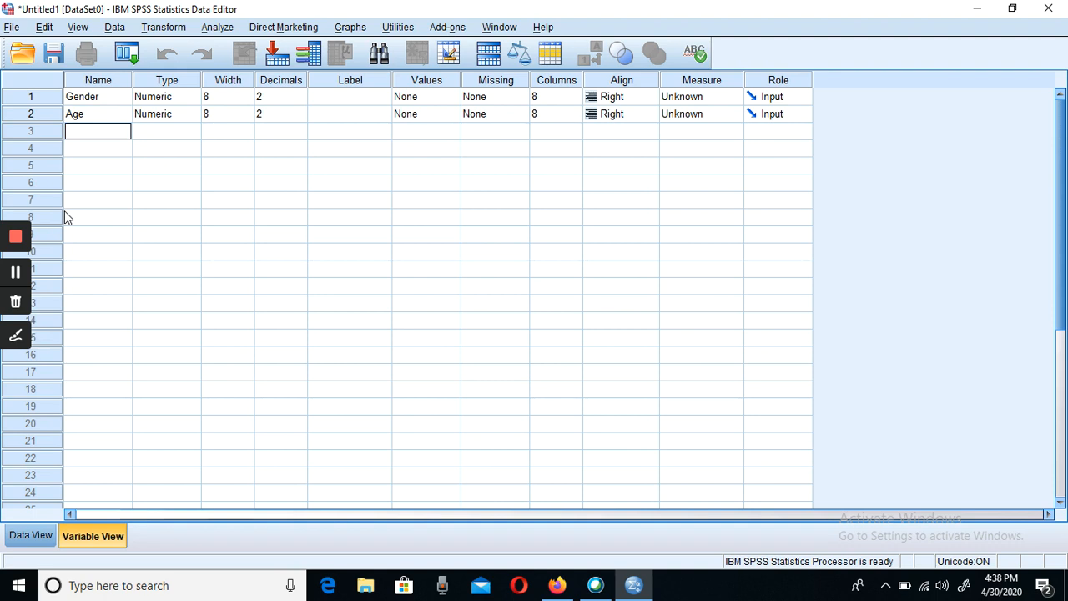
type("Educations")
key("BackSpace")
left_click(84, 153)
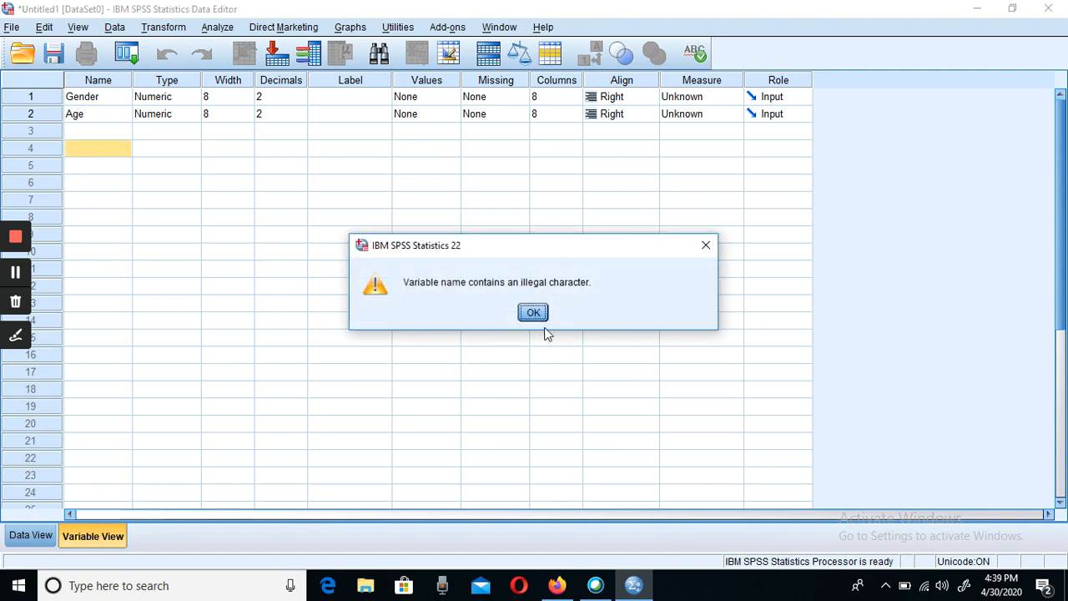
left_click(537, 319)
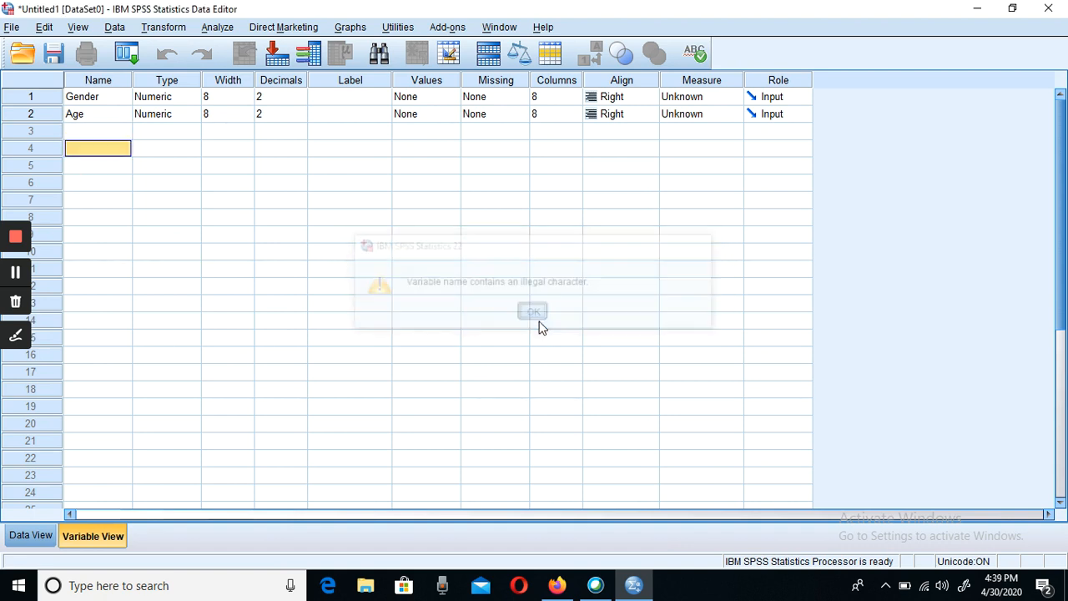
- Define the third variable in row 3 with the name Education
left_click(97, 131)
left_click(97, 131)
type("Ed")
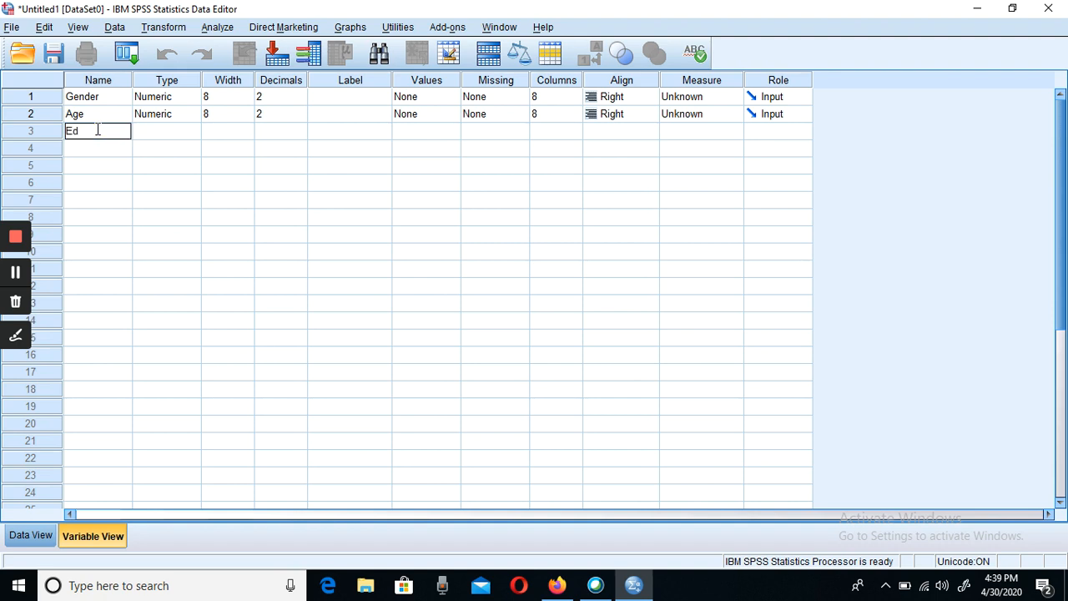
type("ucation")
key("Tab")
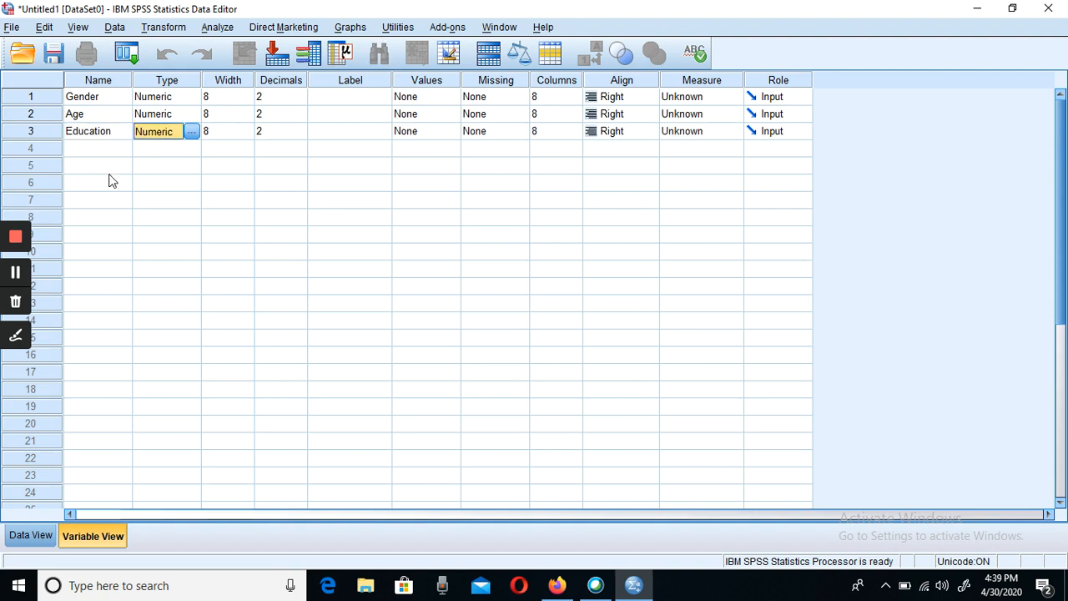
- Define the fourth variable in row 4 with the name Designation
left_click(82, 149)
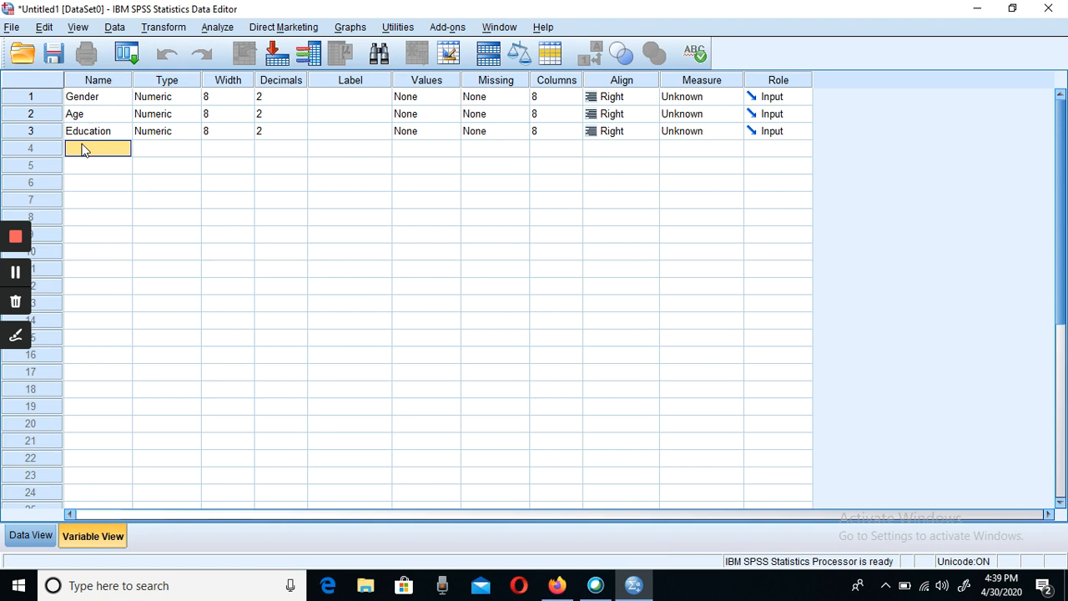
double_click(82, 149)
type("Designatin")
left_click(84, 171)
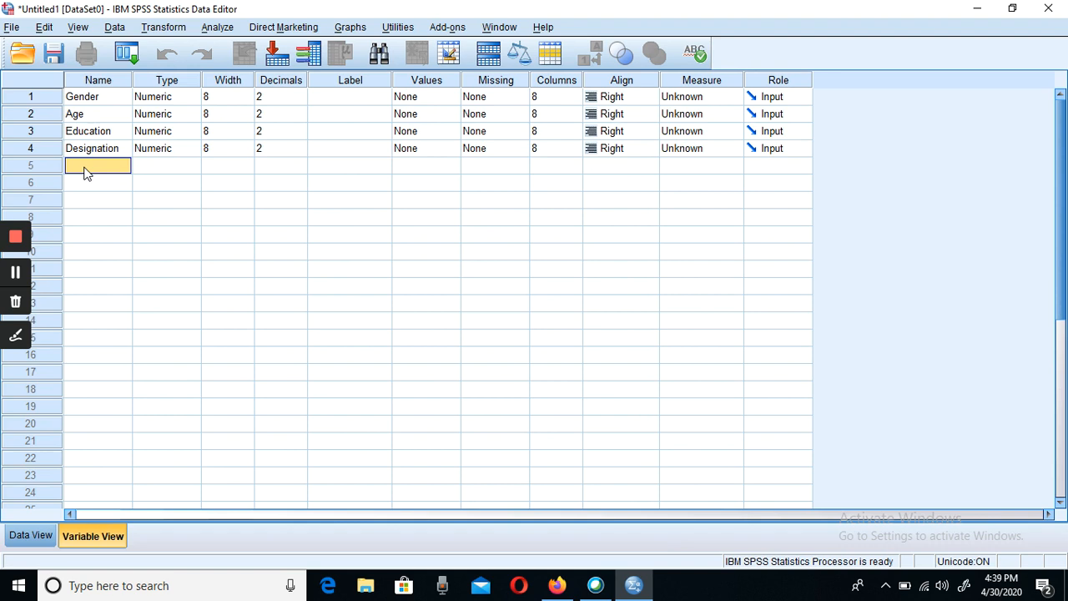
- Try to name the variable in row 5 Experience
type("Experience")
left_click(84, 187)
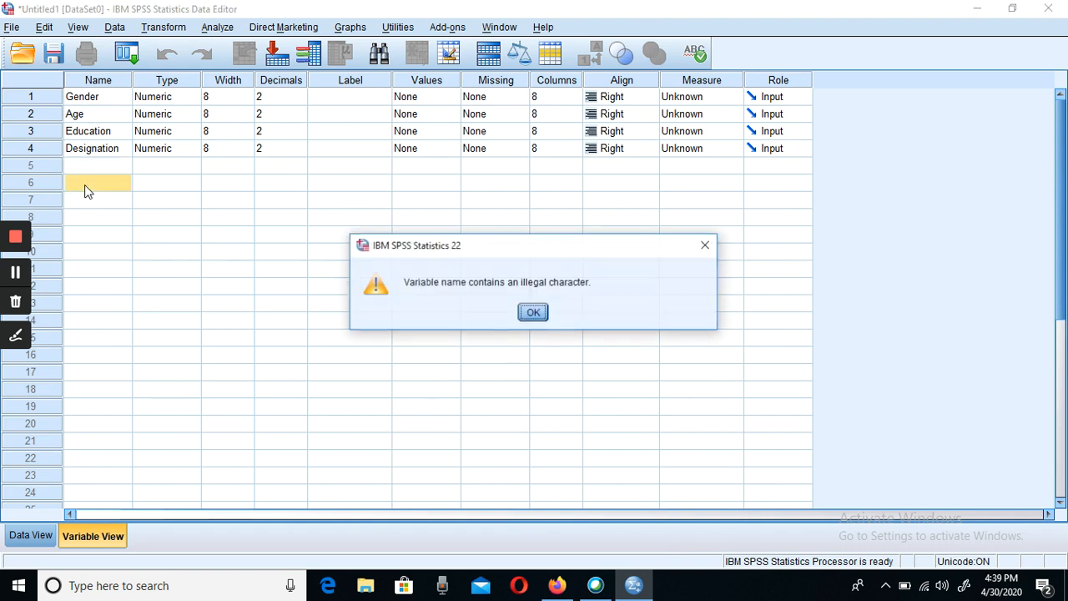
left_click(542, 314)
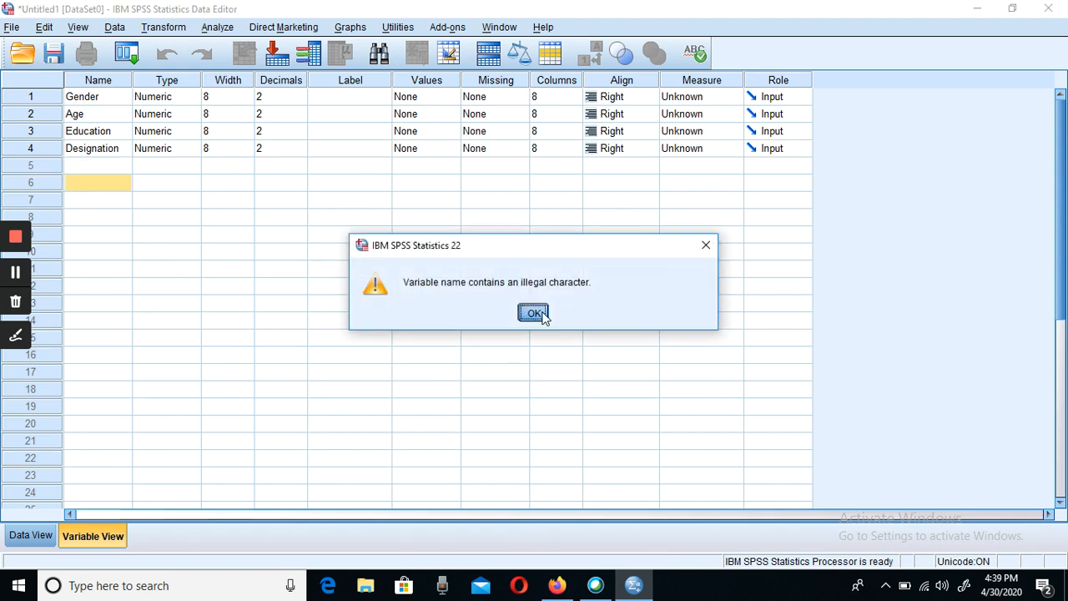
- Define the fifth variable in row 5 with the name Experience
left_click(101, 168)
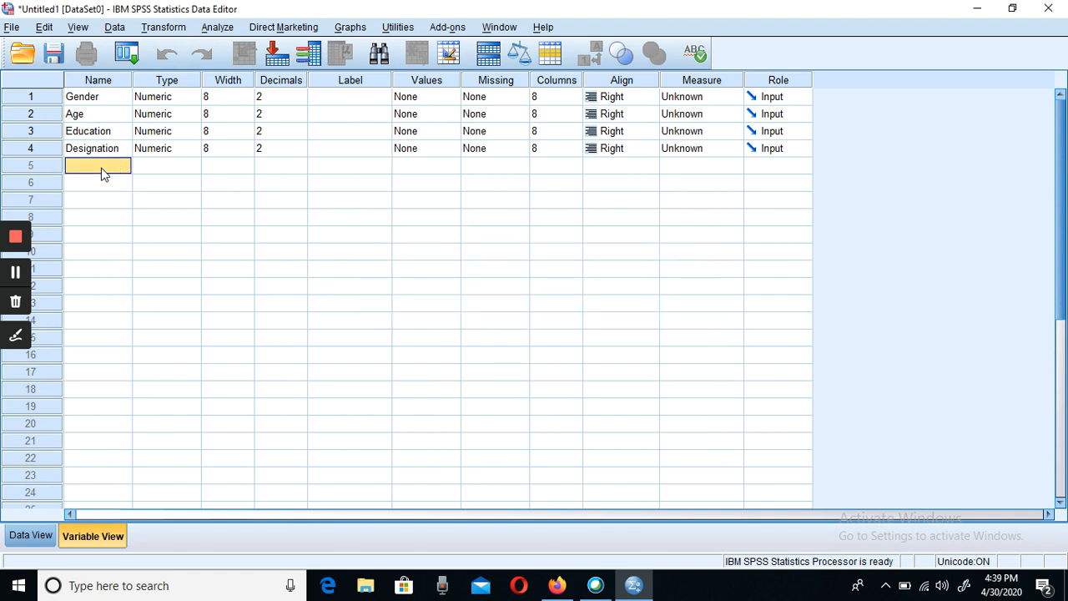
left_click(102, 168)
type("Experience")
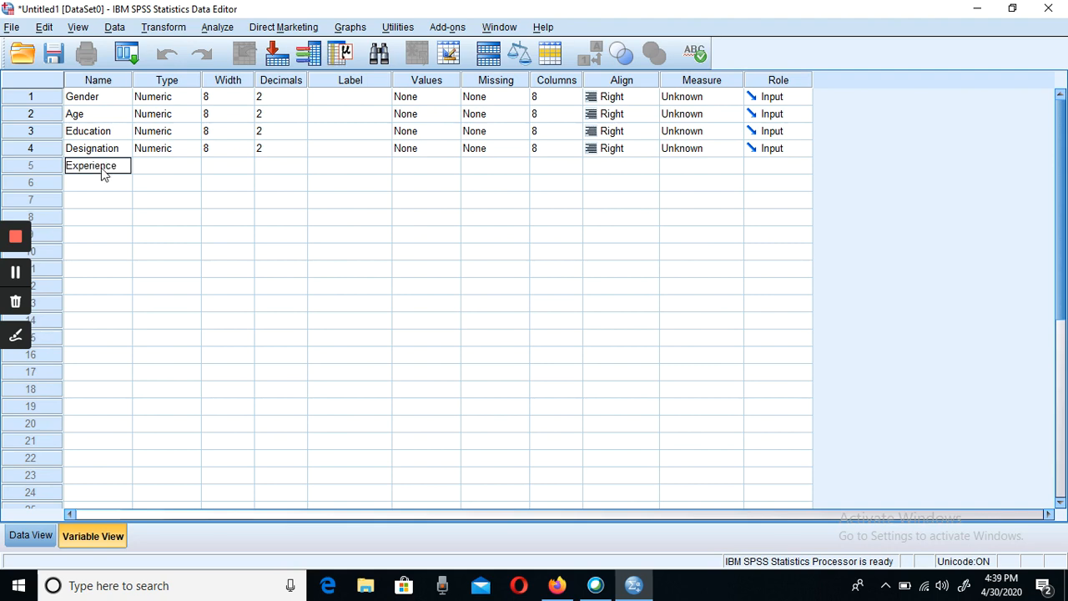
key("Tab")
- Try to name the variable in row 6 Department
left_click(83, 186)
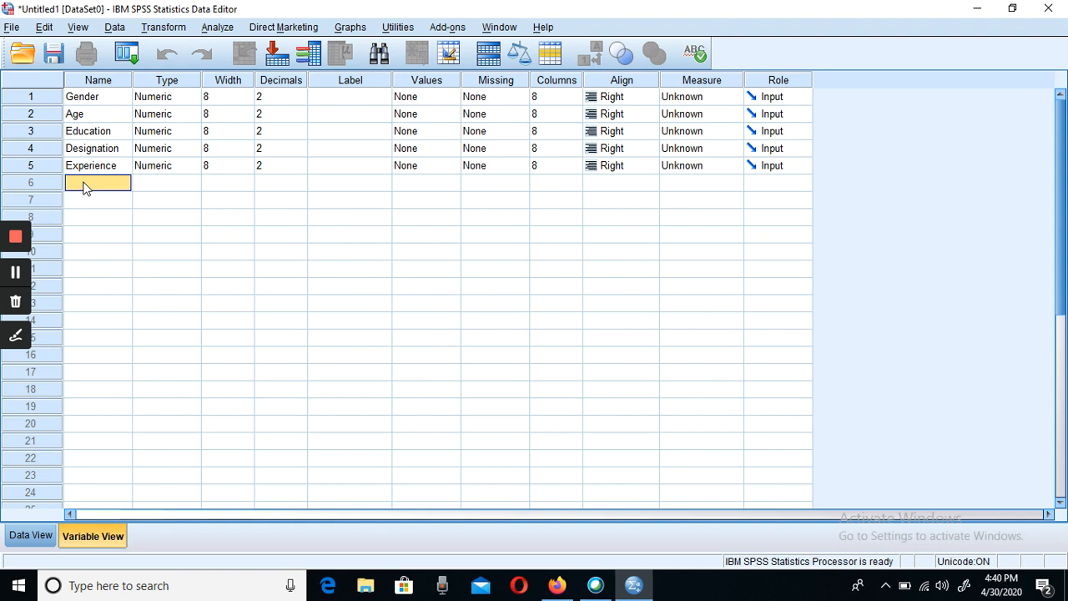
left_click(84, 183)
type("D")
key("BackSpace")
type("DE")
key("BackSpace")
type("epartment")
key("Return")
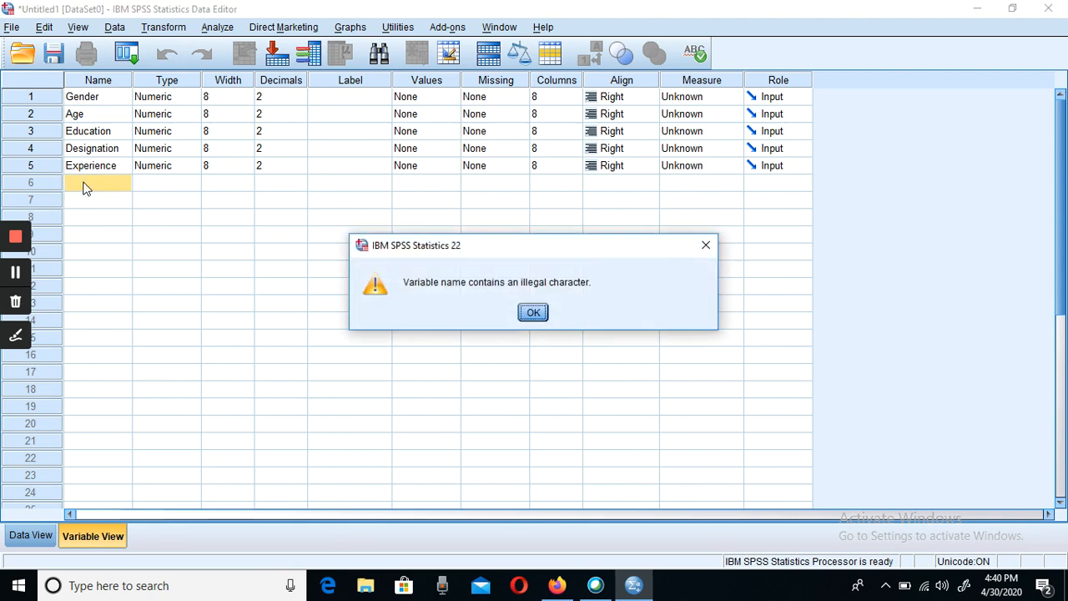
left_click(534, 313)
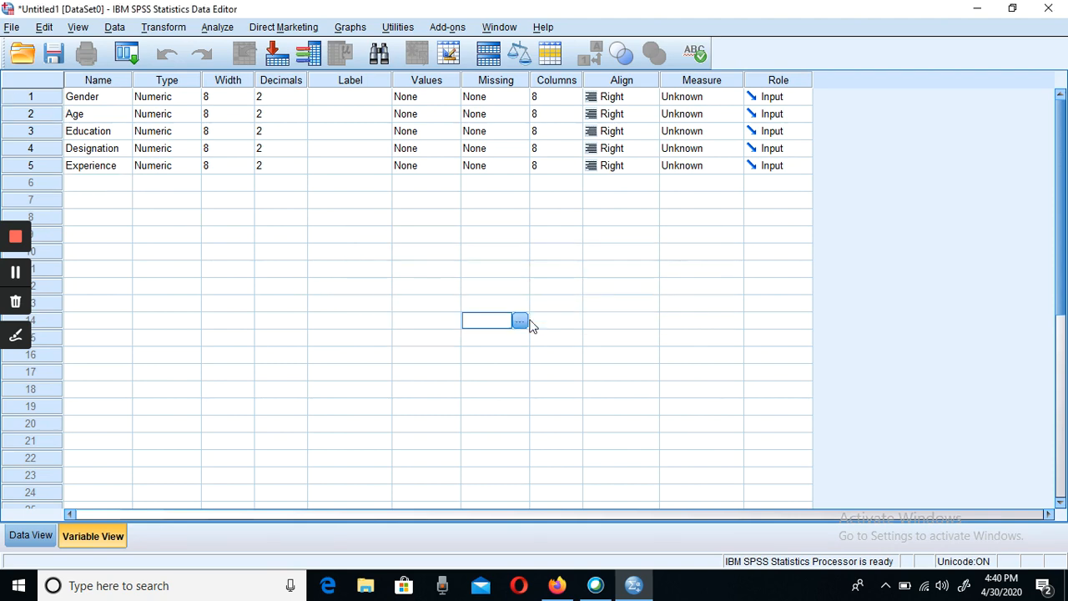
- Define the sixth variable in row 6 with the name Department
left_click(120, 186)
left_click(119, 185)
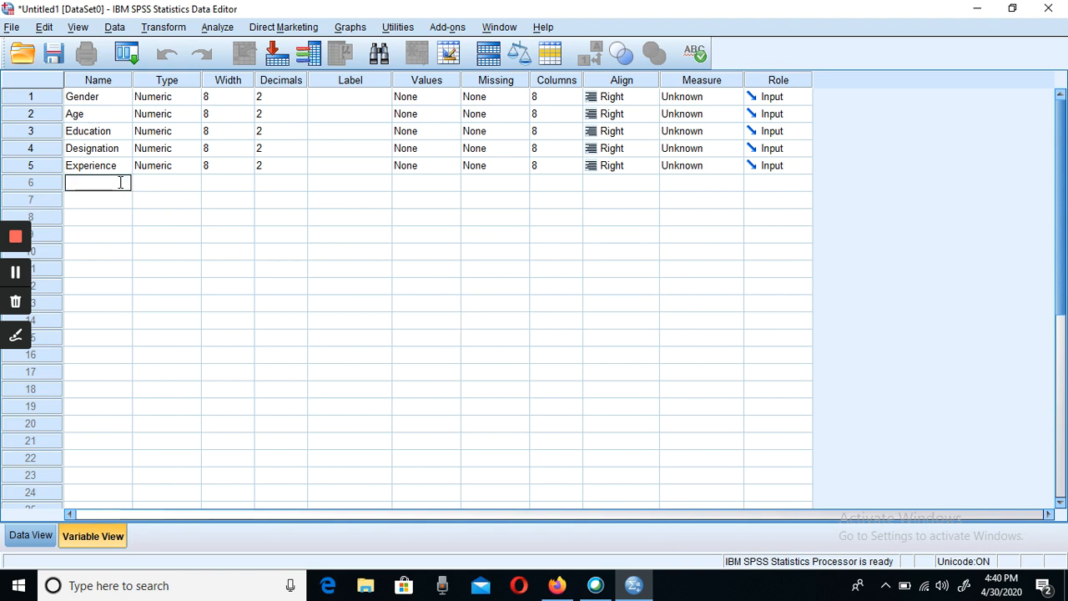
type("Department")
key("Tab")
- Define the seventh variable in row 7 with the name Company
left_click(87, 202)
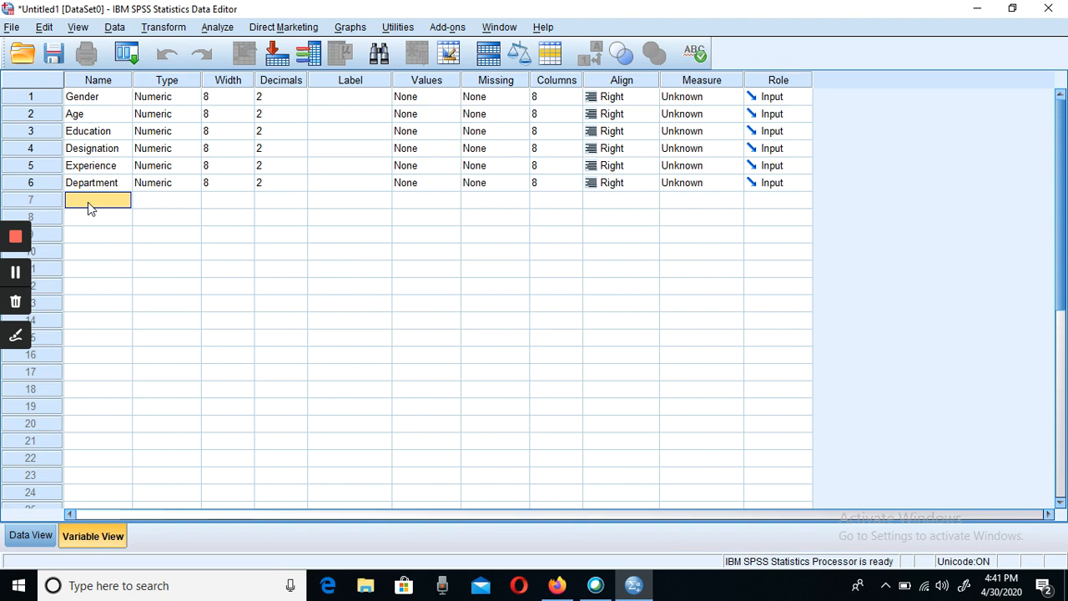
left_click(88, 202)
type("Company")
key("Tab")
left_click(90, 218)
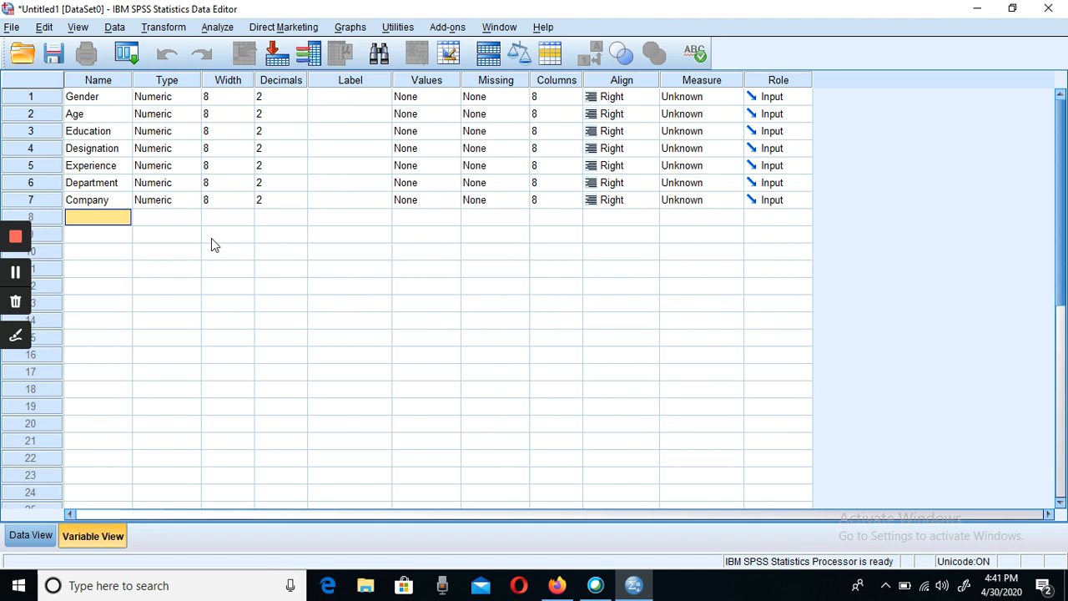
- Switch to File Explorer and open the DataBackup folder on Local Disk (E:)
left_click(978, 19)
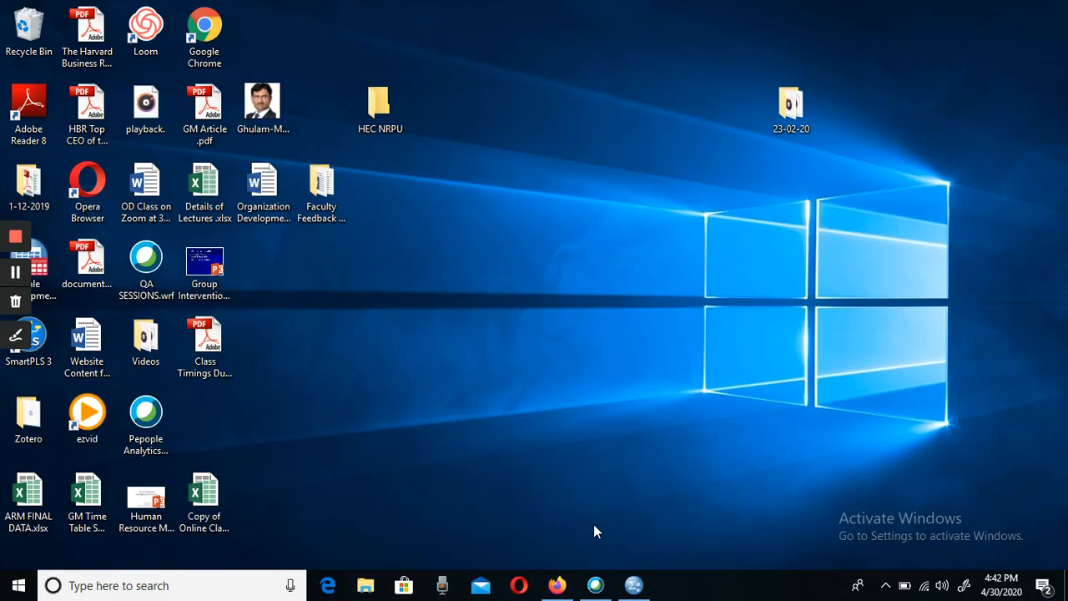
left_click(365, 593)
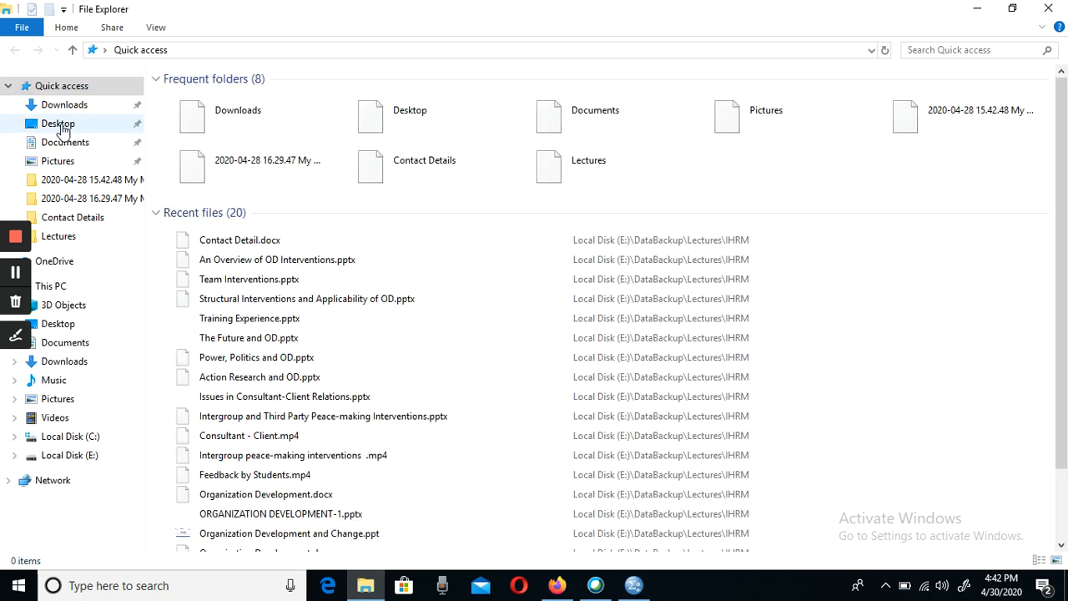
left_click(62, 127)
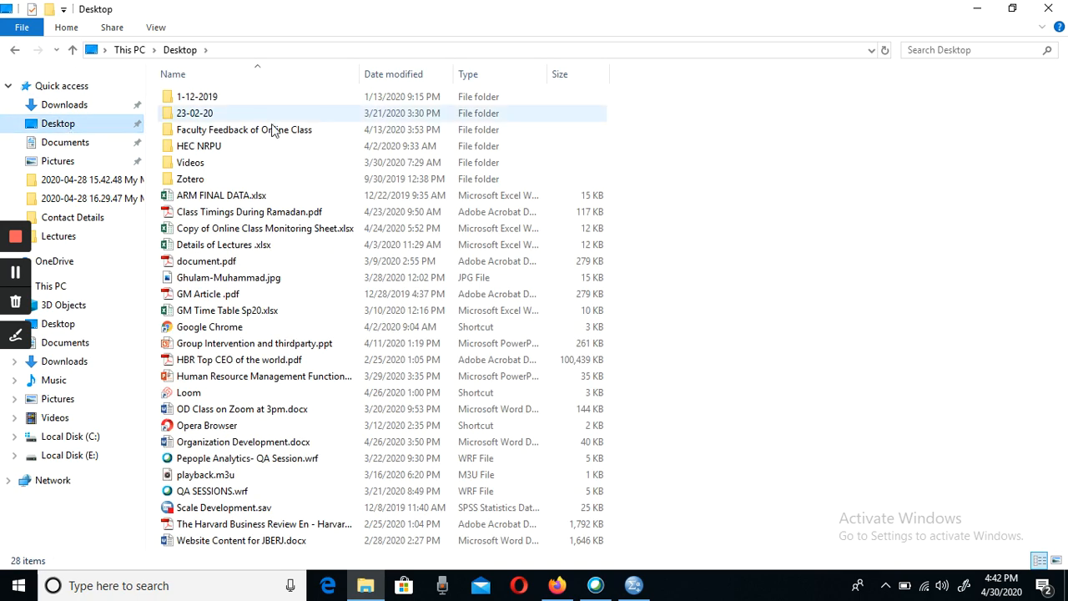
left_click(90, 457)
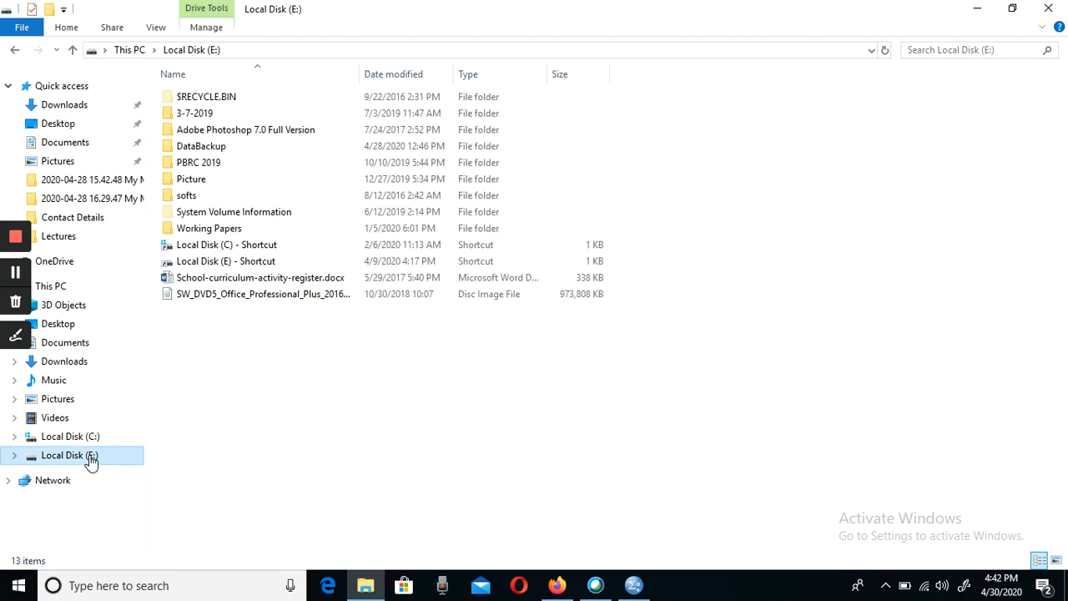
double_click(209, 145)
- Find the MS PROGRAM folder inside DataBackup and open it
left_click(214, 282)
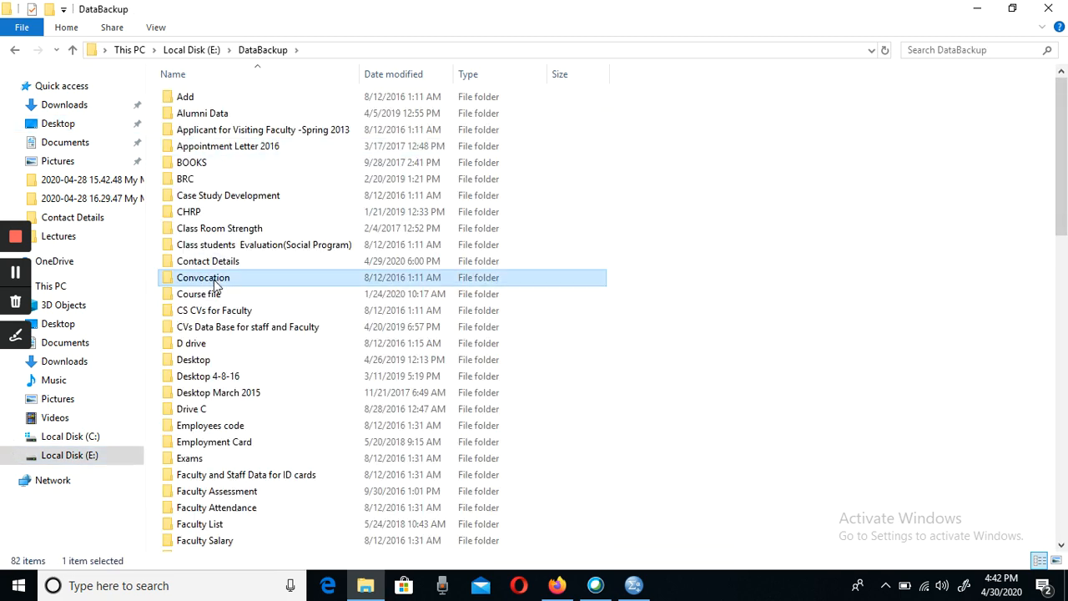
key("l")
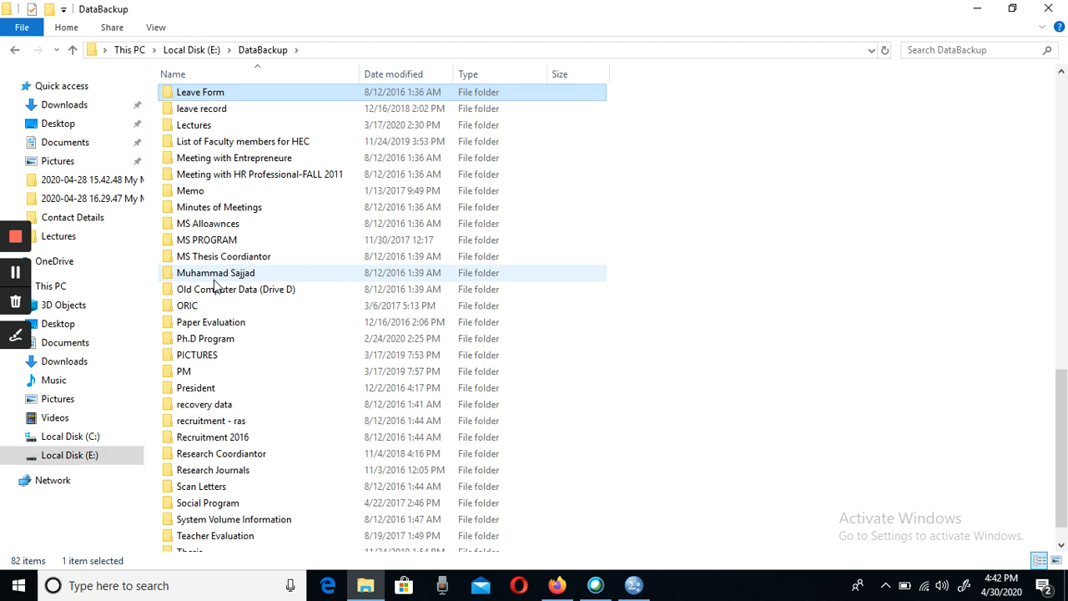
key("l")
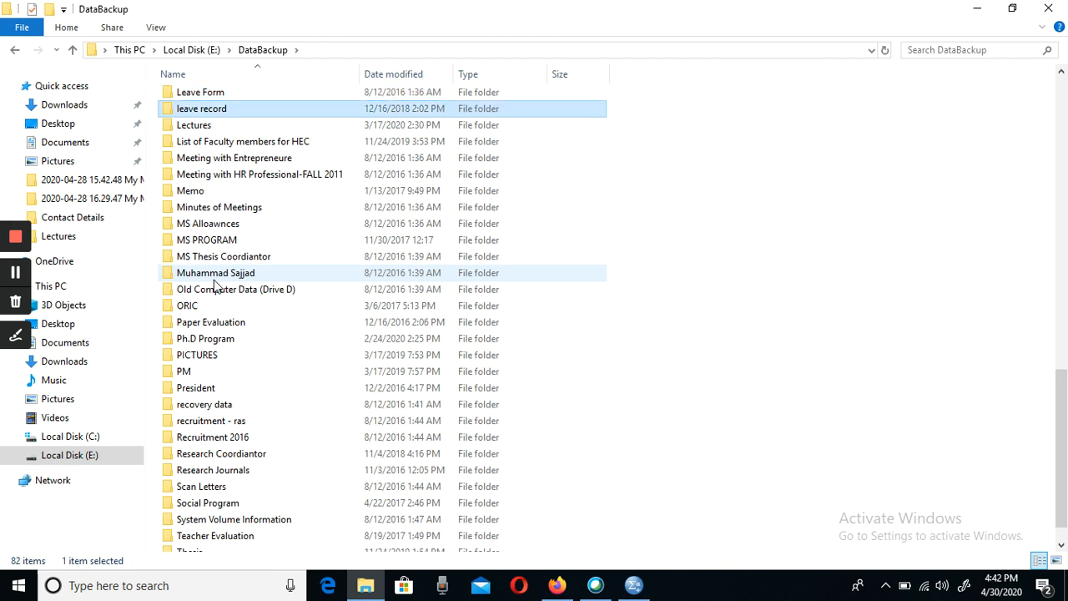
key("p")
key("p")
key("p")
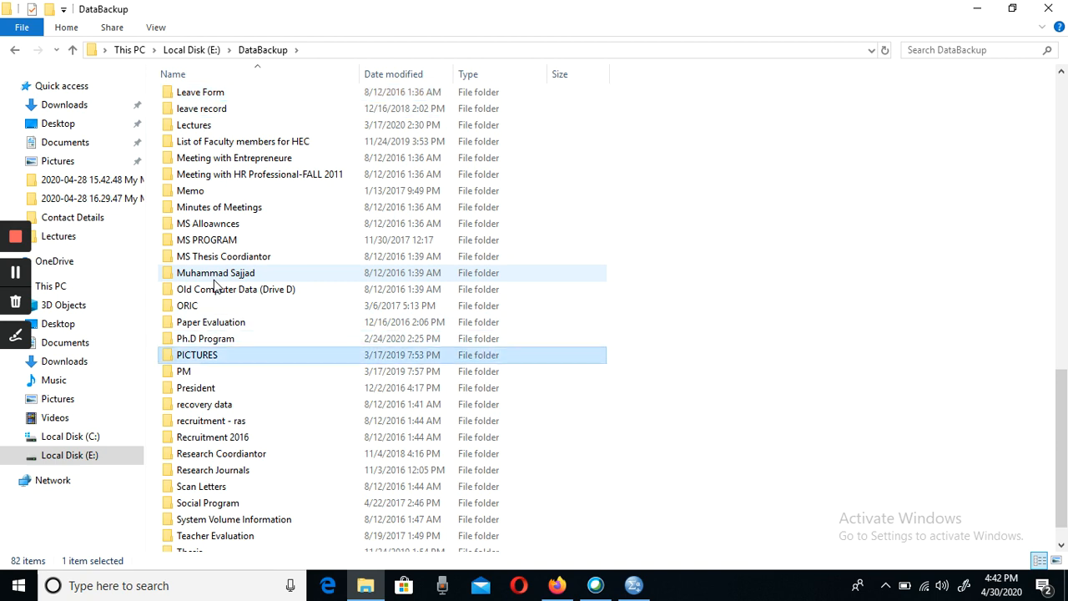
key("m")
key("m")
key("m")
key("m")
key("m")
key("m")
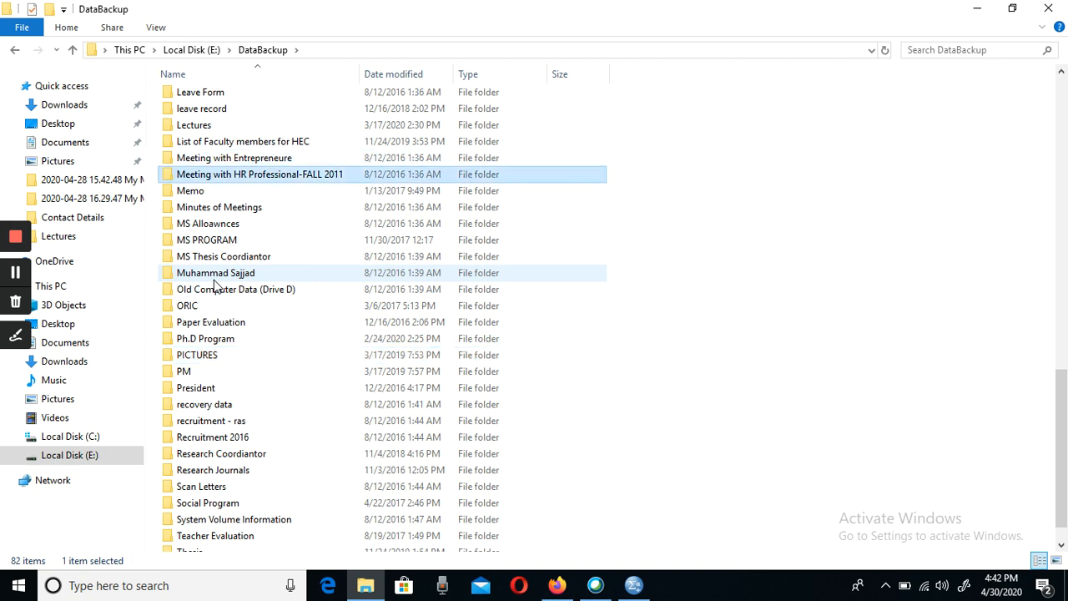
key("Return")
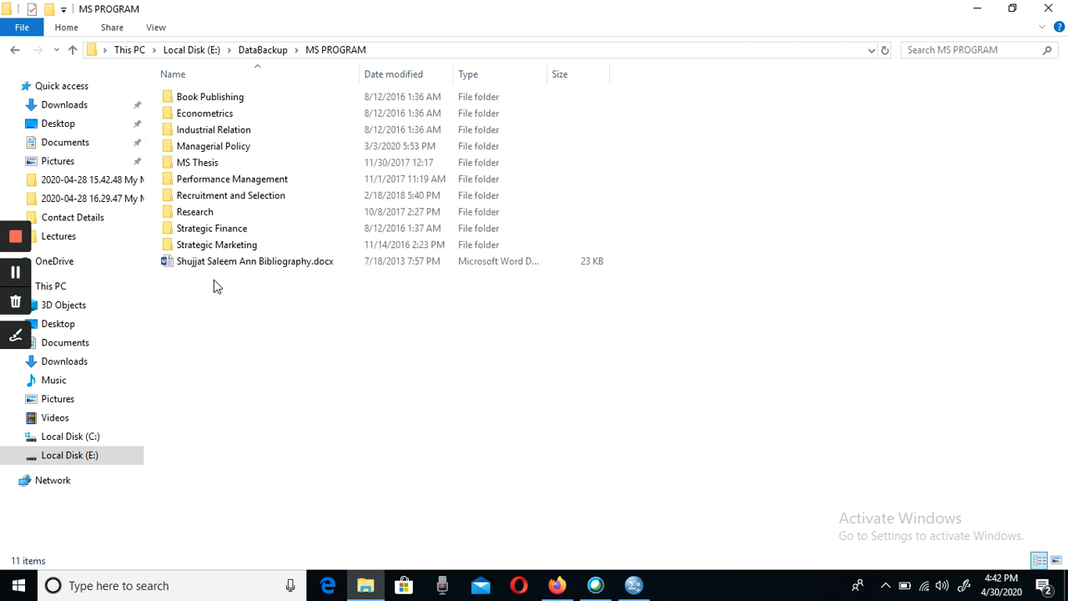
- Open the Morale Survey folder through MS Thesis, Employees Morale, Annoted Biblography, Report and Scale
double_click(198, 167)
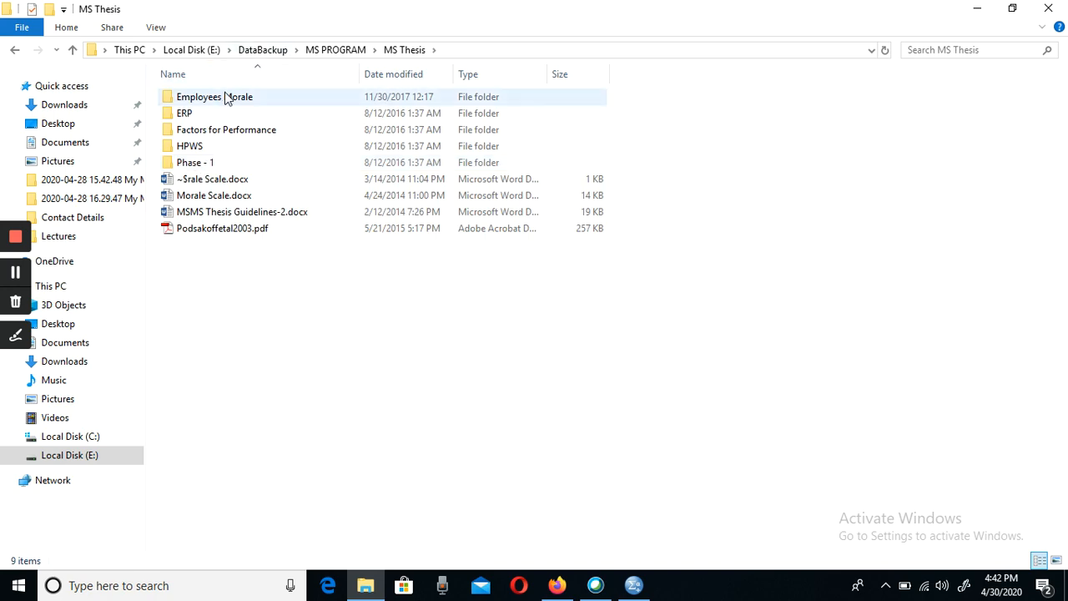
double_click(225, 97)
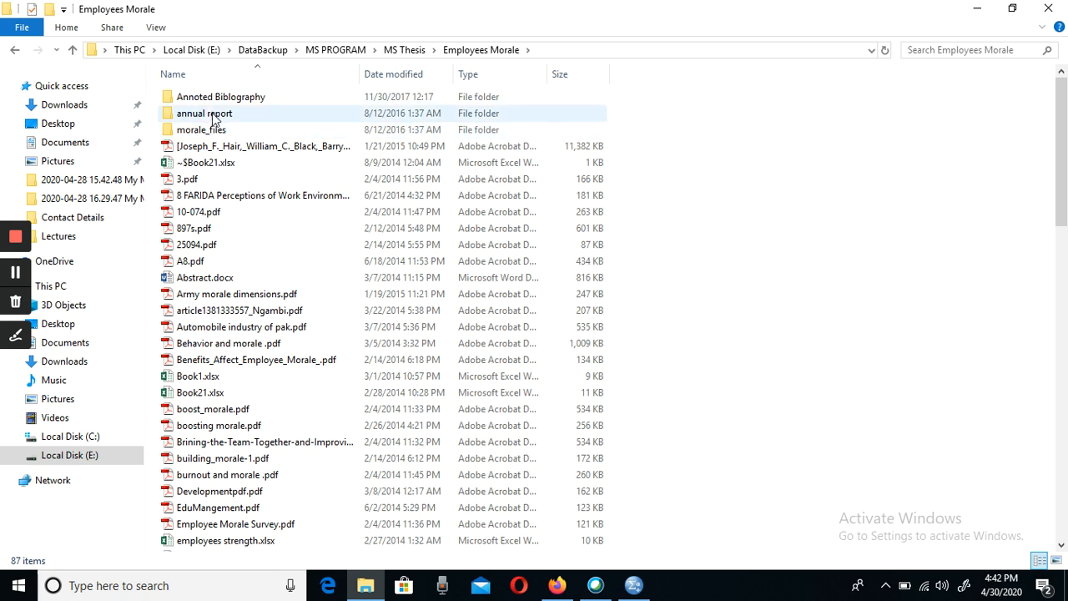
double_click(213, 97)
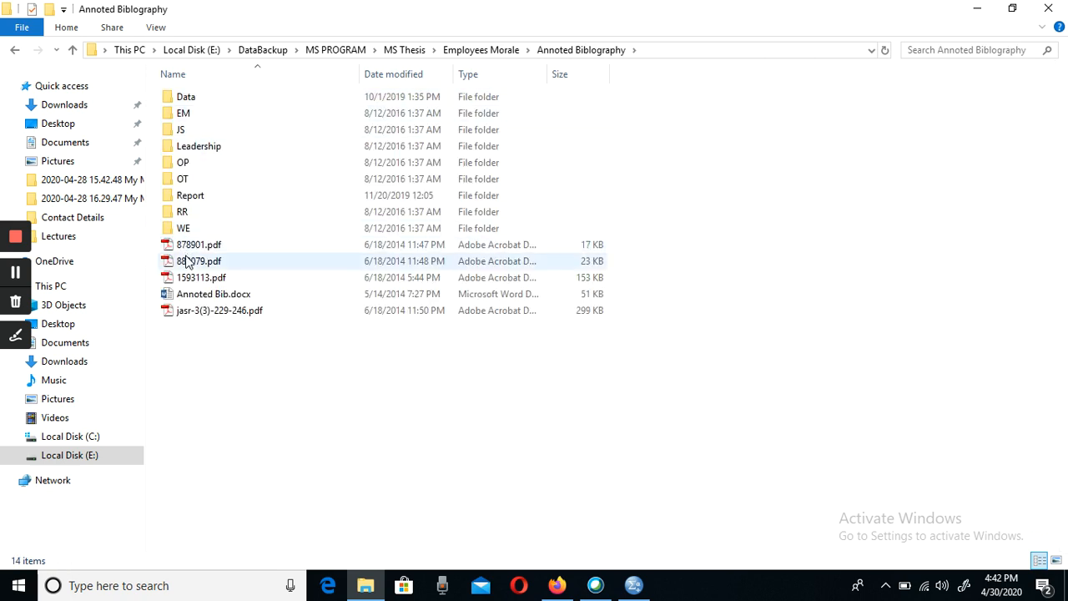
double_click(197, 196)
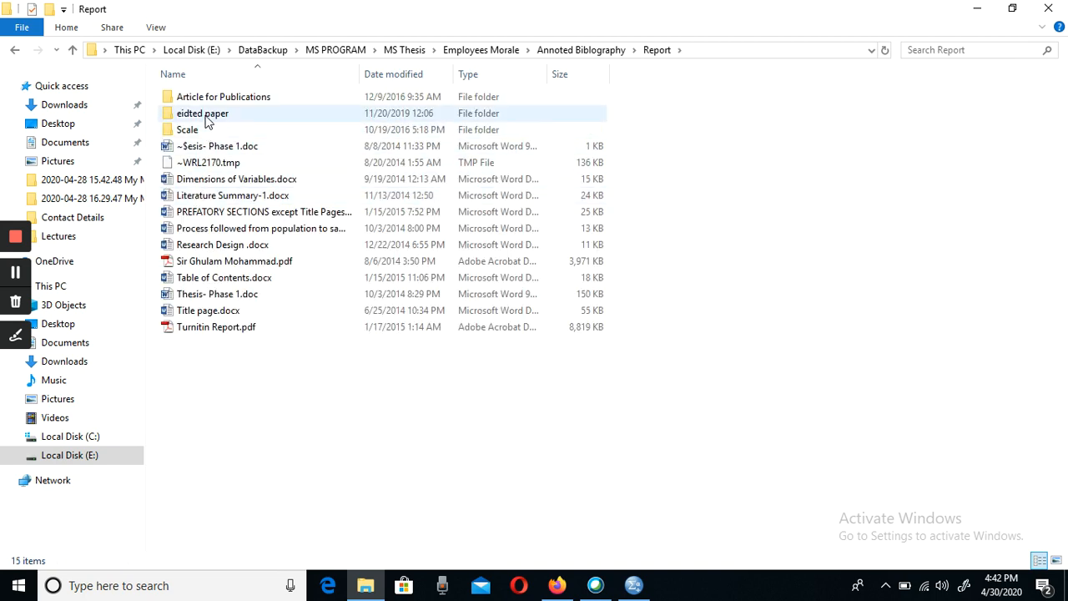
double_click(188, 132)
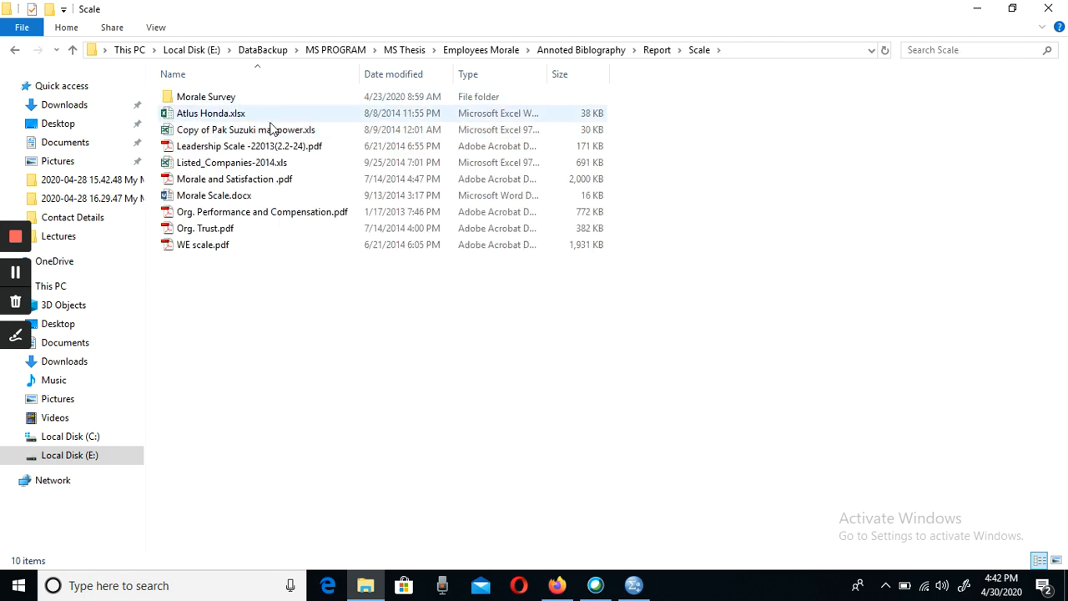
double_click(212, 97)
- Open Book2.xlsx in Excel, dismiss the Office activation wizard and maximize the workbook window
left_click(192, 98)
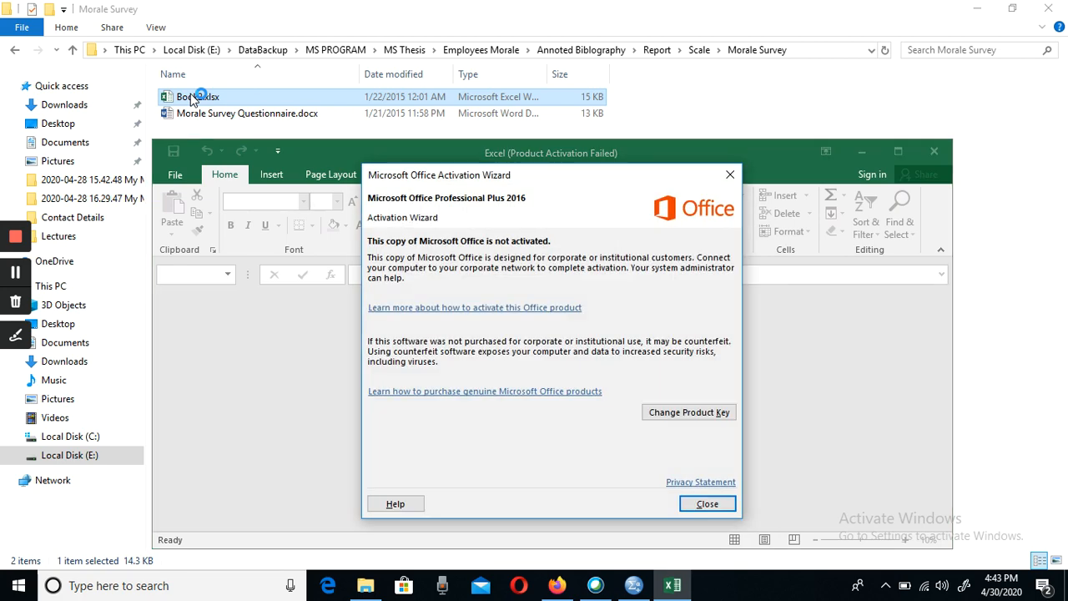
left_click(710, 504)
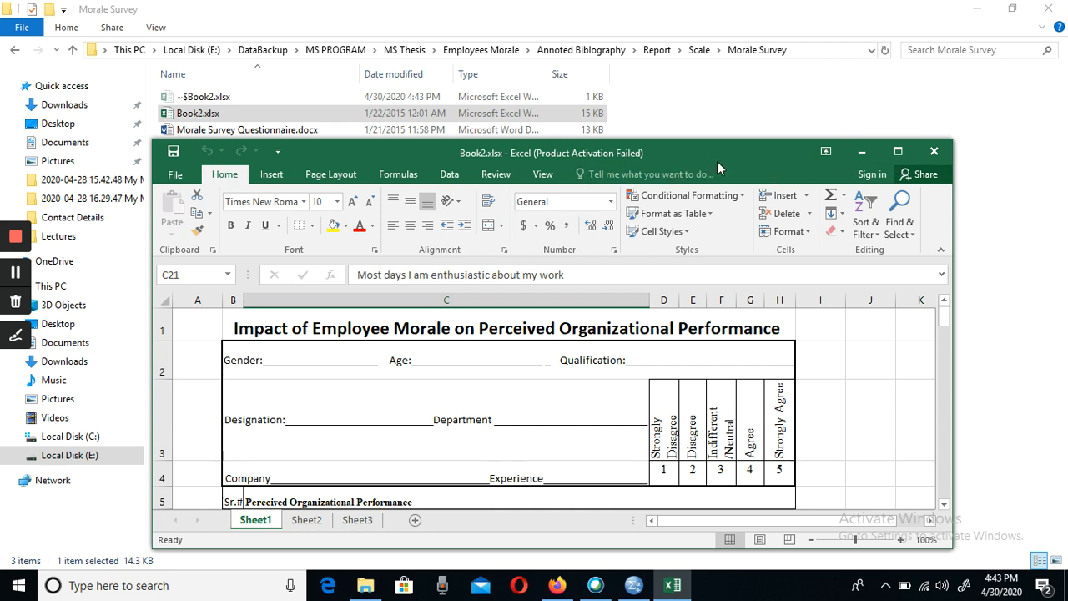
left_click_drag(717, 161, 738, 77)
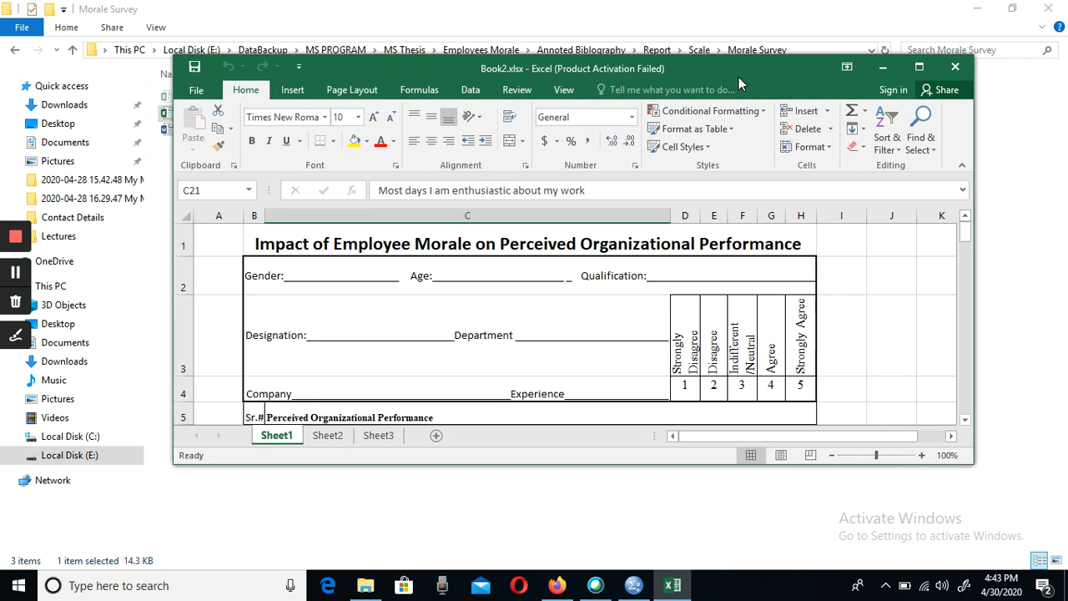
left_click(919, 66)
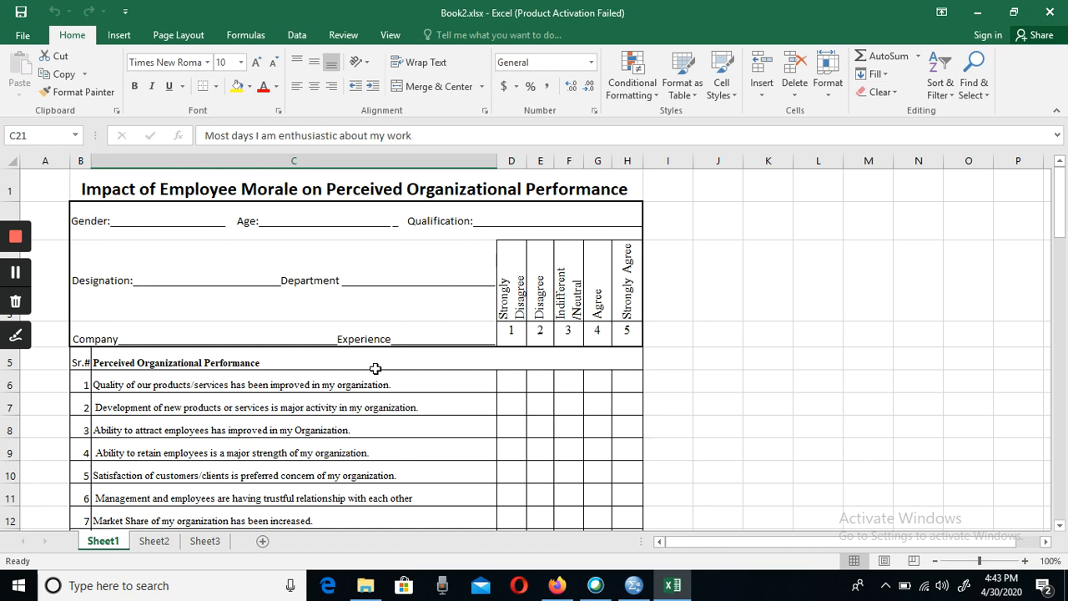
- Compare the SPSS variable list with the questionnaire's demographic fields in Excel, and review the Perceived Organizational Performance items
left_click(631, 591)
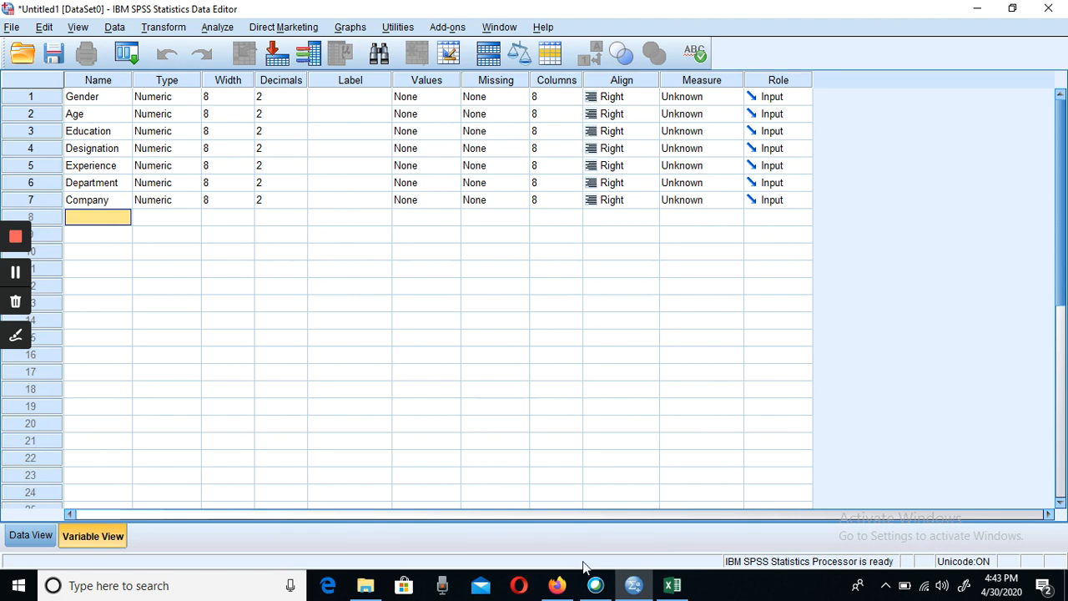
left_click(673, 585)
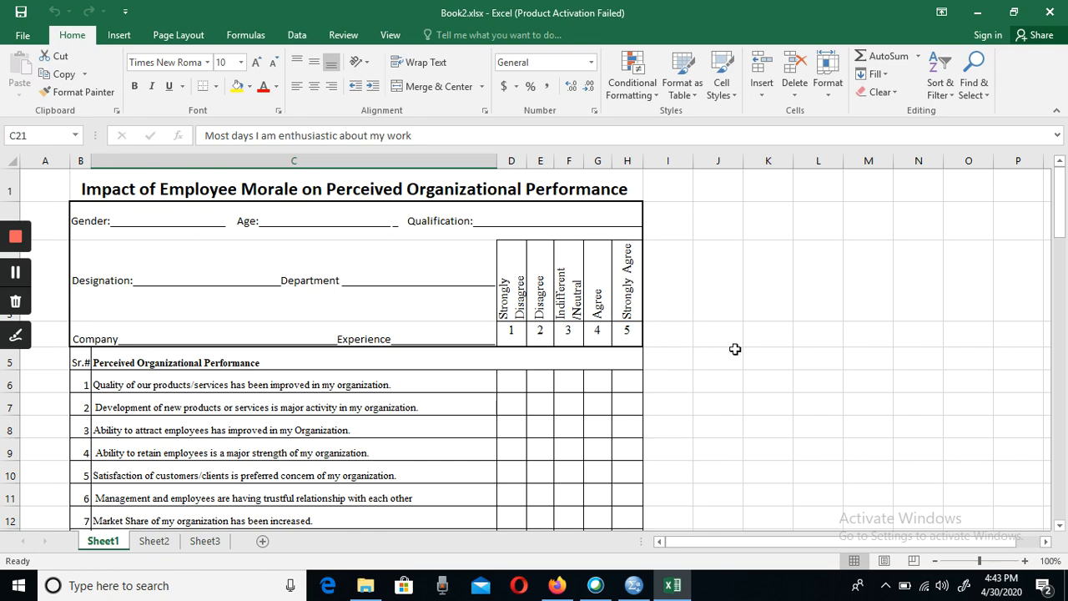
left_click(1060, 525)
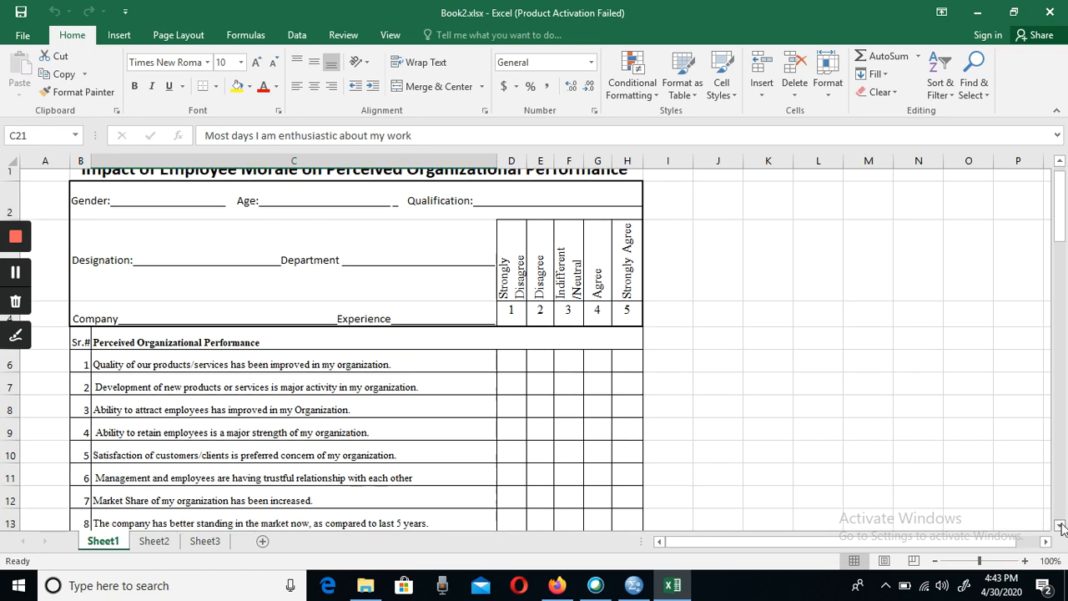
left_click(1061, 526)
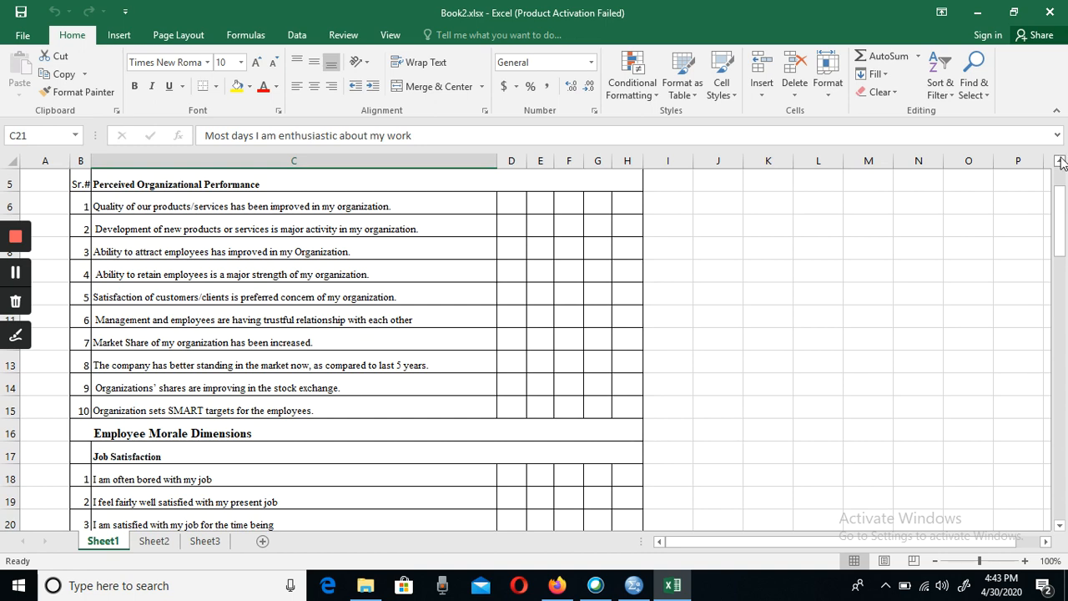
left_click(1060, 161)
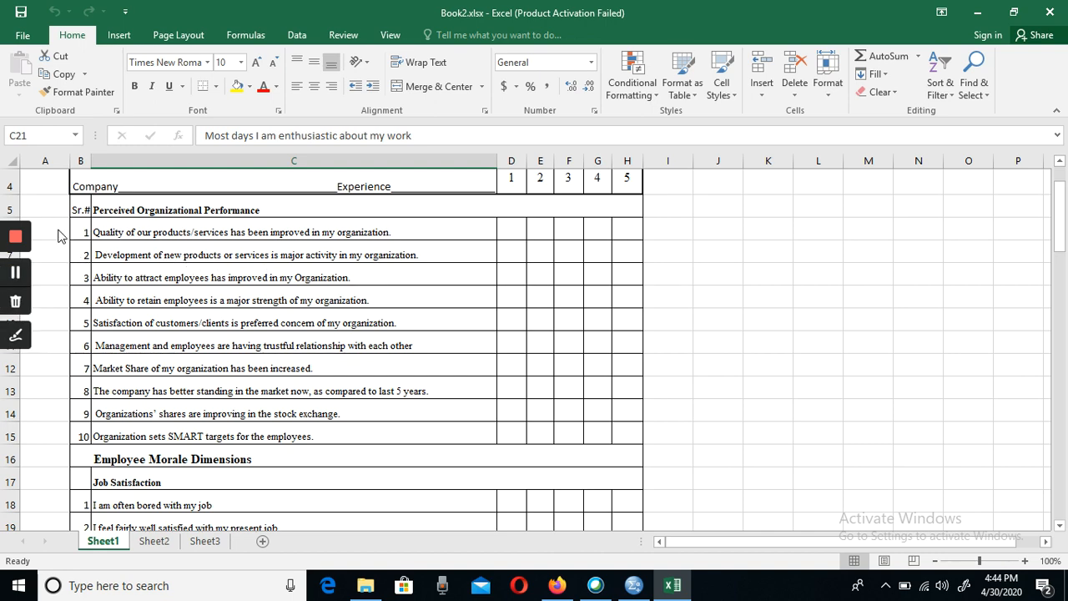
- Enter the code POP1 in cell A6 beside the first Perceived Organizational Performance item
left_click(87, 231)
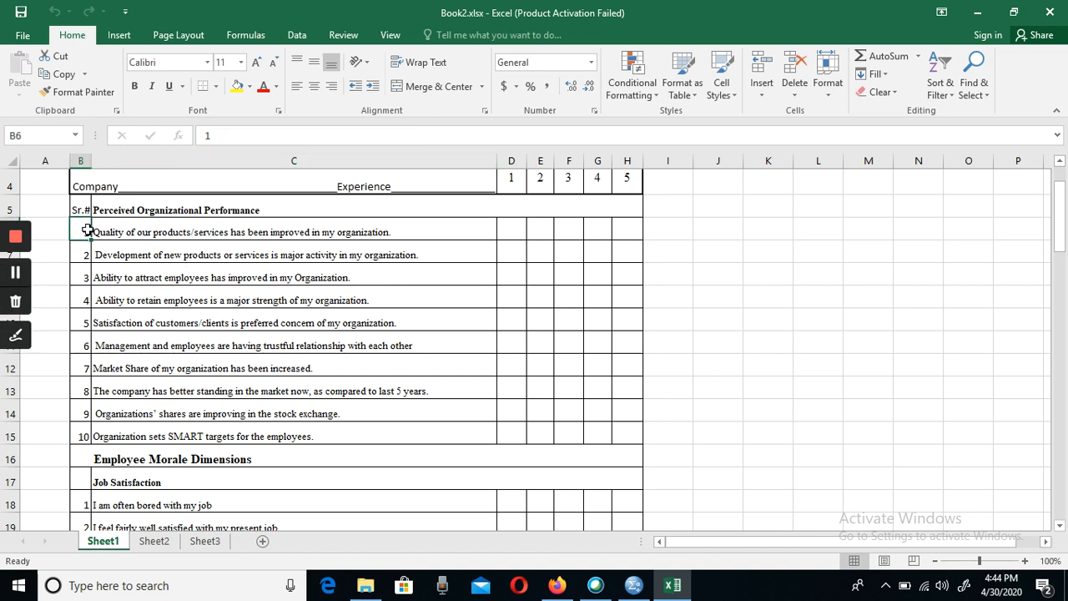
key("Left")
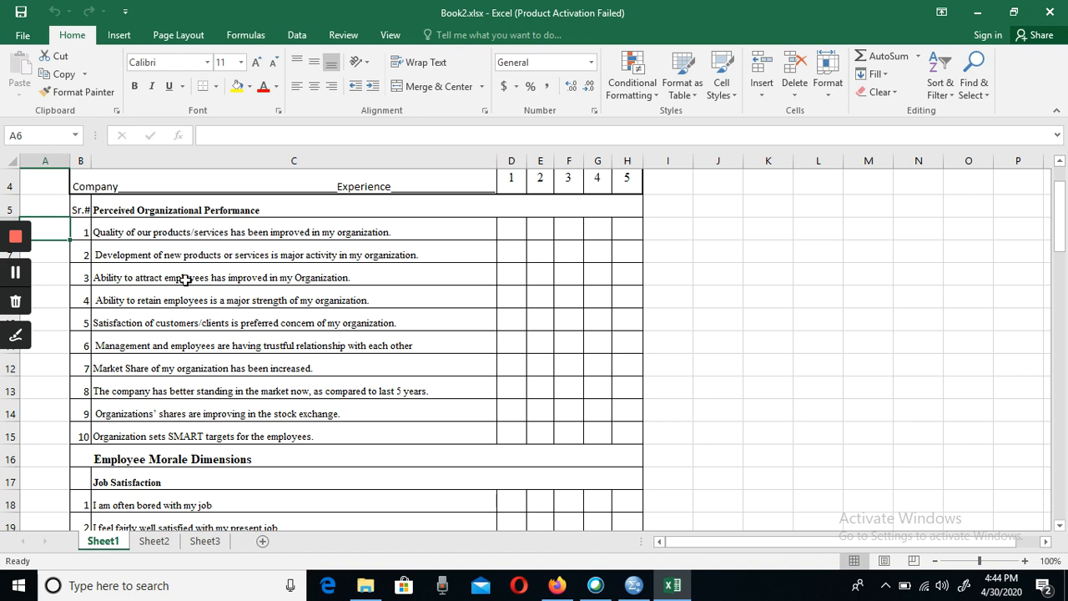
type("POP")
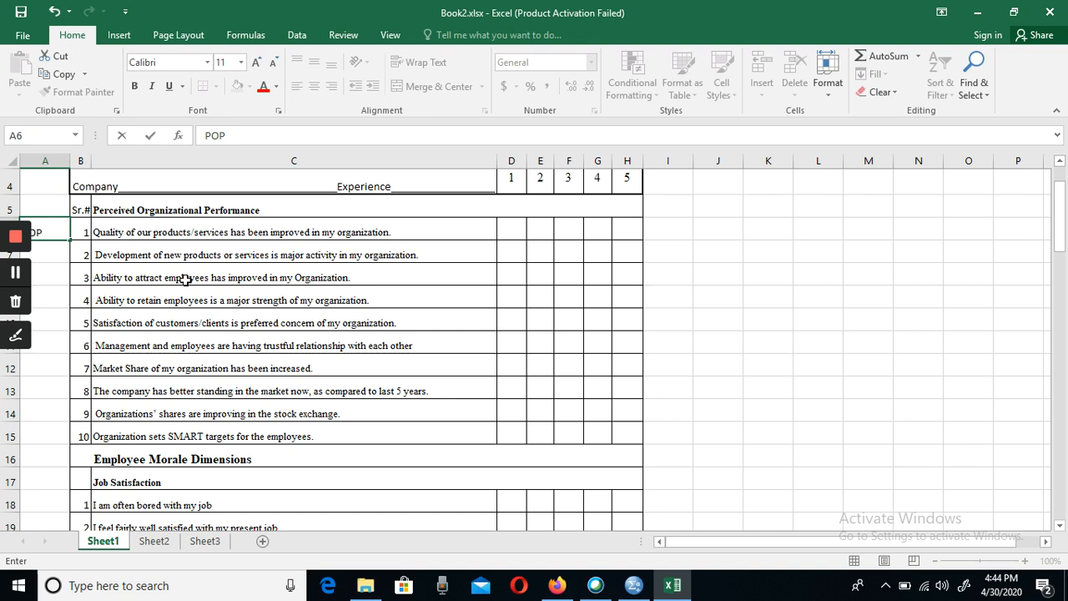
type("1")
key("Tab")
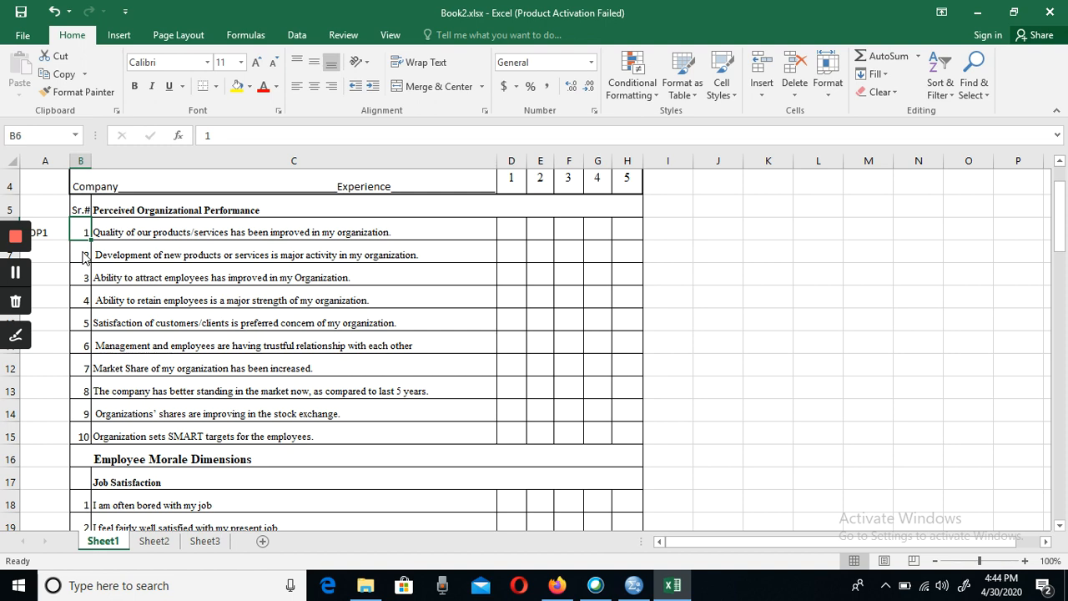
- Enter the code POP2 in cell A7 beside the second Perceived Organizational Performance item
left_click(85, 257)
key("Right")
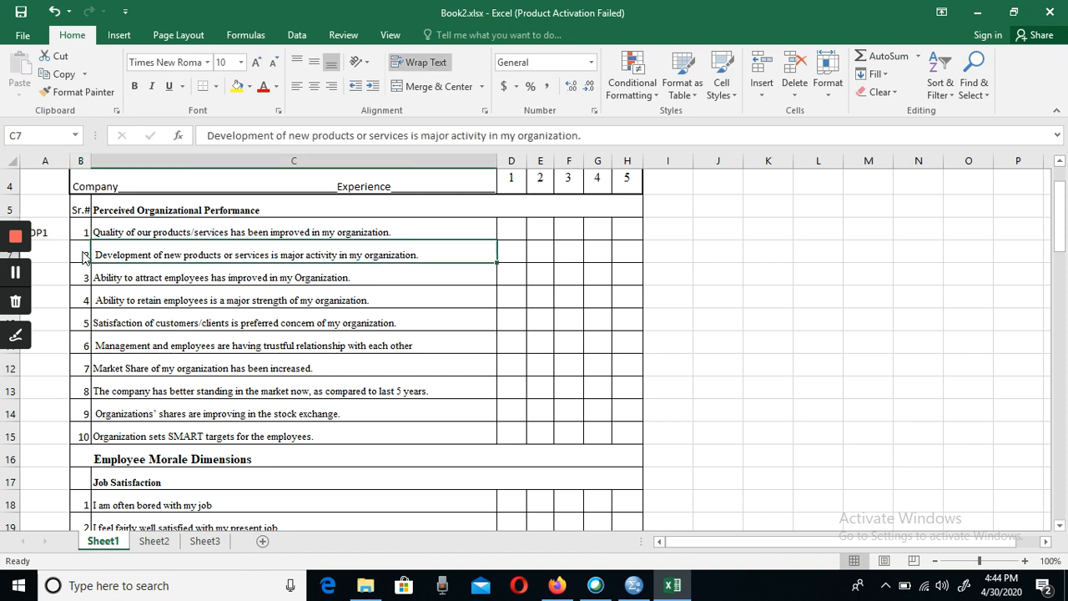
left_click(84, 258)
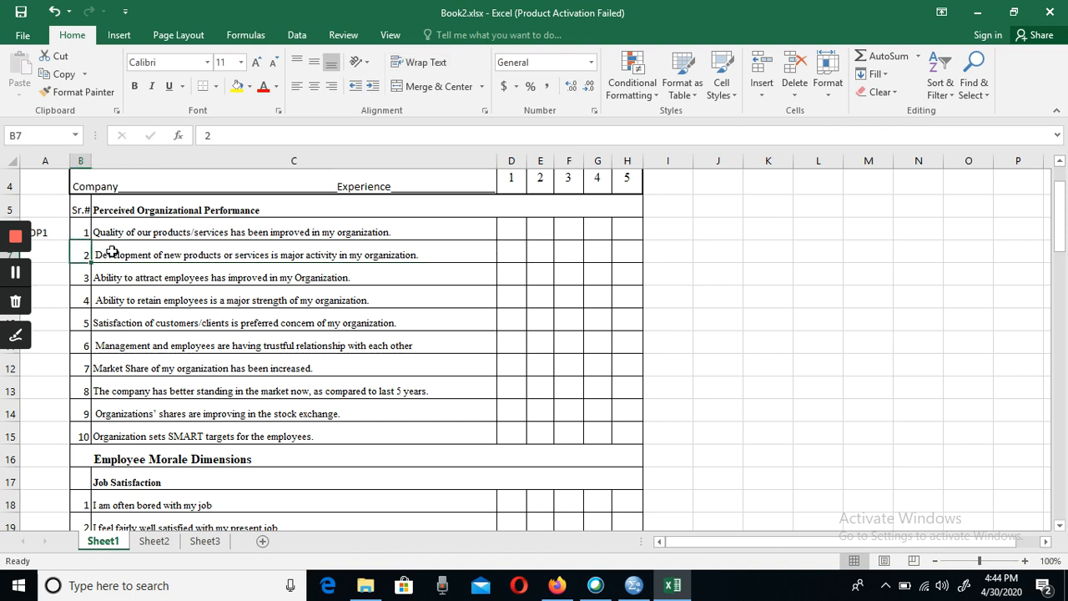
left_click(117, 248)
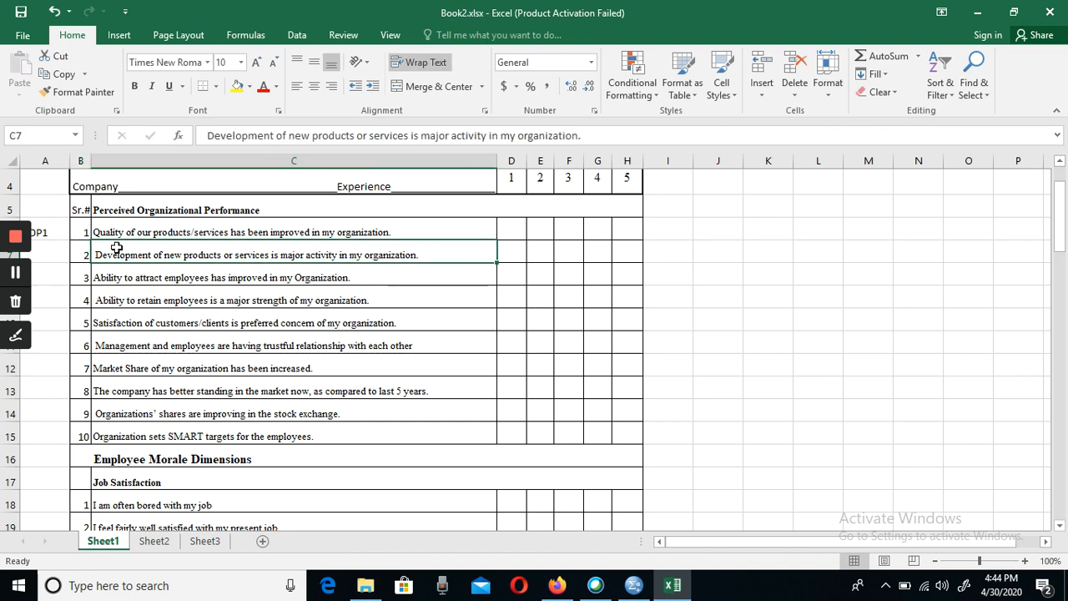
key("Left")
key("Left")
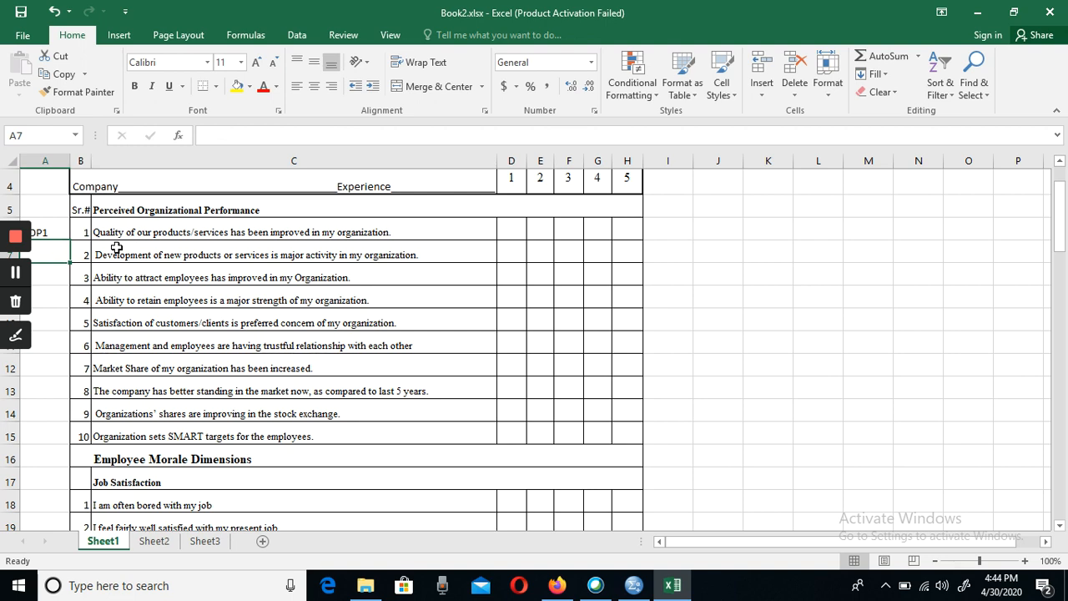
type("POP1")
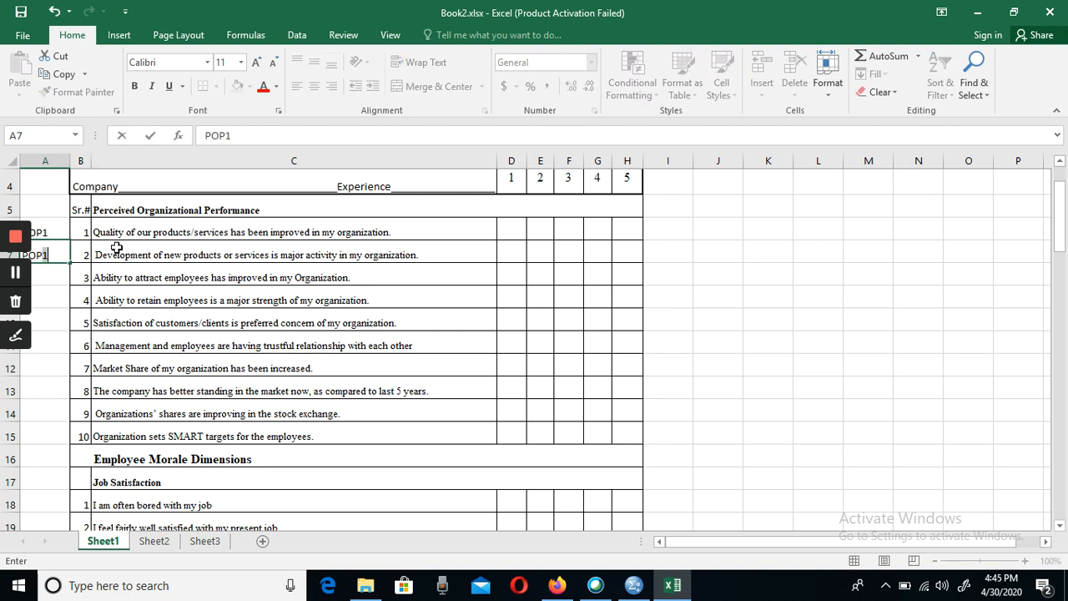
key("BackSpace")
type("2")
key("Return")
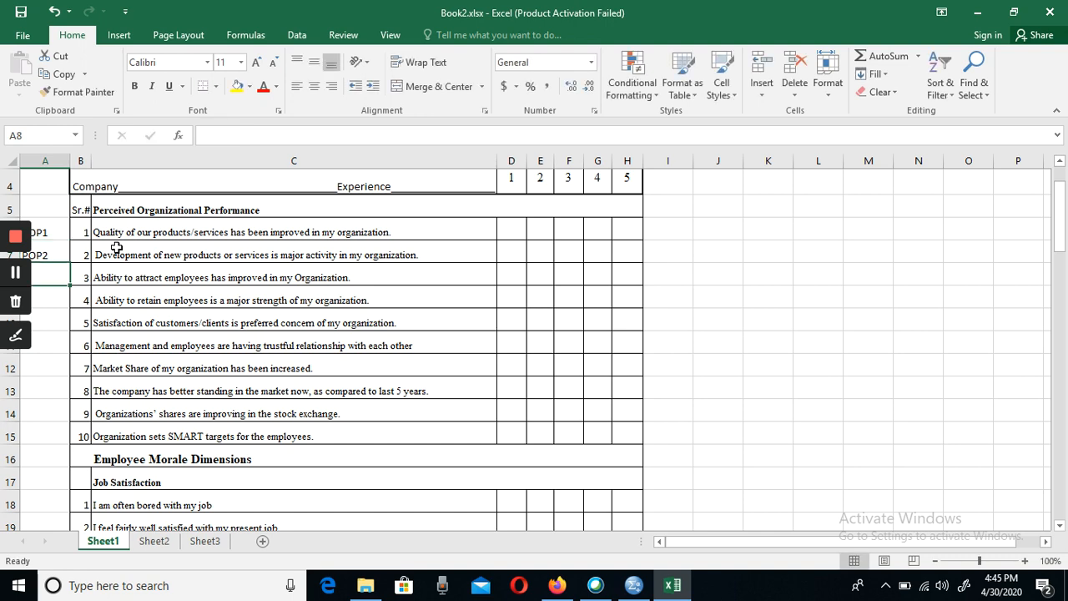
- Fill cells A8 to A11 with the codes POP3, POP4, POP5 and POP6 for performance items 3 to 6
type("POP3")
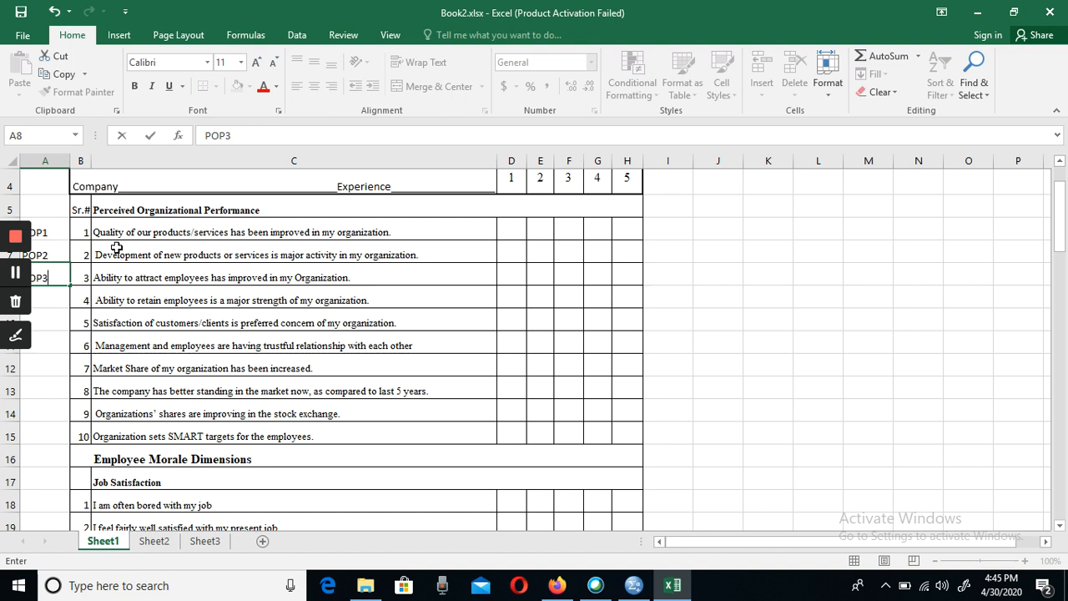
key("Return")
type("POP4")
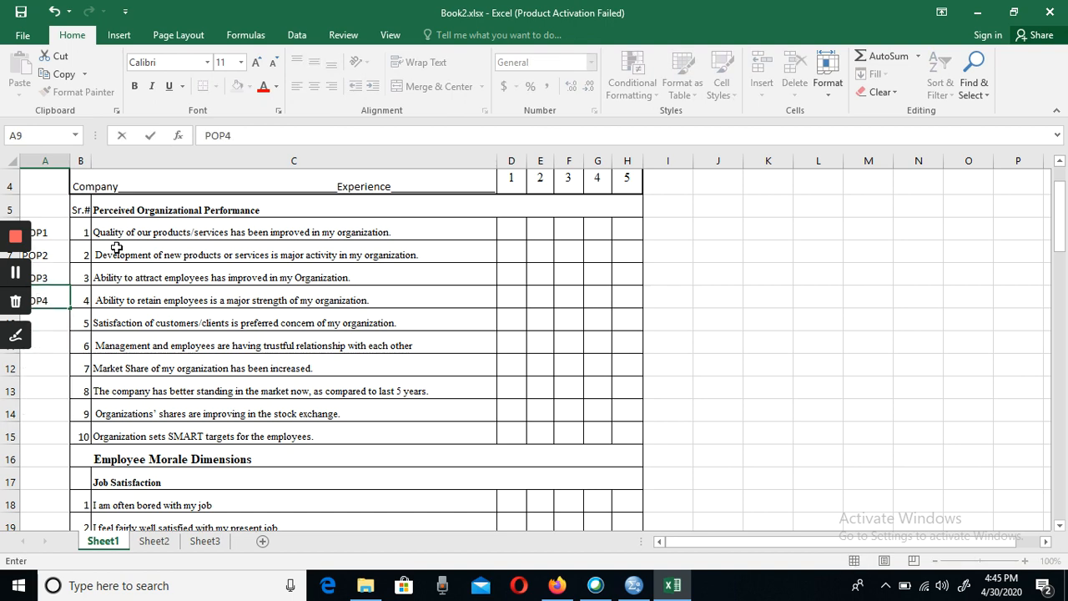
key("Return")
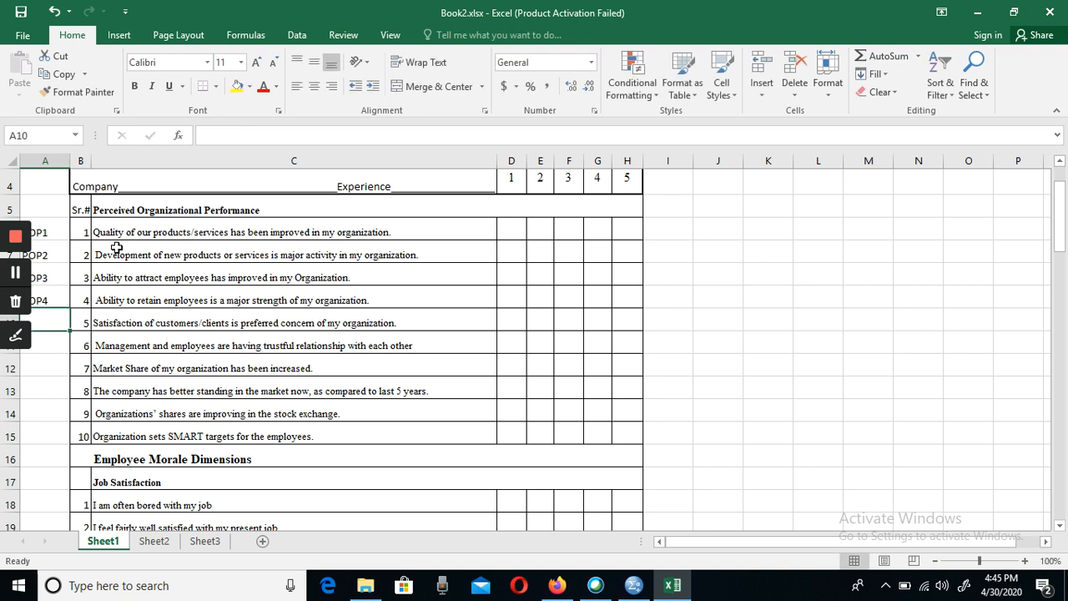
type("PO")
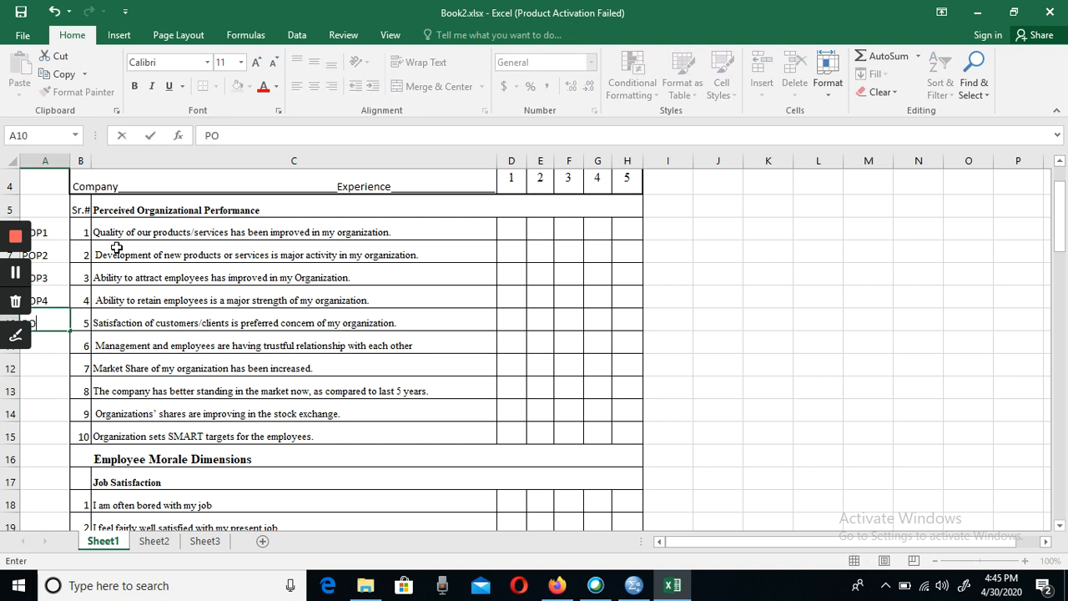
type("P5")
key("Return")
type("POP")
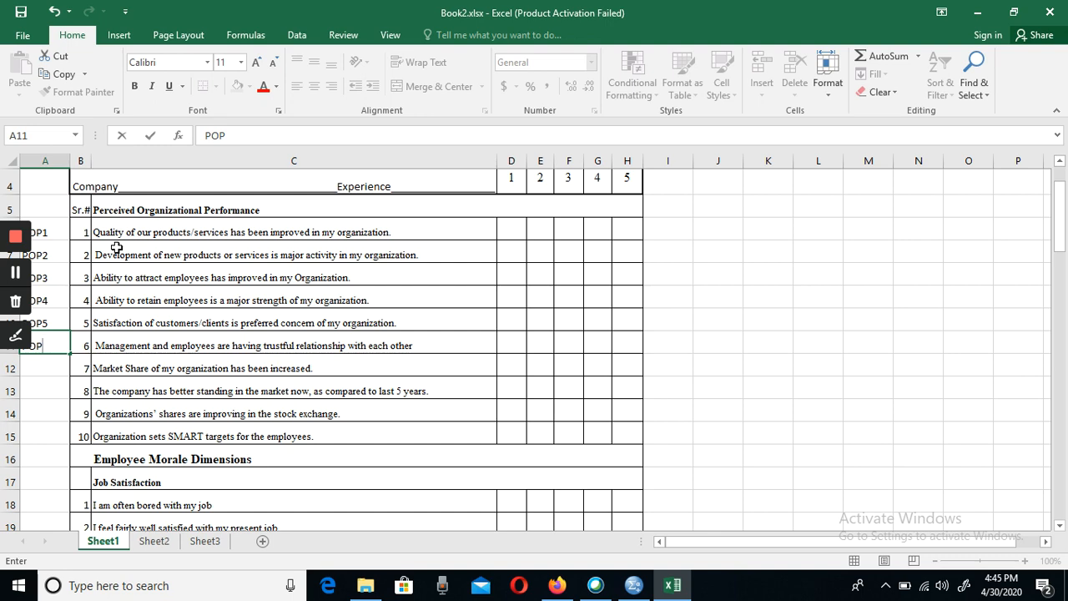
type("6")
key("Return")
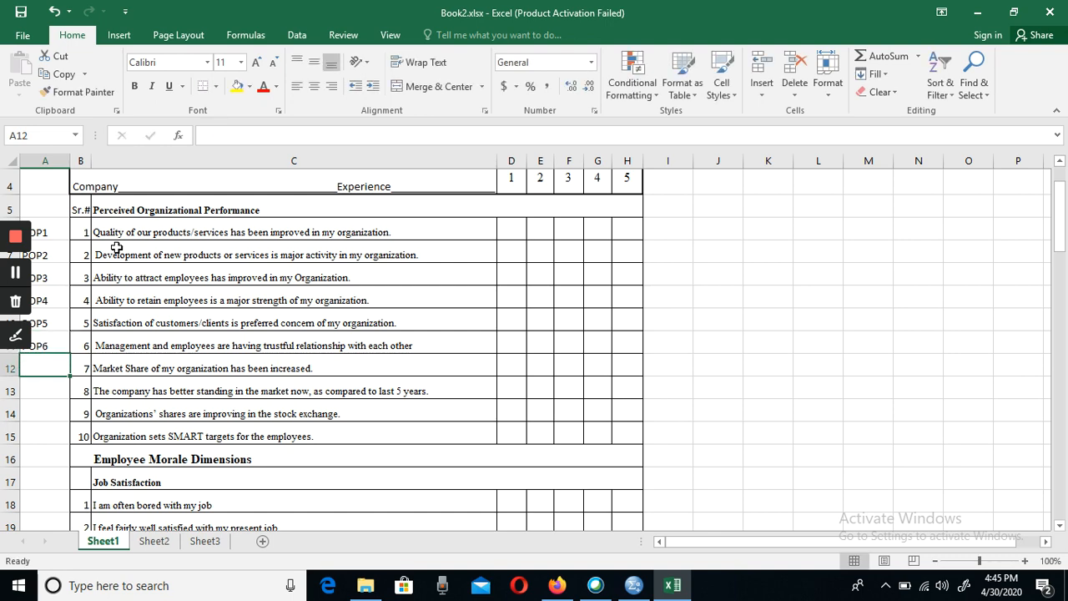
- Fill cells A12 to A15 with the codes POP7, POP8, POP9 and POP10 for performance items 7 to 10
type("POP7")
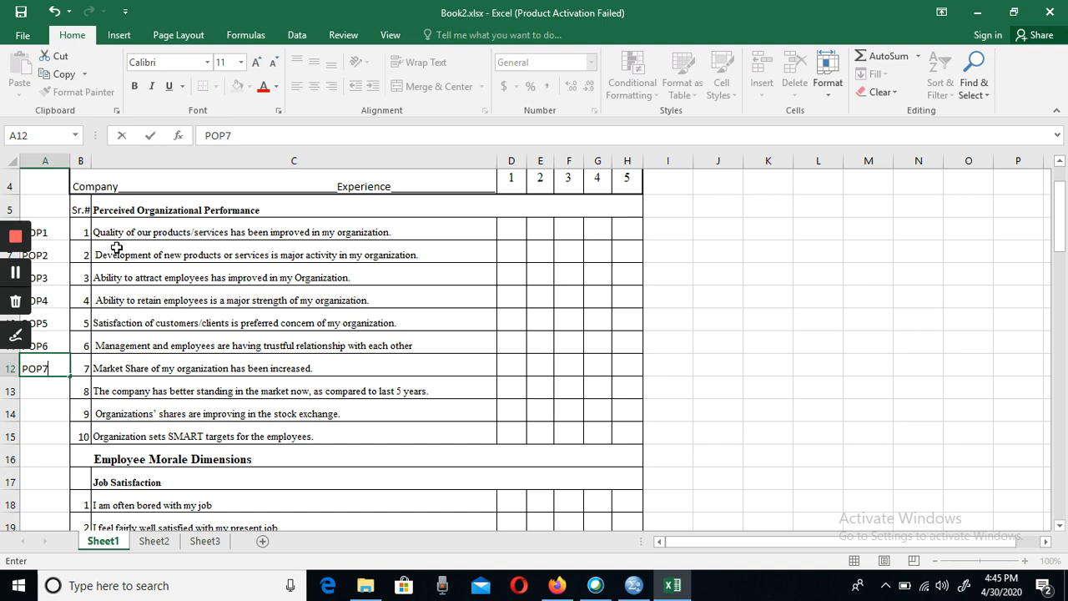
key("Return")
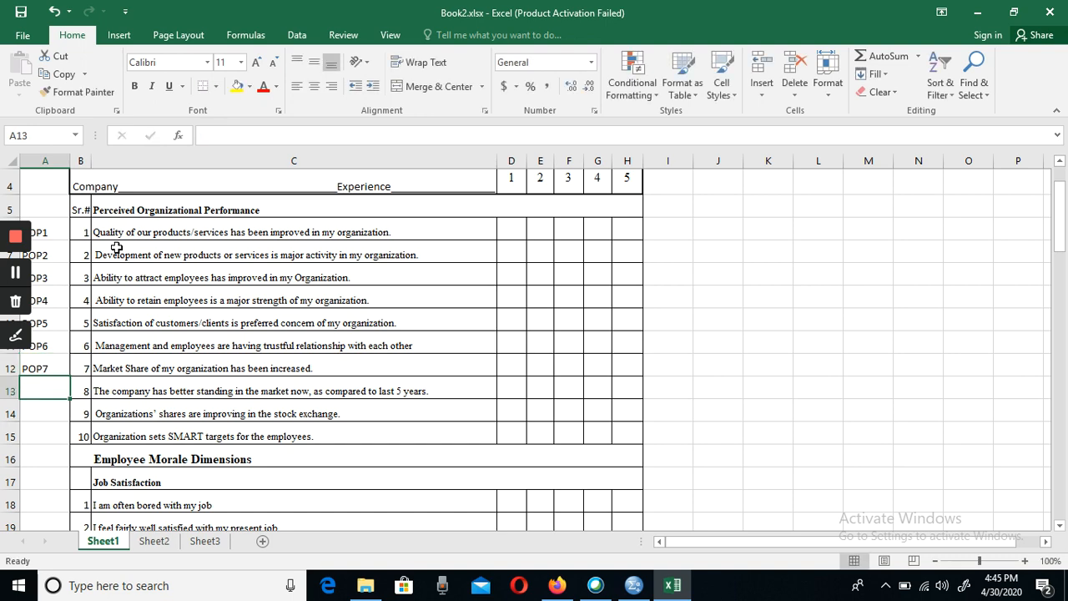
type("POP")
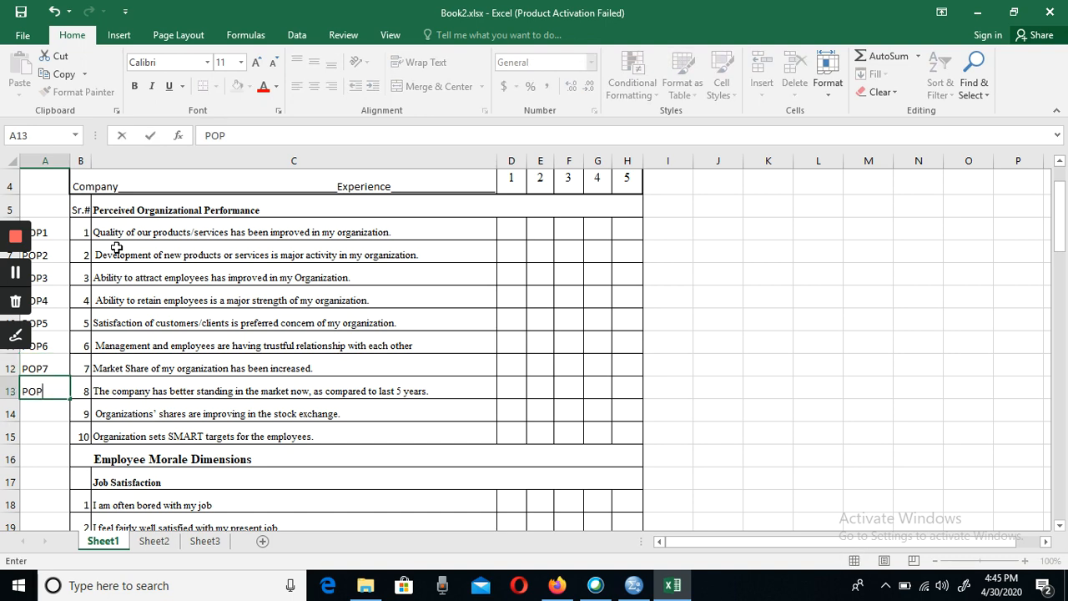
type("8")
key("Return")
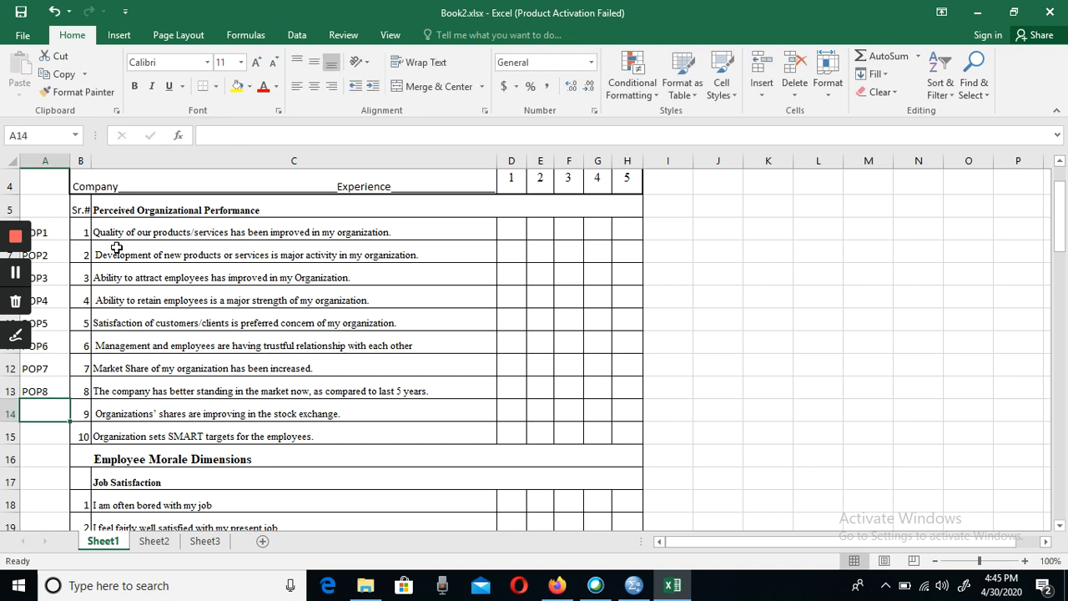
type("POP9")
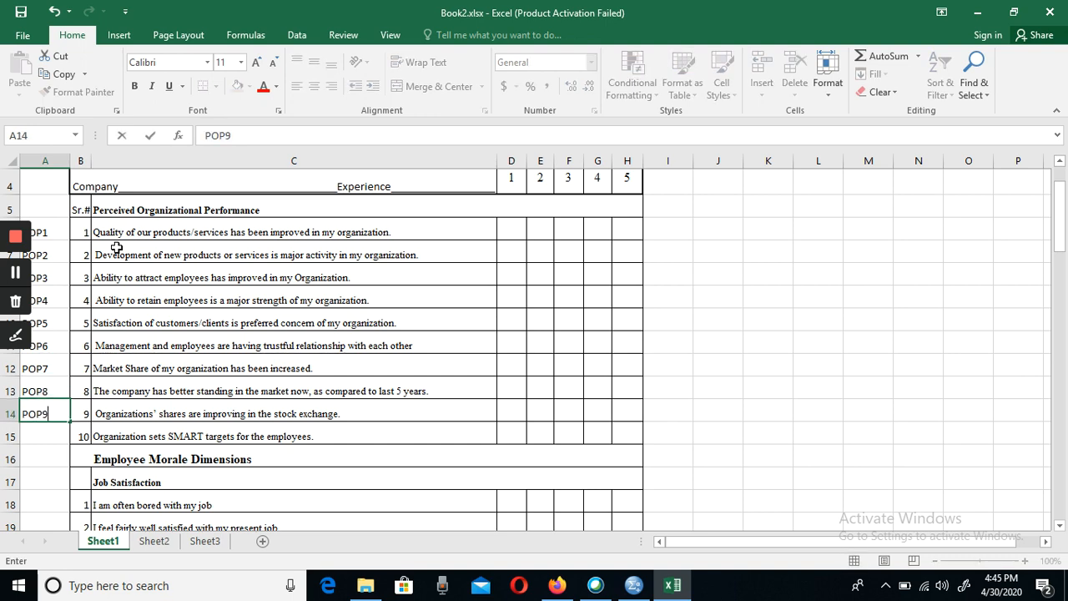
key("Return")
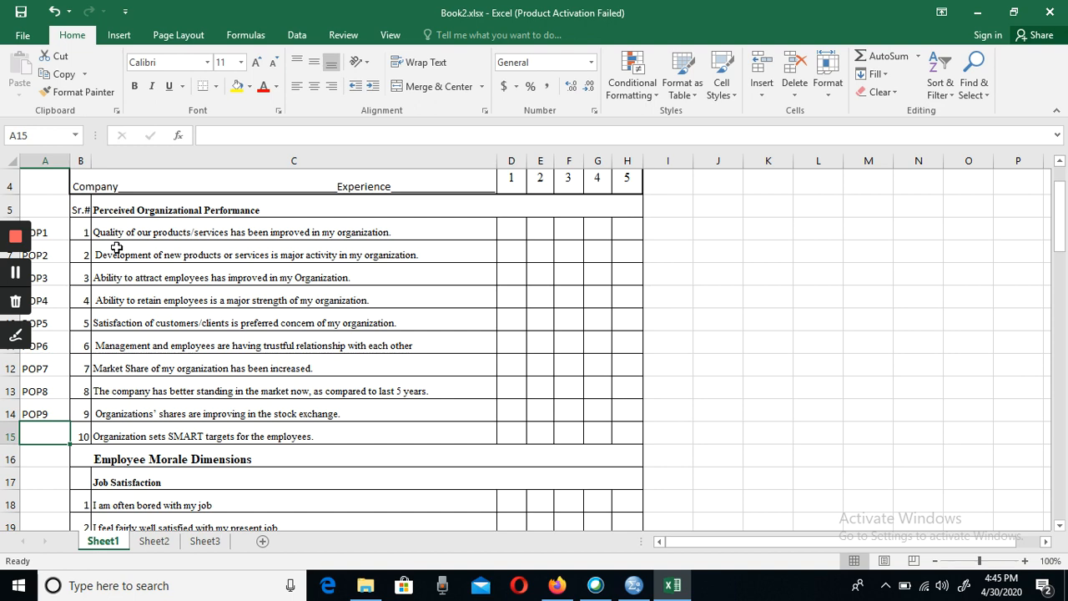
type("POP")
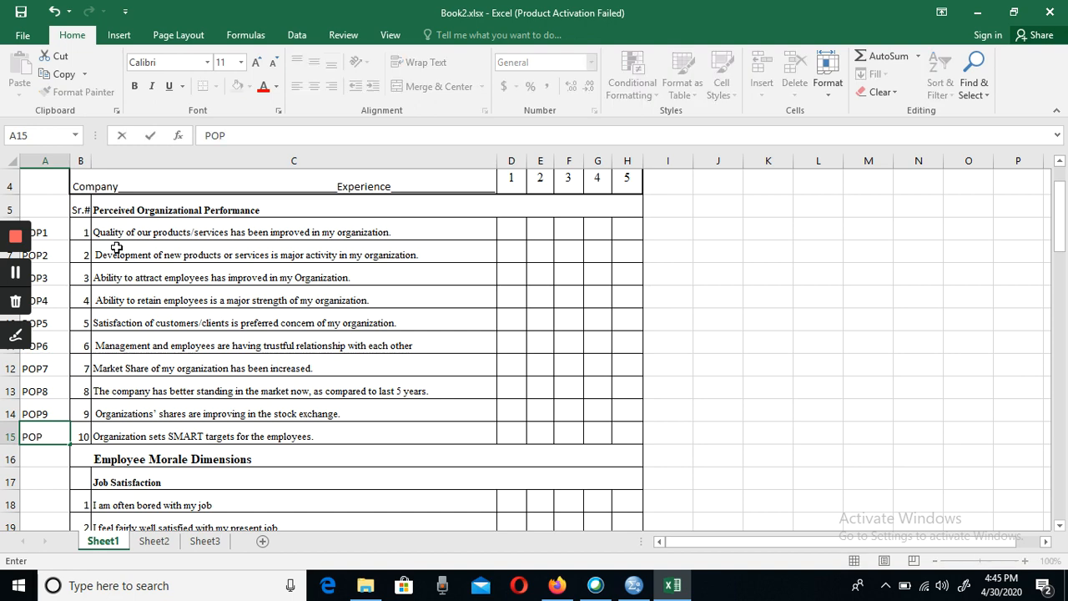
type("10")
key("Return")
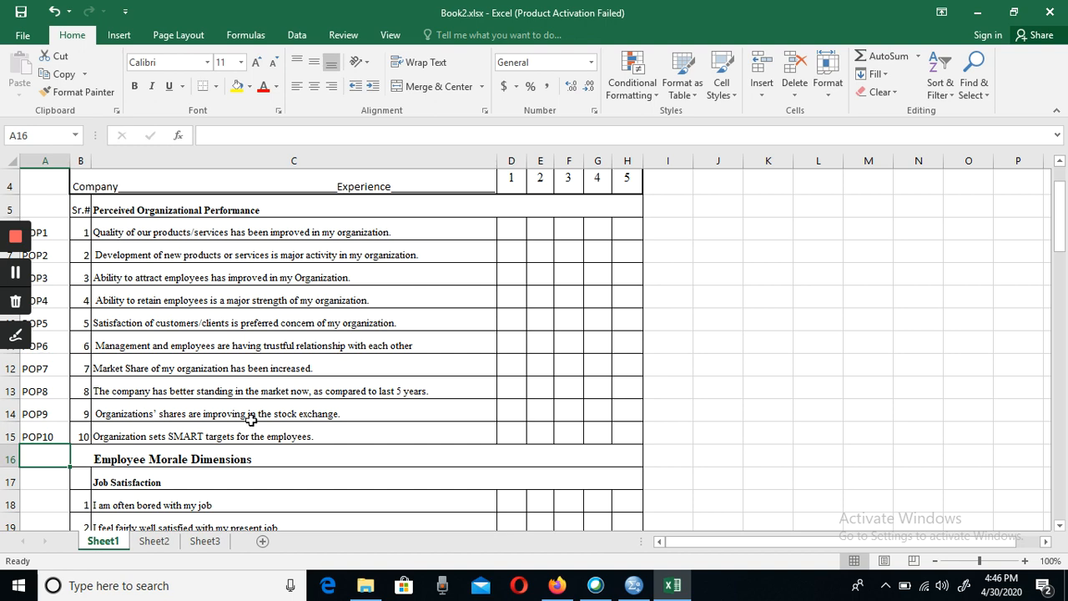
- Enter the code JS1 in cell A18 beside the first Job Satisfaction item
key("Down")
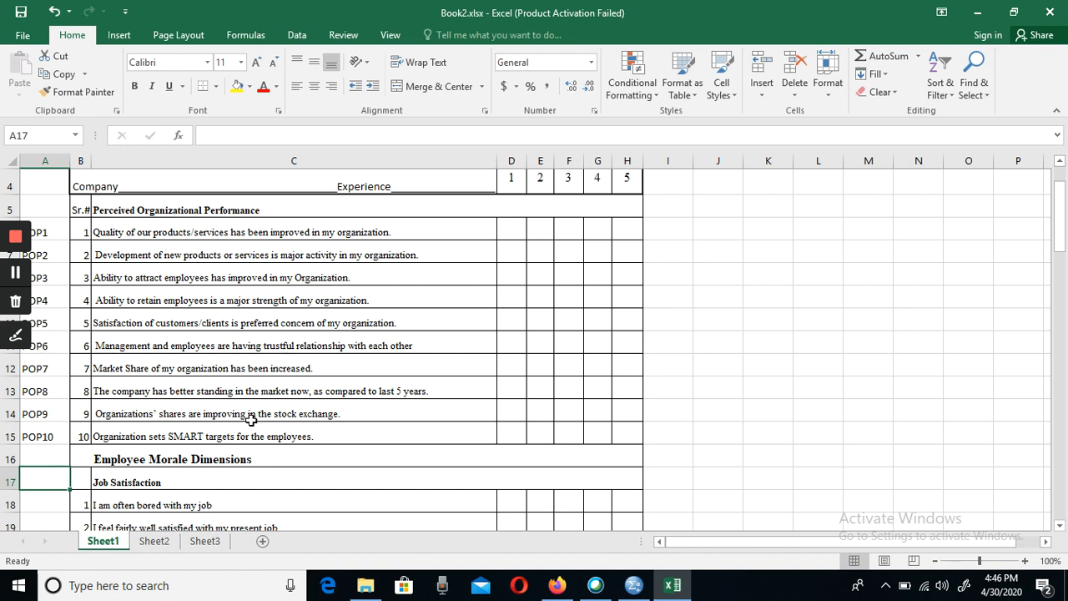
key("Down")
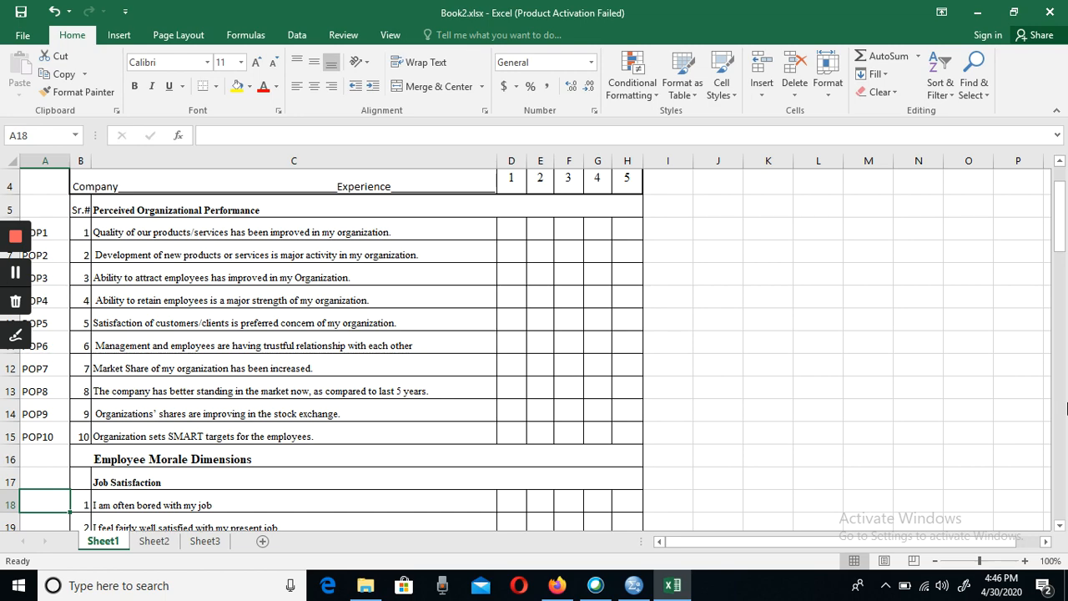
left_click(1060, 526)
left_click(1060, 526)
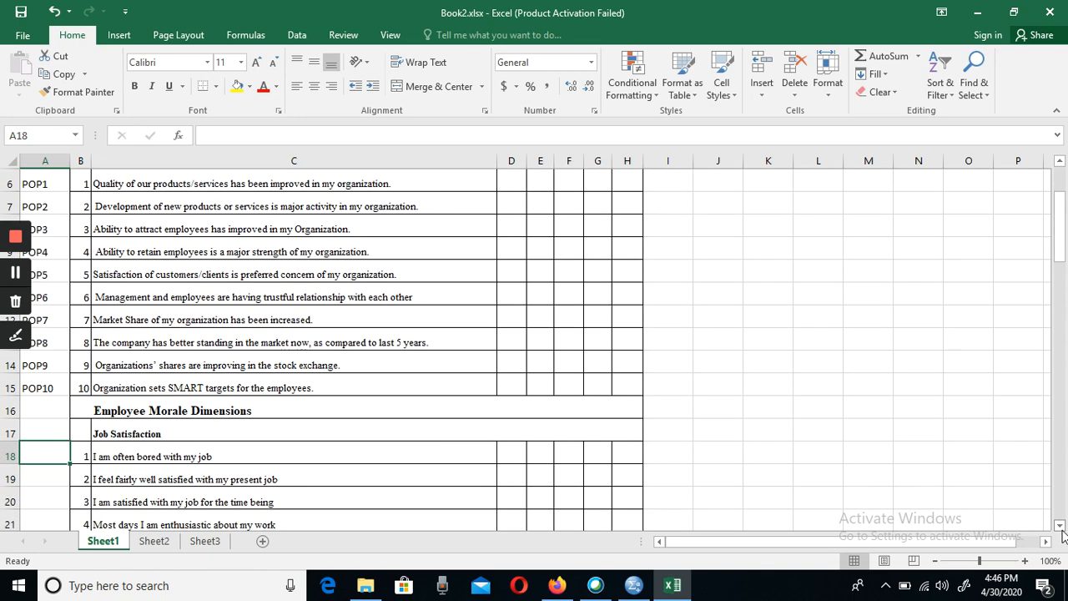
left_click(1060, 526)
left_click(1060, 526)
left_click(1060, 526)
left_click(1060, 525)
left_click(1060, 526)
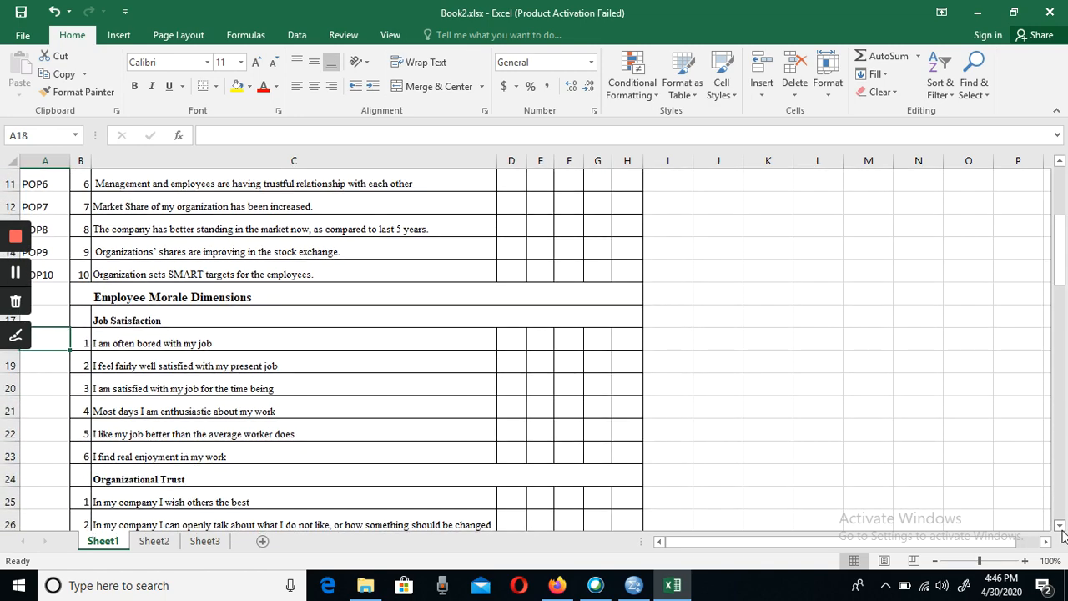
left_click(1059, 162)
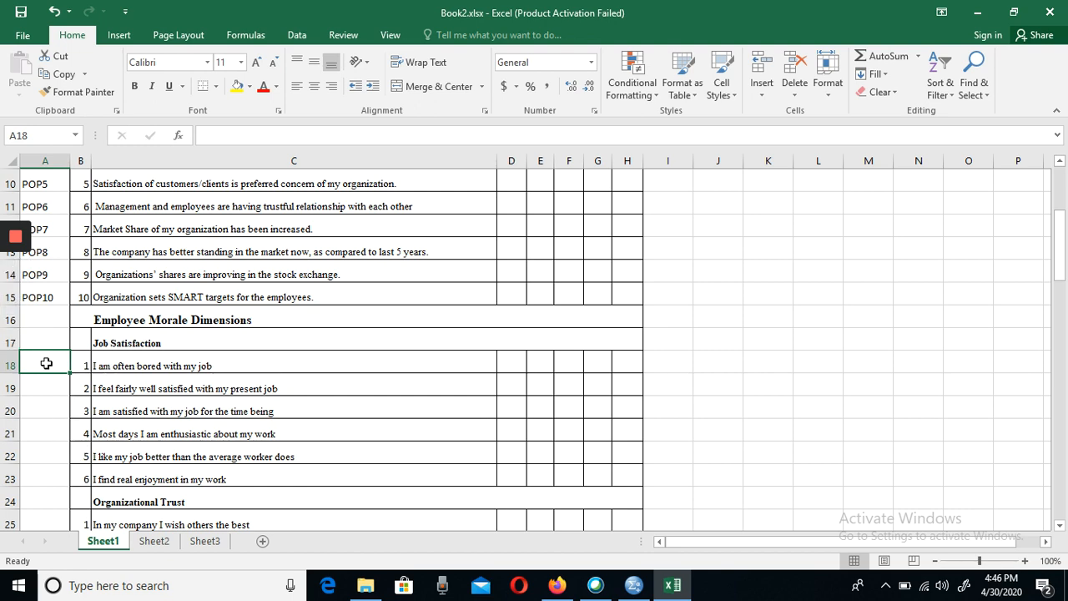
type("JS1")
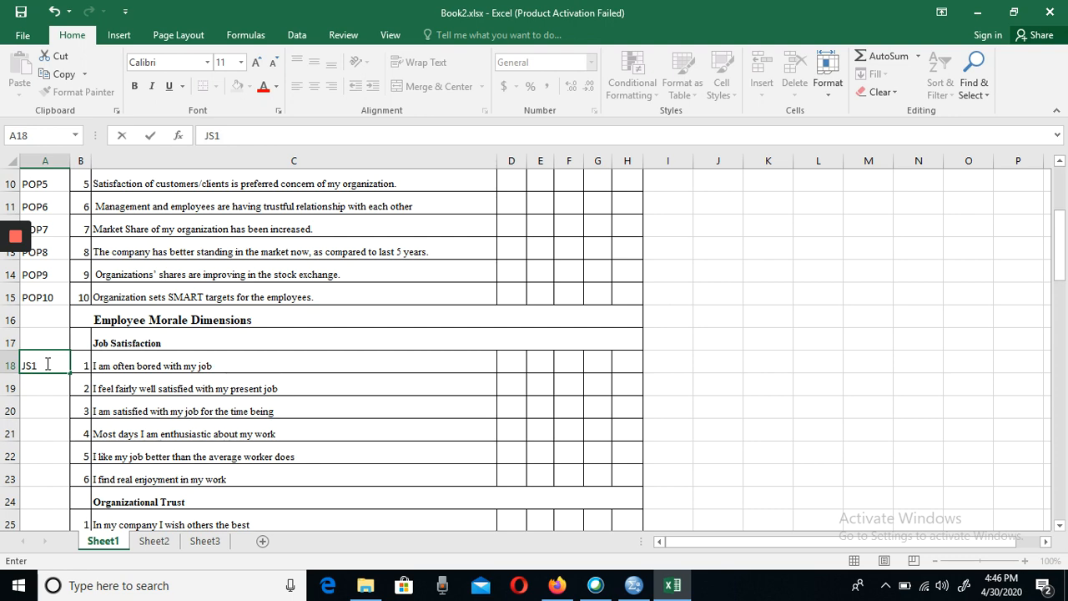
key("Return")
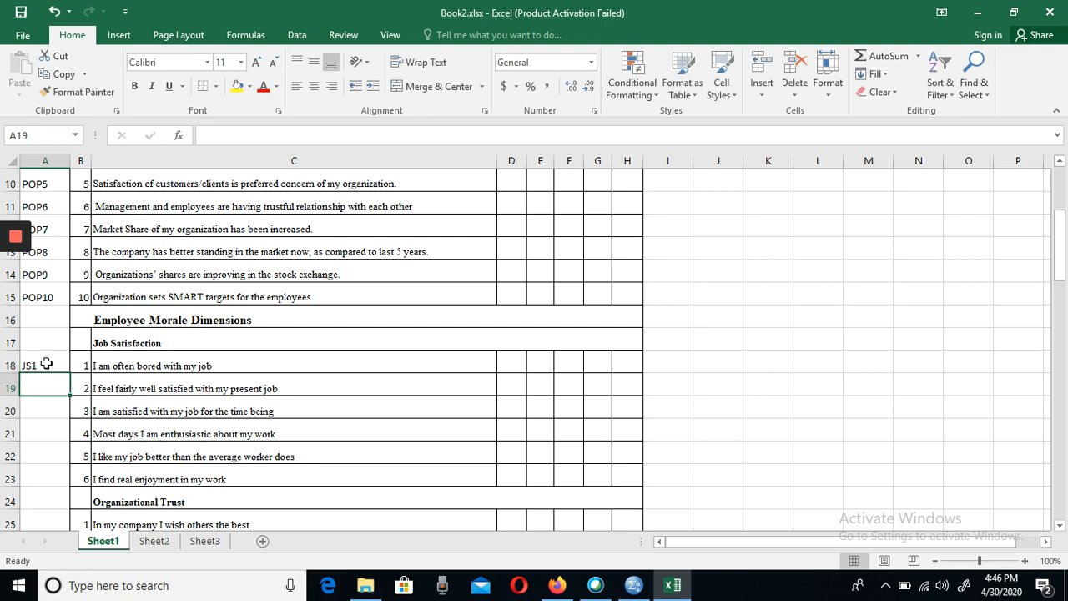
- Code the remaining Job Satisfaction items as JS2, JS3, JS4, JS5 and JS6 in cells A19 to A23
type("JS2")
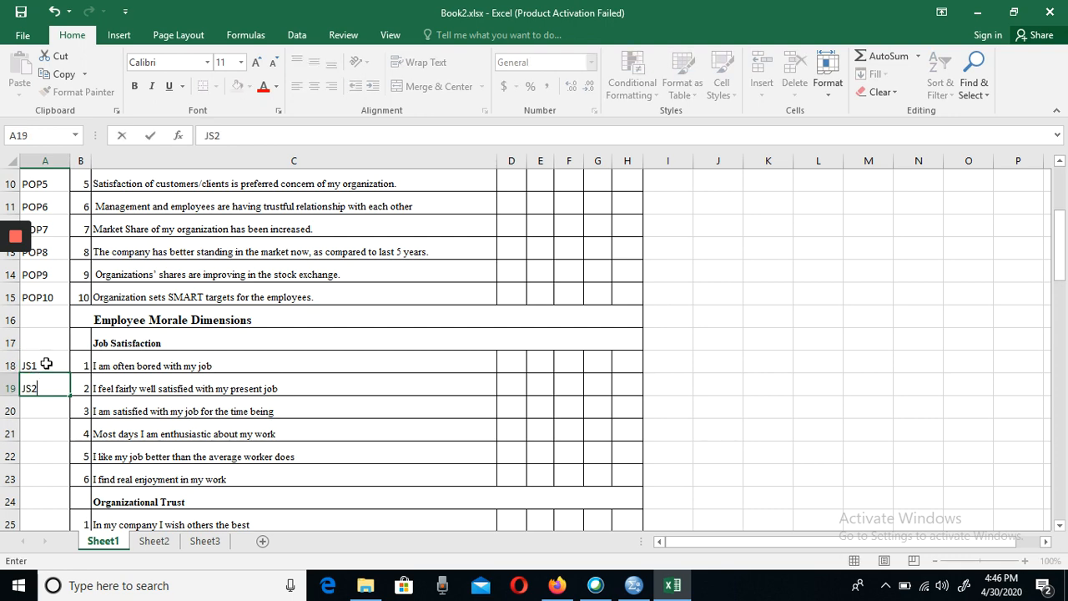
key("Return")
type("JS3")
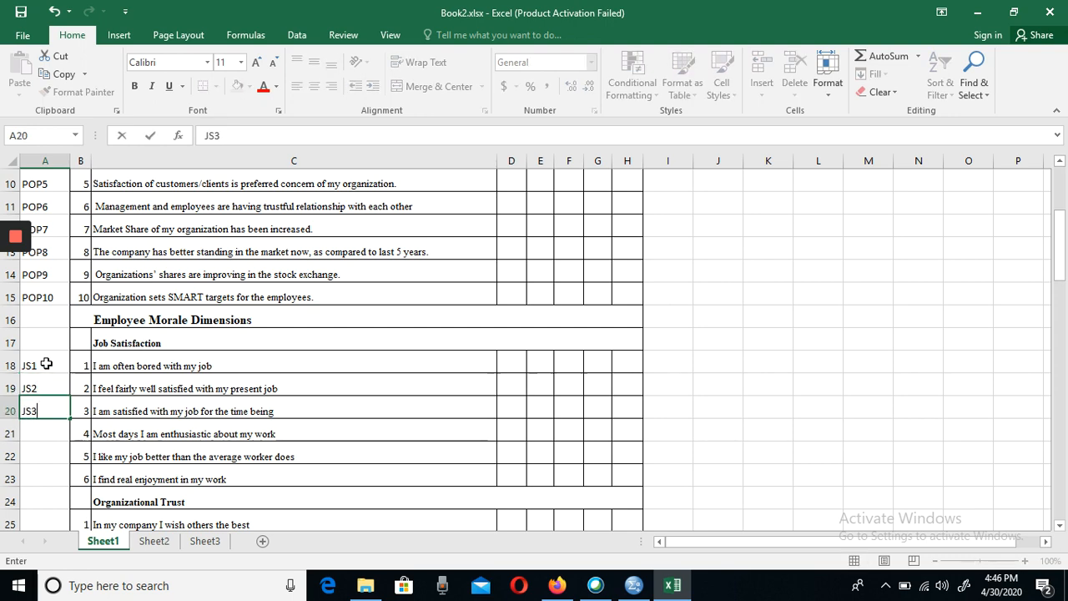
key("Return")
type("JS4")
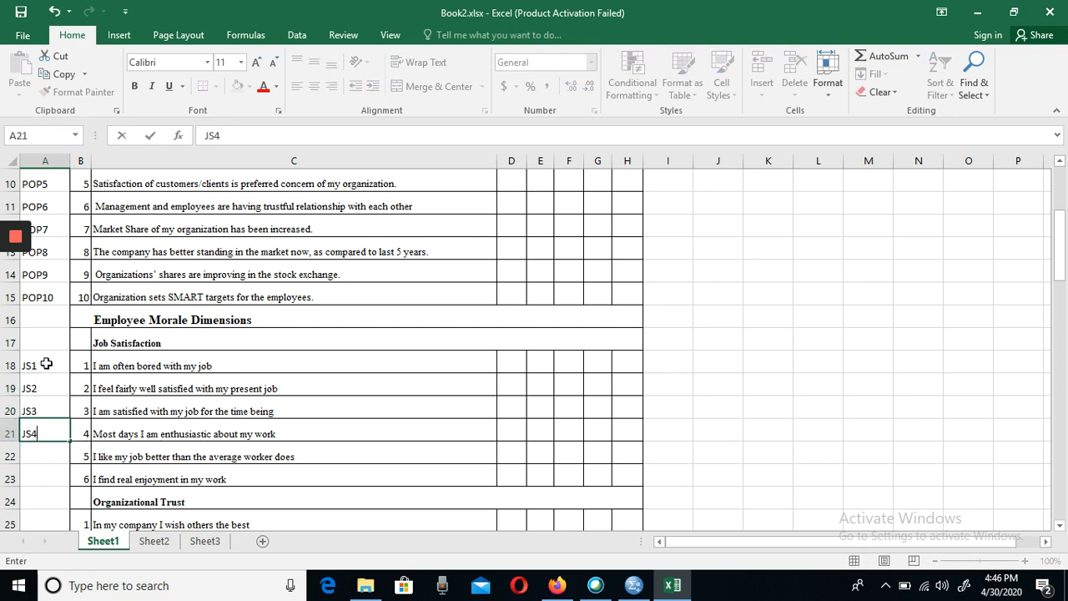
key("Return")
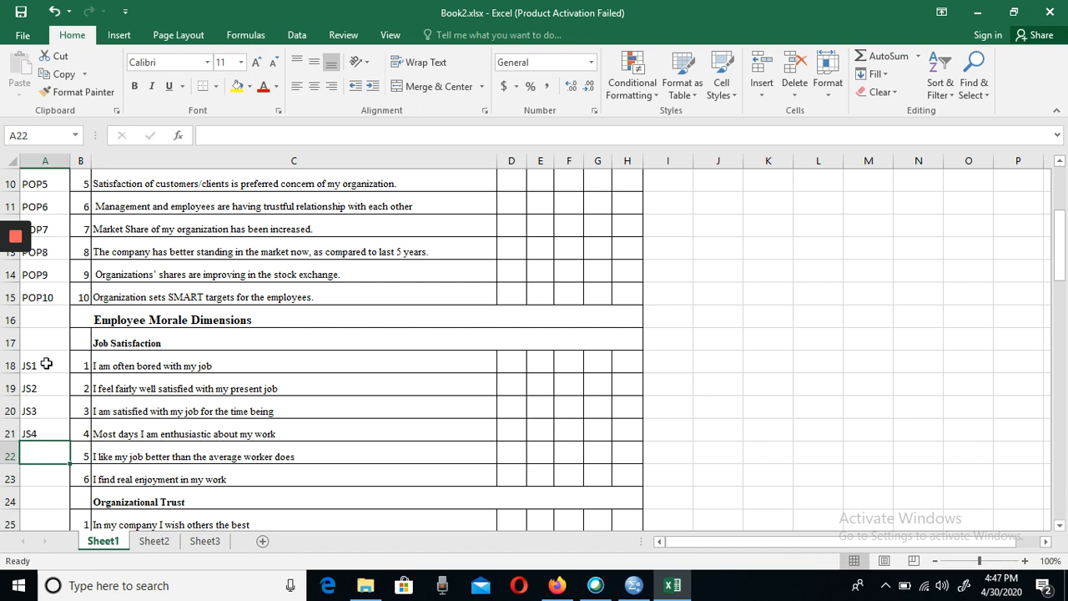
type("JS5")
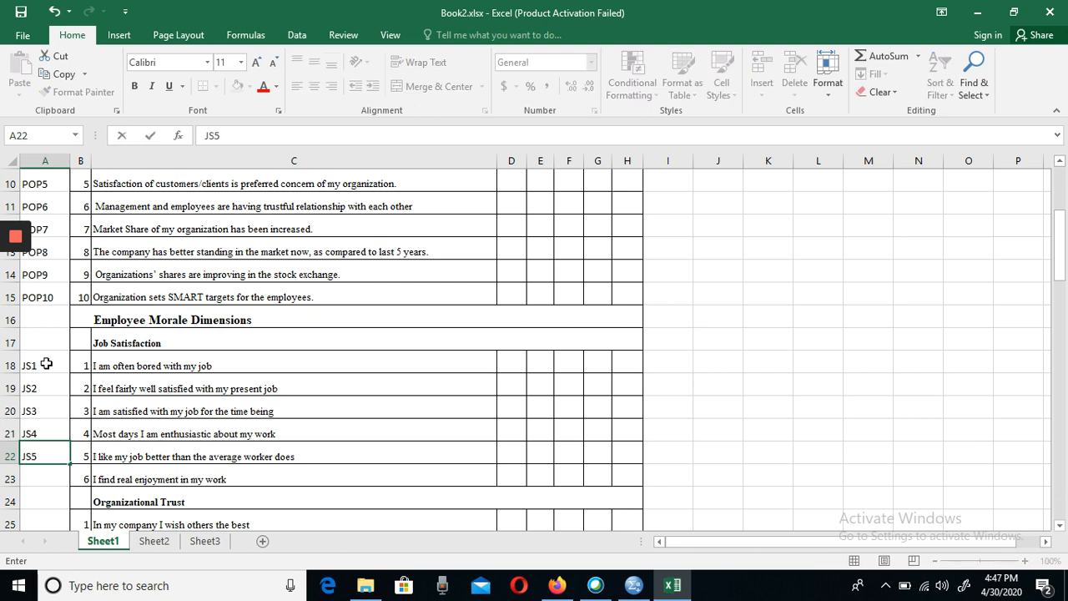
key("Return")
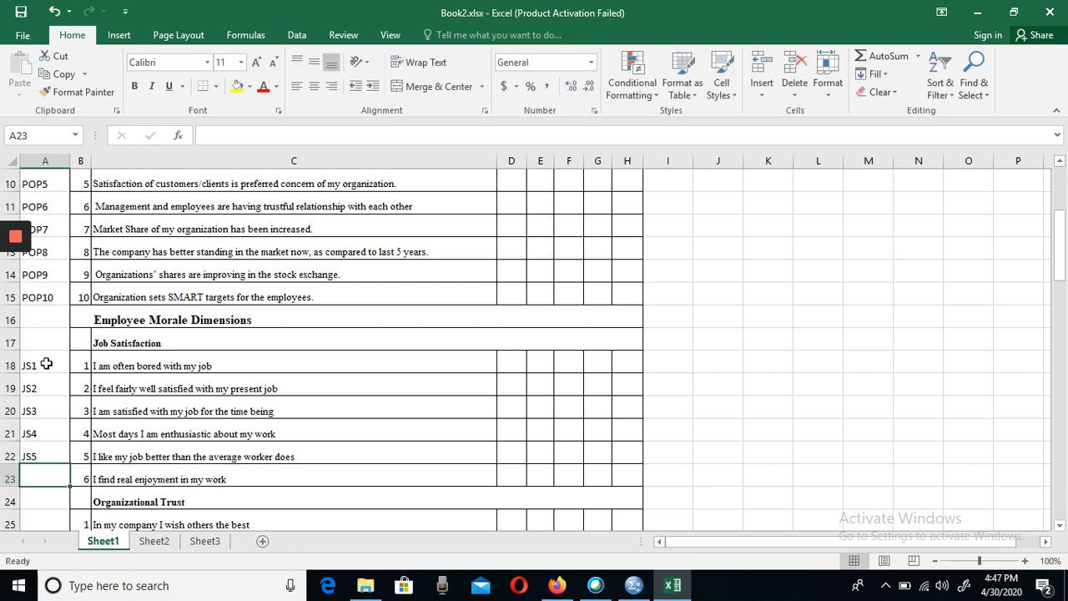
type("JS6")
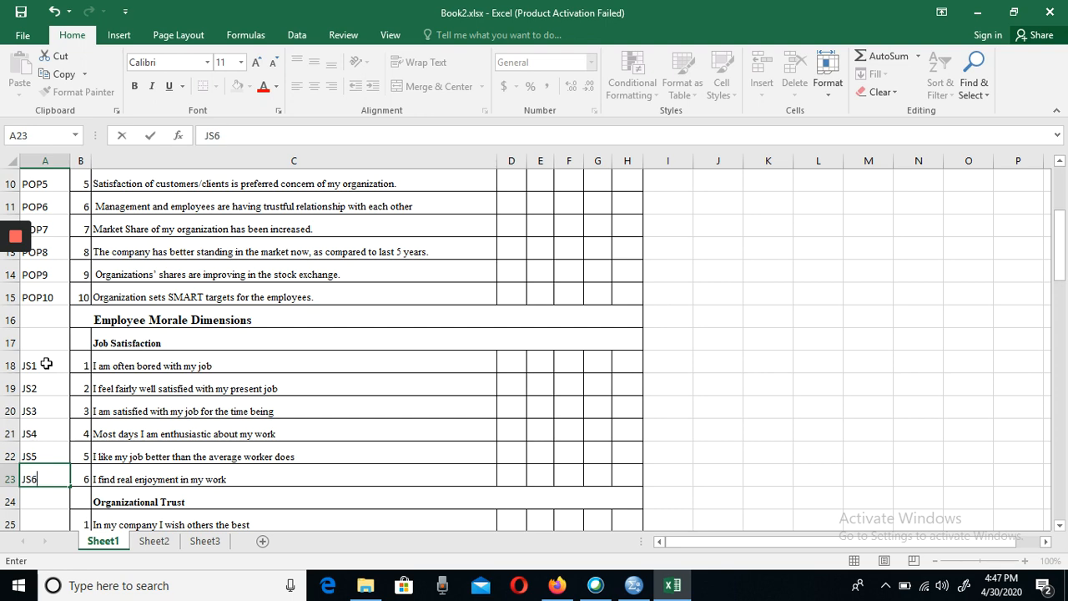
key("Return")
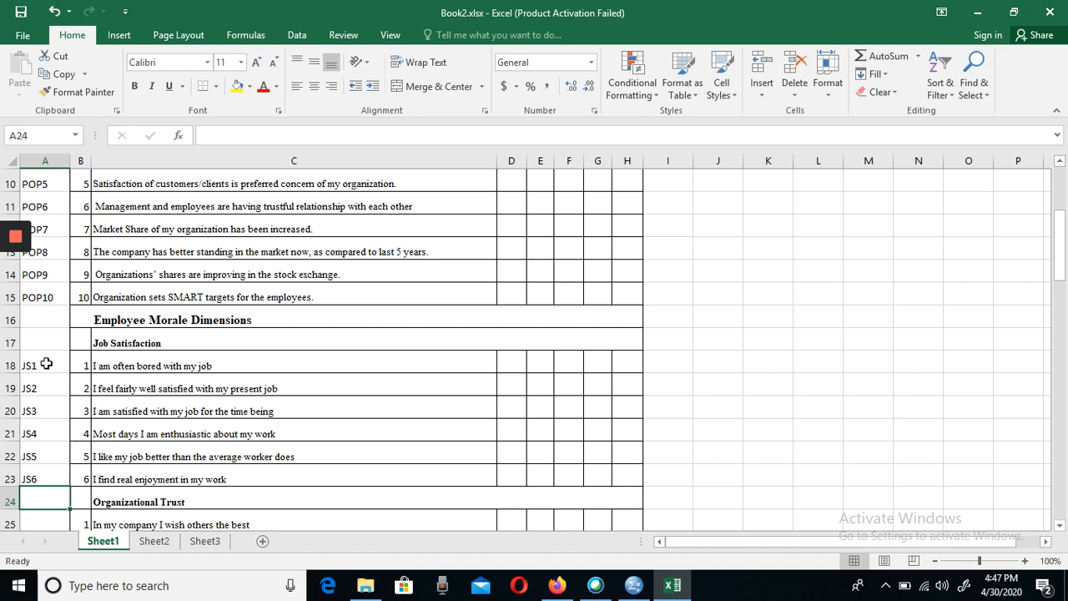
- Enter the codes OT1 and OT2 in cells A25 and A26 beside the first two Organizational Trust items
key("Return")
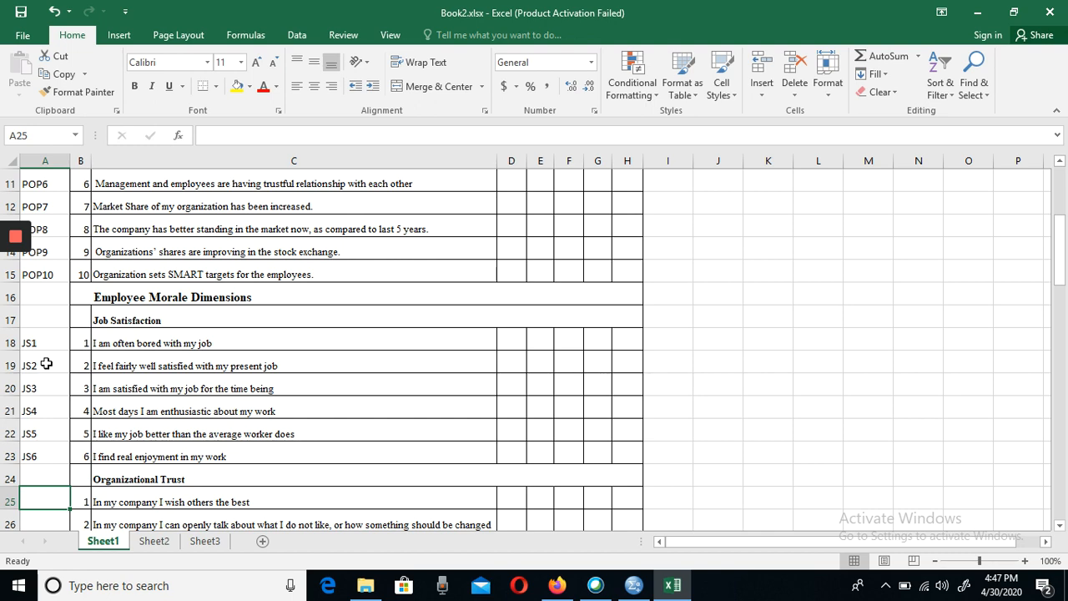
type("OT")
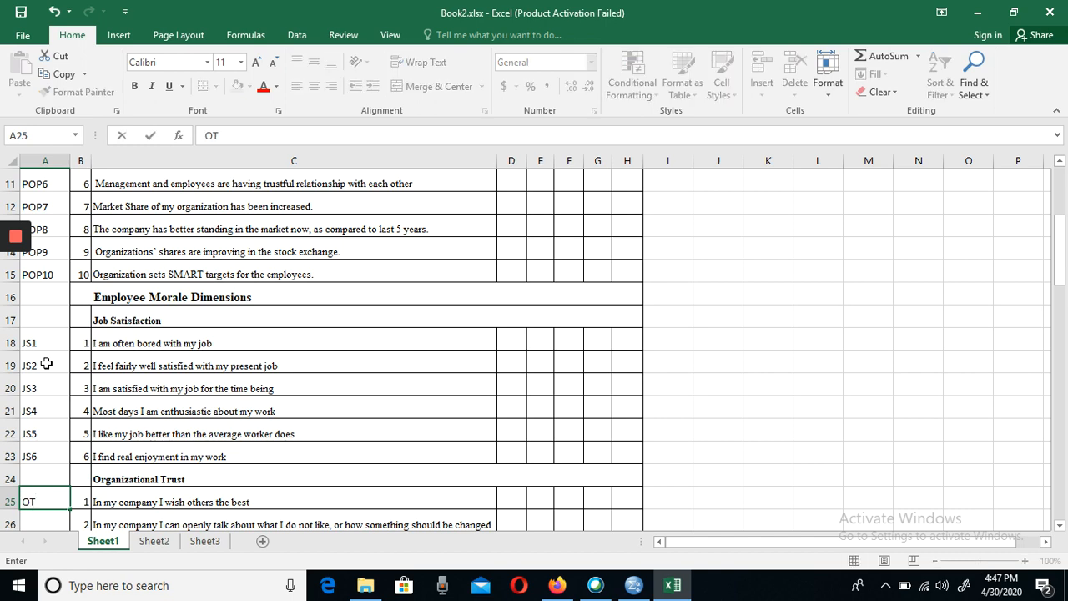
type("1")
key("Return")
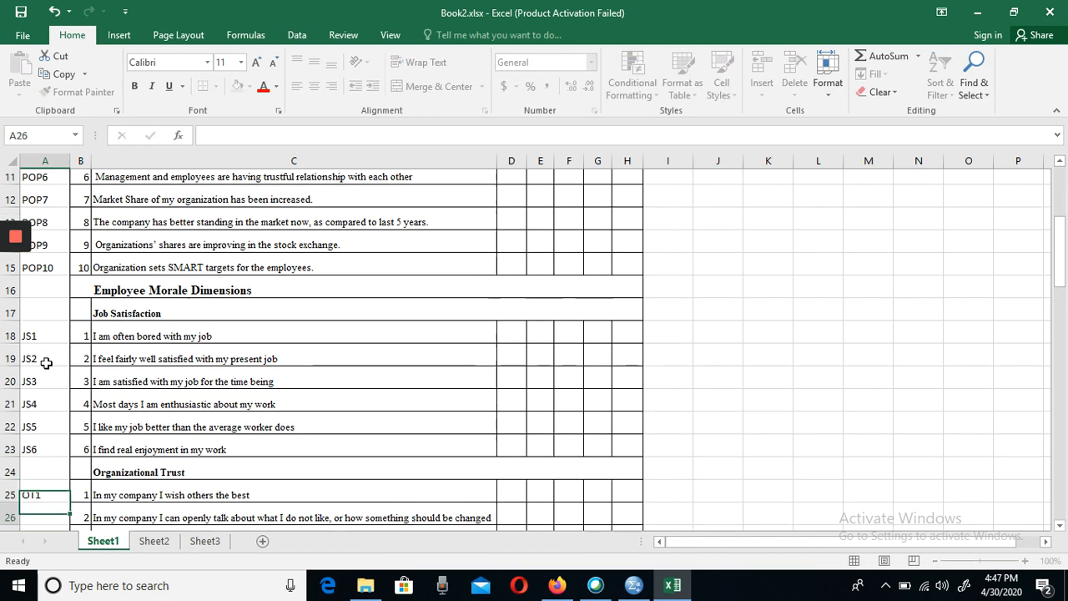
type("T")
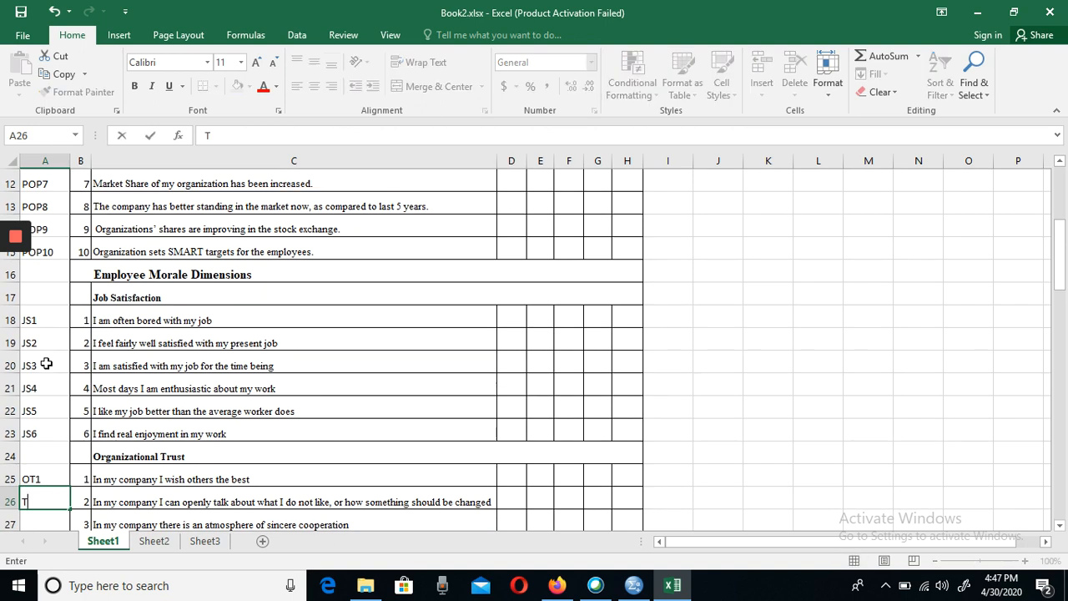
key("BackSpace")
type("OT1")
key("BackSpace")
type("2")
key("Return")
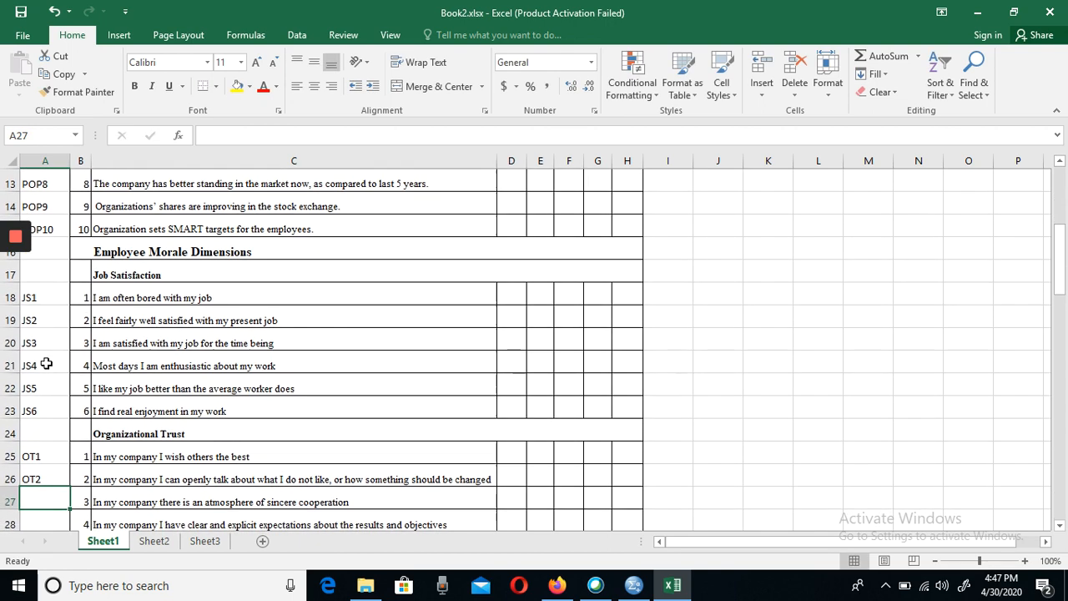
- Enter OT3 in cell A27 and accept the suggested fill for the remaining Organizational Trust items
type("OT3")
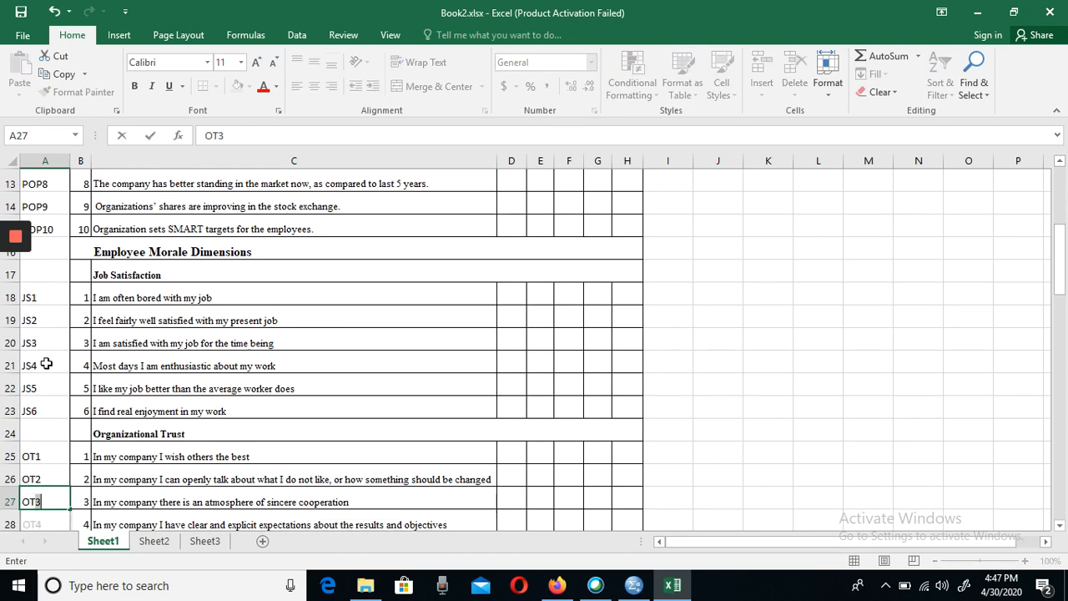
key("Return")
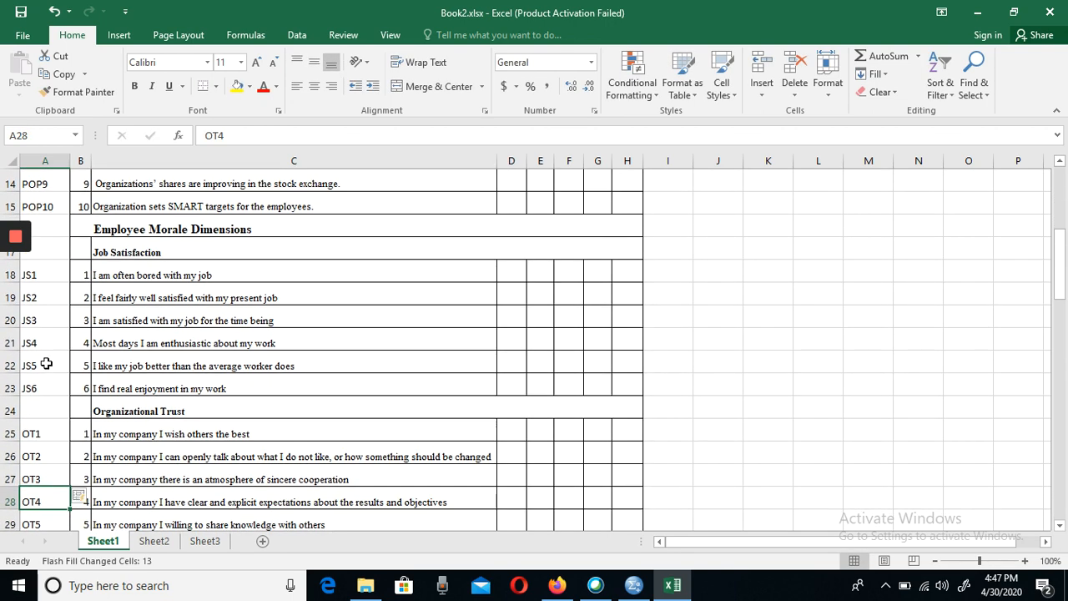
key("Return")
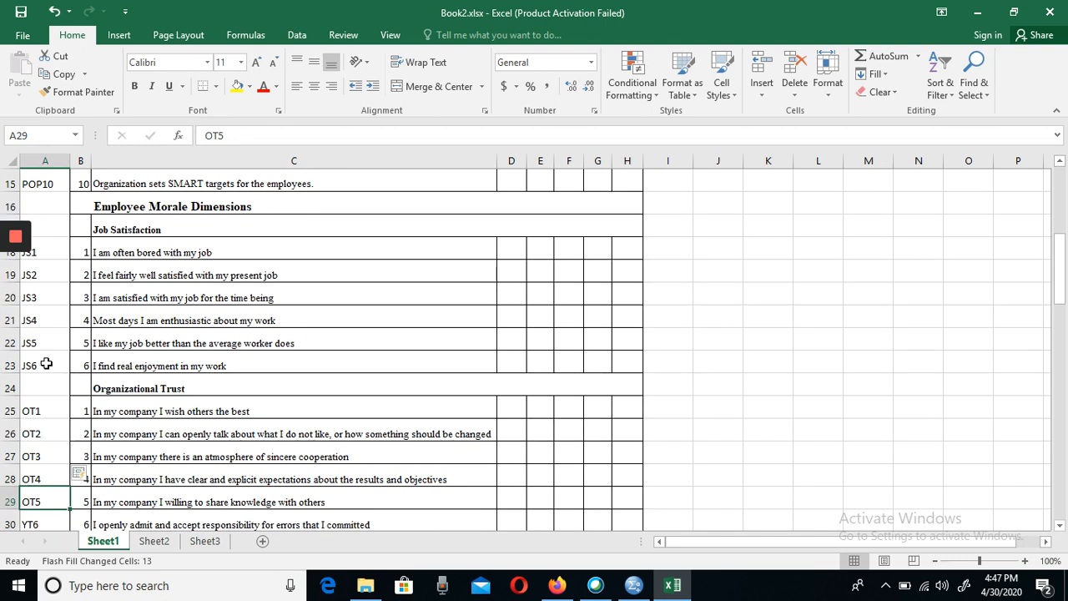
key("Return")
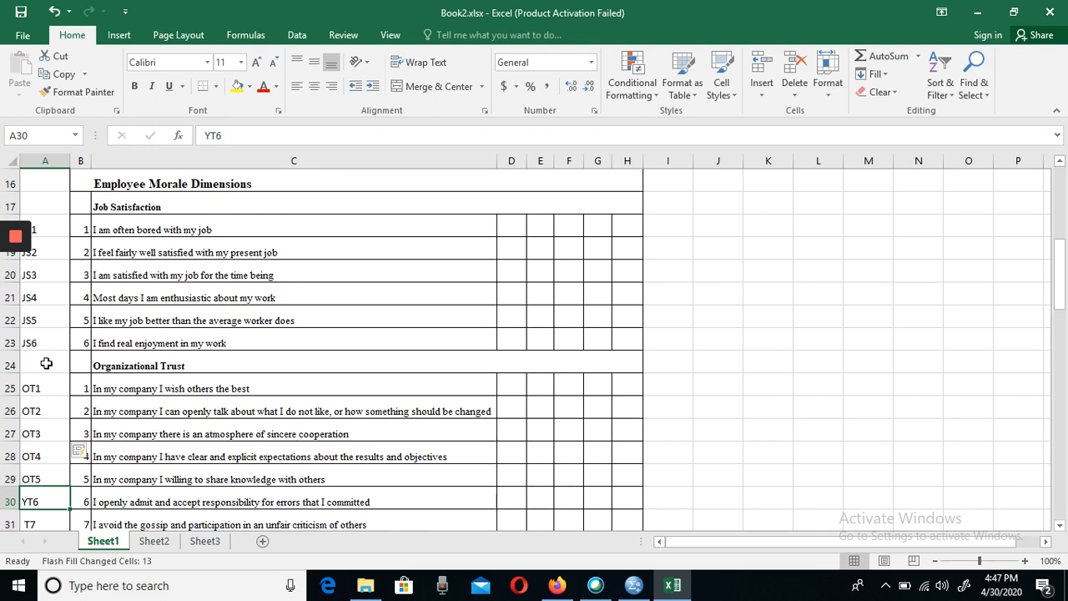
- Correct cell A30 to OT6, letting Flash Fill update the codes down to OT15 in A39, and save the workbook
type("OT")
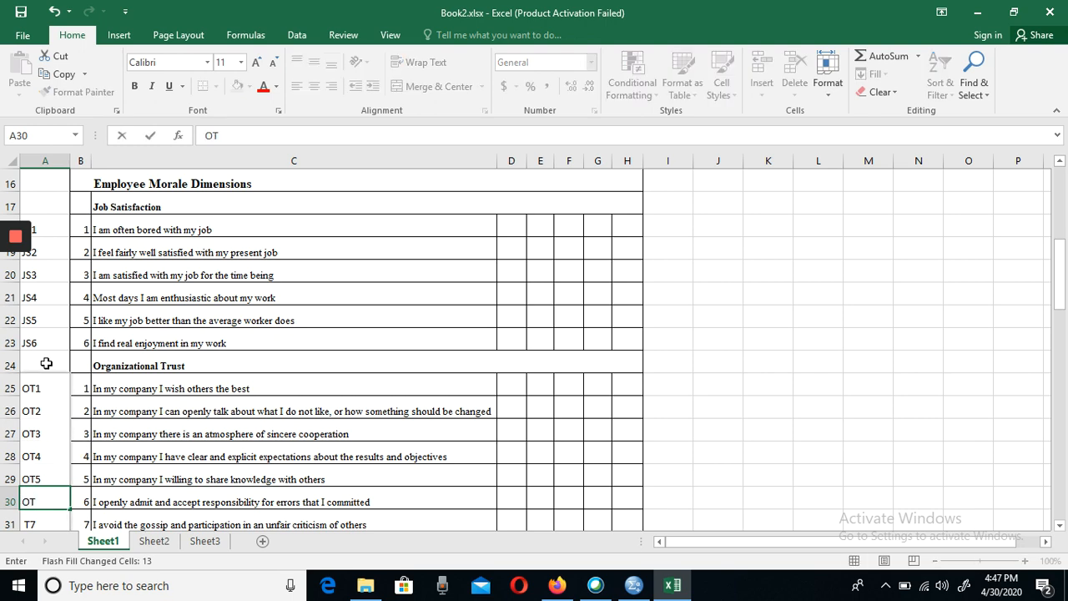
type("6")
key("Return")
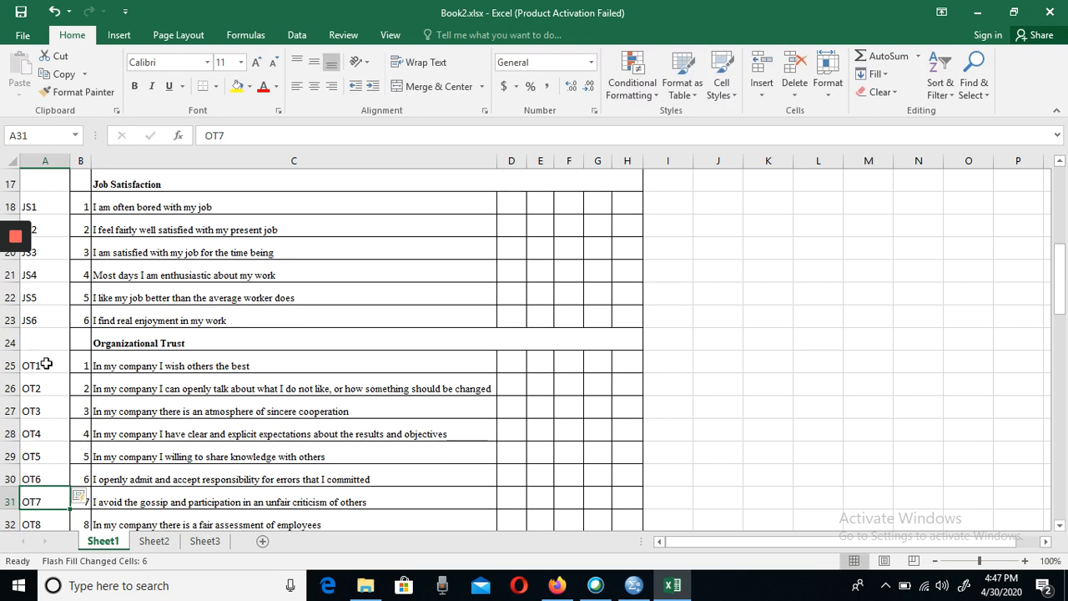
key("Return")
key("Return")
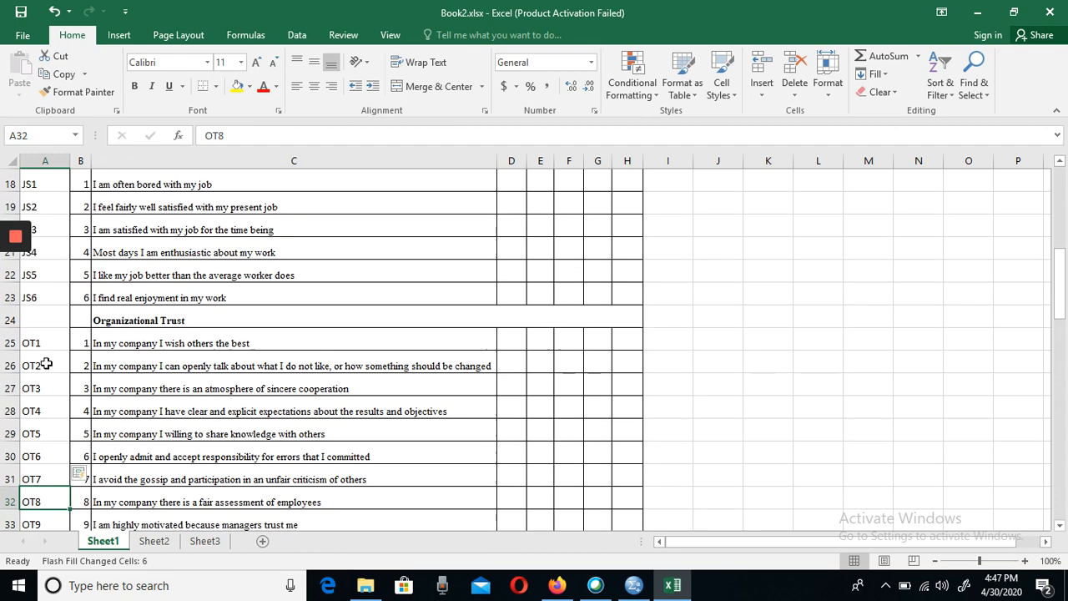
key("Return")
key("Return")
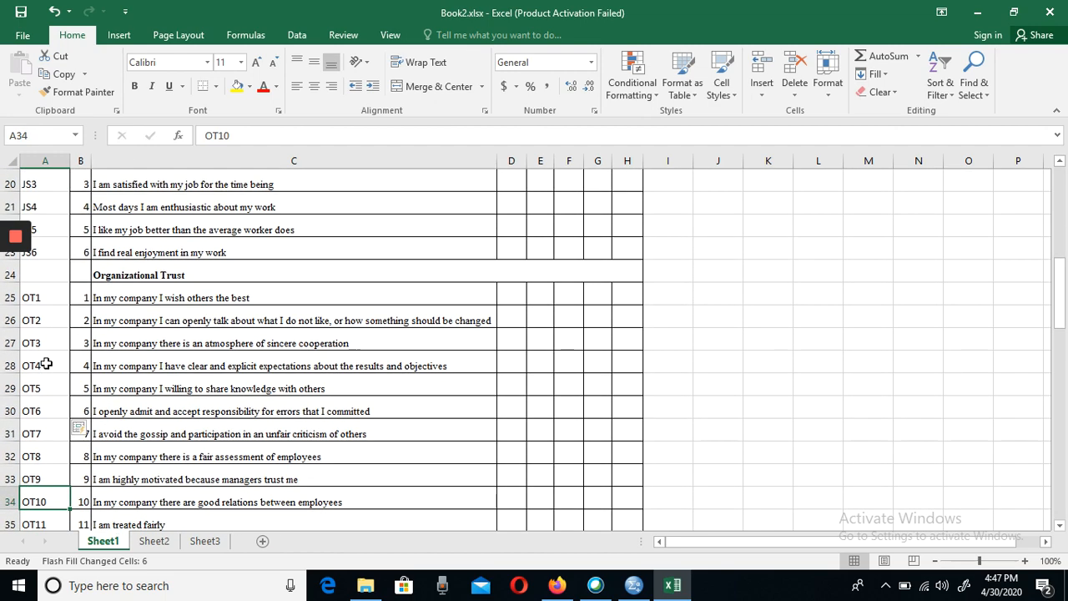
key("Return")
key("Return")
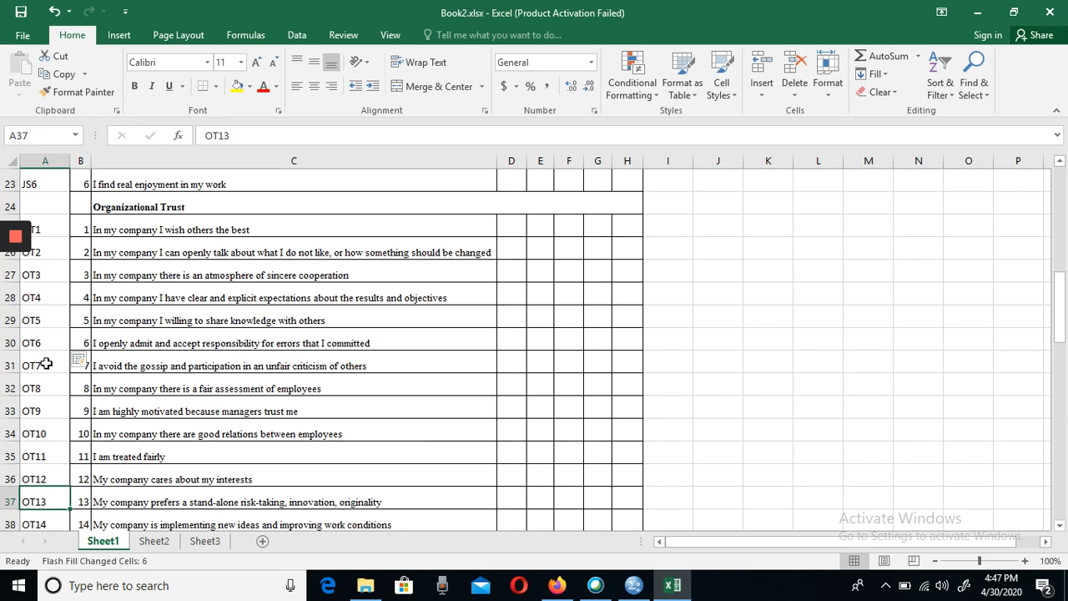
key("Return")
key("Return")
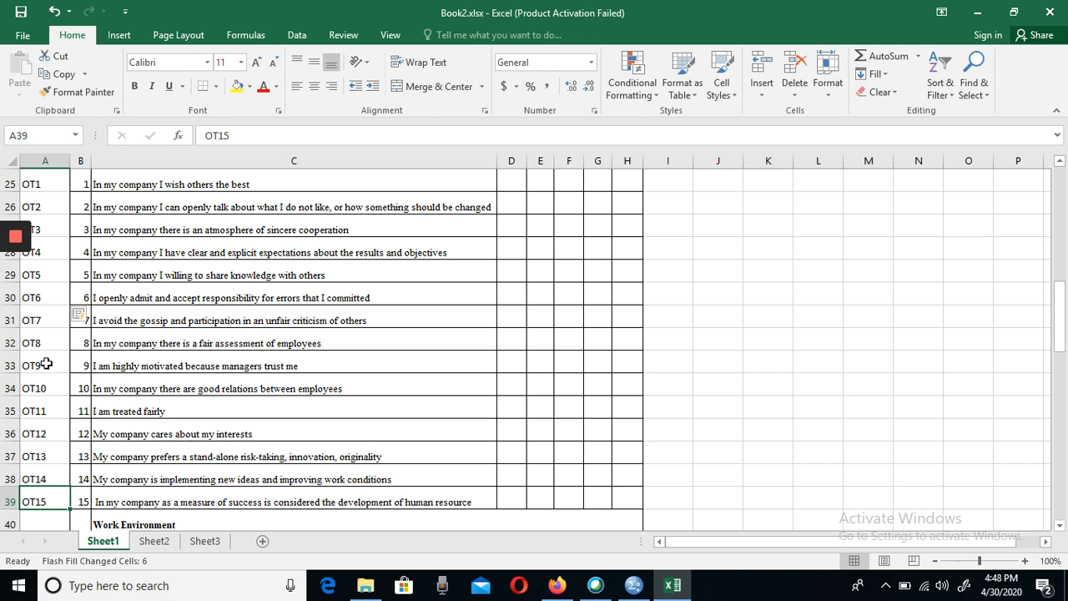
key("ctrl+s")
- Enter the codes WE1 and WE2 in cells A41 and A42 beside the first two Work Environment items
key("Down")
key("Down")
key("Down")
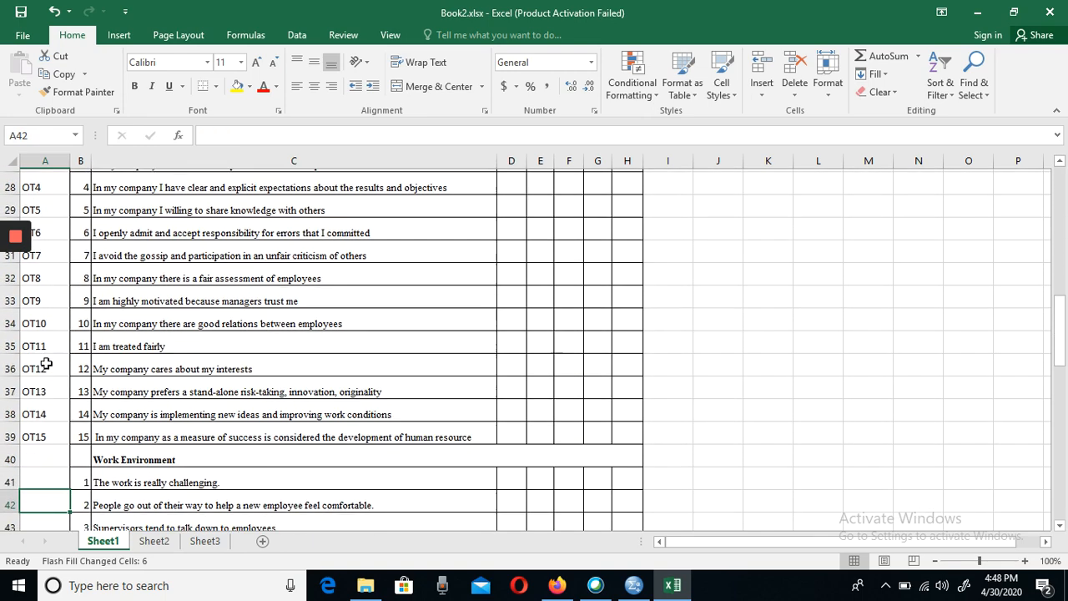
key("Up")
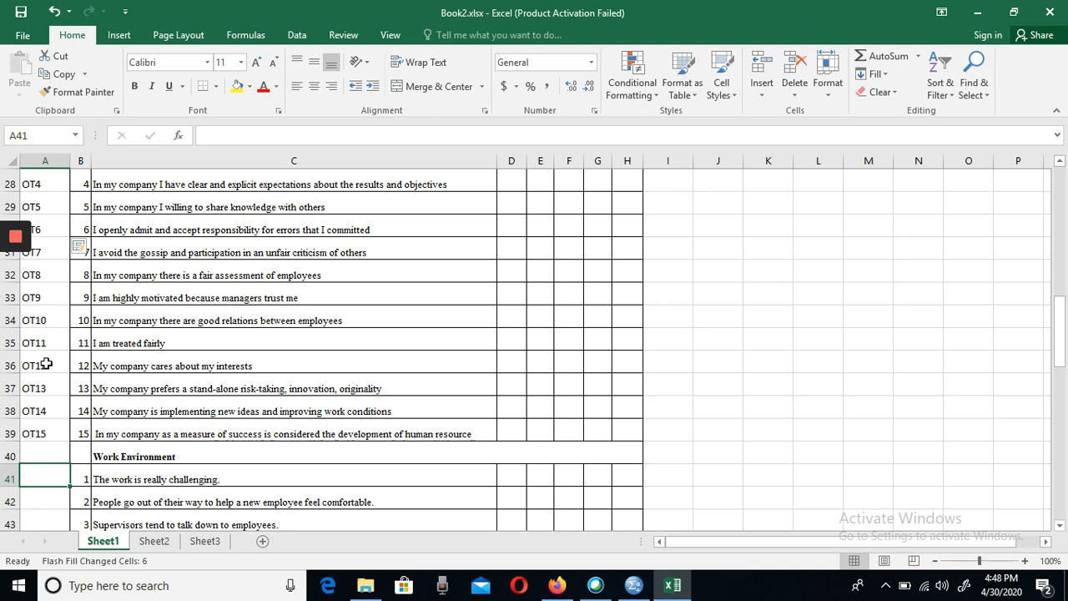
type("WE")
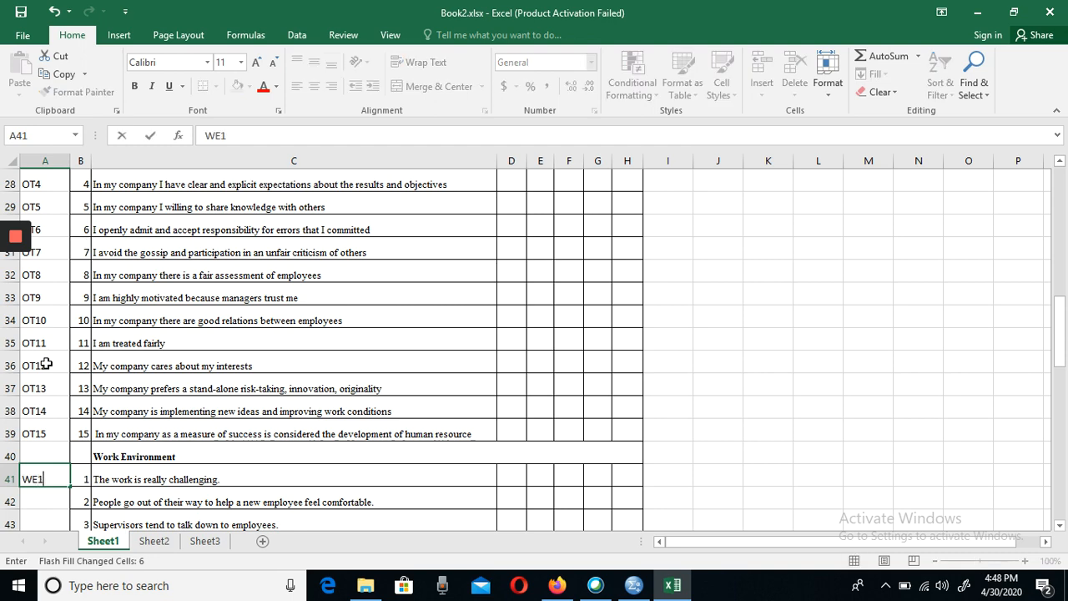
type("1")
key("Return")
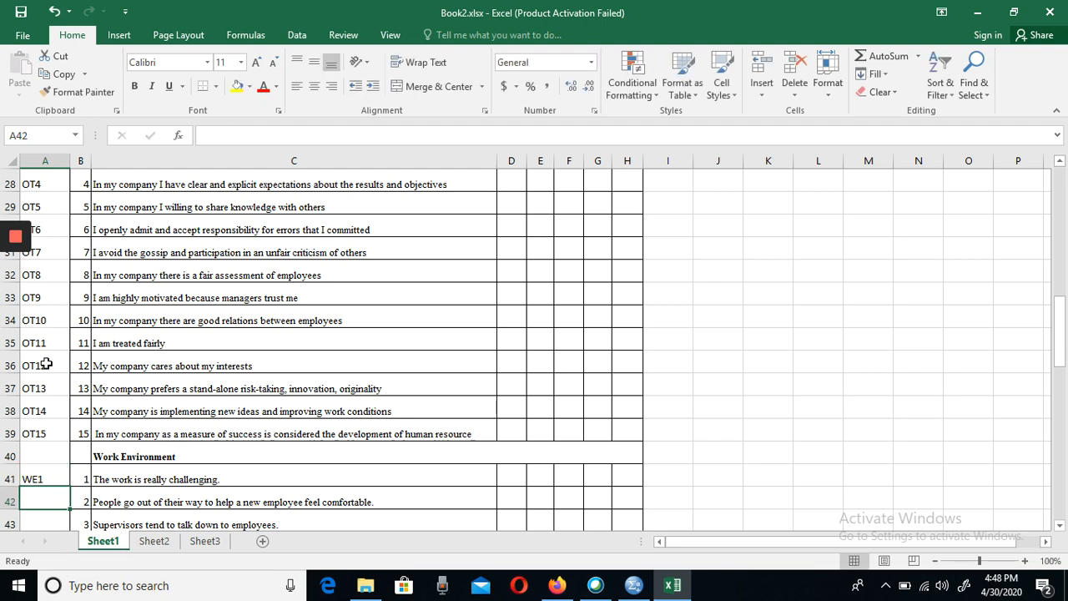
type("WE2")
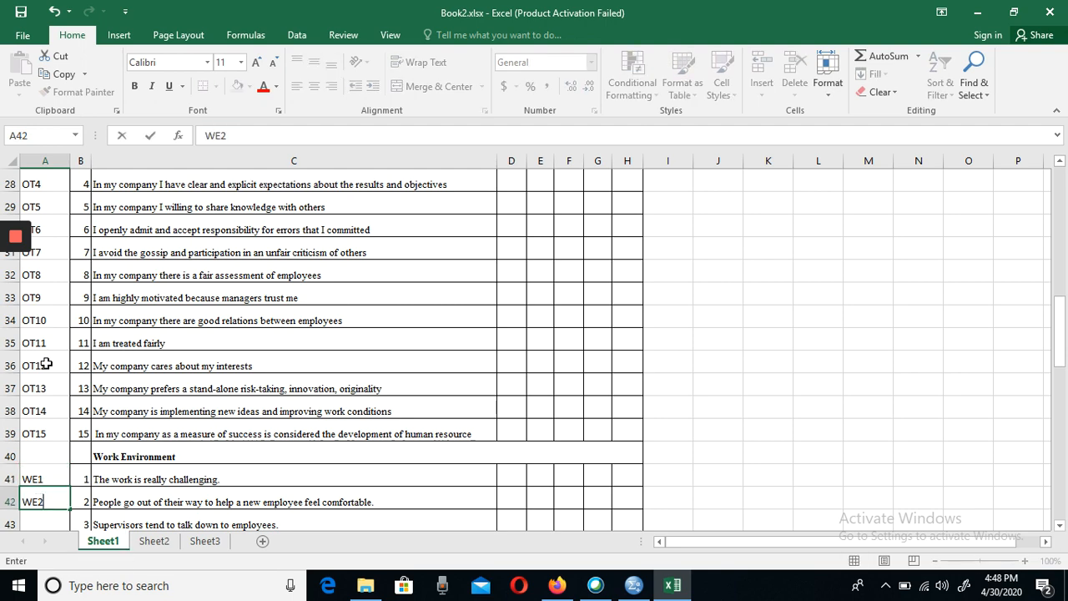
key("Return")
- Enter WE3 and WE4 in cells A43 and A44, accepting the suggested fill for the remaining Work Environment items through WE12 in A52
type("WN3")
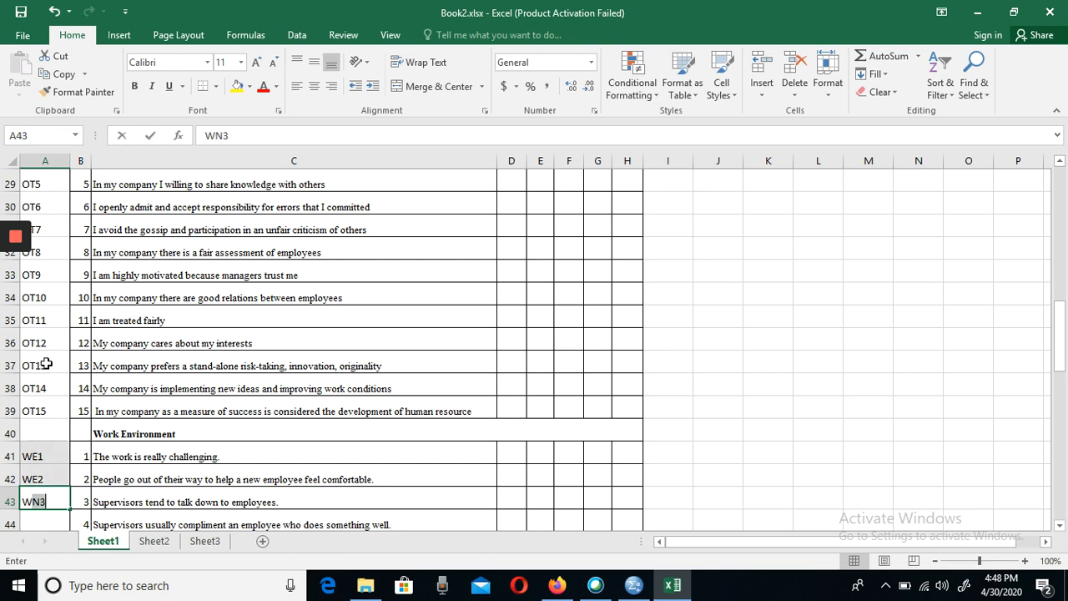
type("E")
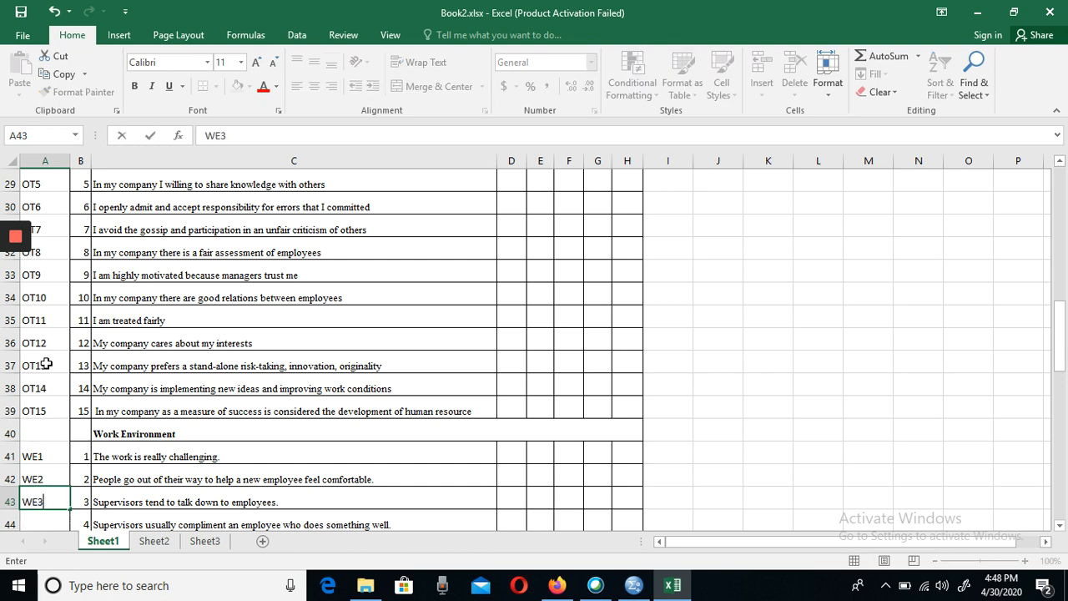
key("Return")
type("WE4")
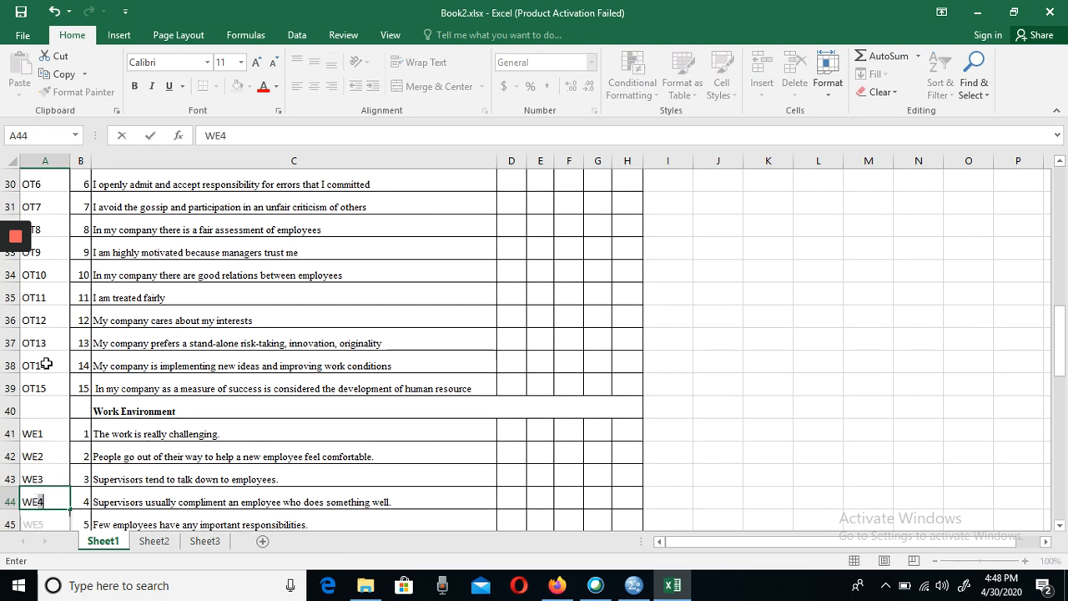
key("Return")
key("Return")
key("Return")
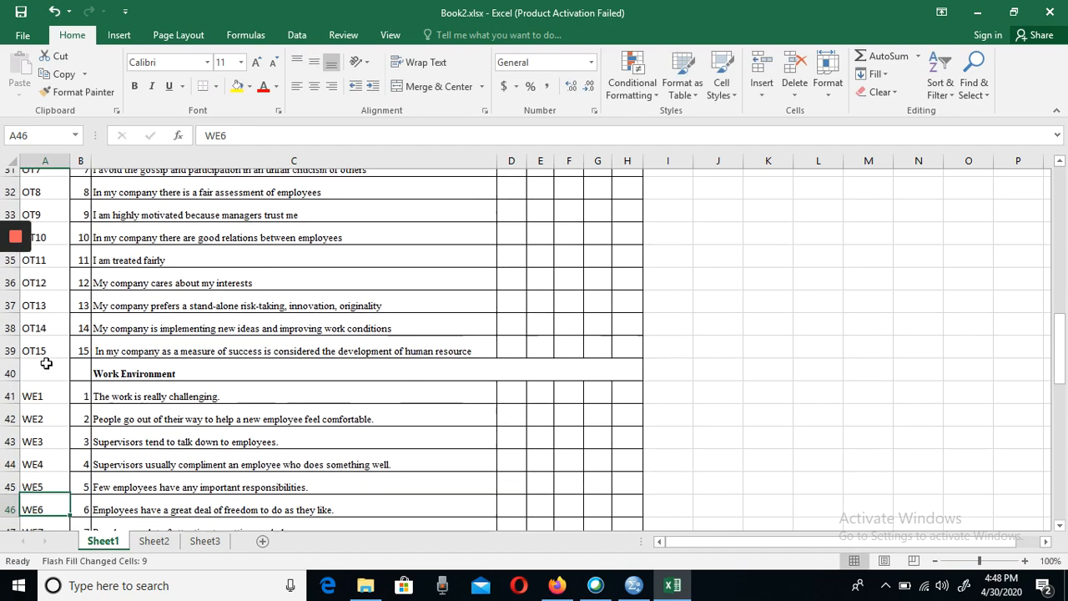
key("Return")
key("Return")
key("Return")
key("Return")
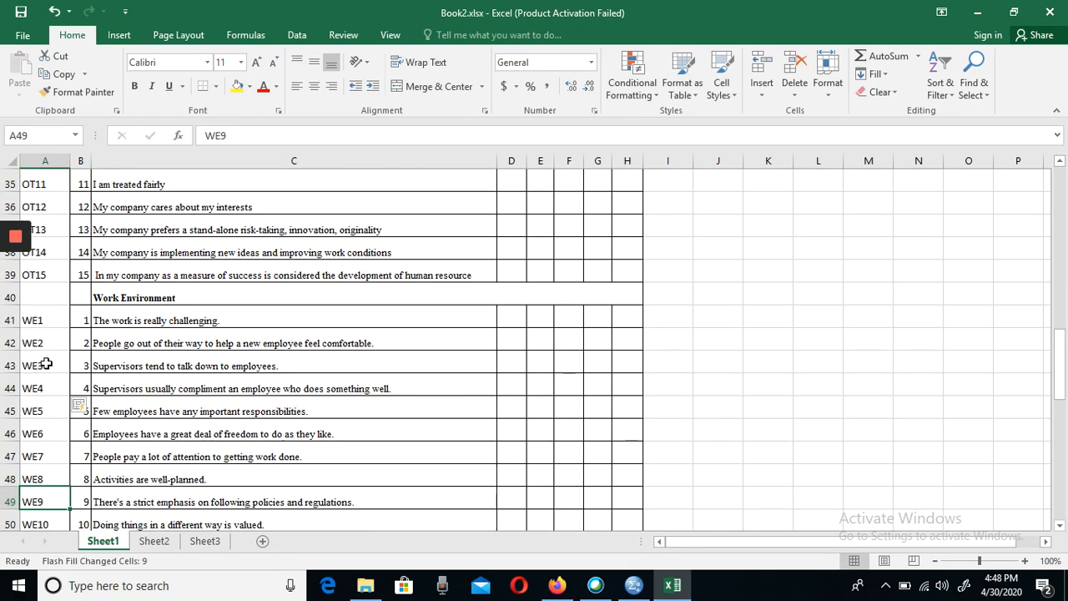
key("Return")
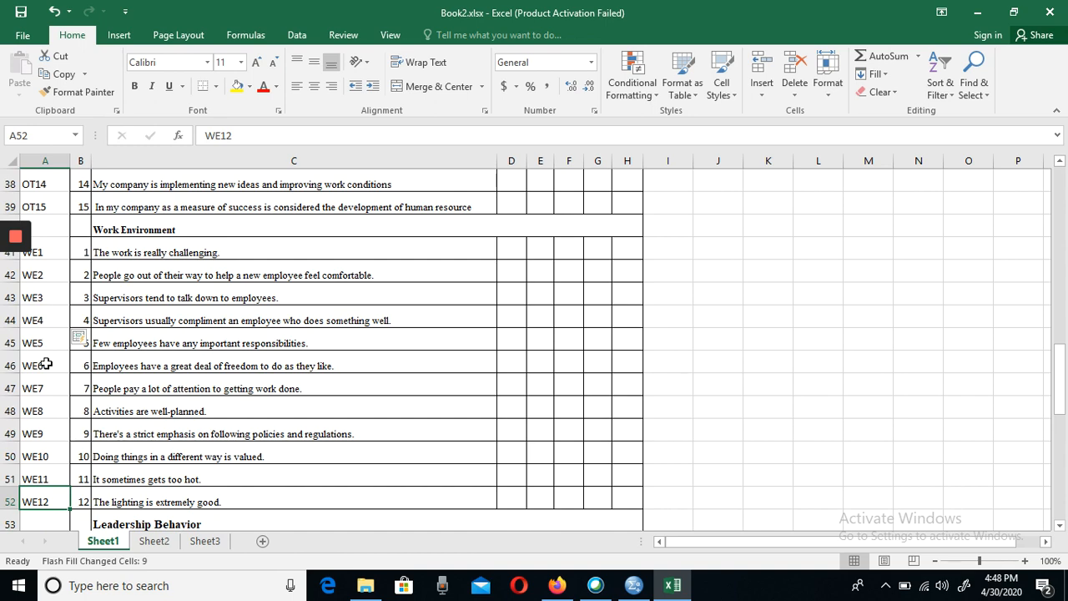
- Code the first three Leadership Behavior items as LB1, LB2 and LB3 in cells A54 to A56
key("Return")
key("Return")
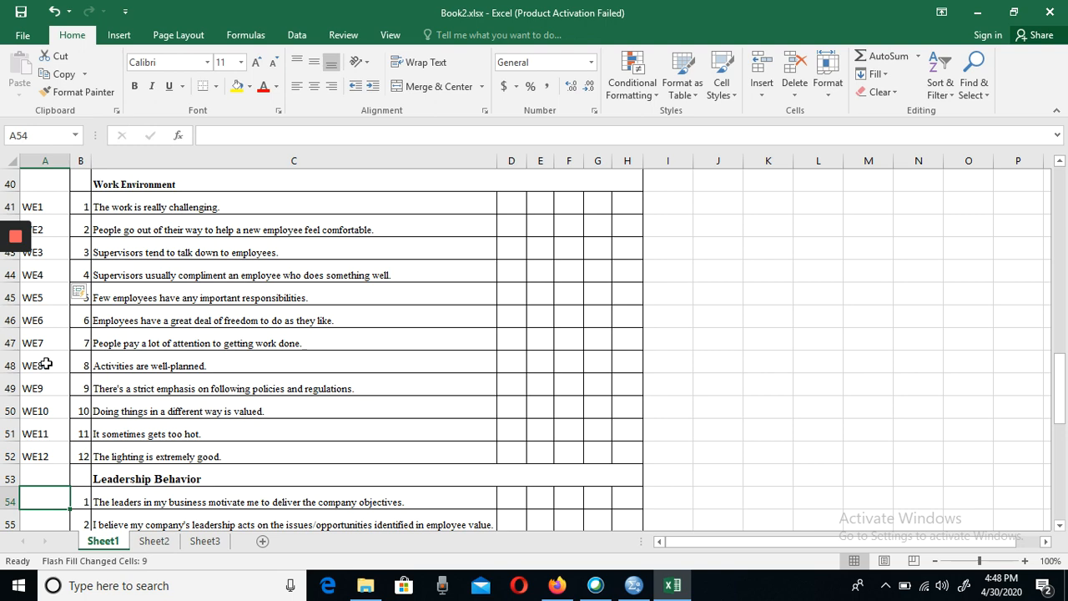
type("LB")
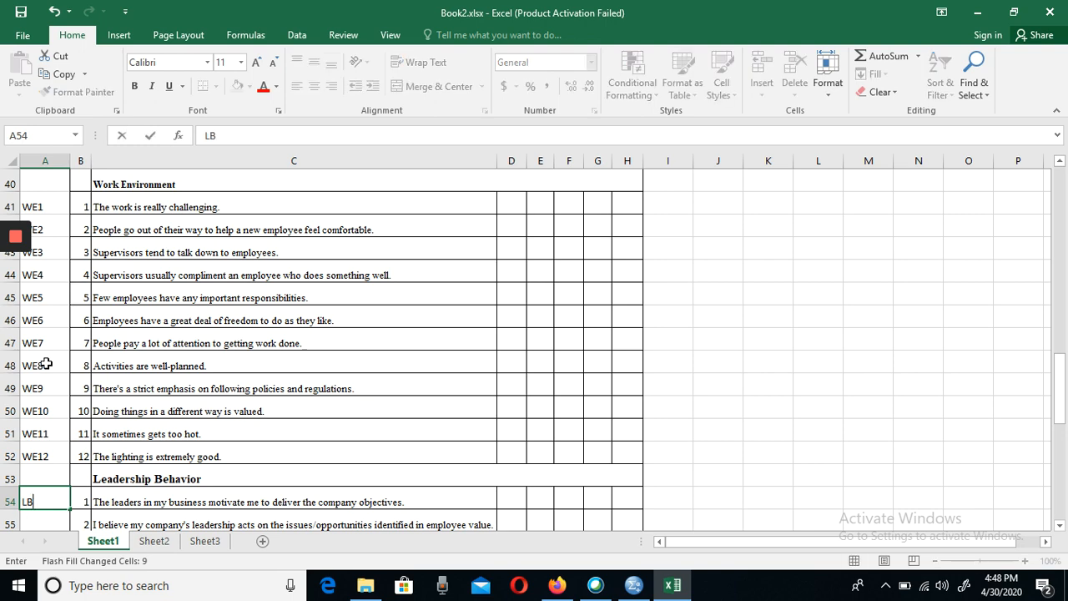
type("1")
key("Return")
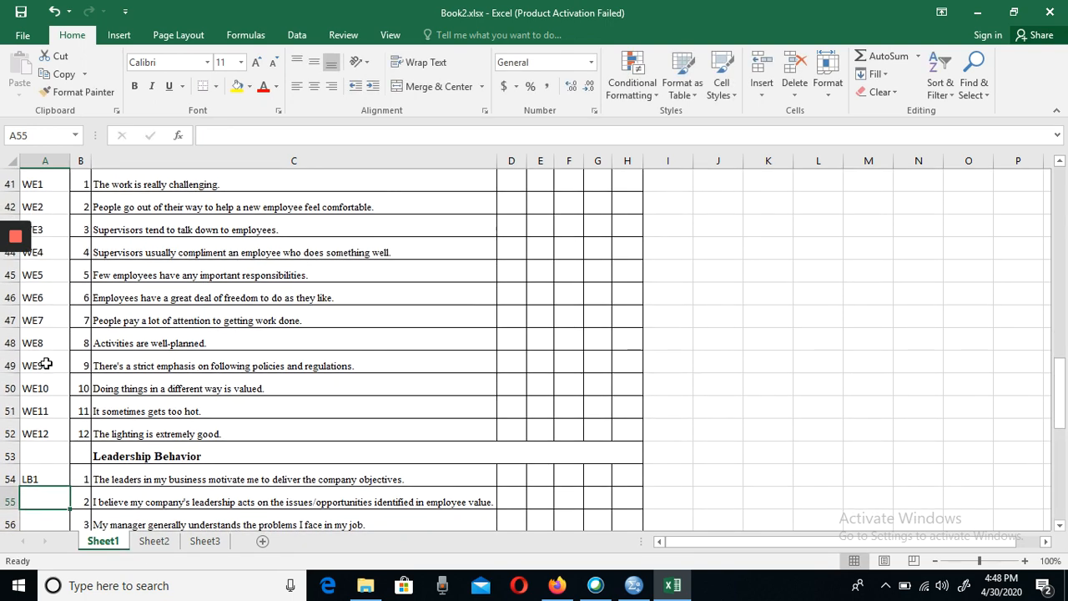
type("LB1")
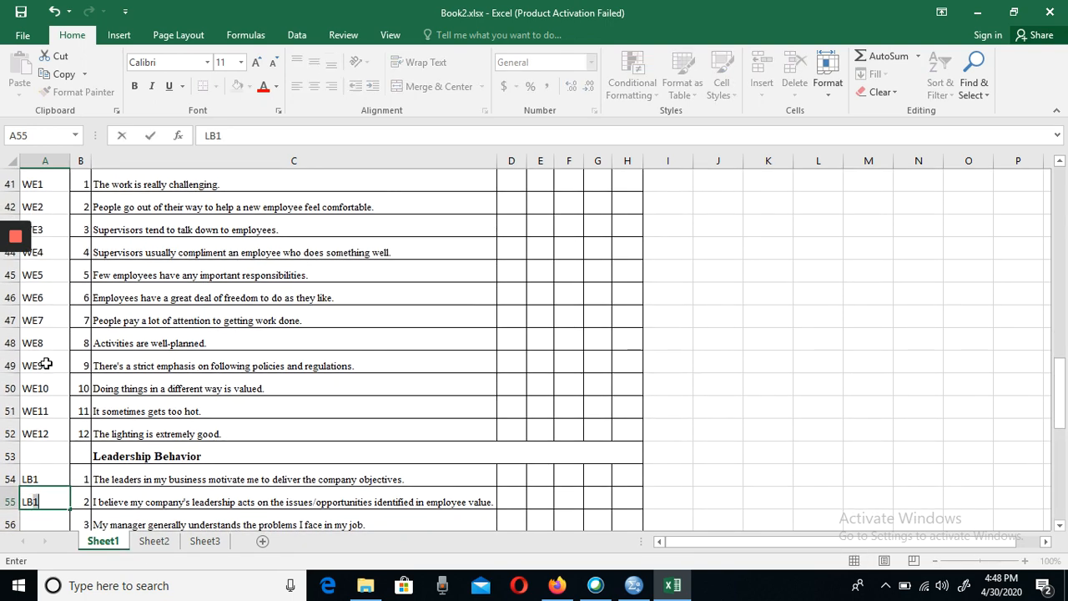
key("Return")
type("LB3")
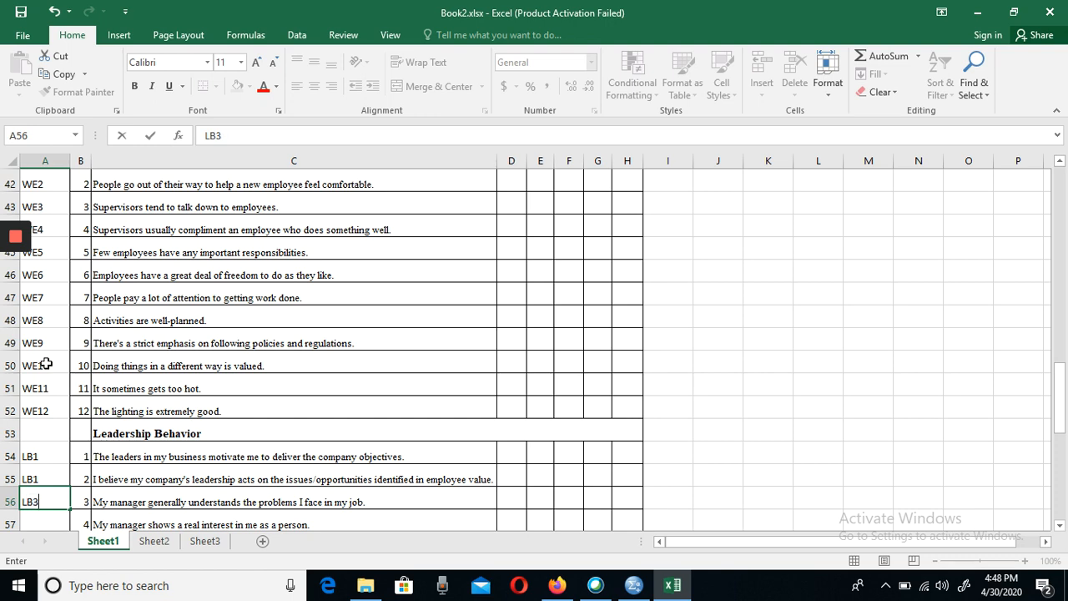
key("Up")
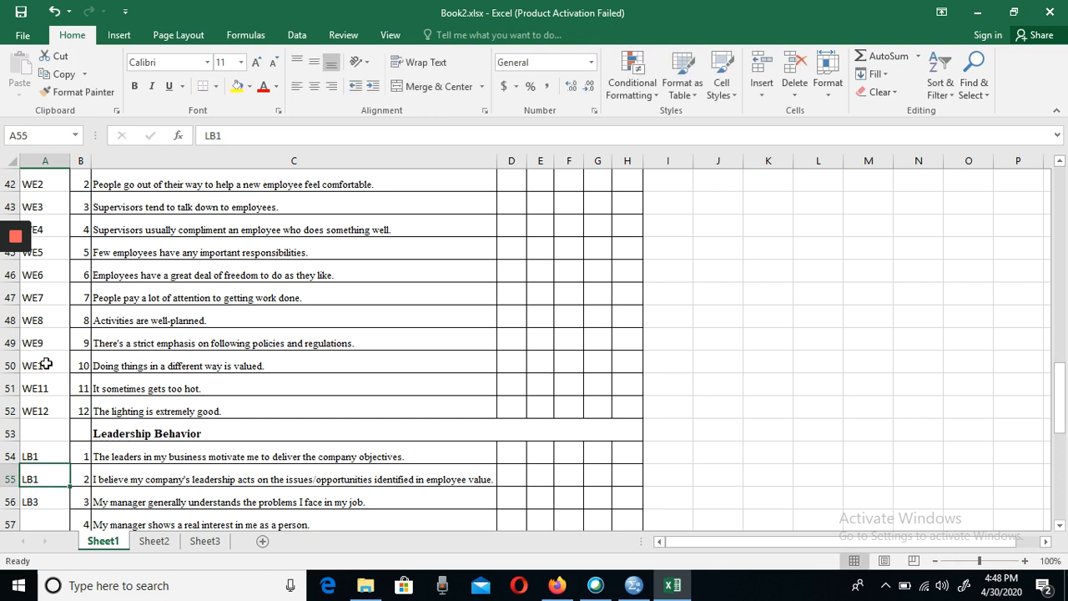
type("L")
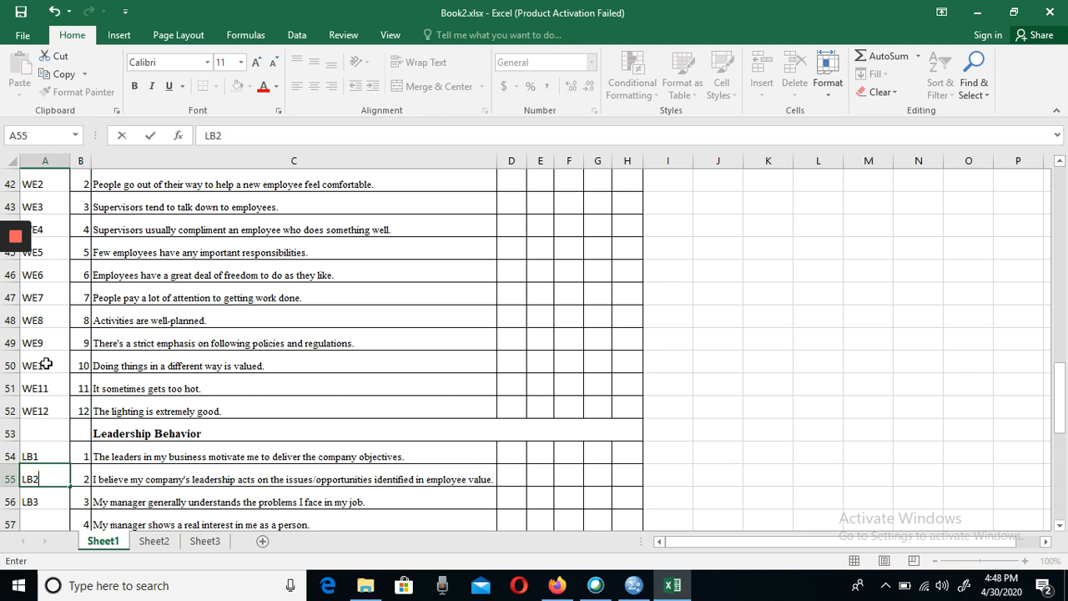
key("Return")
- Enter LB4 and LB5 in cells A57 and A58, accepting the suggested fill for the remaining Leadership Behavior items through LB10 in A63
key("Down")
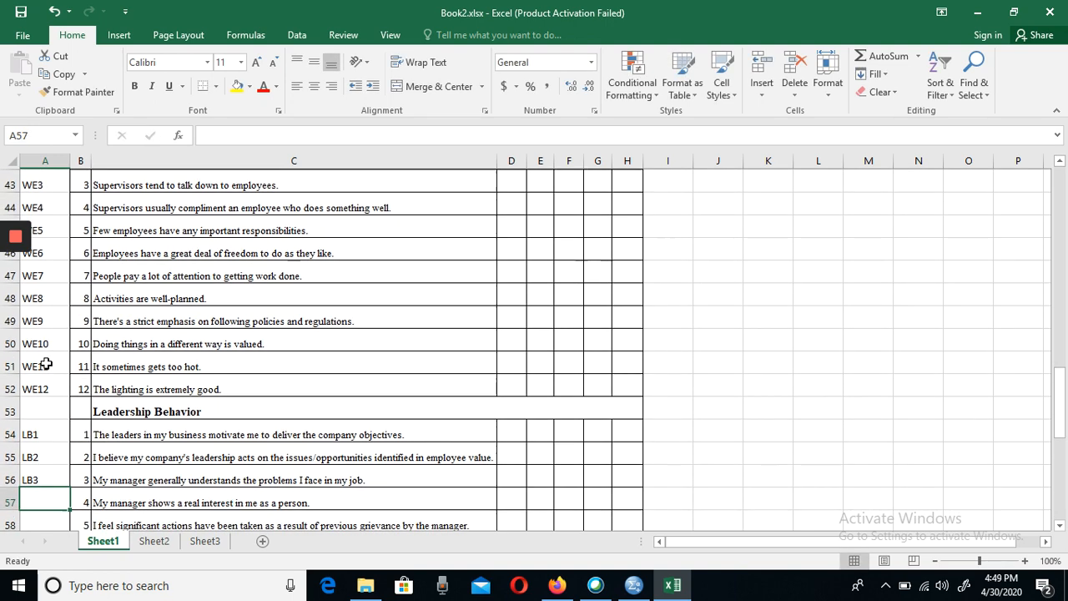
type("LB")
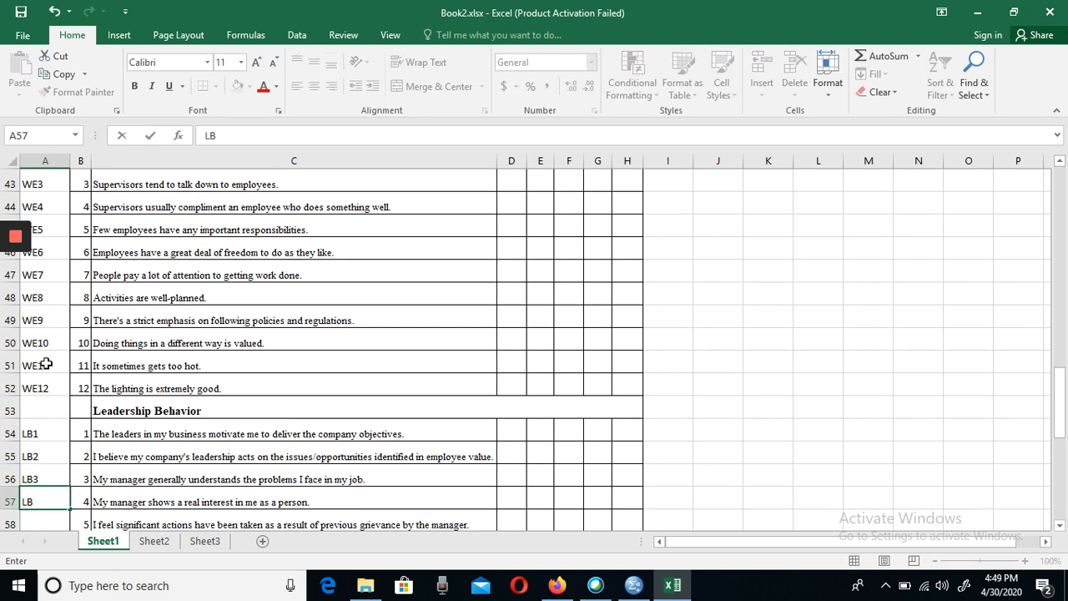
type("4")
key("Return")
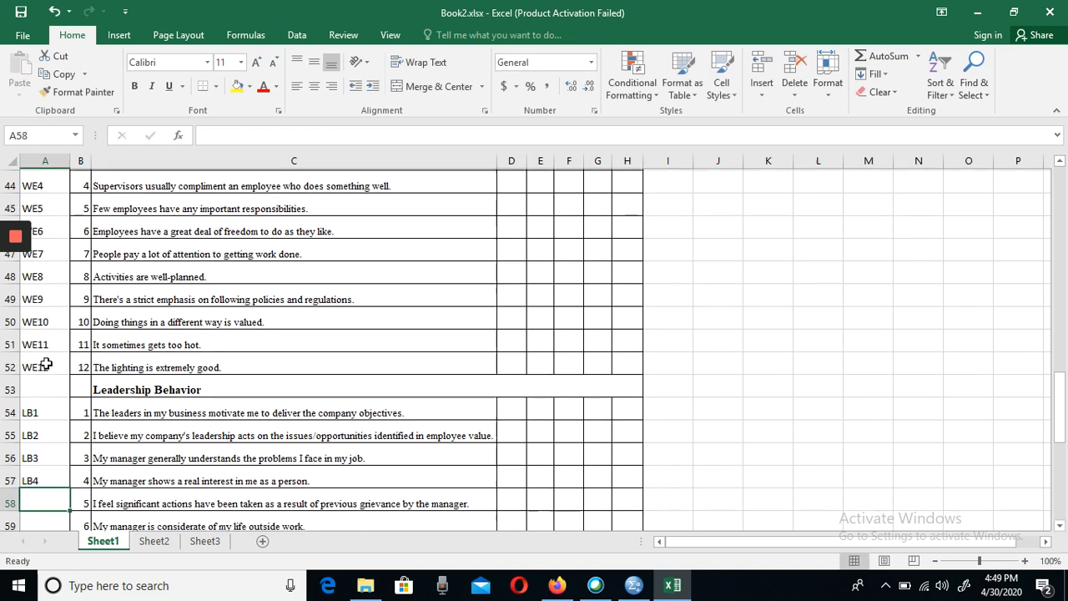
type("LB5")
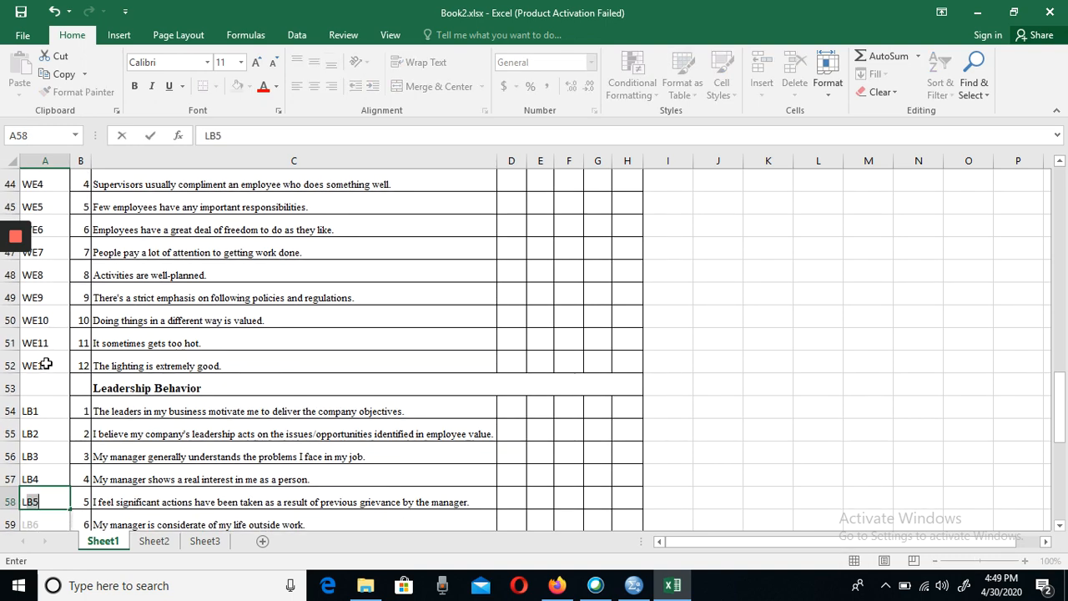
key("Return")
key("Down")
key("Down")
key("Down")
key("Down")
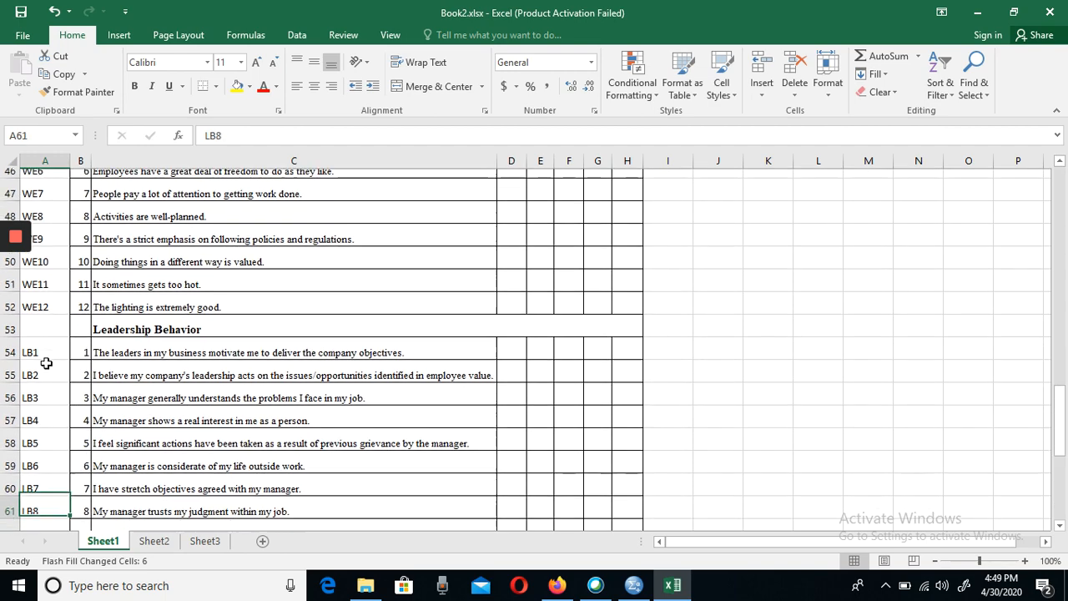
key("Down")
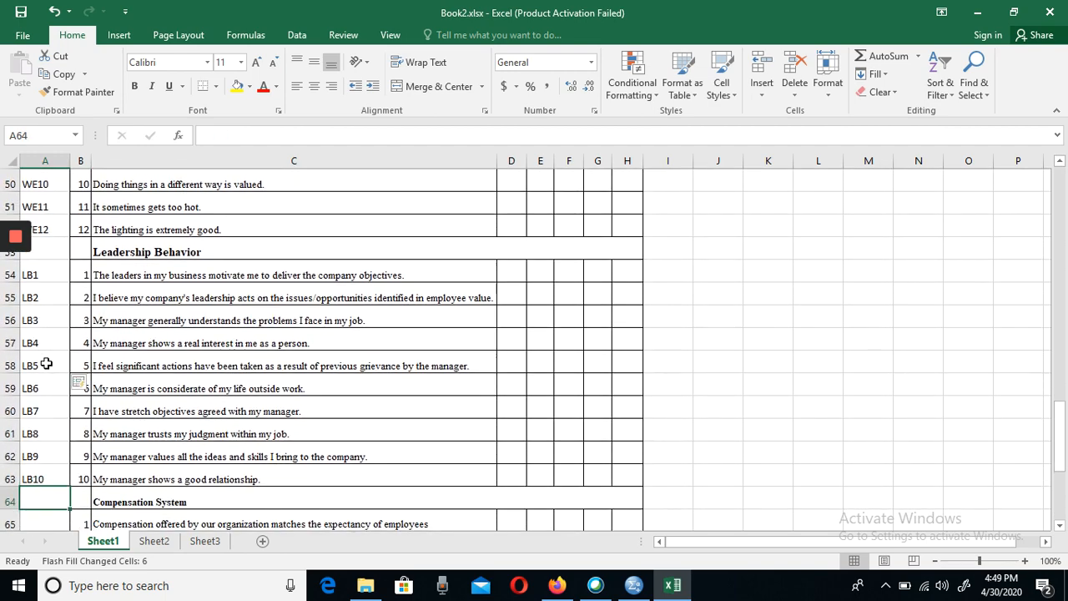
key("Up")
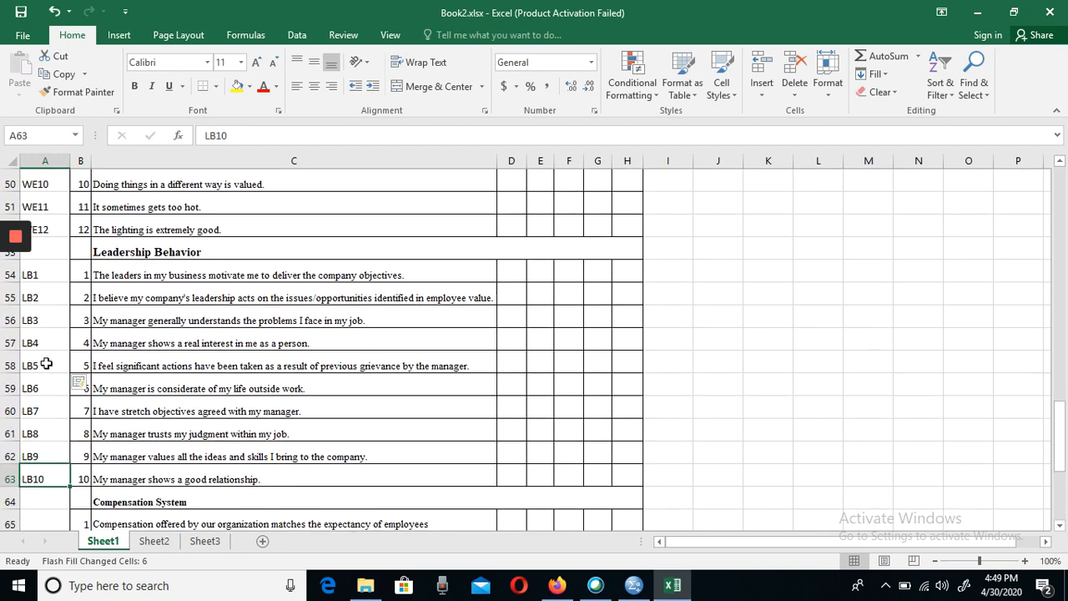
- Code the first two Compensation System items as CS1 and CS2 in cells A65 and A66
key("Down")
scroll(46, 364, "down", 1)
key("Down")
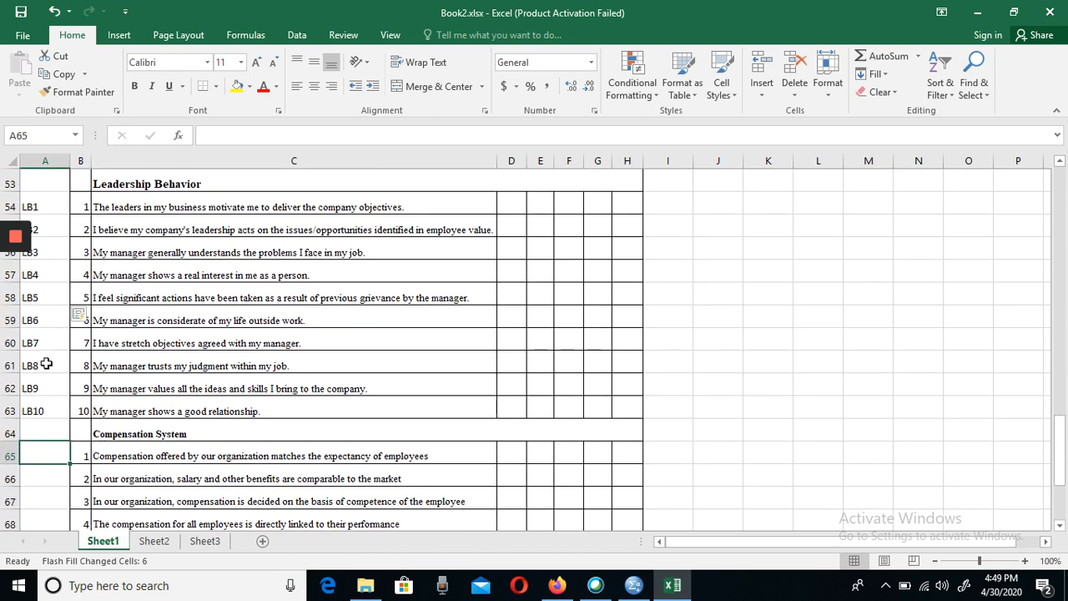
type("CS1")
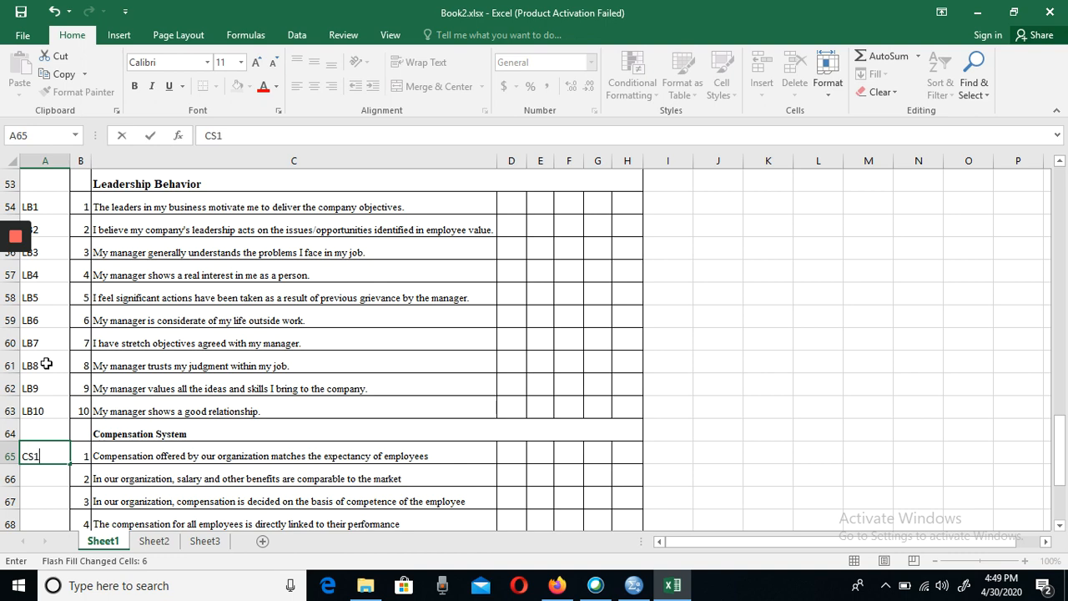
key("Return")
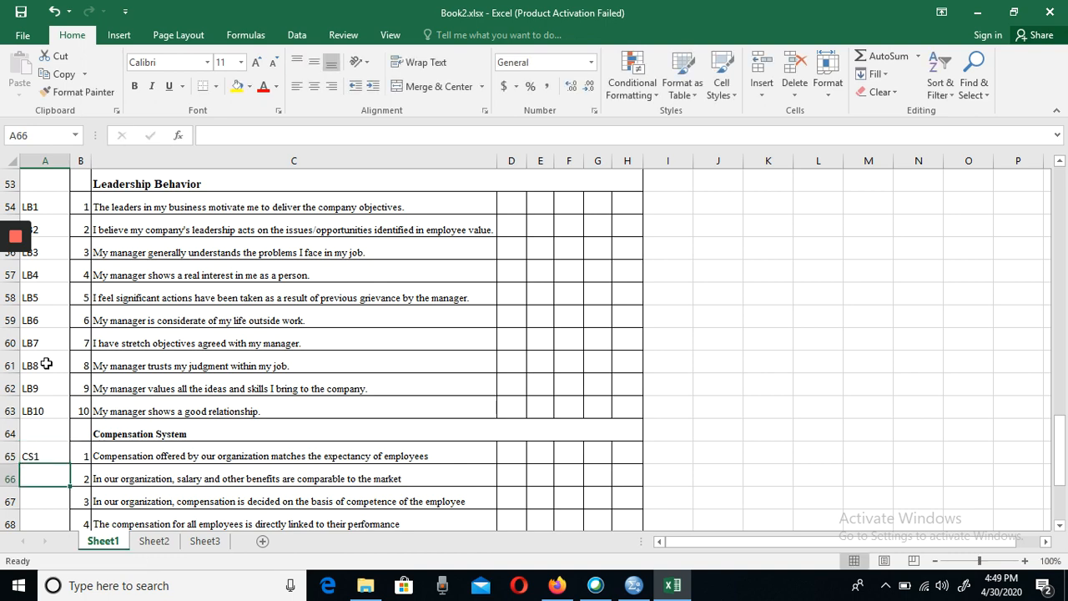
type("CS1")
key("Return")
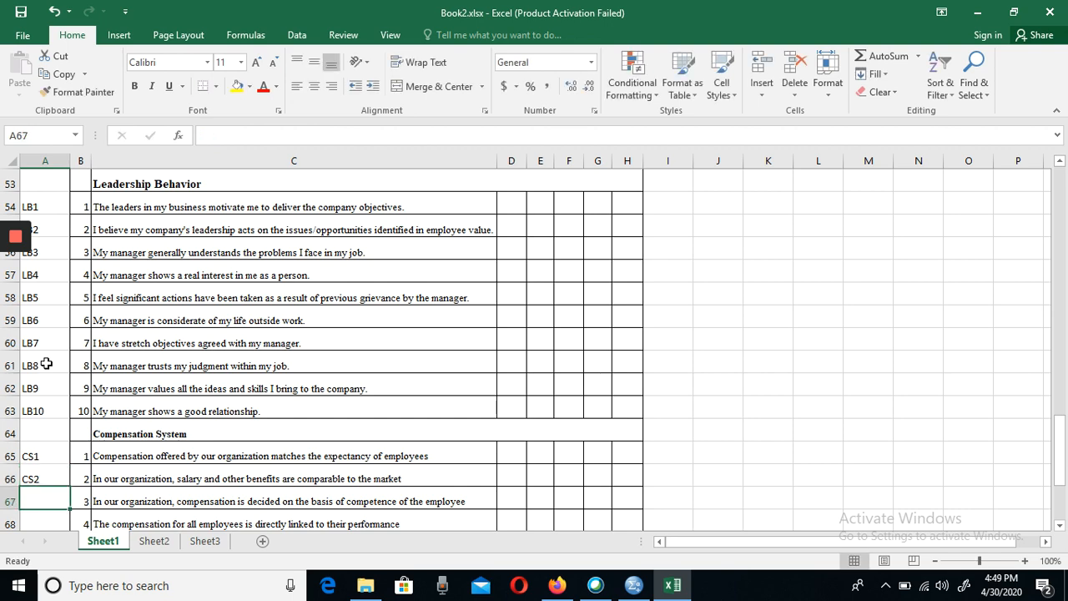
key("Up")
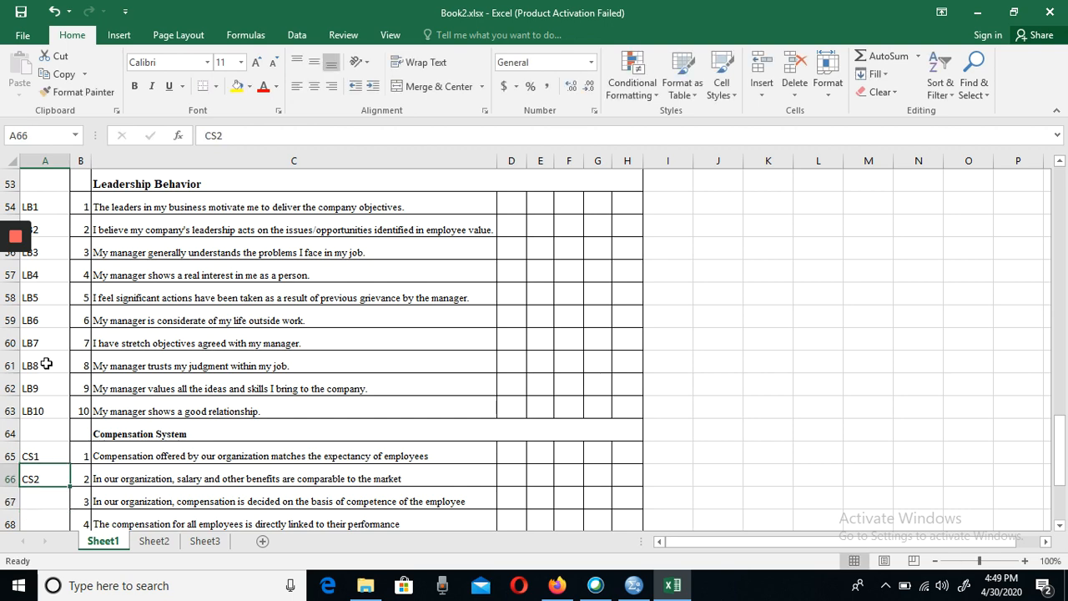
- Enter CS3 in cell A67, accepting the suggested fill for the remaining Compensation System items through CS10 in A74
key("Down")
type("CS3")
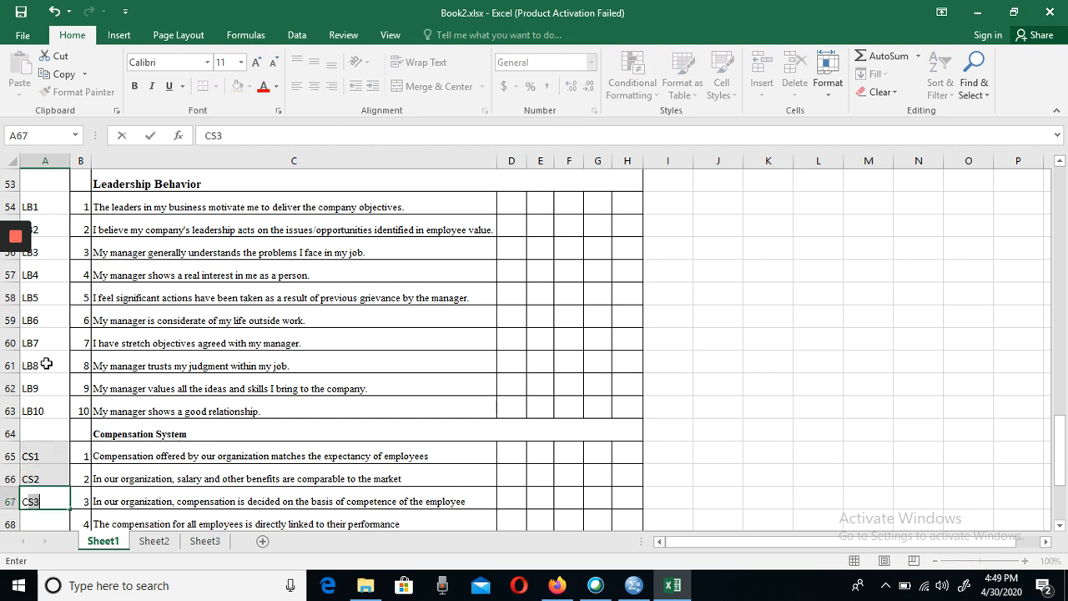
key("Return")
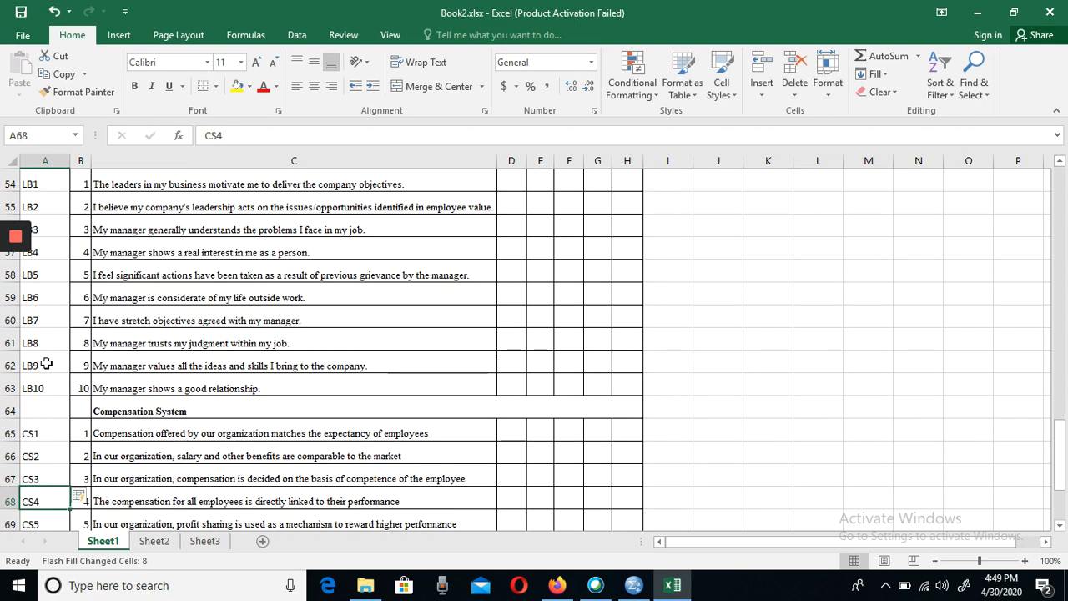
key("Down")
key("Down")
key("Down")
key("Down")
key("Down")
key("Down")
key("Down")
key("Down")
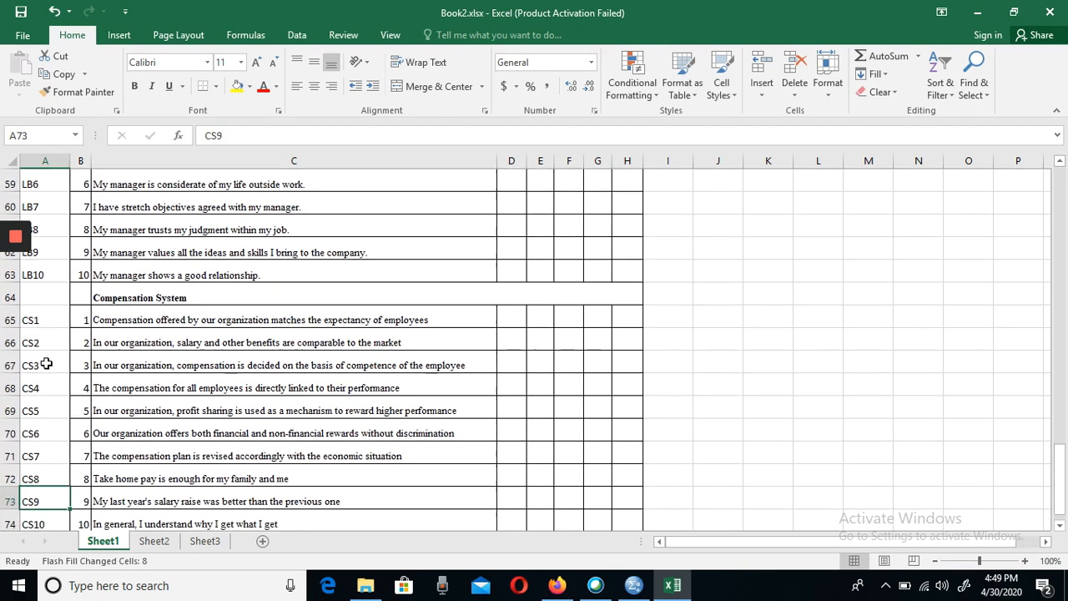
key("Down")
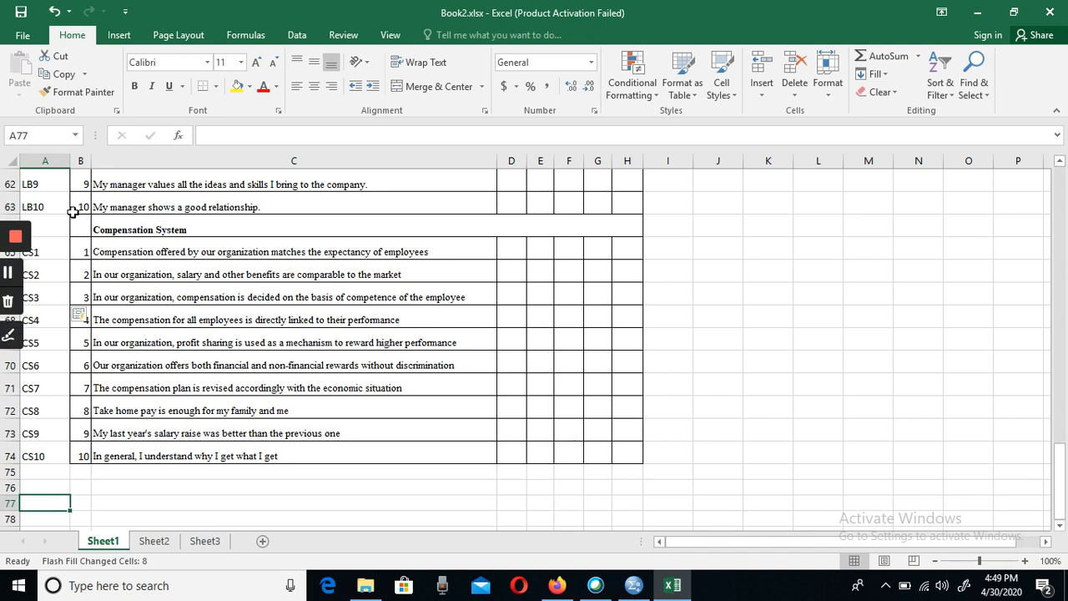
- Check the variable list in SPSS and return to the Perceived Organizational Performance codes near the start of the Excel sheet
left_click(634, 587)
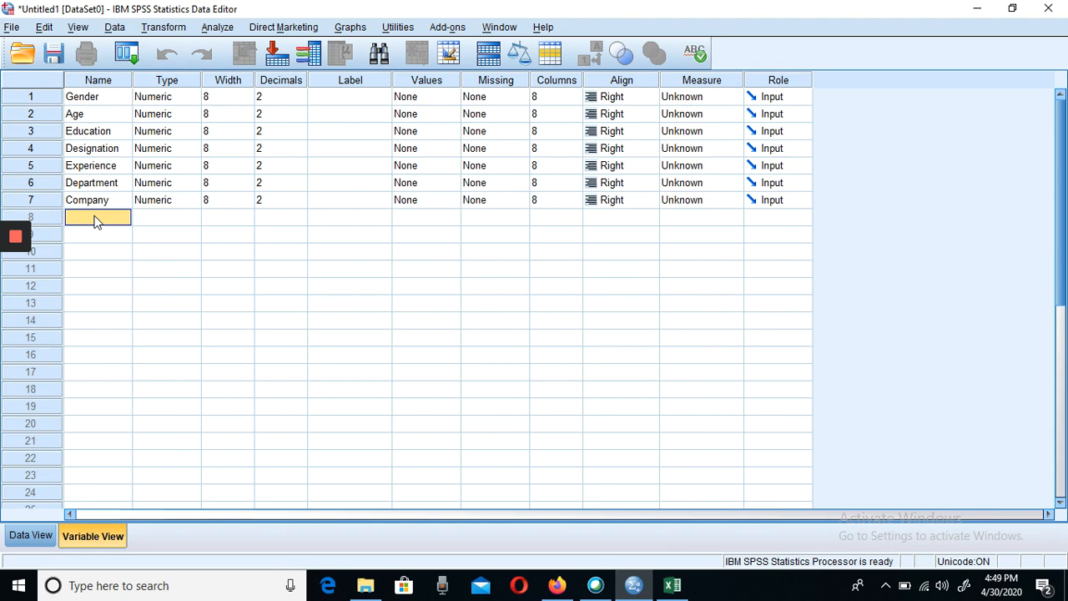
left_click(673, 585)
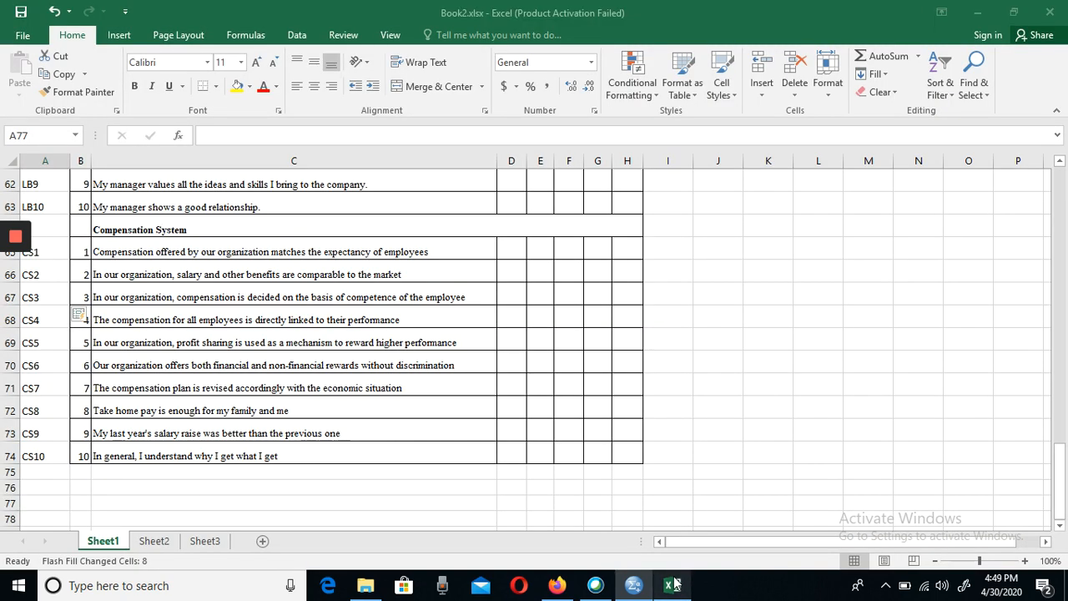
left_click_drag(1061, 468, 1058, 178)
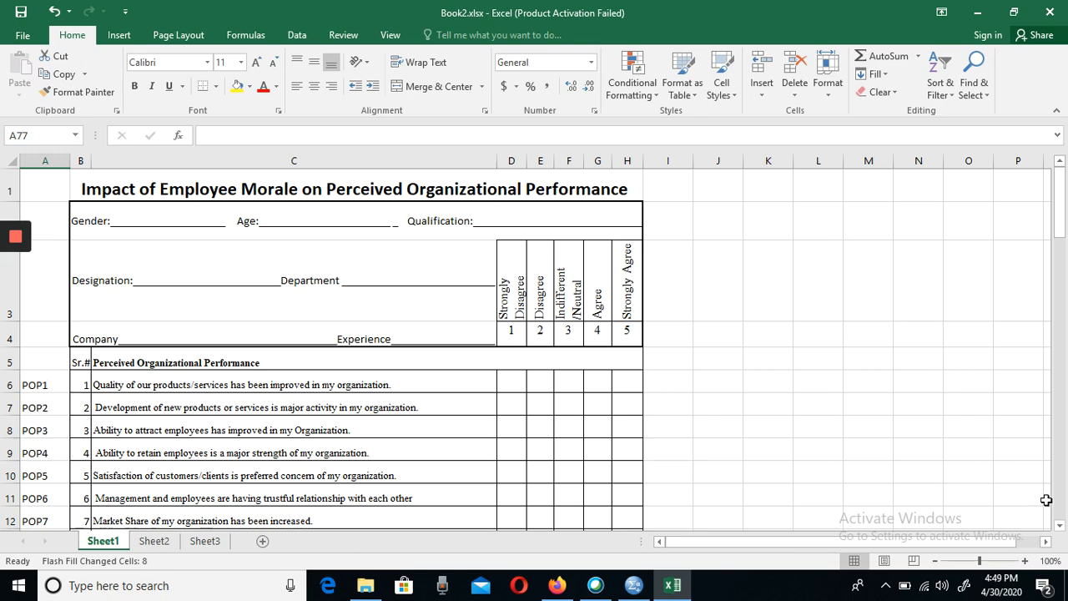
left_click(1060, 525)
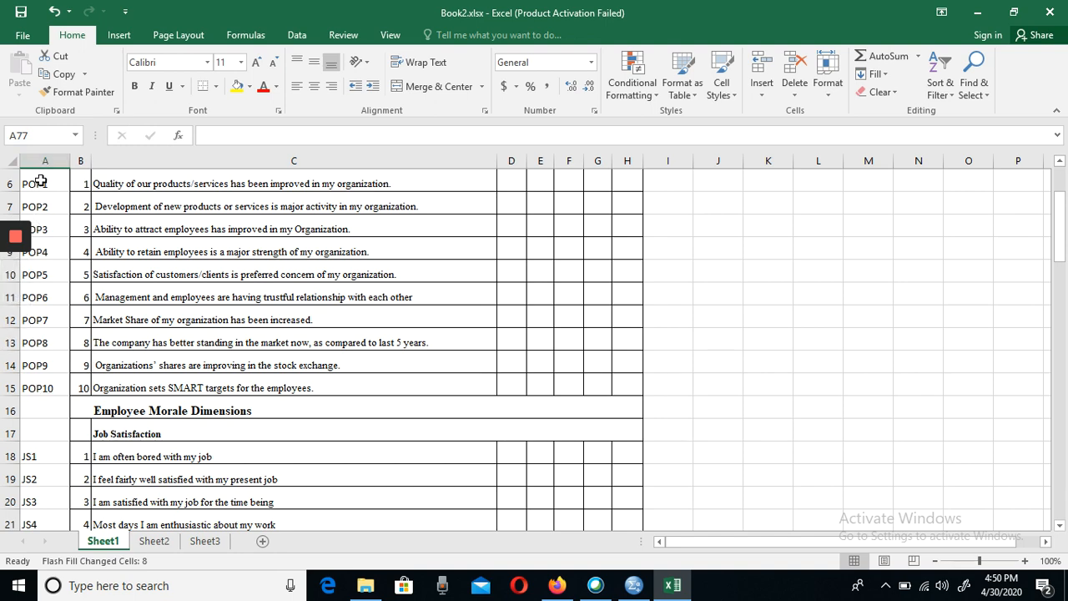
left_click(636, 587)
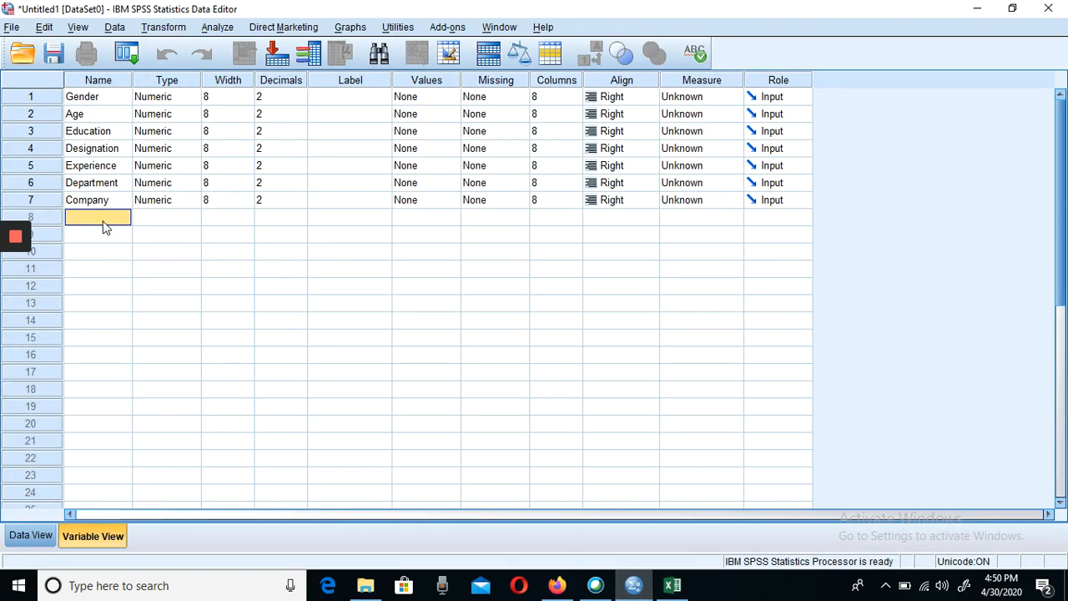
key("shift+Down")
key("shift+Down")
key("shift+Down")
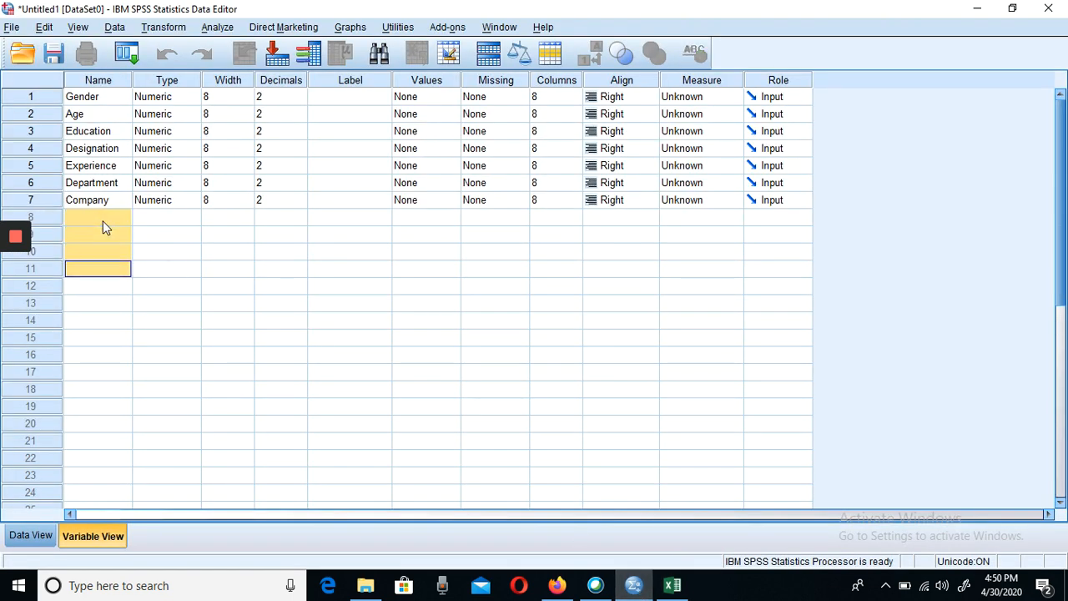
key("Up")
key("Up")
key("Up")
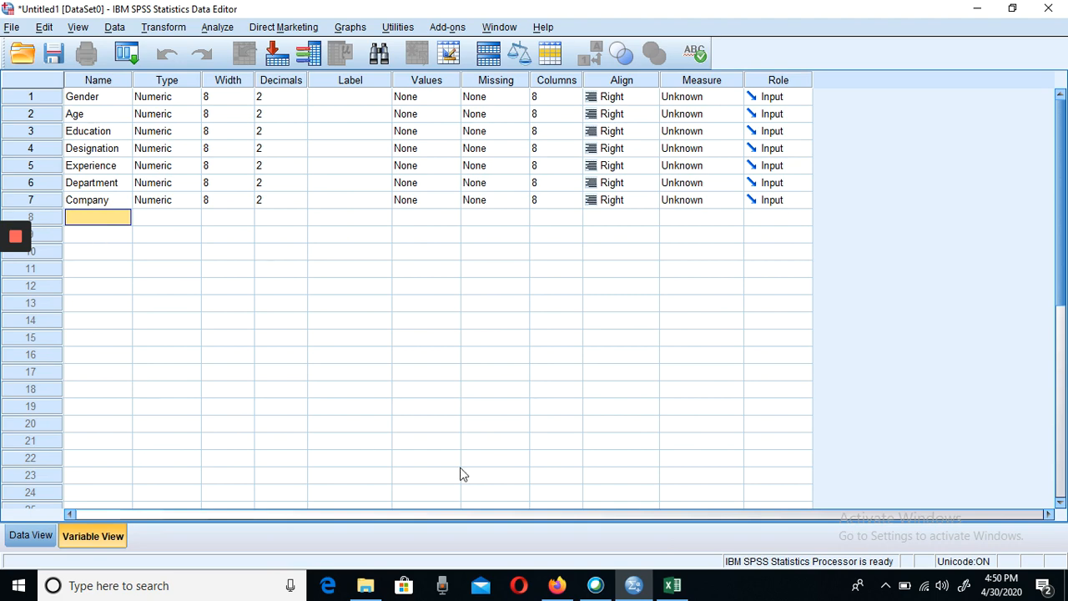
- Switch to Excel and copy the codes POP1 to POP10 from cells A6 to A15
left_click(672, 587)
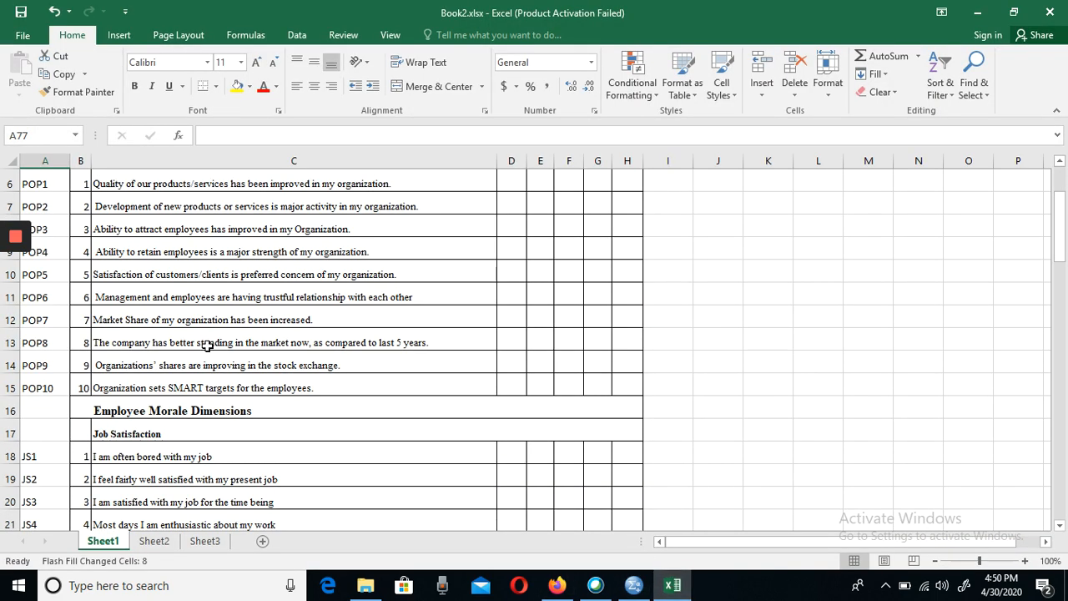
left_click(49, 185)
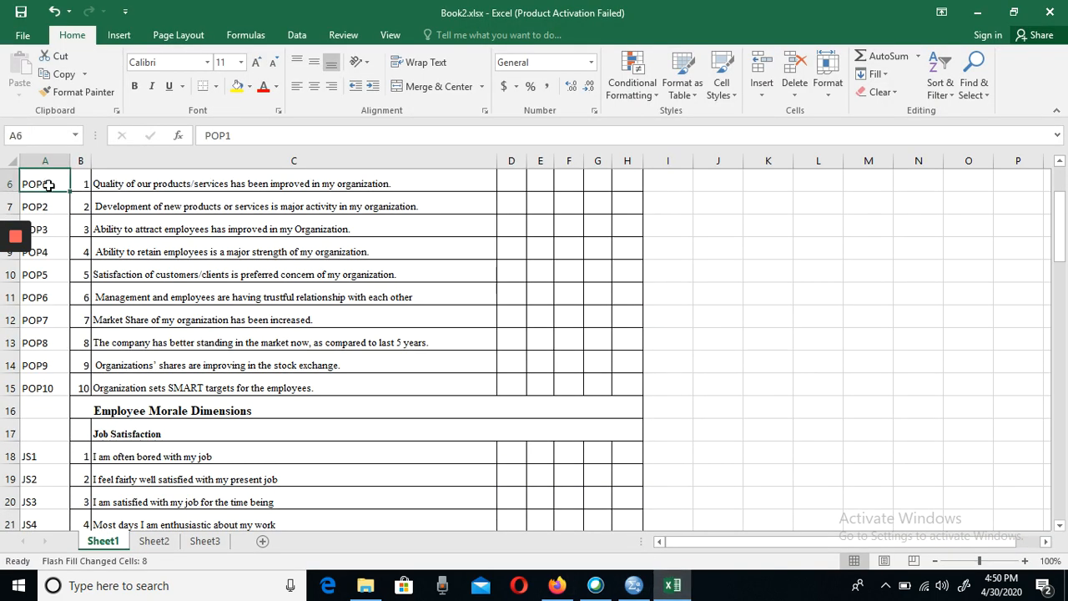
key("shift+Down")
key("shift+Down")
key("shift+Down")
key("shift+Down")
key("shift+Down")
key("shift+Down")
key("shift+Down")
key("shift+Down")
key("shift+Down")
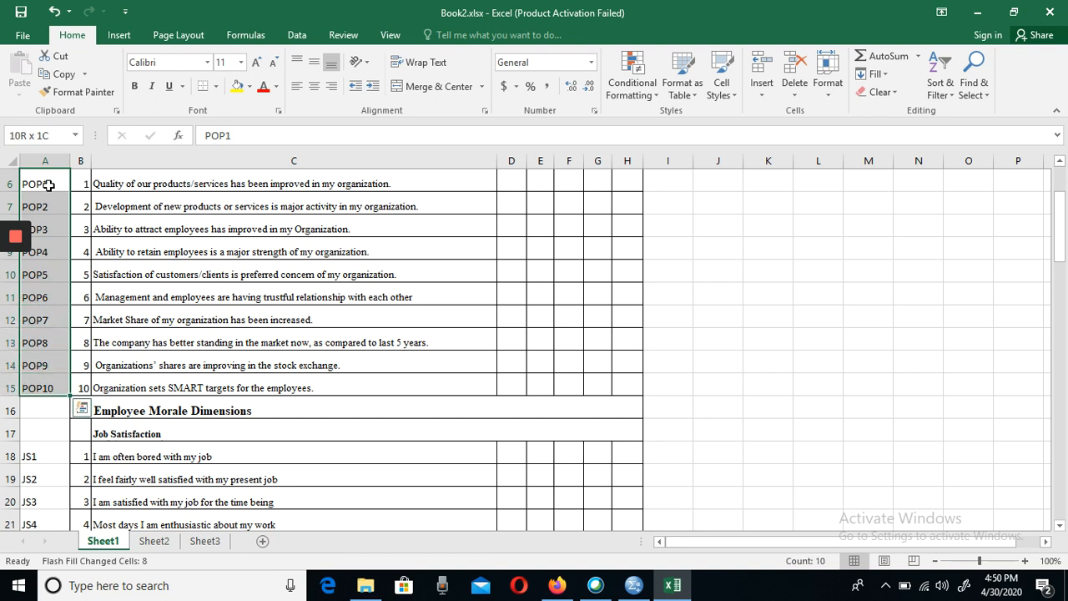
key("ctrl+c")
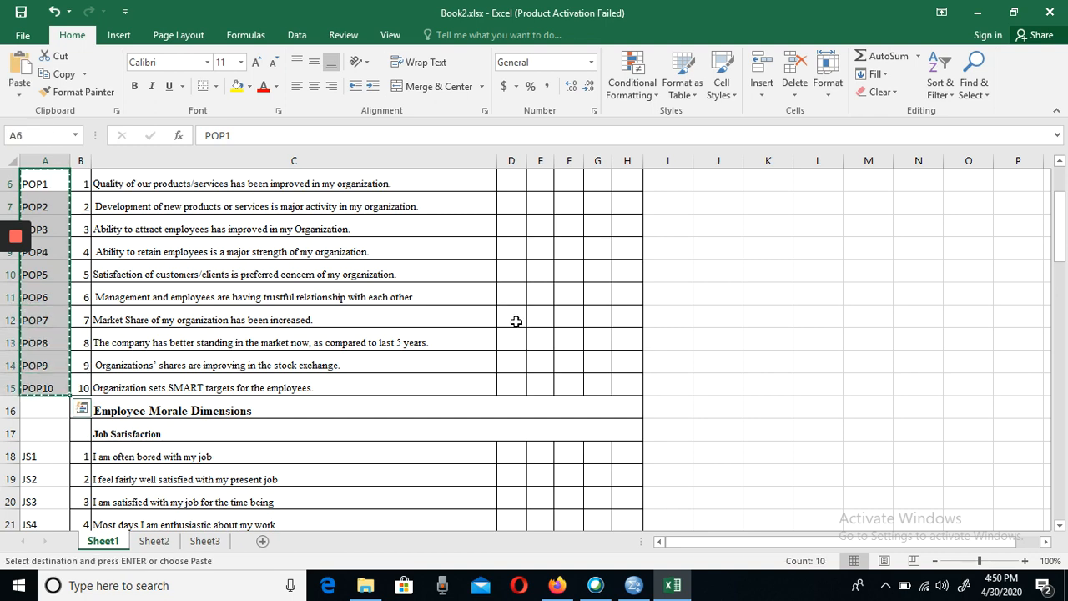
- Switch to SPSS and paste the copied POP1 to POP10 codes as variable names in rows 8 to 17
left_click(634, 585)
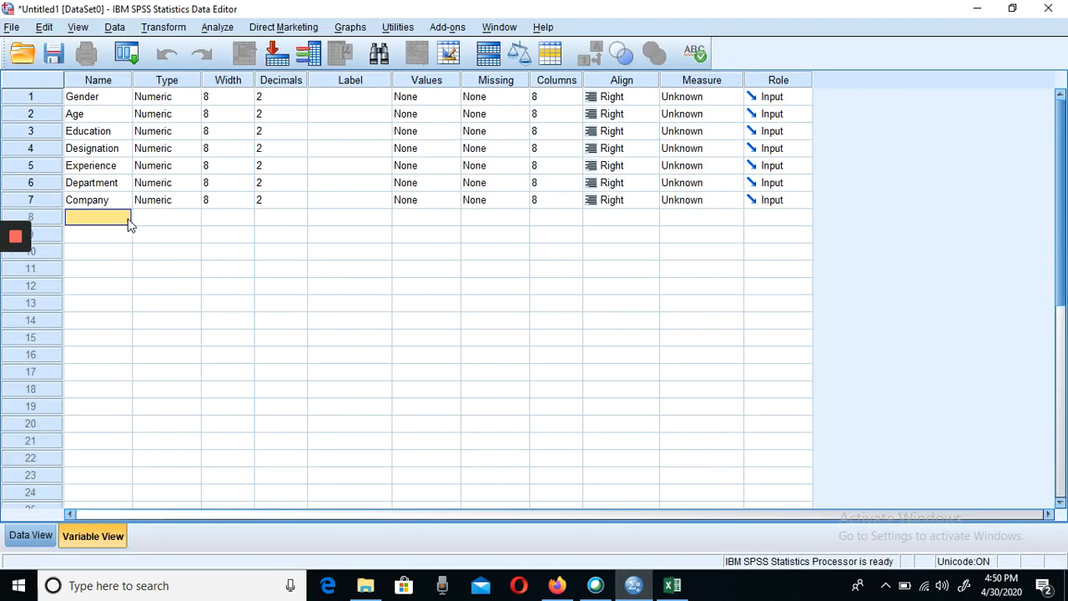
key("shift+Down")
key("shift+Down")
key("shift+Down")
key("shift+Down")
key("shift+Down")
key("shift+Down")
key("shift+Down")
key("shift+Down")
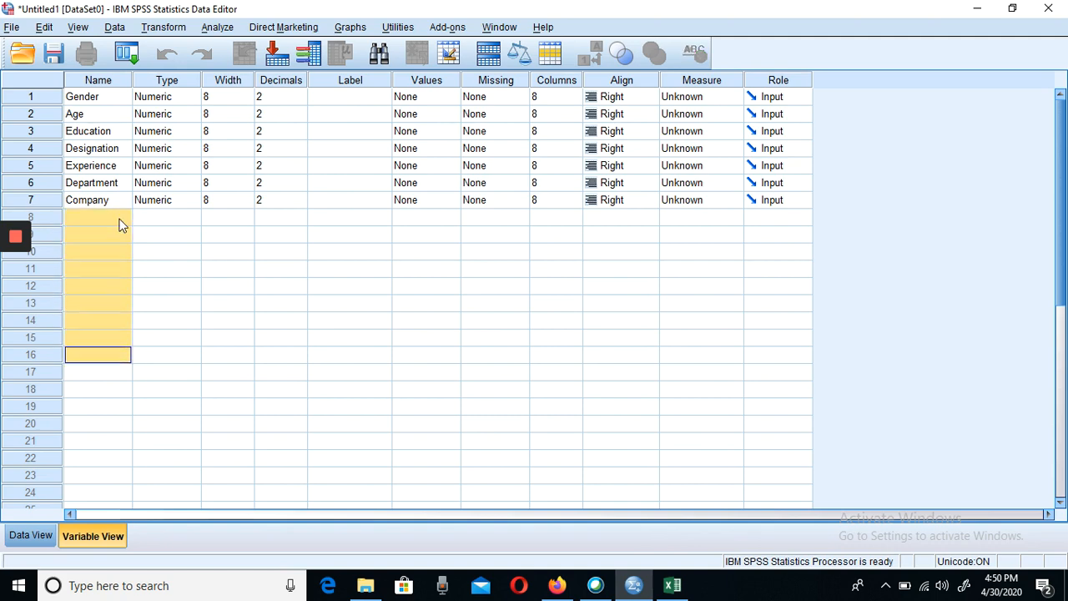
key("shift+Up")
key("shift+Up")
key("shift+Up")
key("shift+Up")
key("shift+Up")
key("shift+Up")
key("shift+Up")
key("shift+Up")
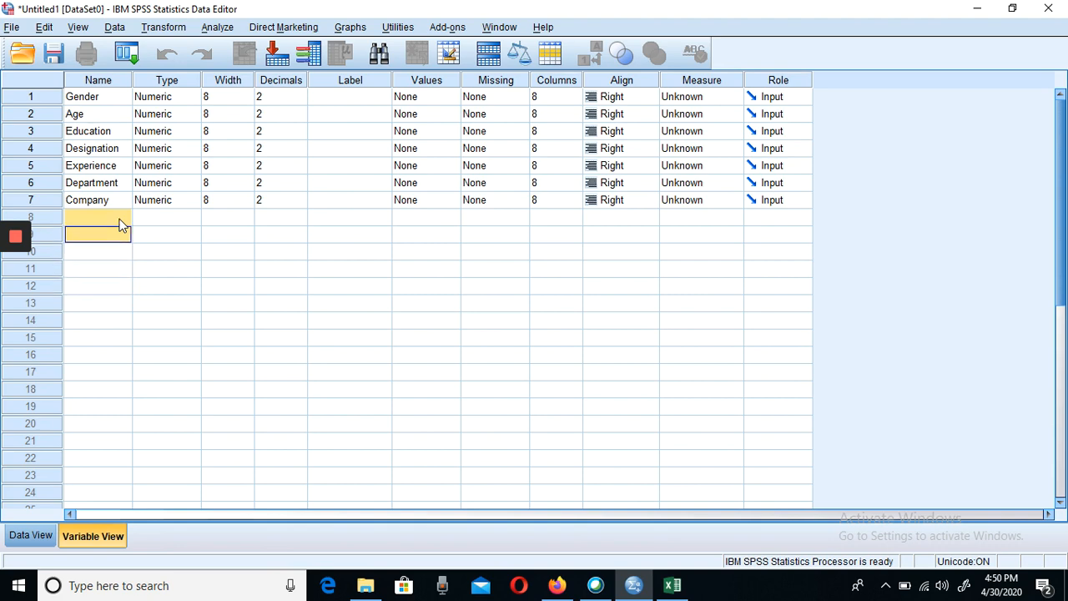
key("shift+Down")
key("shift+Down")
key("shift+Down")
key("shift+Down")
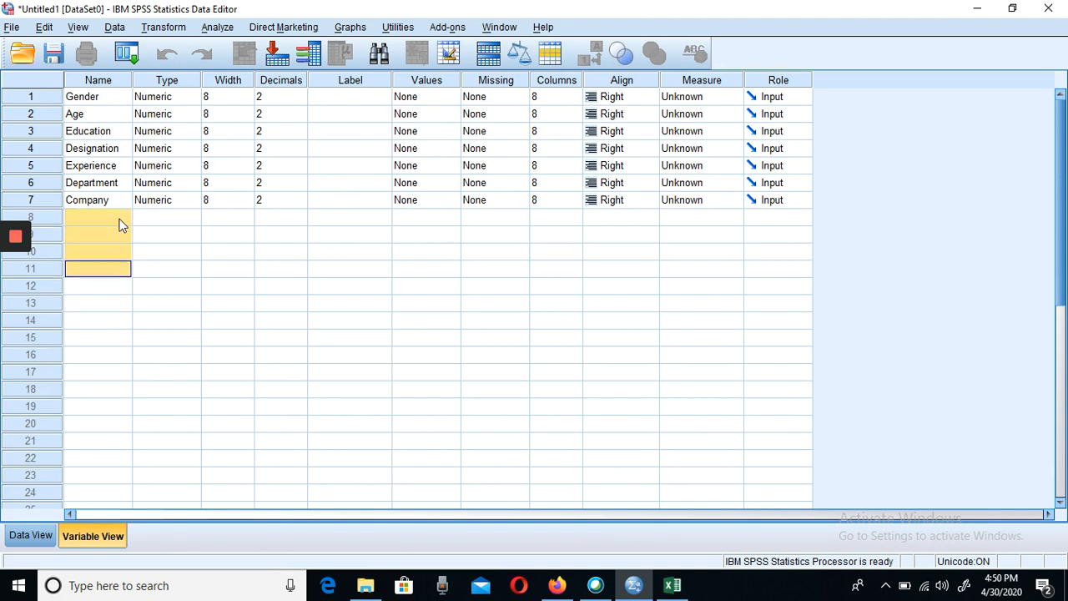
key("shift+Down")
key("shift+Down")
key("shift+Down")
key("shift+Down")
key("shift+Down")
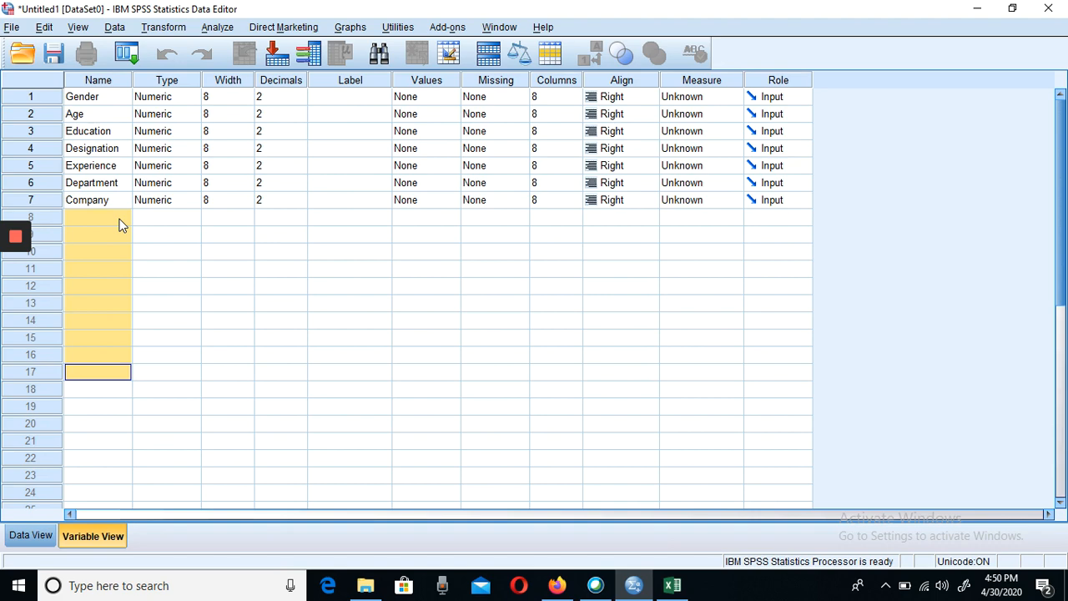
key("ctrl+v")
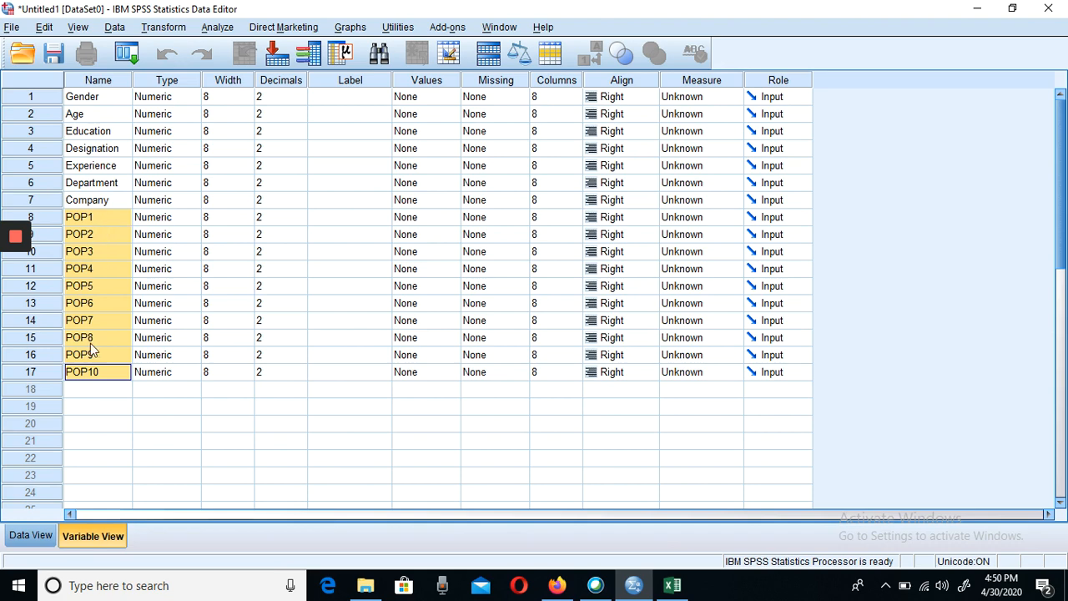
- Select the empty name cell in row 18, switch to Excel and copy the codes JS1 to JS6 from cells A18 to A23
left_click(88, 389)
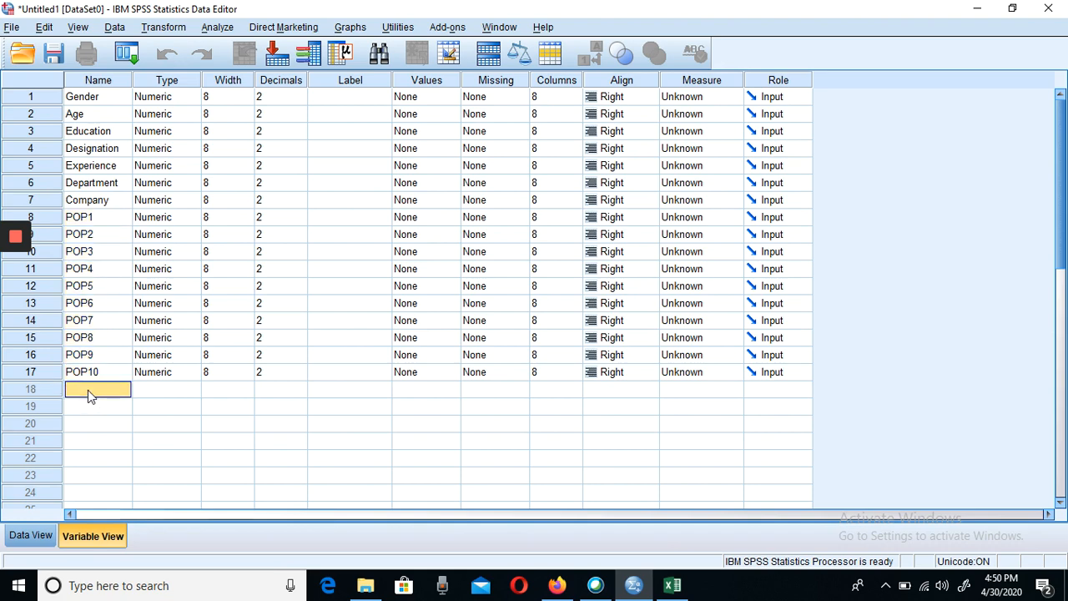
left_click(672, 587)
left_click(51, 456)
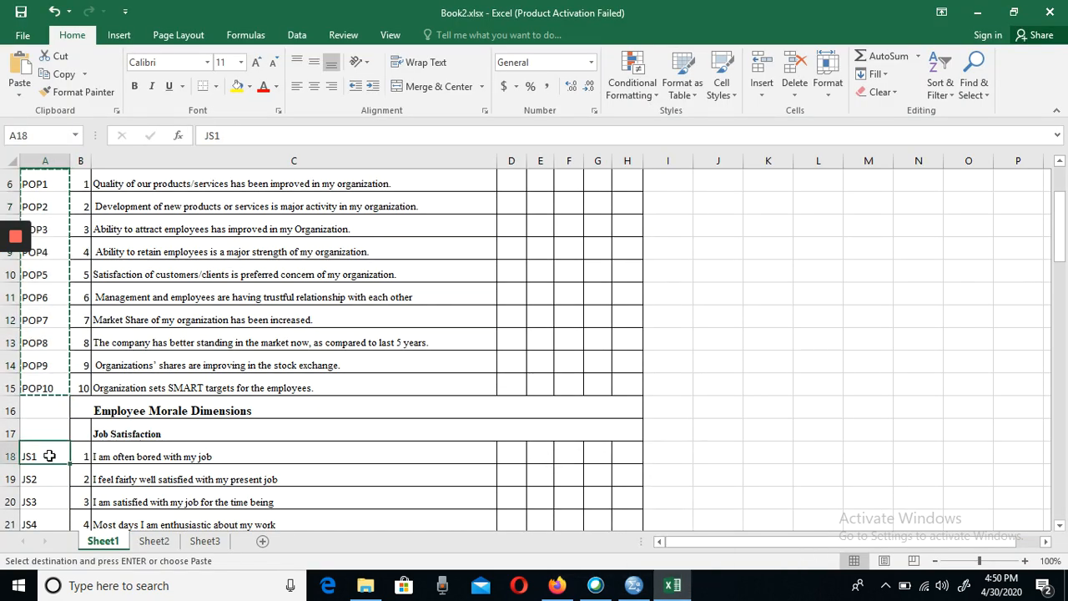
key("shift+Down")
key("shift+Down")
key("shift+Down")
key("shift+Down")
key("shift+Down")
key("shift+Down")
key("shift+Up")
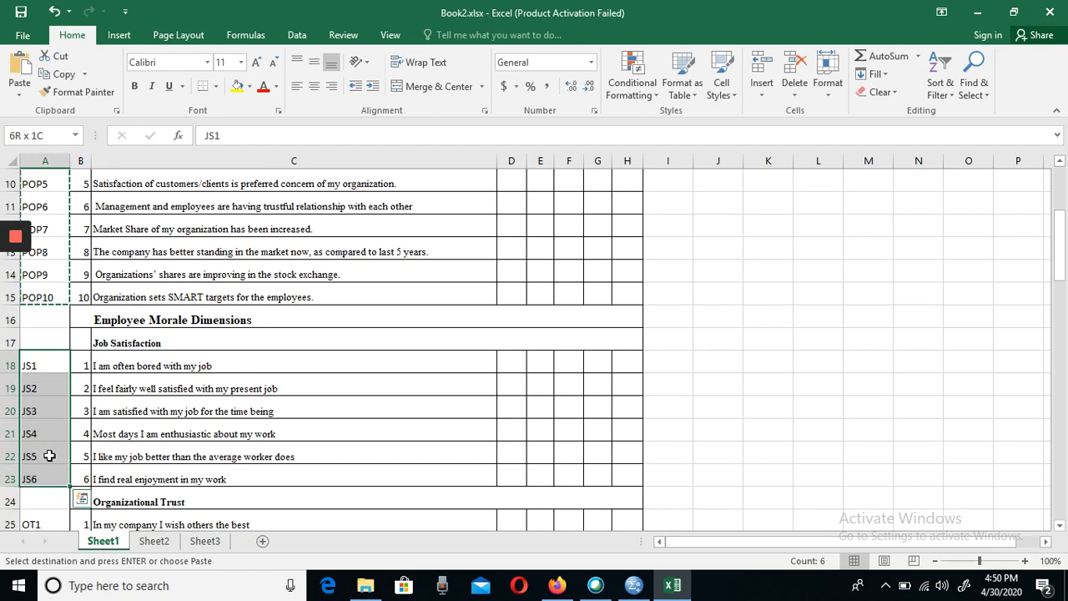
key("ctrl+c")
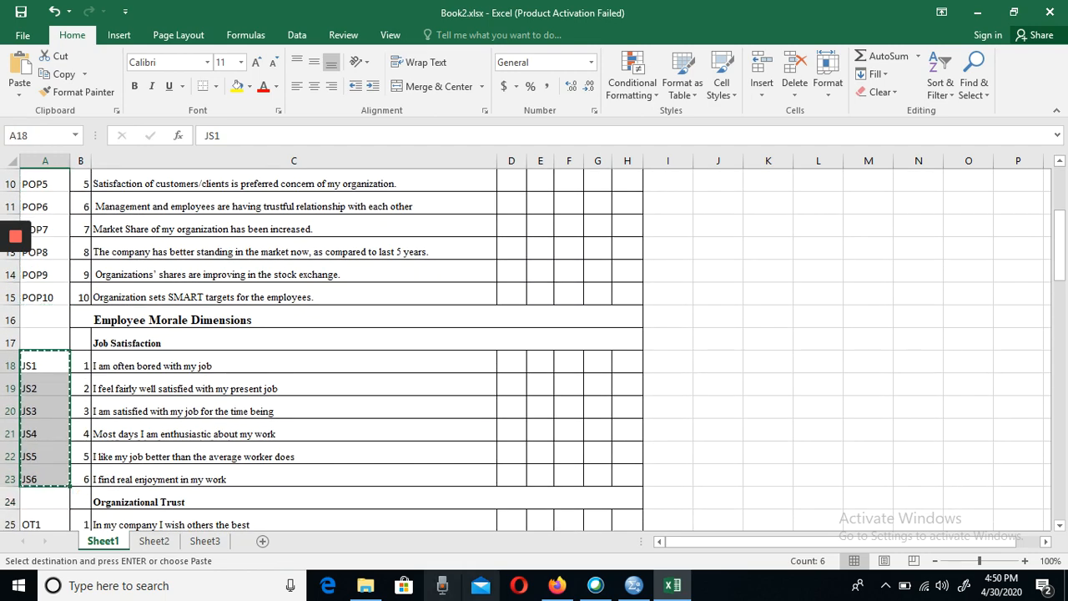
- Switch to SPSS, paste the copied JS1 to JS6 codes as variable names in rows 18 to 23, and select row 24's name cell
left_click(673, 586)
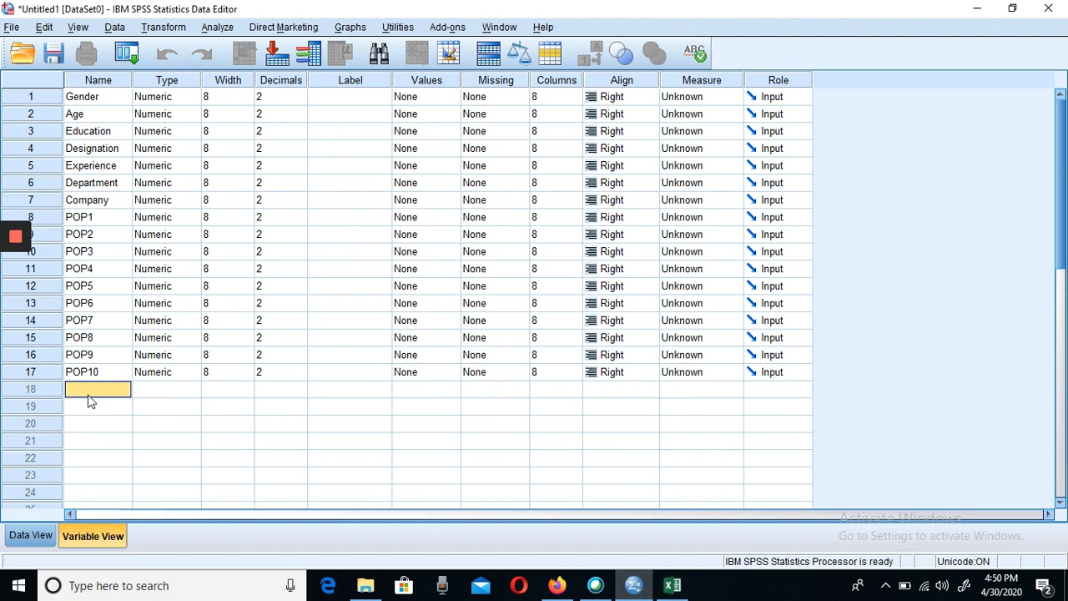
key("ctrl+v")
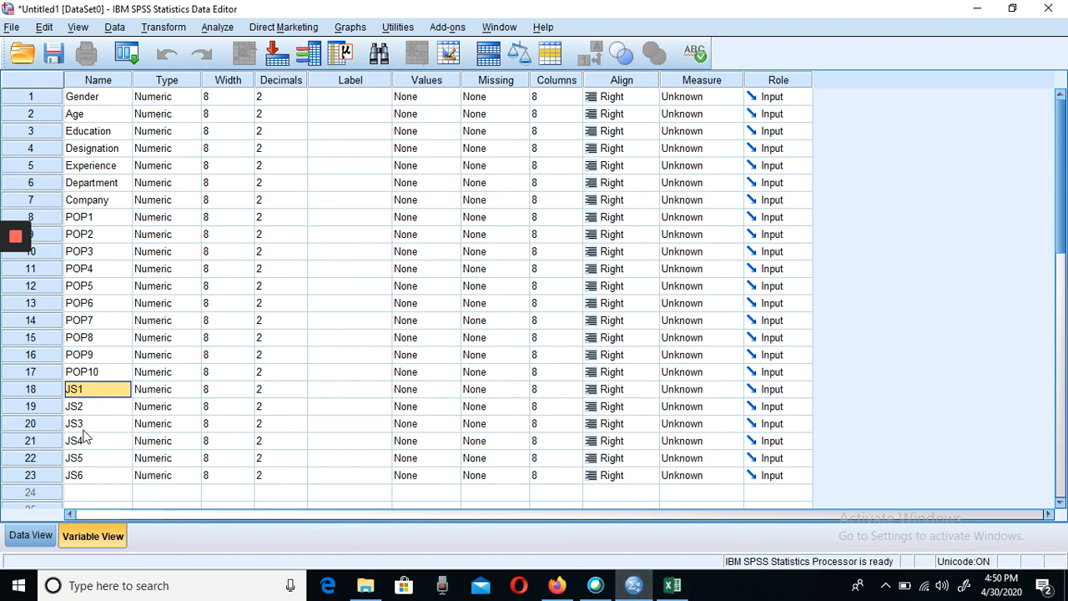
left_click(76, 490)
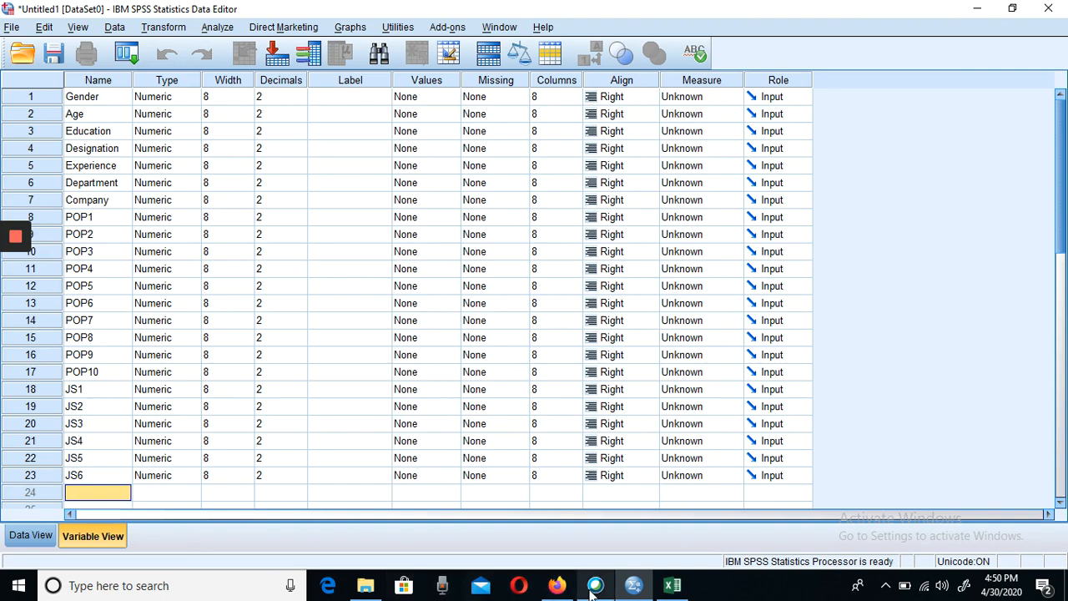
- Switch to Excel and copy the Organizational Trust codes OT1 to OT15 from cells A25 to A39
left_click(672, 588)
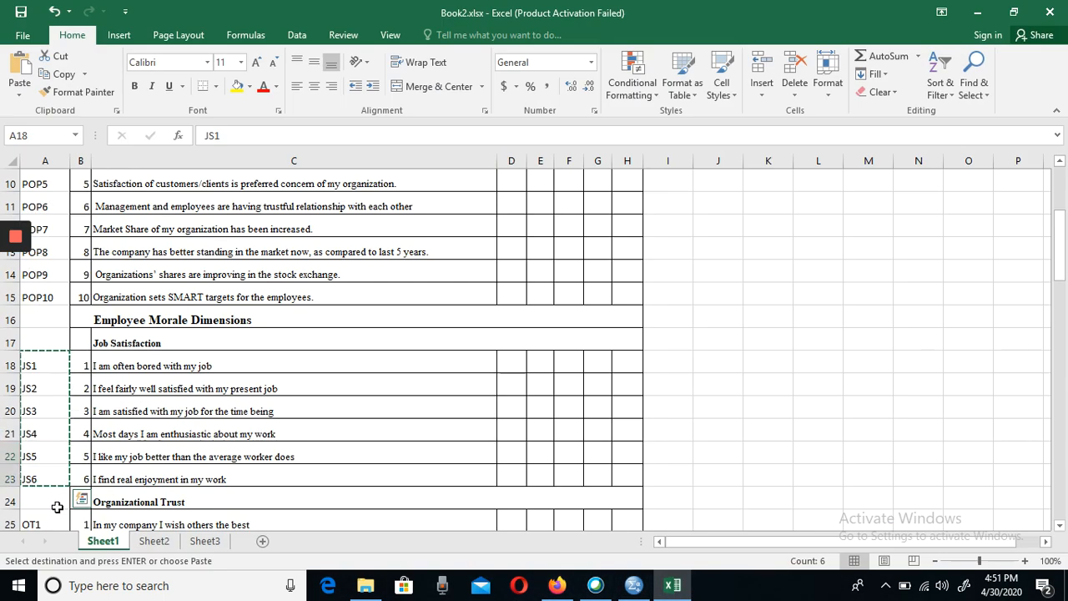
key("Down")
key("Down")
key("Down")
key("Down")
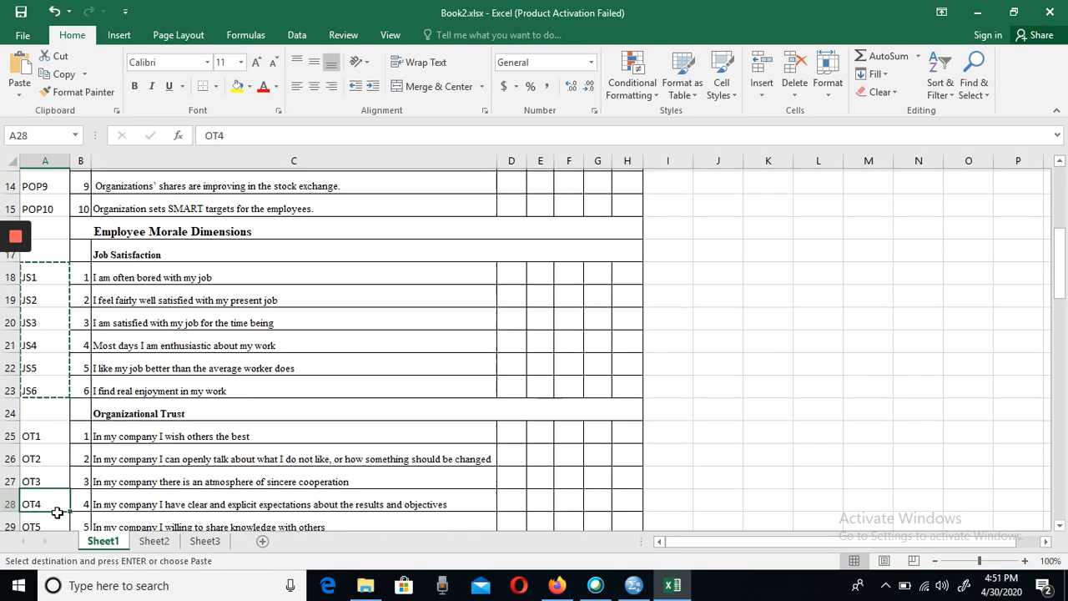
key("Up")
key("Up")
key("Up")
key("Up")
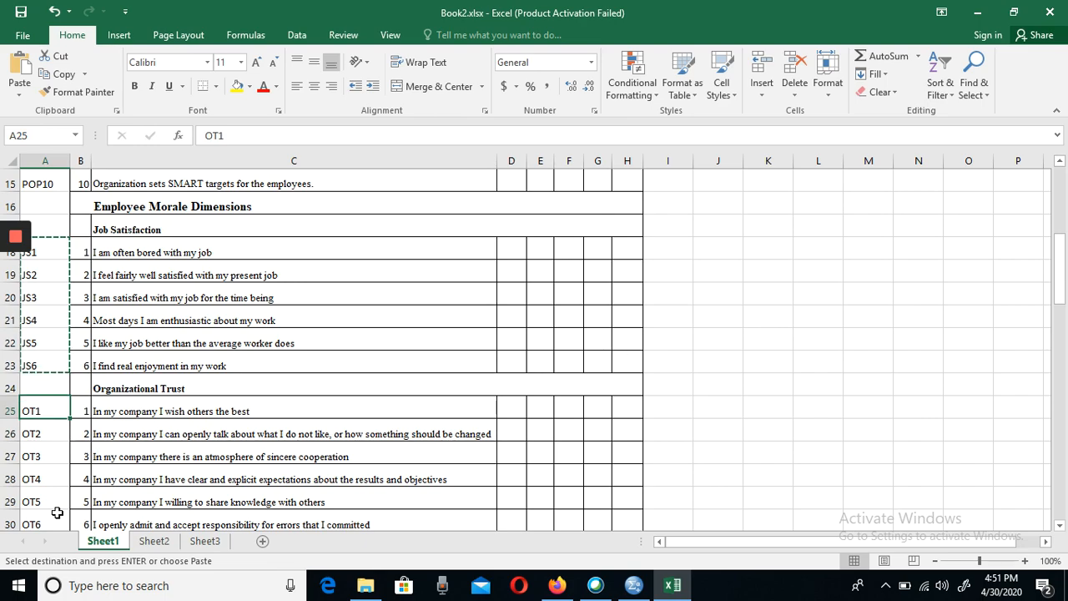
key("shift+Down")
key("shift+Down")
key("shift+Down")
key("shift+Down")
key("shift+Down")
key("shift+Down")
key("shift+Down")
key("shift+Down")
key("shift+Down")
key("shift+Down")
key("shift+Down")
key("shift+Down")
key("shift+Down")
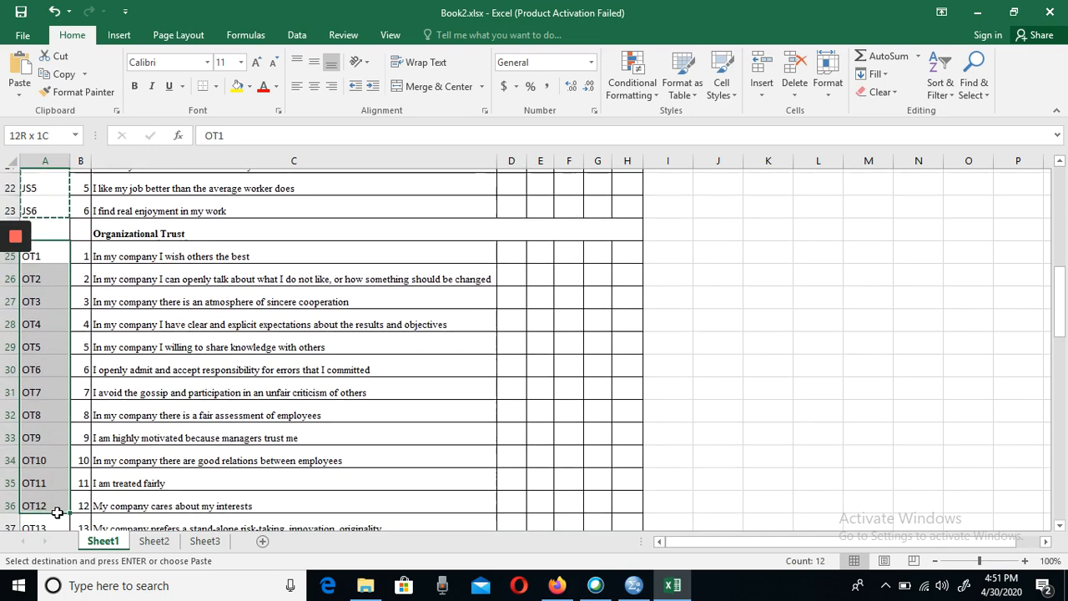
key("shift+Down")
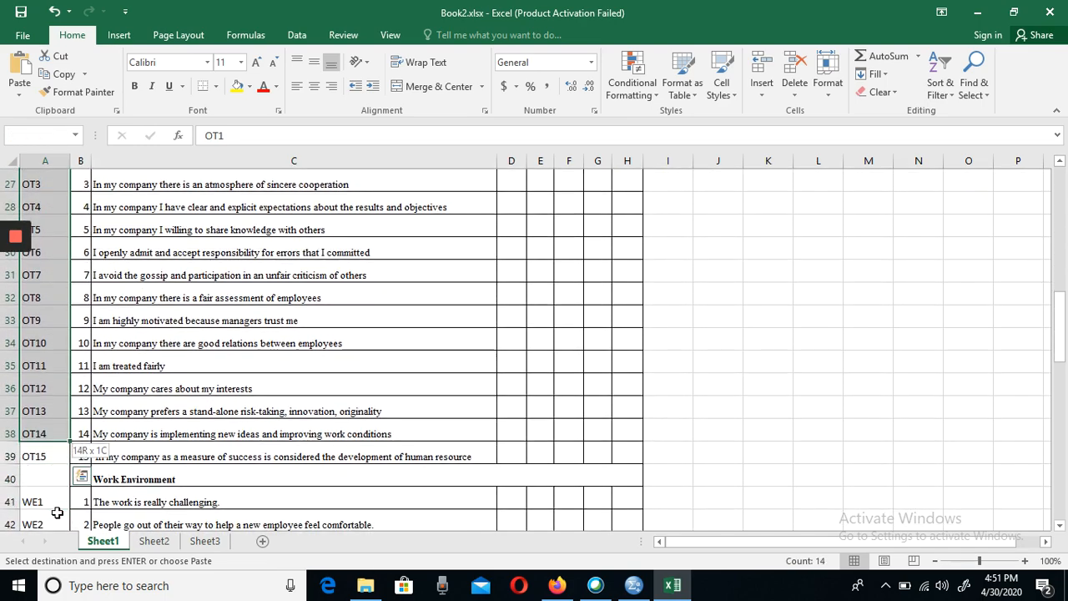
key("ctrl+c")
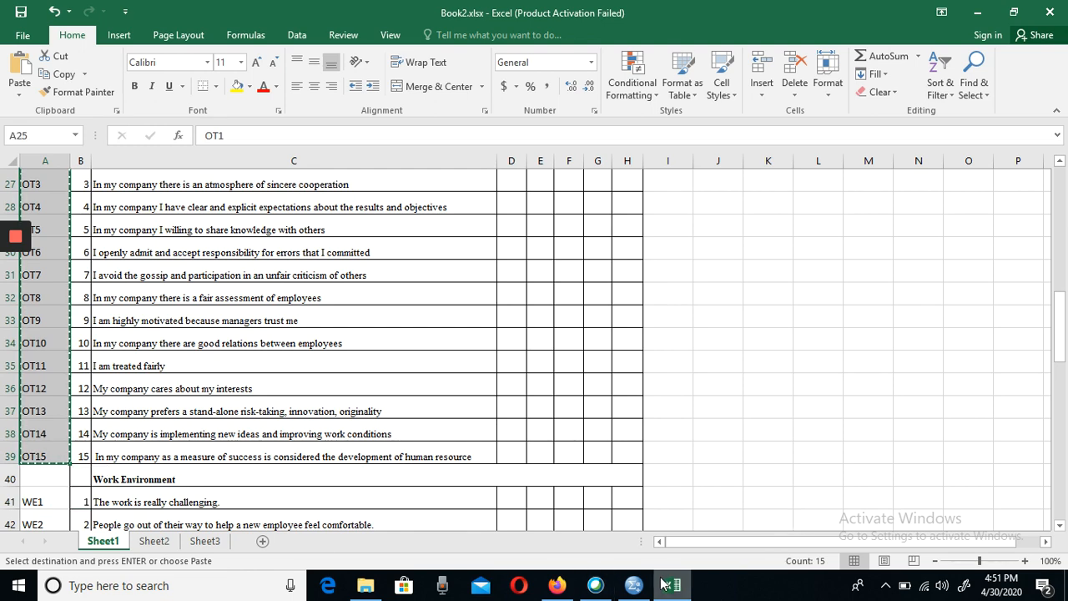
- Switch to SPSS, paste the copied OT1 to OT15 codes as variable names in rows 24 to 38, and return to Excel
mouse_move(634, 585)
left_click(616, 535)
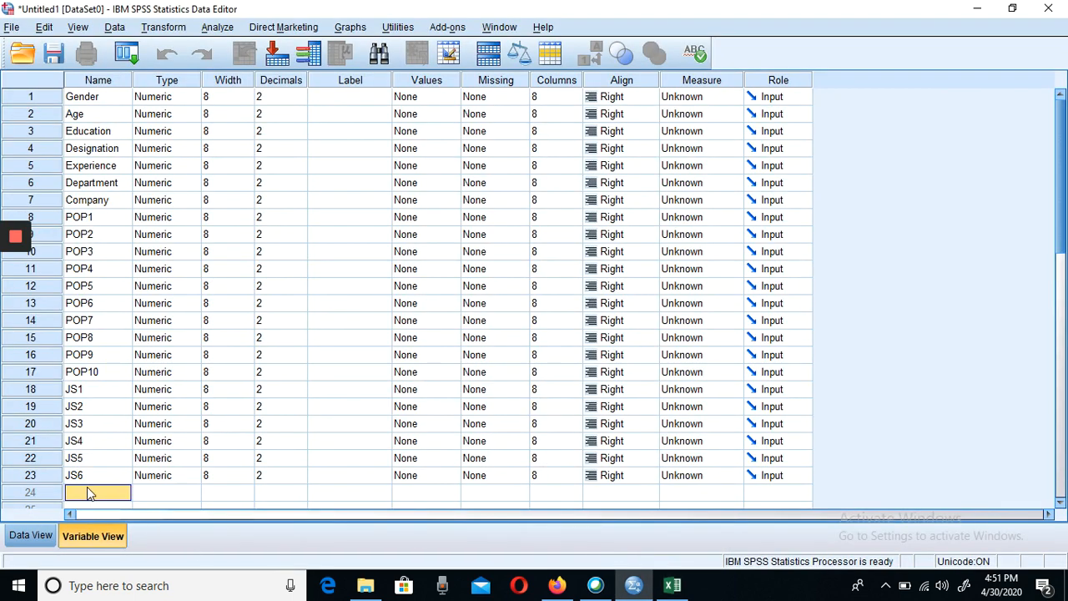
key("ctrl+v")
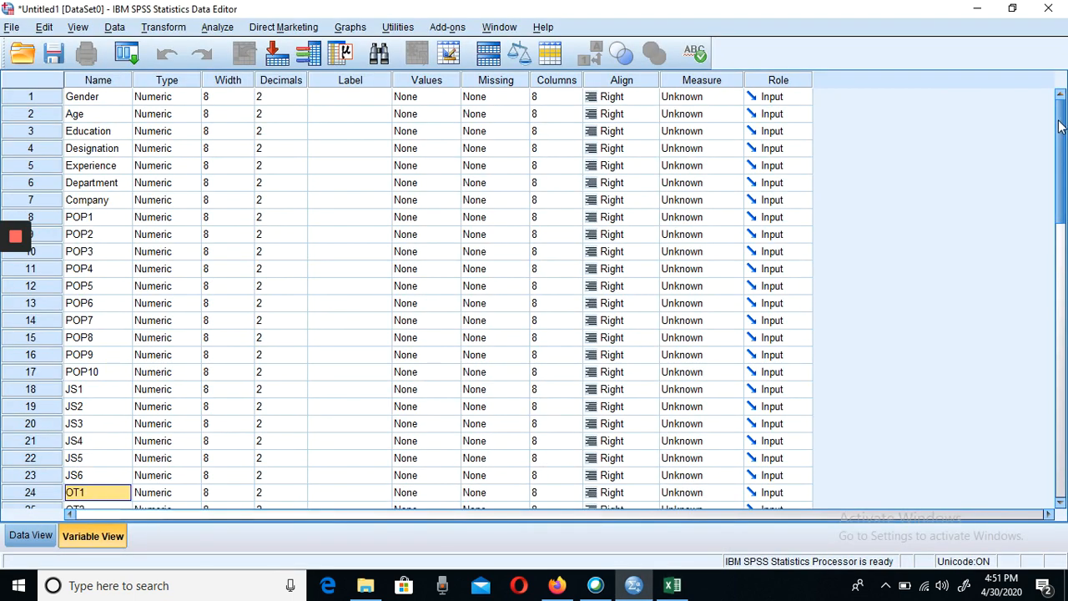
left_click_drag(1064, 162, 1065, 287)
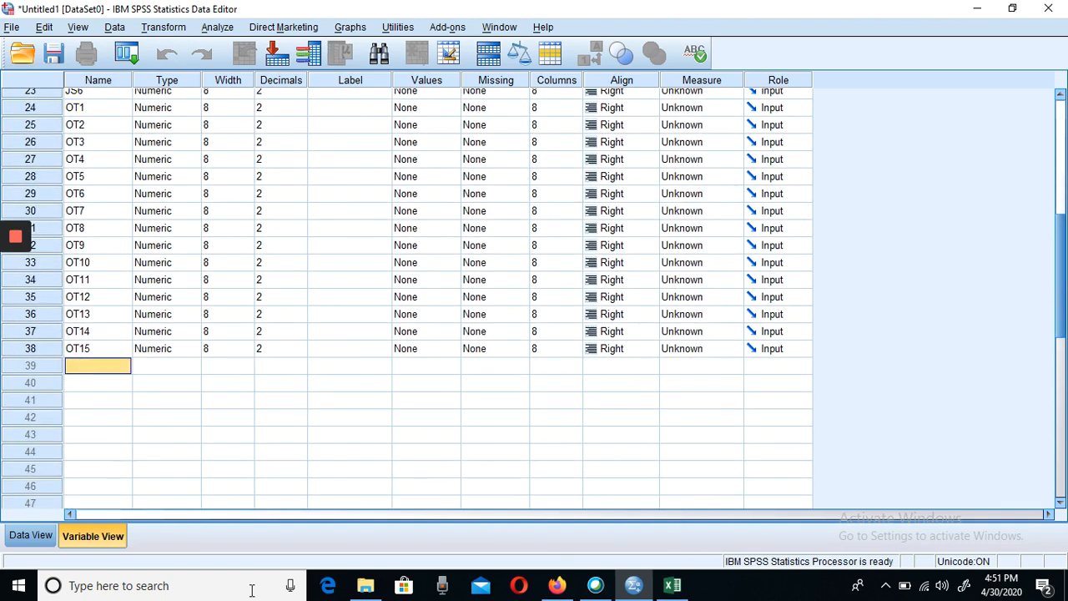
left_click(672, 585)
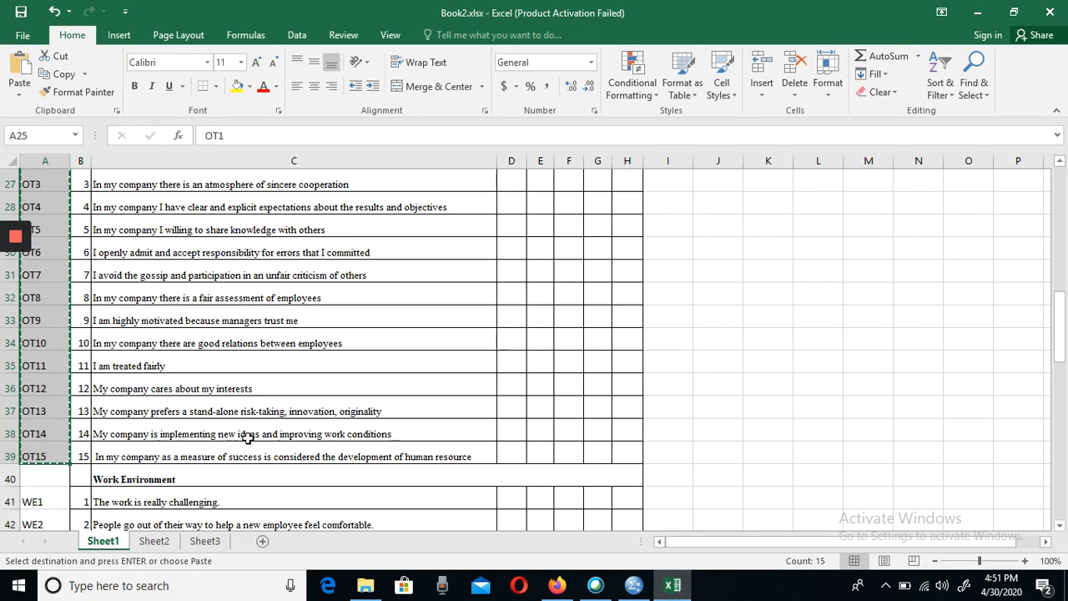
left_click(87, 499)
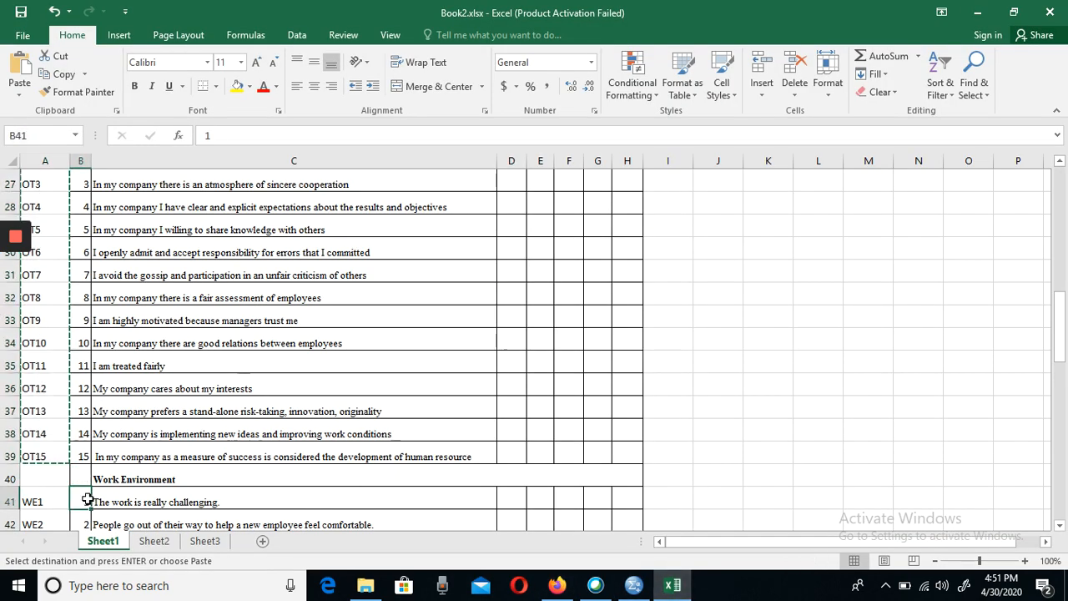
key("shift+Down")
key("shift+Down")
key("shift+Down")
key("shift+Down")
key("shift+Down")
key("shift+Down")
key("shift+Down")
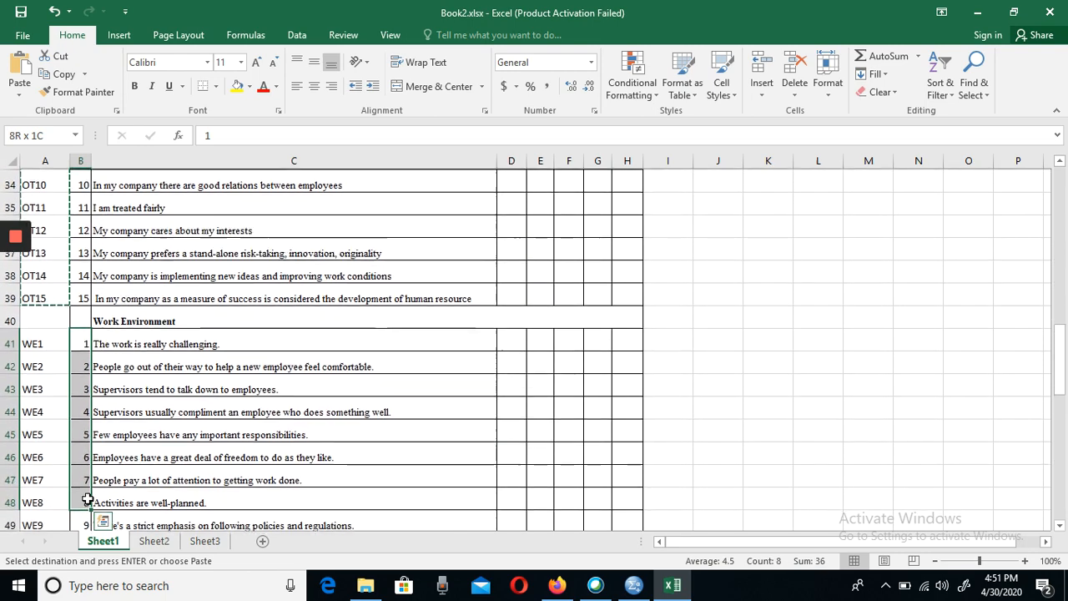
key("Up")
key("Up")
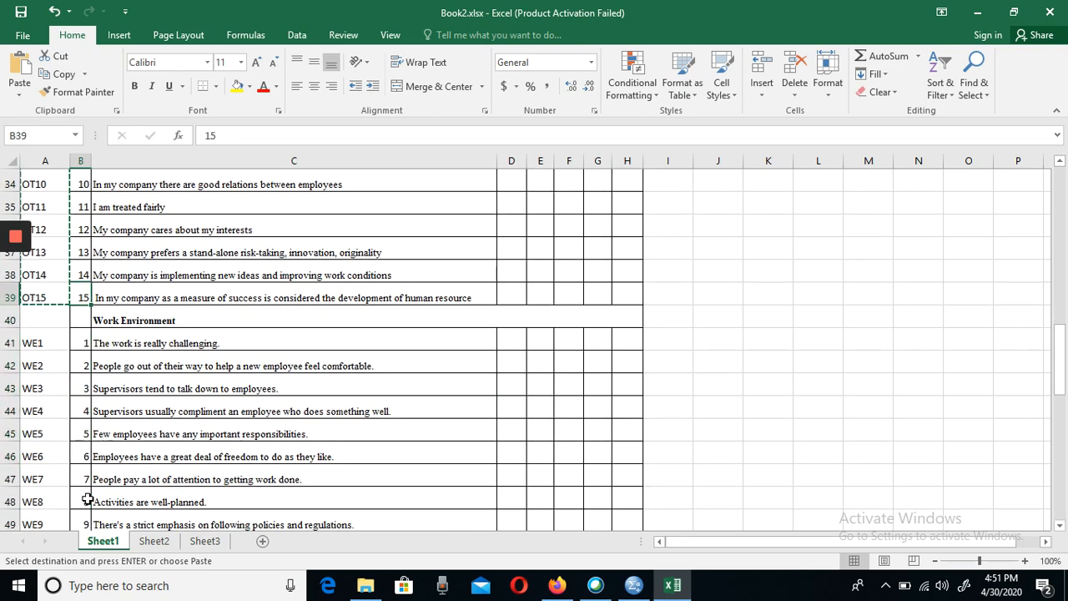
- Copy the Work Environment codes WE1 to WE12 from cells A41 to A52
key("Left")
key("Down")
key("Down")
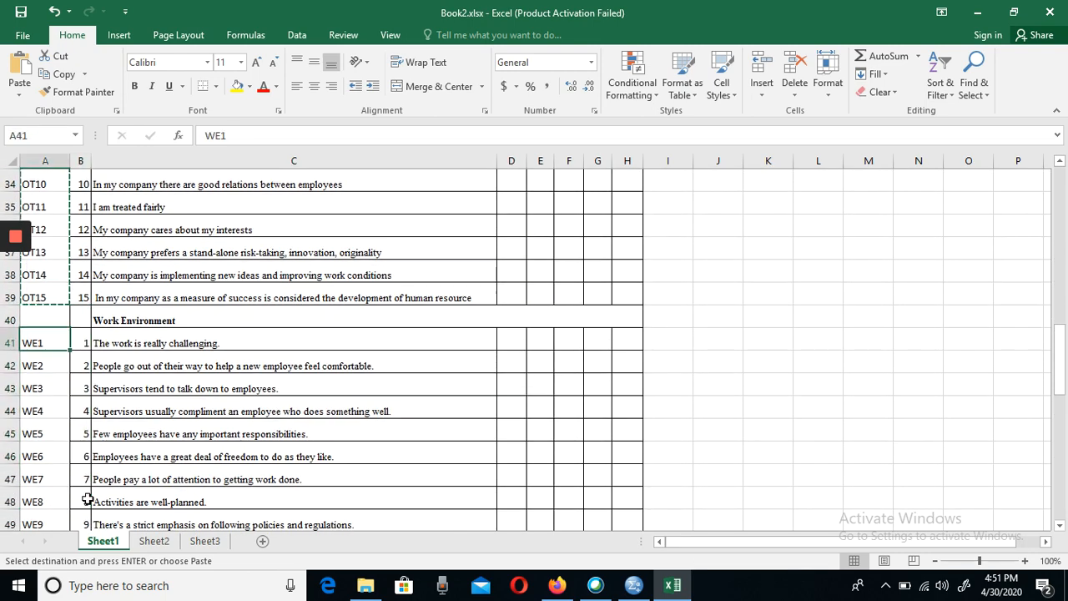
key("shift+Down")
key("shift+Down")
key("shift+Down")
key("shift+Down")
key("shift+Down")
key("shift+Down")
key("shift+Down")
key("shift+Down")
key("shift+Down")
key("shift+Down")
key("shift+Down")
key("shift+Down")
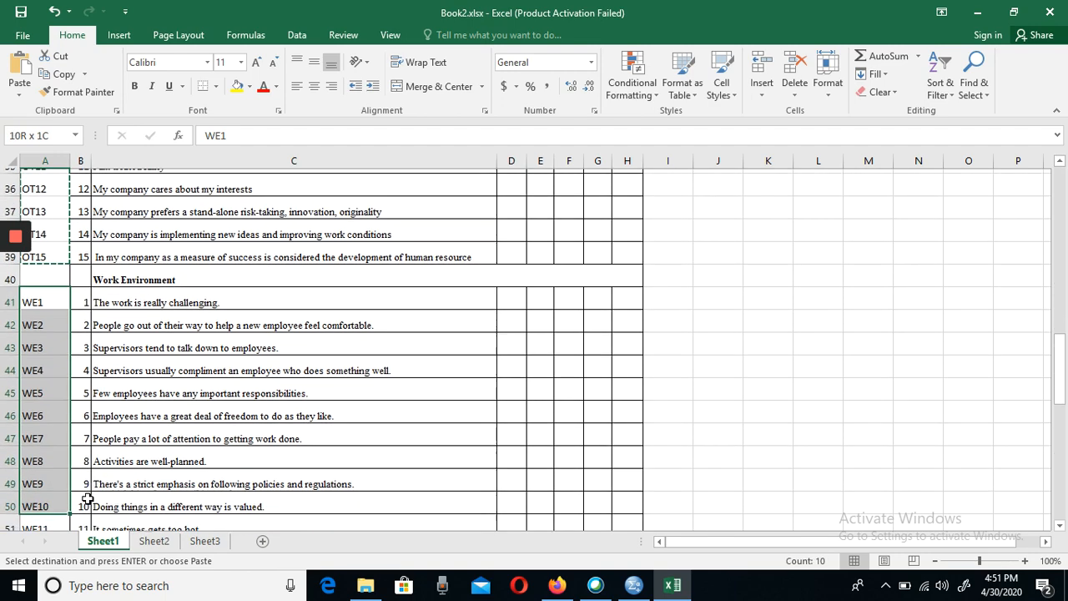
key("shift+Down")
key("shift+Up")
key("shift+Up")
key("shift+Up")
key("shift+Down")
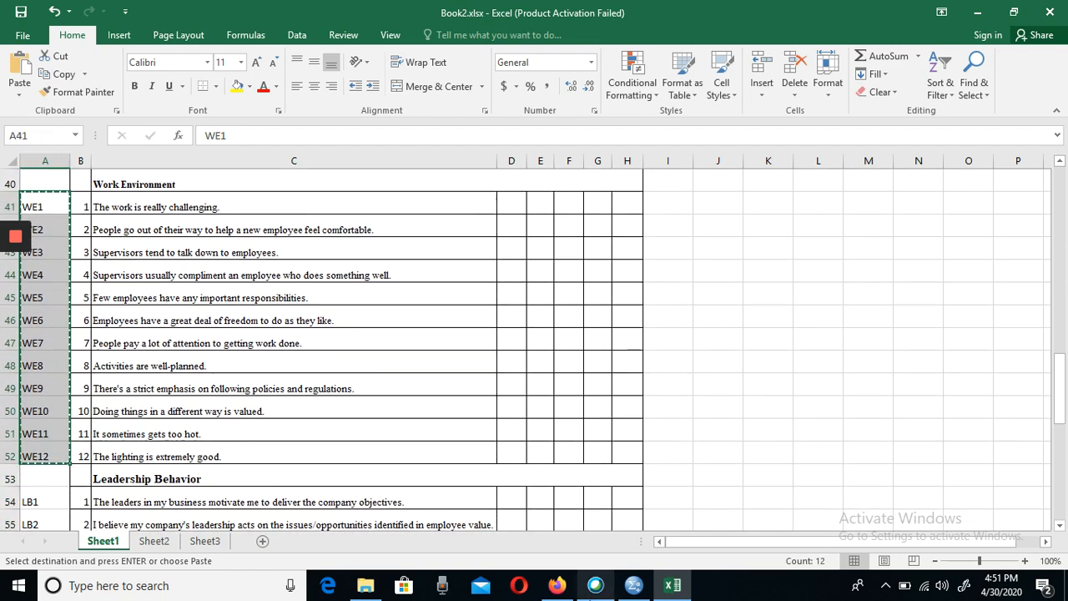
- Switch to SPSS, paste the copied WE1 to WE12 codes as variable names in rows 39 to 50, and select row 51's name cell
left_click(634, 580)
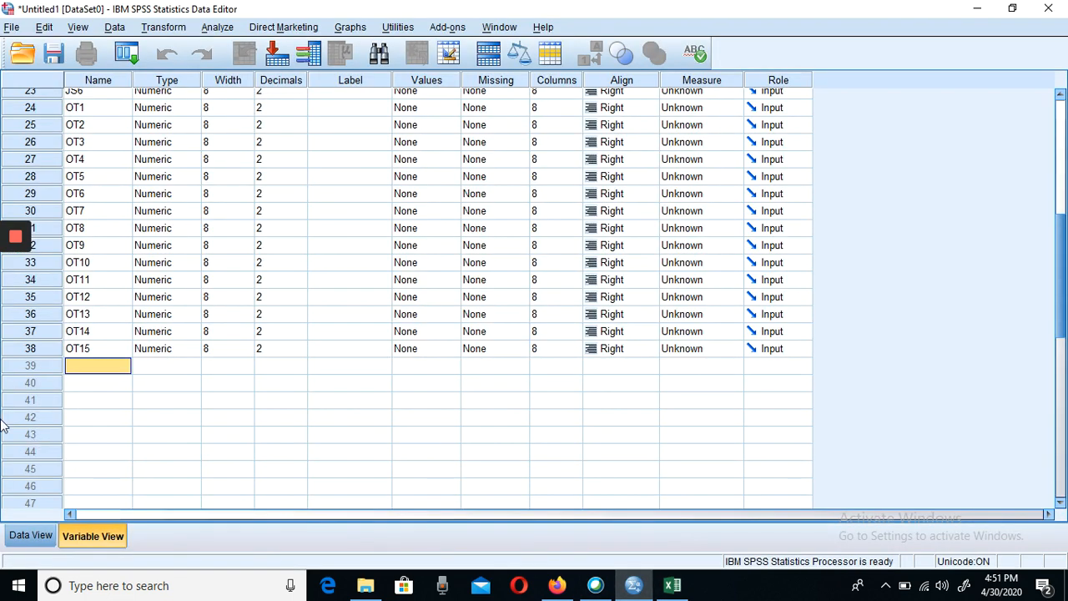
key("ctrl+v")
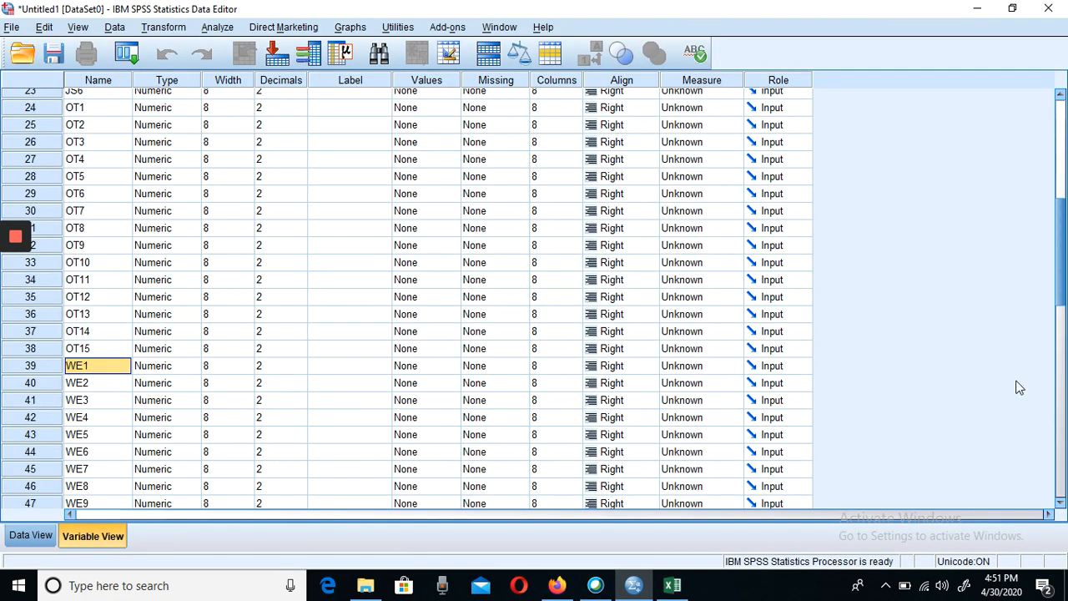
left_click_drag(1063, 247, 1059, 311)
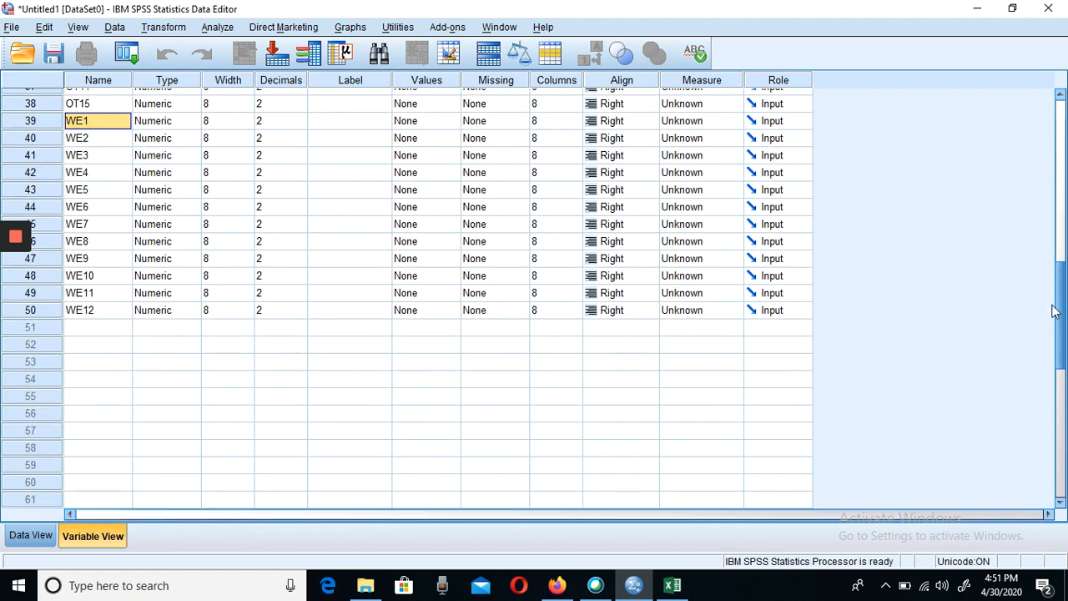
left_click(94, 328)
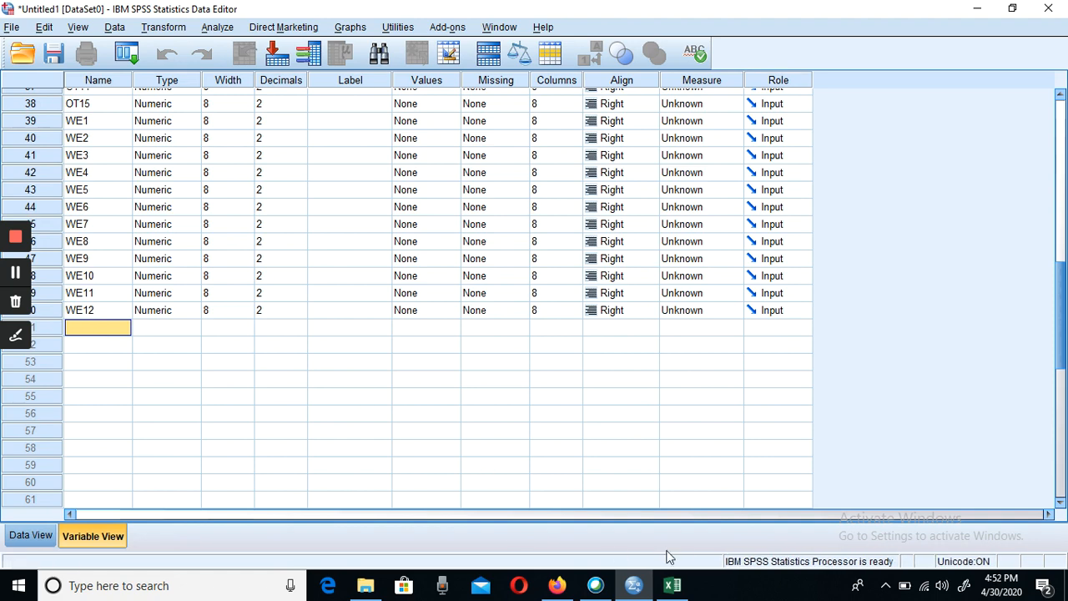
left_click(676, 586)
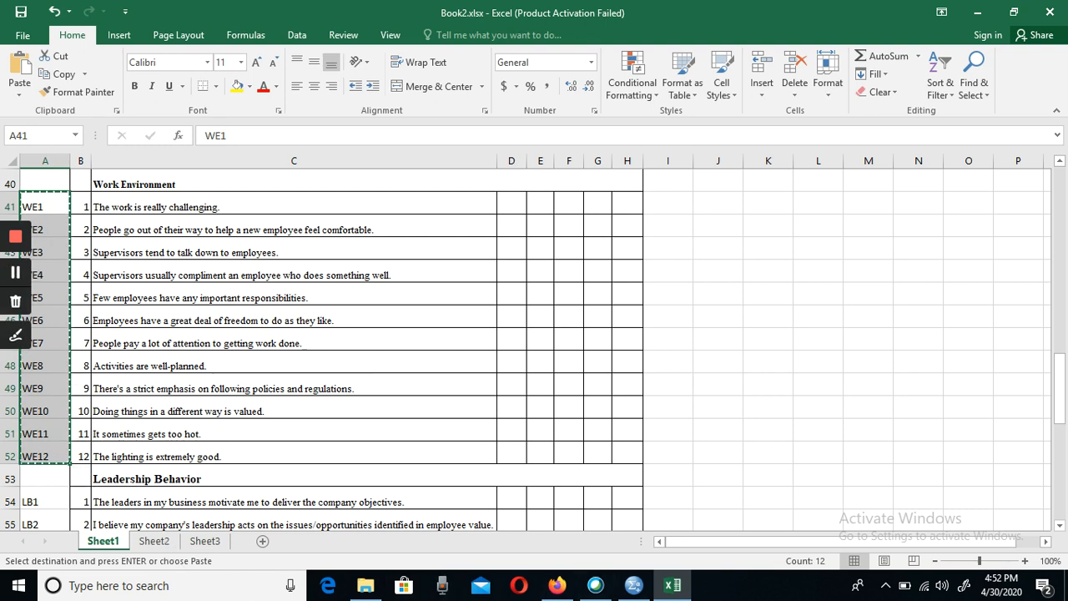
left_click(632, 585)
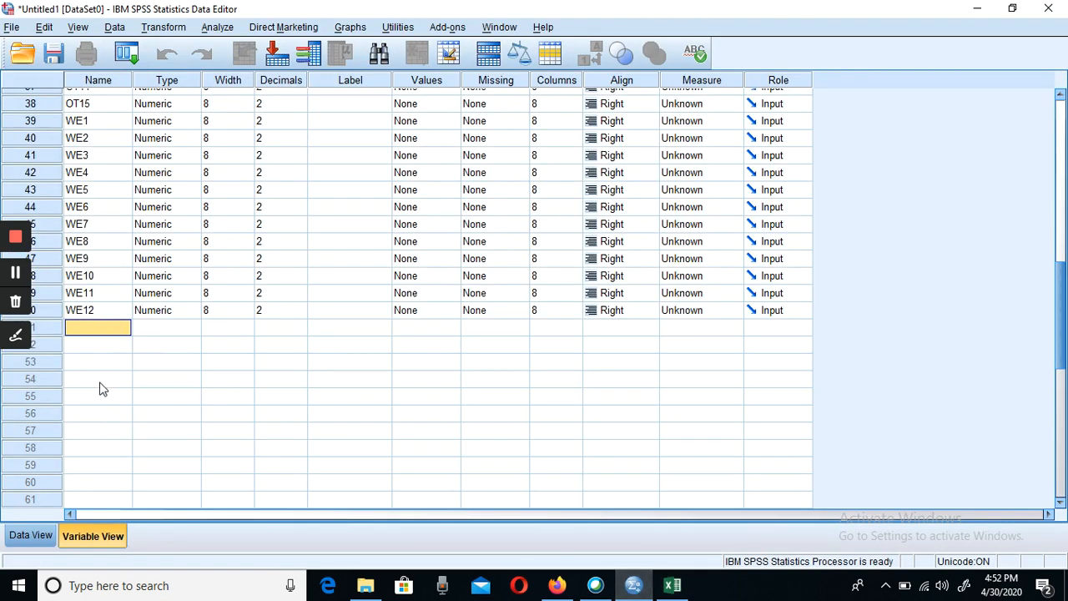
- Switch to Excel and copy the Leadership Behavior codes LB1 to LB10 from cells A54 to A63
left_click(672, 587)
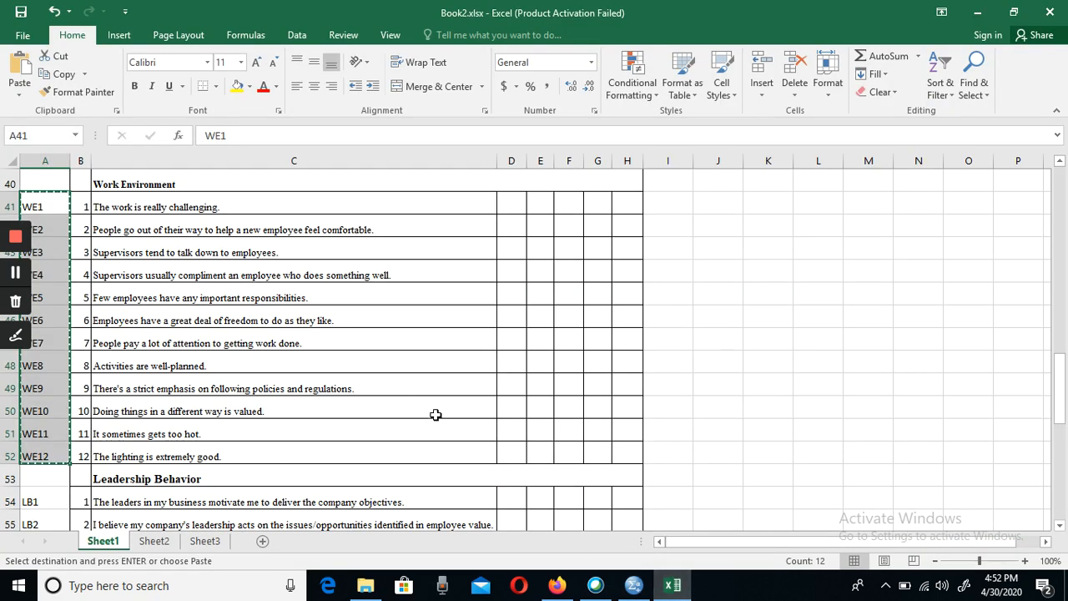
left_click(1060, 526)
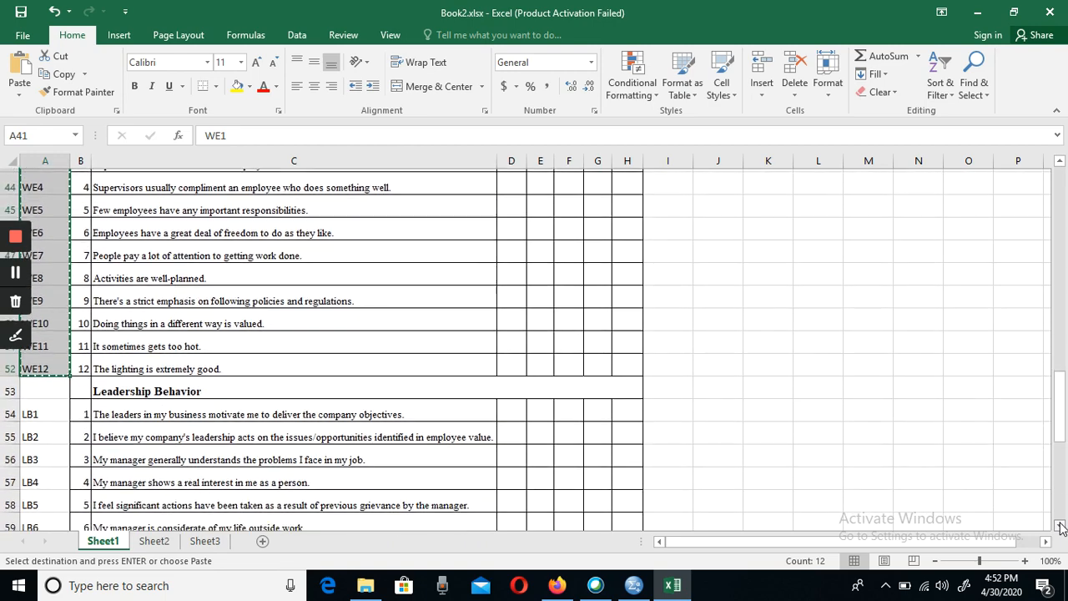
left_click(1060, 525)
left_click(52, 382)
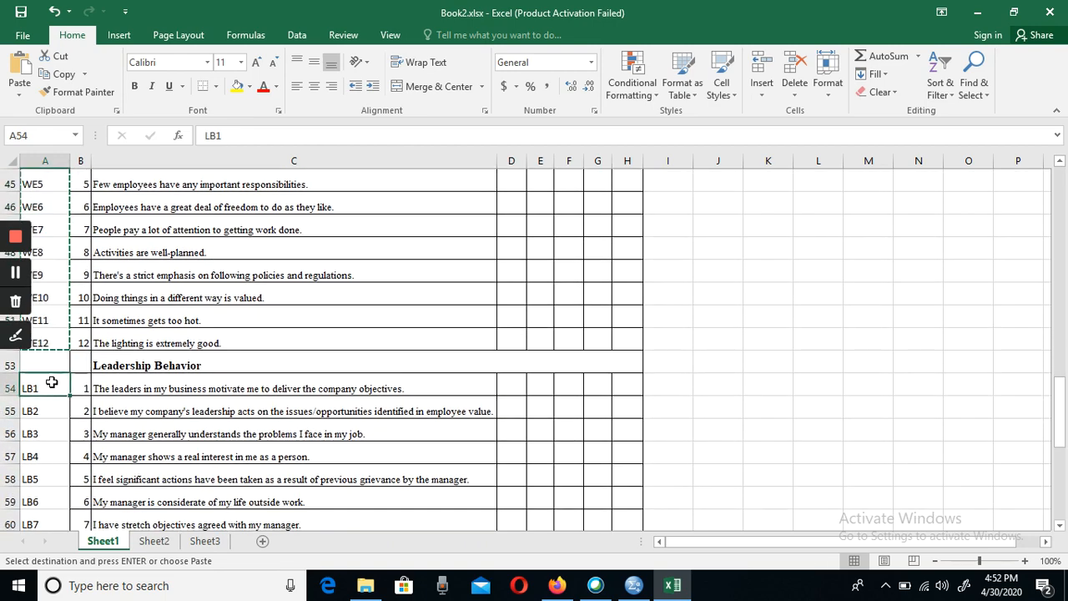
key("shift+Down")
key("shift+Down")
key("shift+Down")
key("shift+Down")
key("shift+Down")
key("shift+Down")
key("shift+Down")
key("shift+Down")
key("shift+Down")
key("shift+Down")
key("shift+Down")
key("ctrl+c")
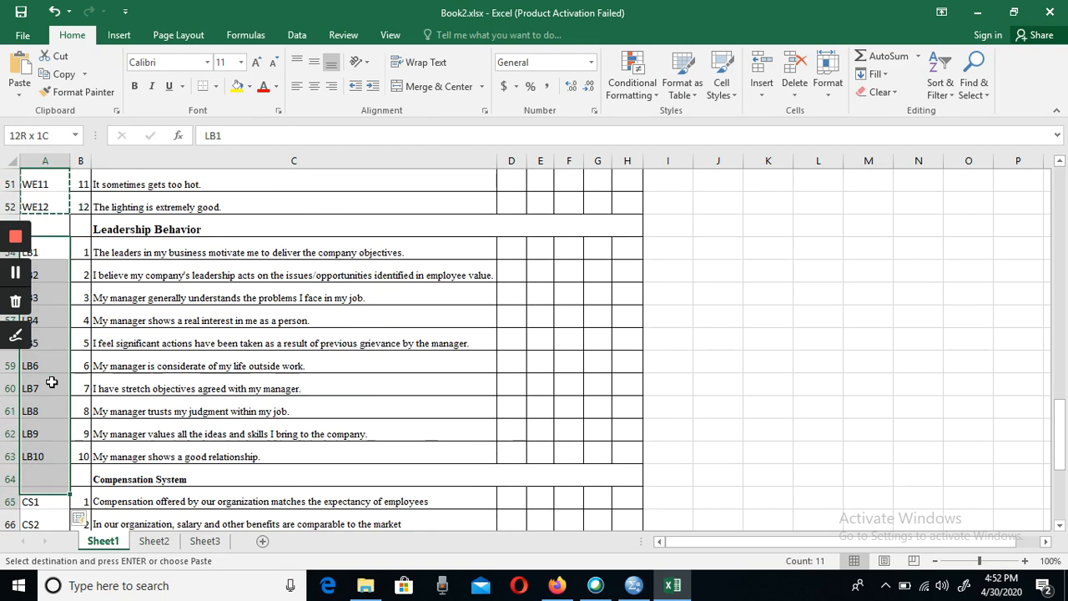
key("shift+Down")
key("shift+Down")
key("shift+Up")
key("shift+Up")
key("shift+Up")
key("shift+Up")
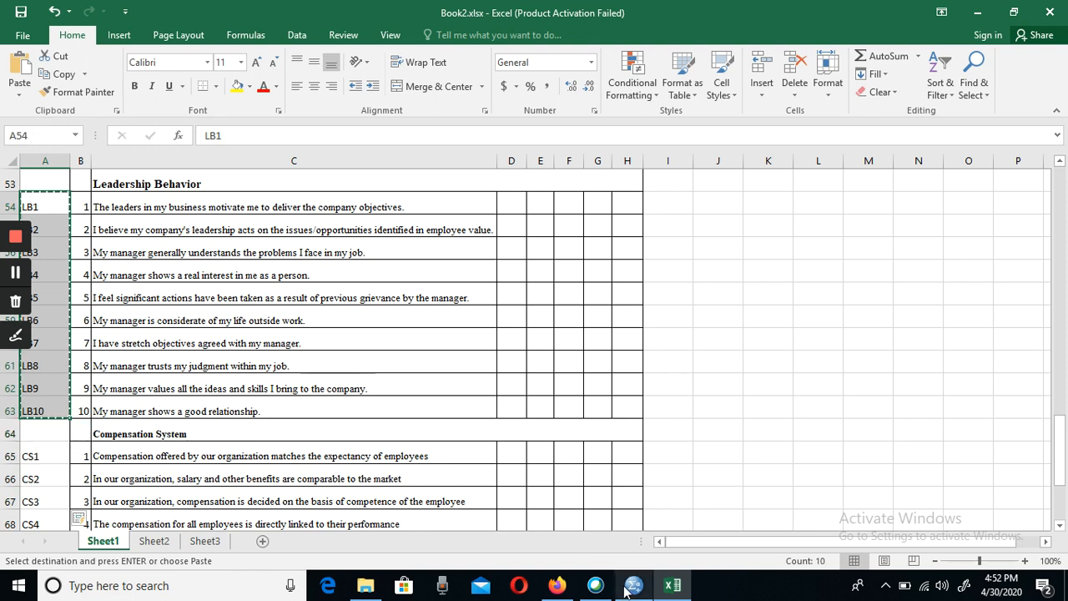
- Switch to SPSS, paste the copied LB1 to LB10 codes as variable names in rows 51 to 60, and select row 61's name cell
mouse_move(626, 590)
left_click(611, 523)
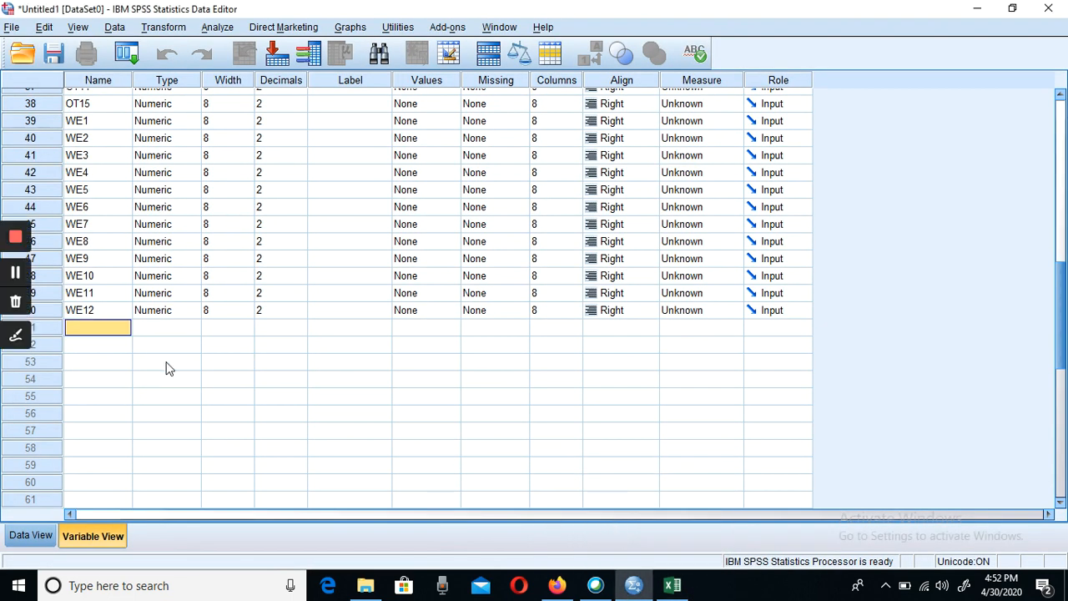
key("ctrl+v")
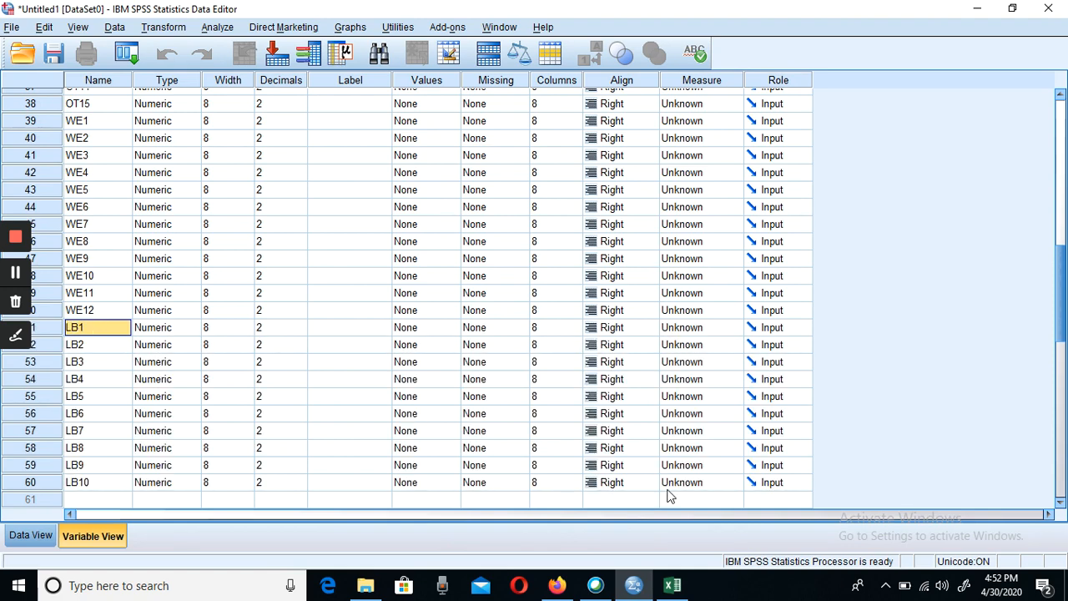
key("Down")
key("Down")
key("Down")
key("Down")
key("Down")
key("Down")
key("Down")
key("Down")
key("Down")
key("Down")
key("Down")
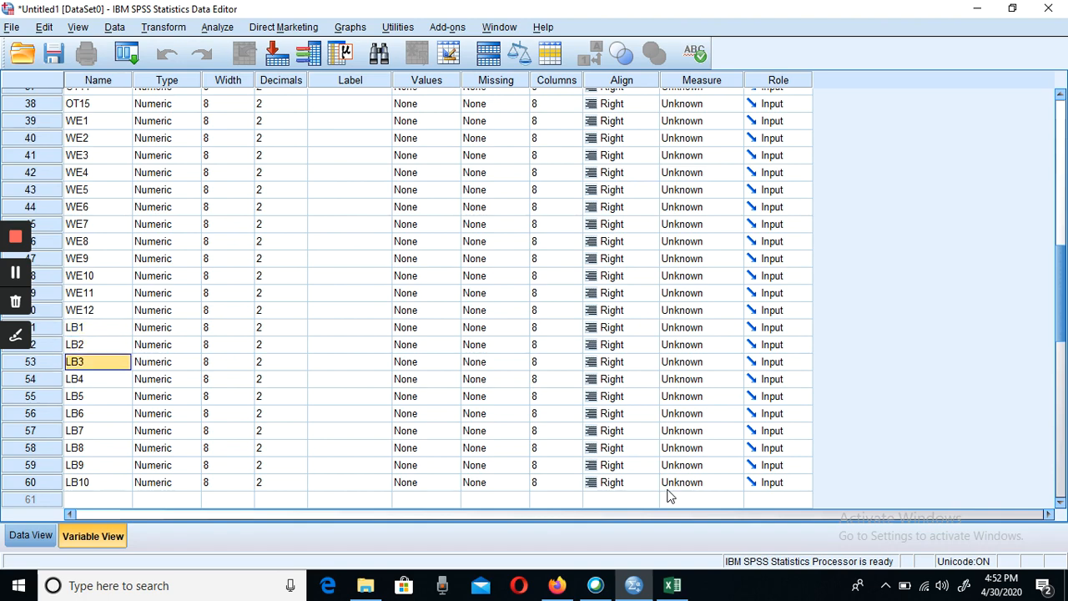
key("Up")
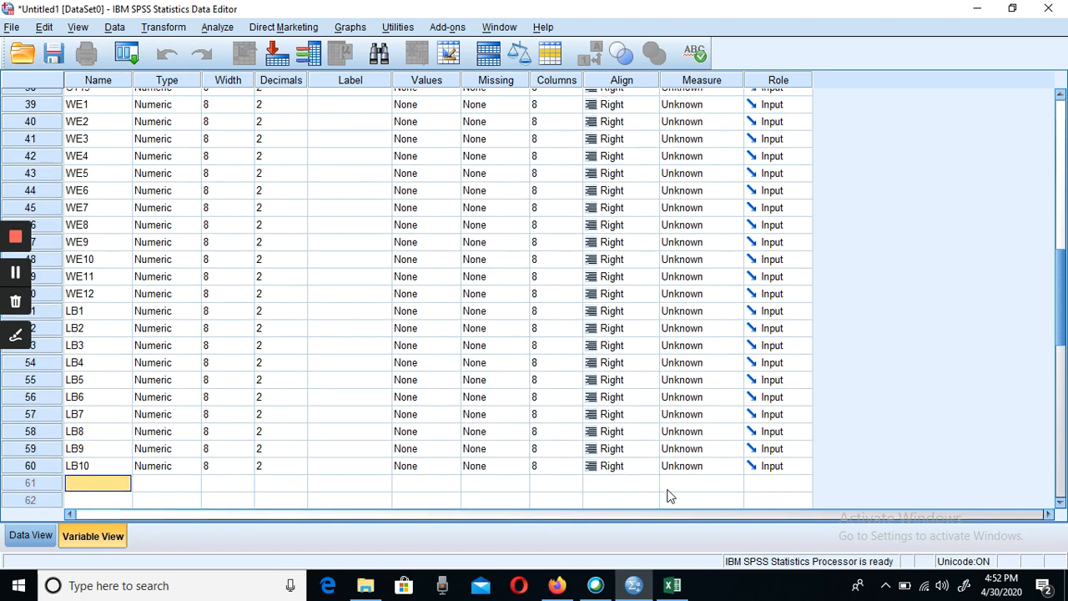
- Switch to Excel and copy the Compensation System codes CS1 to CS10 from cells A65 to A74
left_click(673, 585)
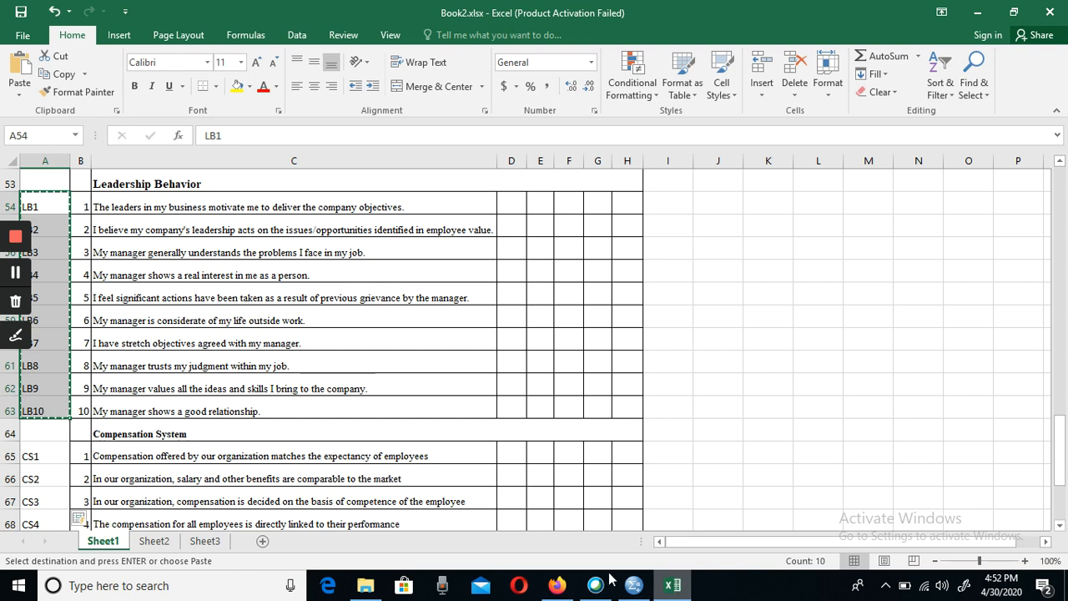
left_click(41, 455)
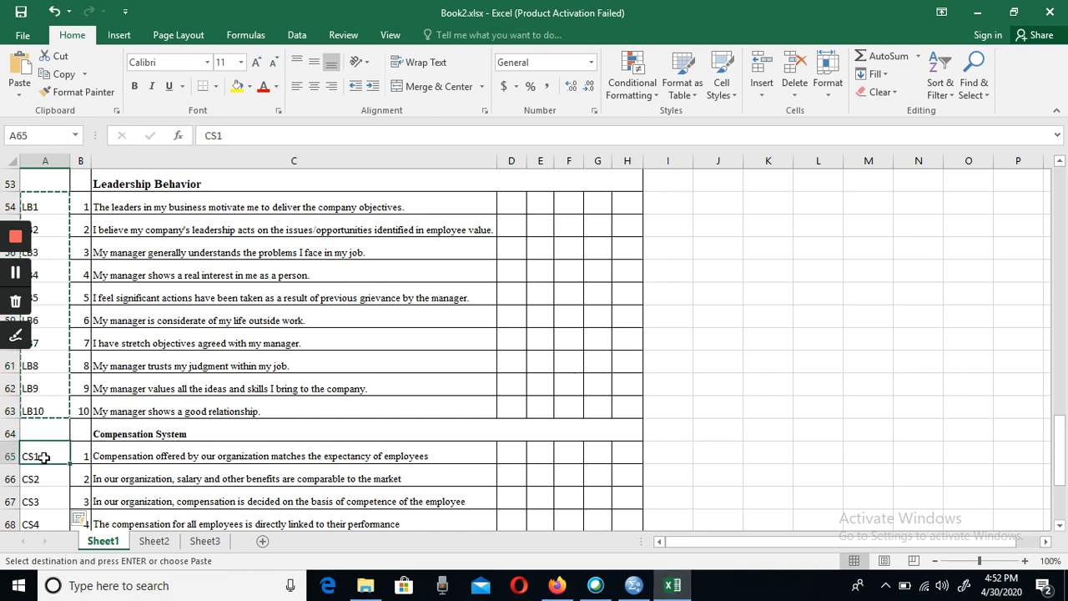
key("shift+Down")
key("shift+Down")
key("shift+Down")
key("shift+Down")
key("shift+Down")
key("shift+Down")
key("shift+Down")
key("shift+Down")
key("shift+Down")
key("shift+Down")
key("shift+Down")
key("shift+Down")
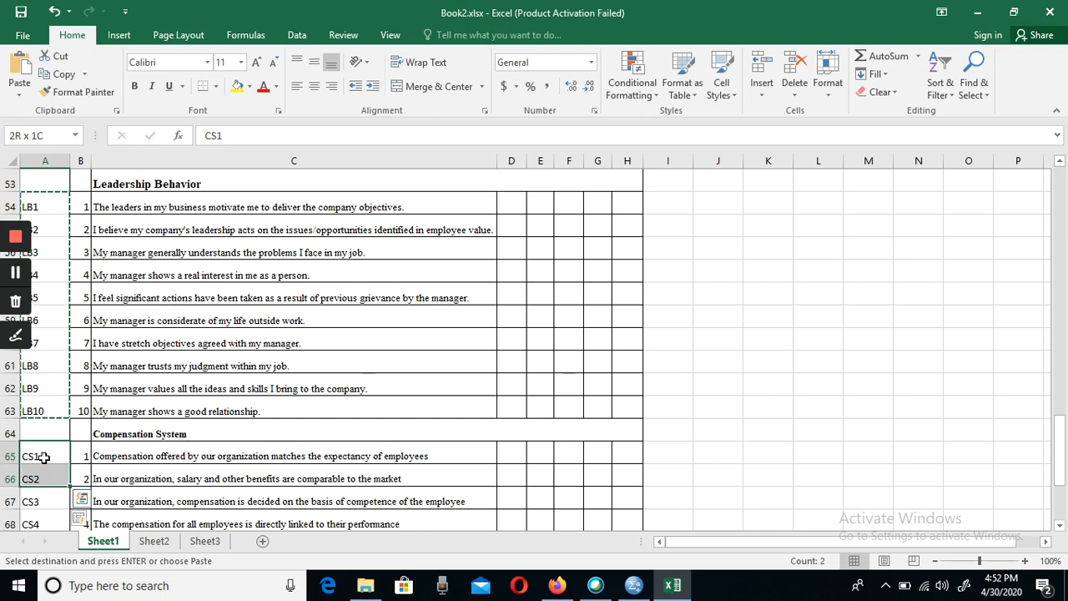
key("shift+Up")
key("shift+Up")
key("shift+Up")
key("shift+Up")
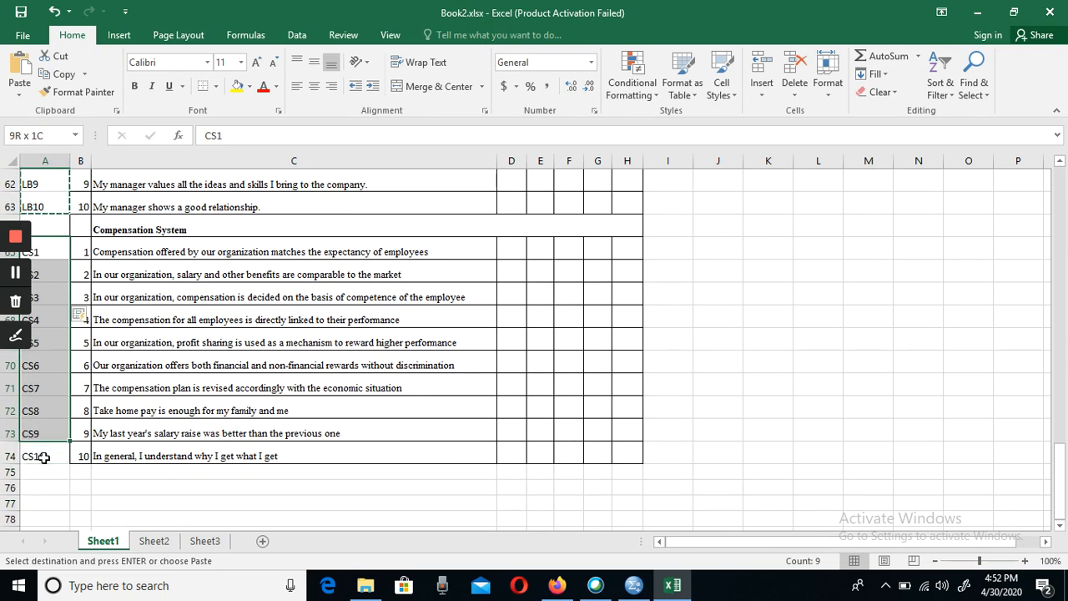
key("shift+Down")
key("ctrl+c")
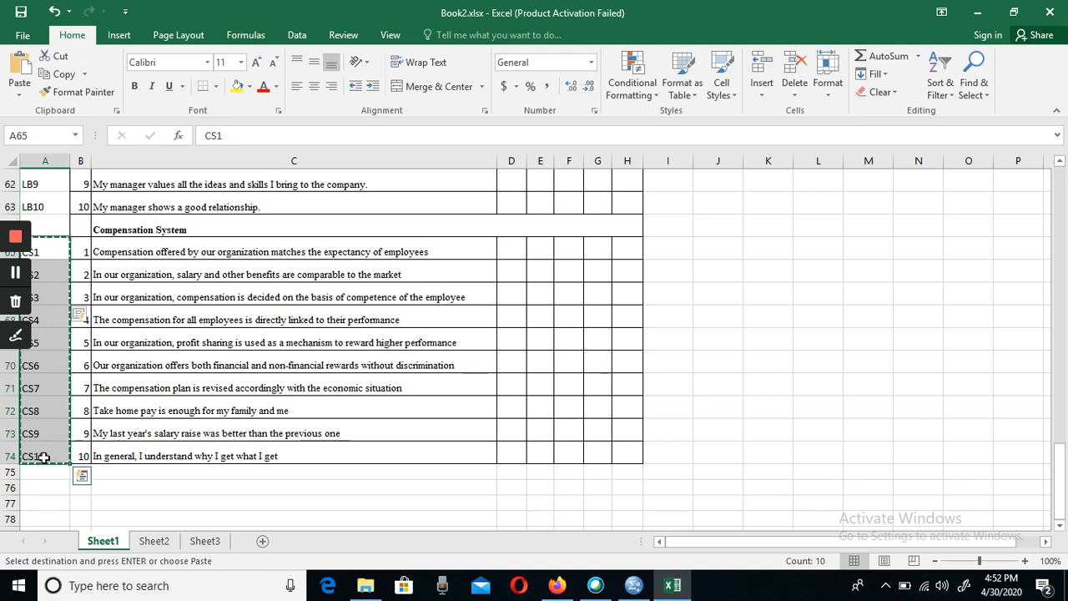
- Switch to SPSS and paste the copied CS1 to CS10 codes as variable names starting in row 61
left_click(635, 585)
key("ctrl+v")
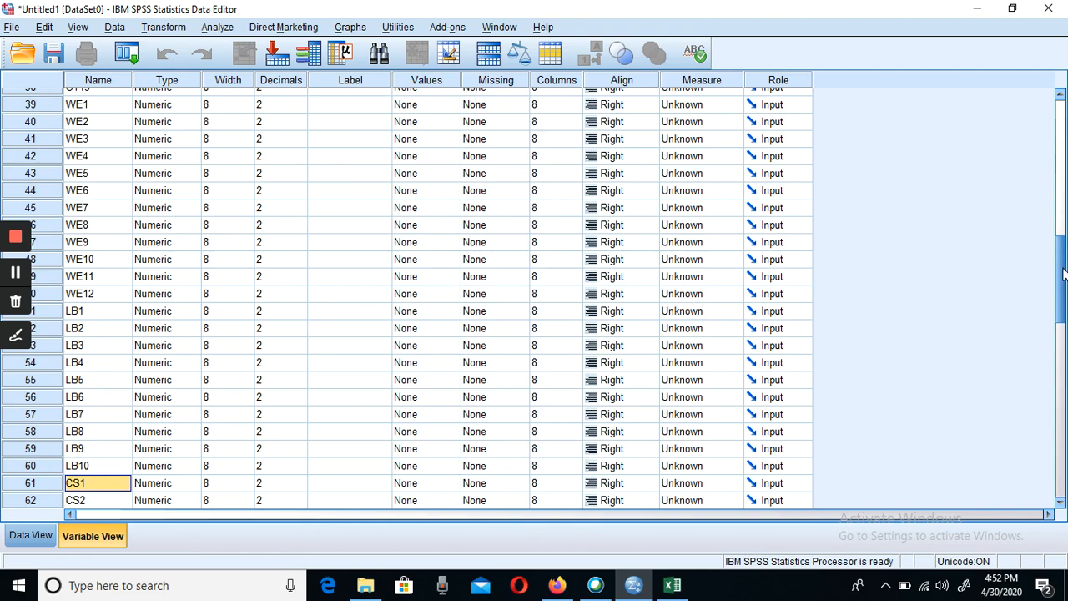
left_click_drag(1060, 269, 1000, 127)
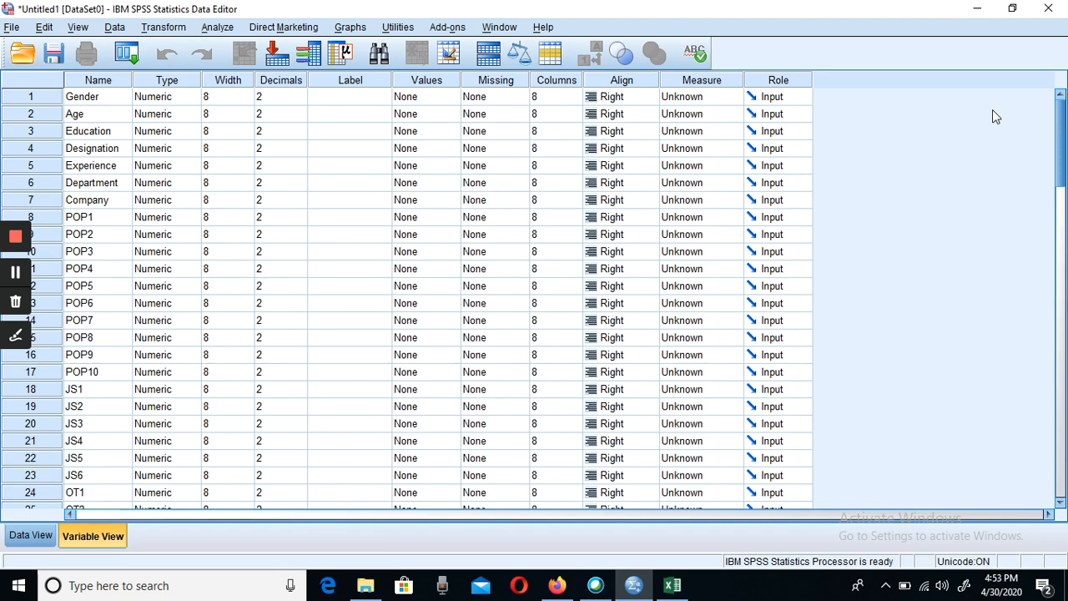
- Save the dataset to the Desktop as an SPSS Statistics file named Research Class and minimize the output viewer
key("ctrl+s")
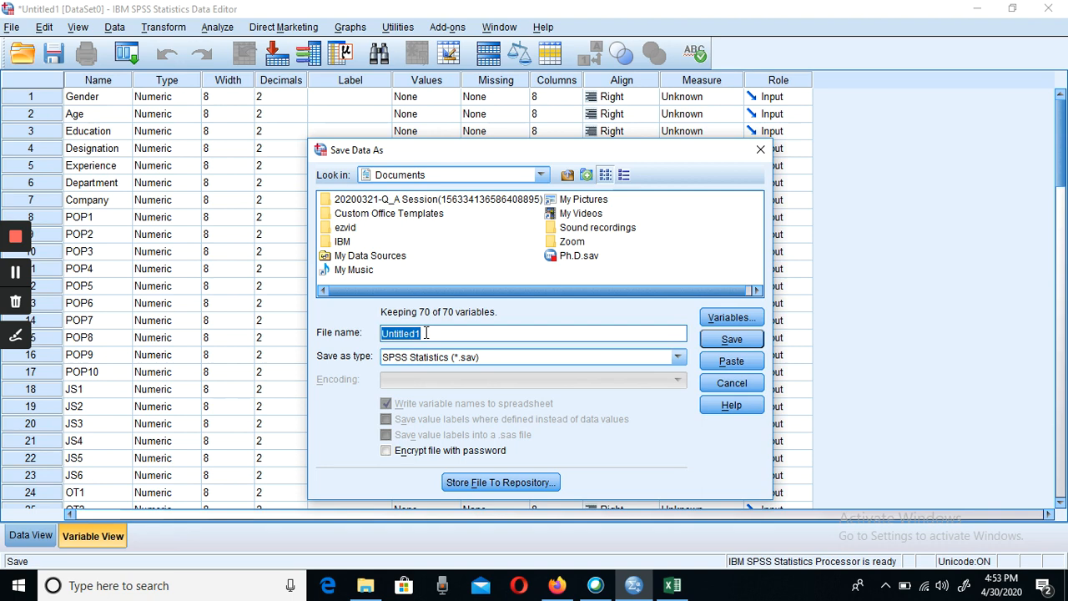
left_click(542, 174)
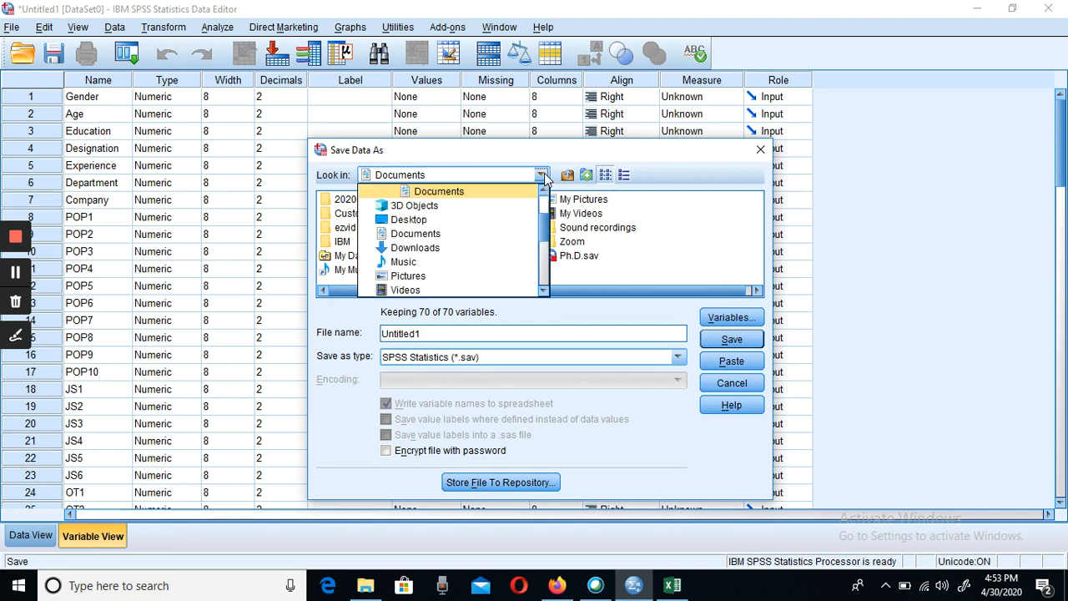
left_click(401, 220)
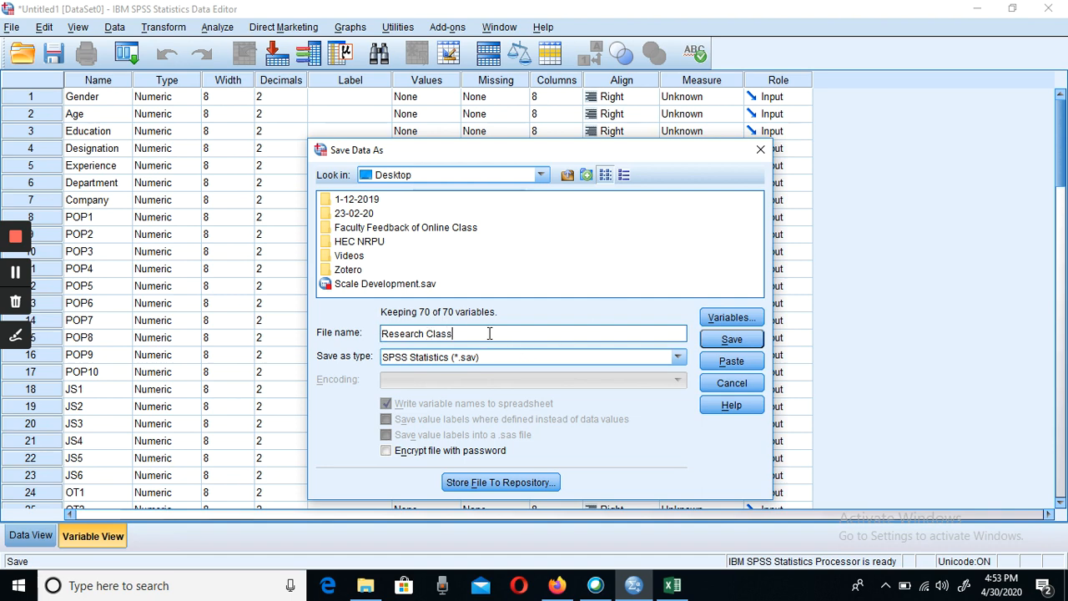
left_click(731, 341)
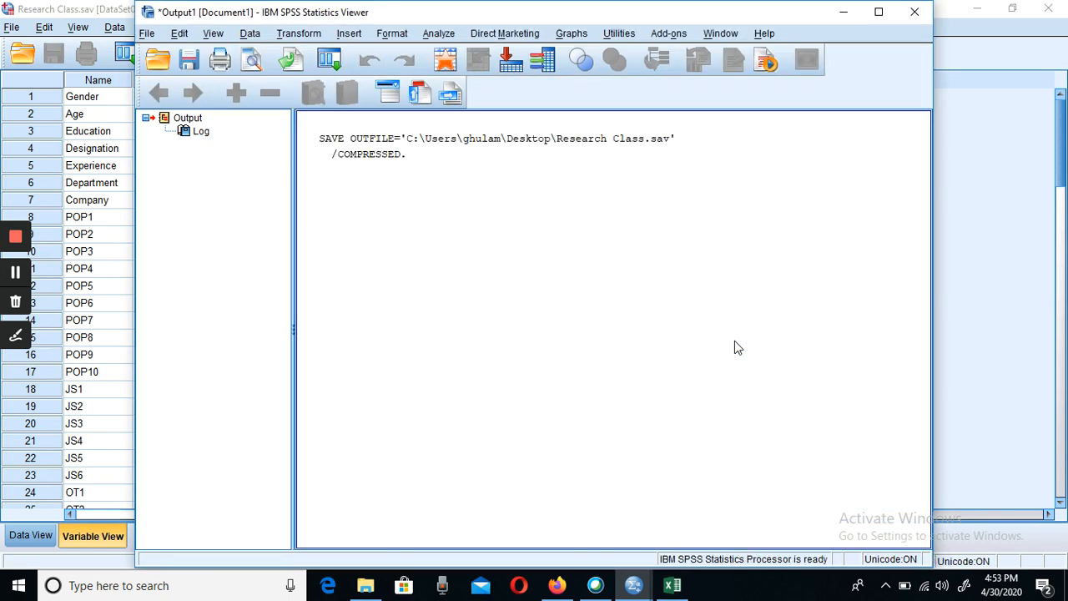
left_click(843, 13)
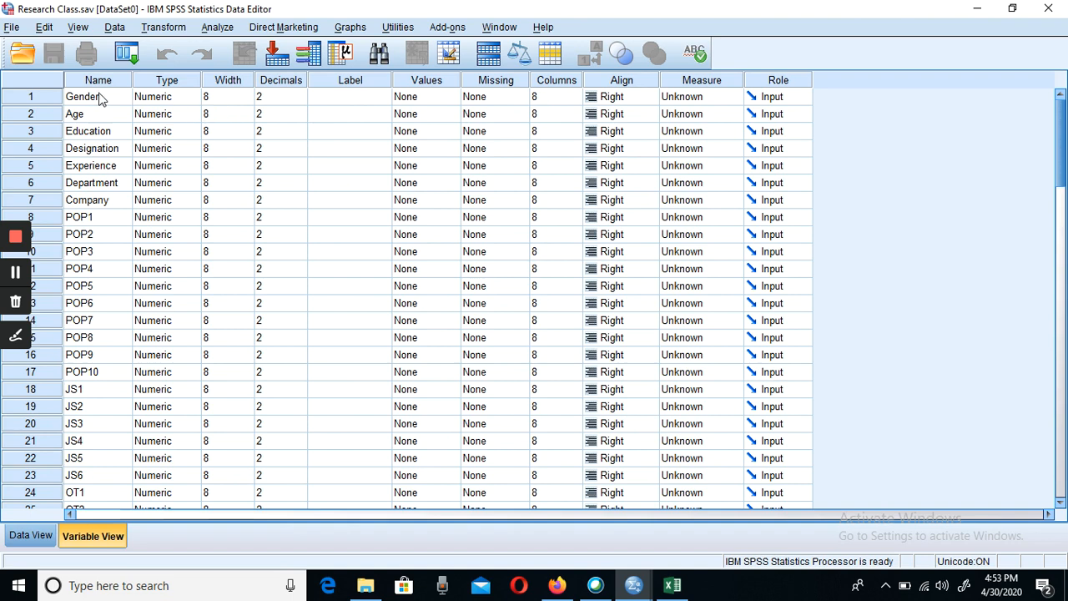
- Check the Gender variable's type settings, keeping Numeric with width 8 and 2 decimal places
left_click(181, 98)
left_click(192, 97)
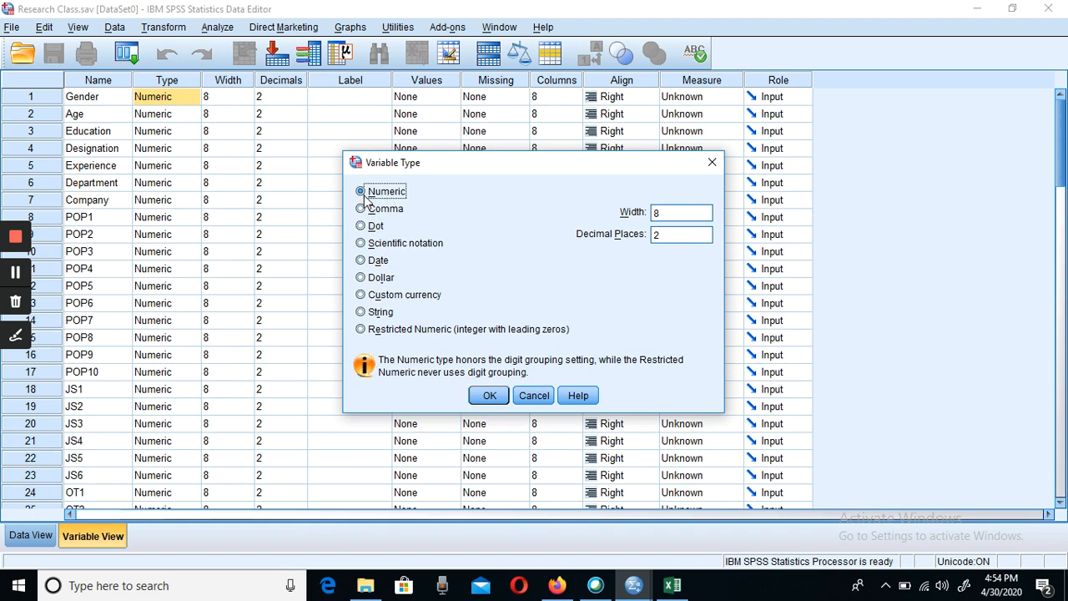
left_click(491, 396)
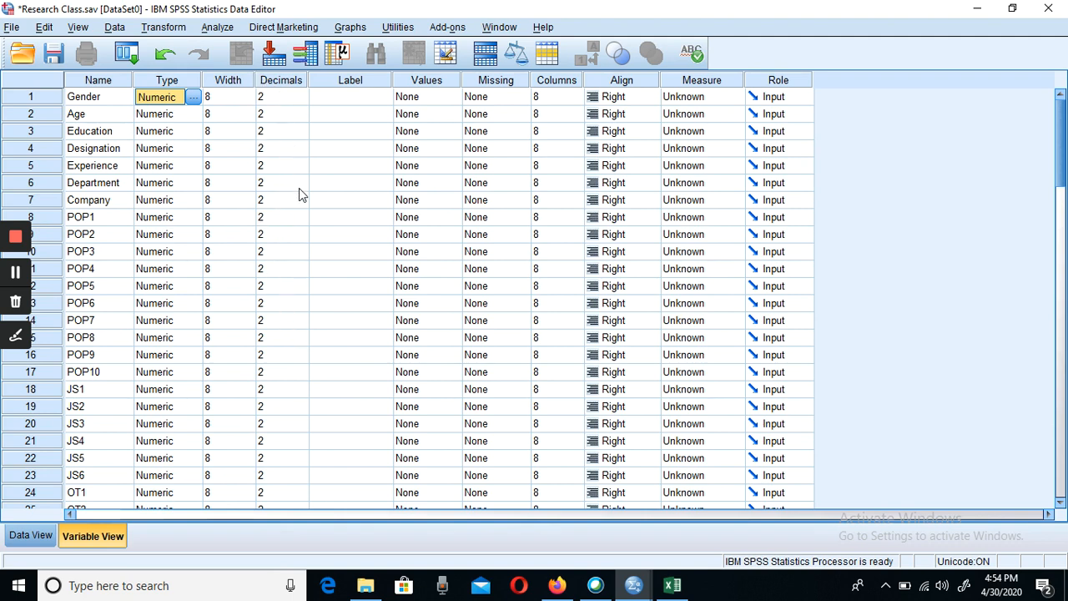
- Select POP1's label cell, switch to Excel and copy the ten Perceived Organizational Performance statements from cells C6 to C15
left_click(365, 102)
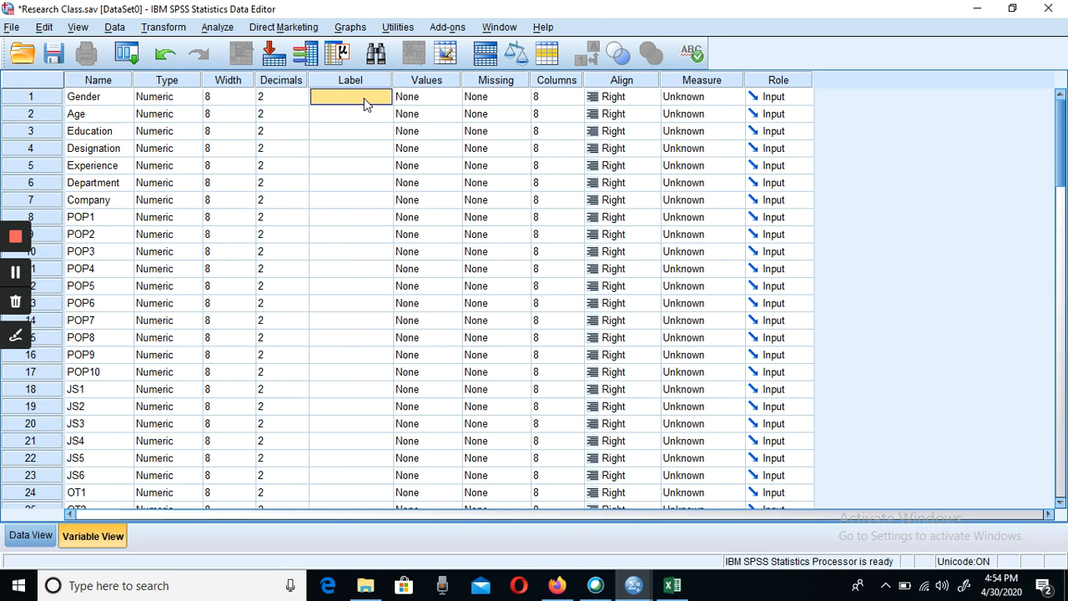
left_click(364, 234)
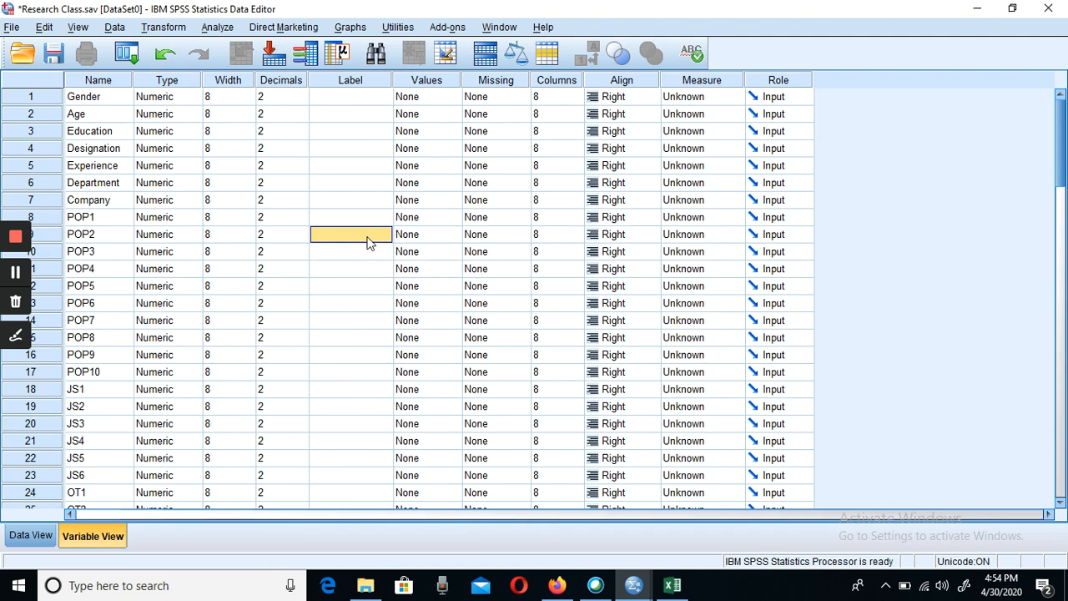
key("Up")
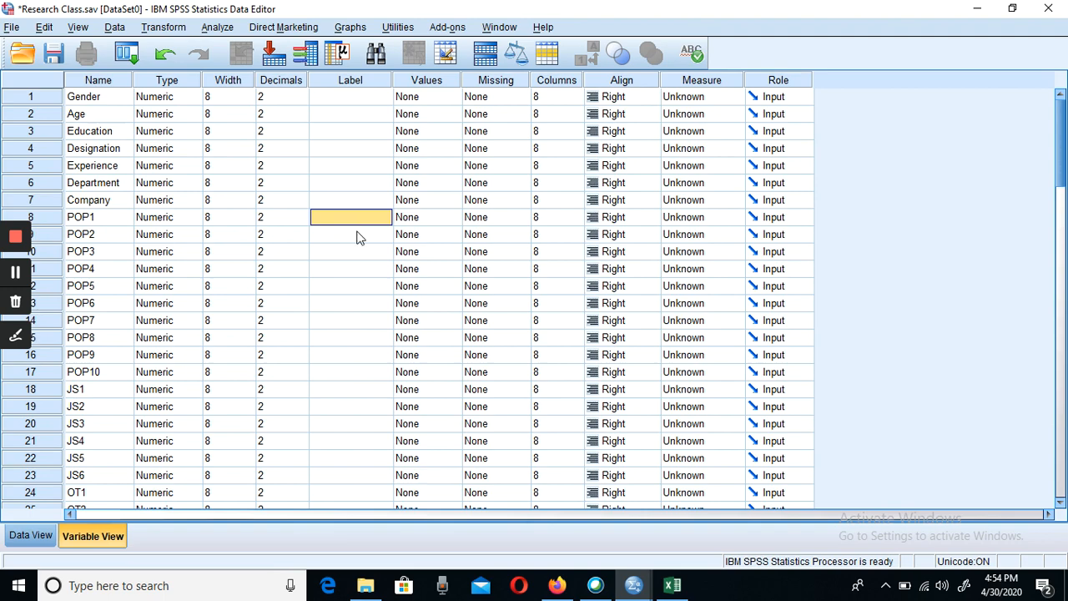
left_click(671, 587)
left_click_drag(1053, 474, 993, 202)
left_click(259, 316)
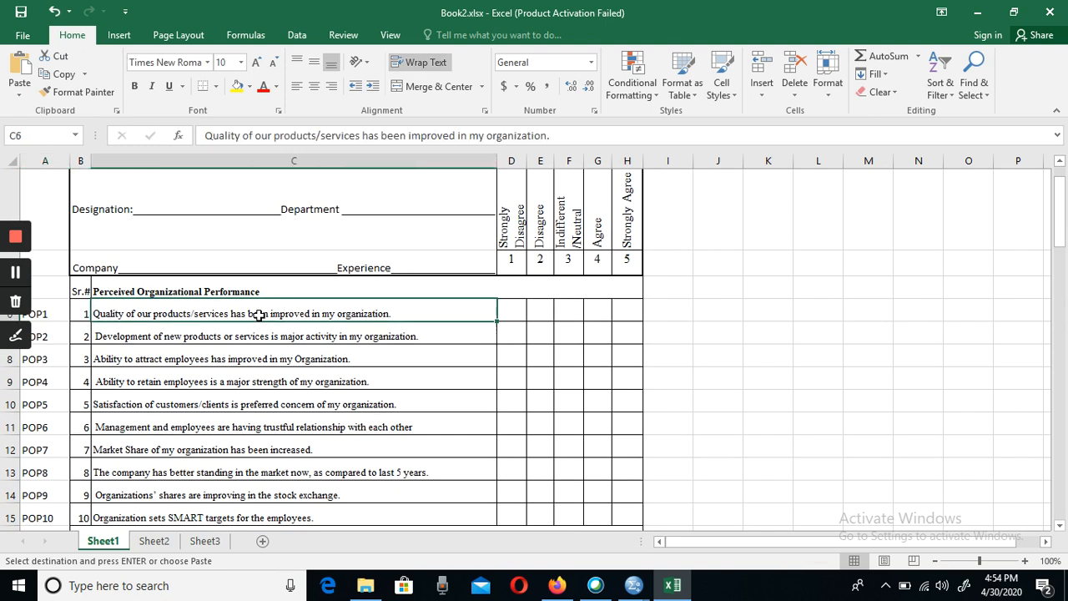
key("shift+Down")
key("shift+Down")
key("shift+Down")
key("shift+Down")
key("shift+Down")
key("shift+Down")
key("shift+Down")
key("shift+Down")
key("shift+Down")
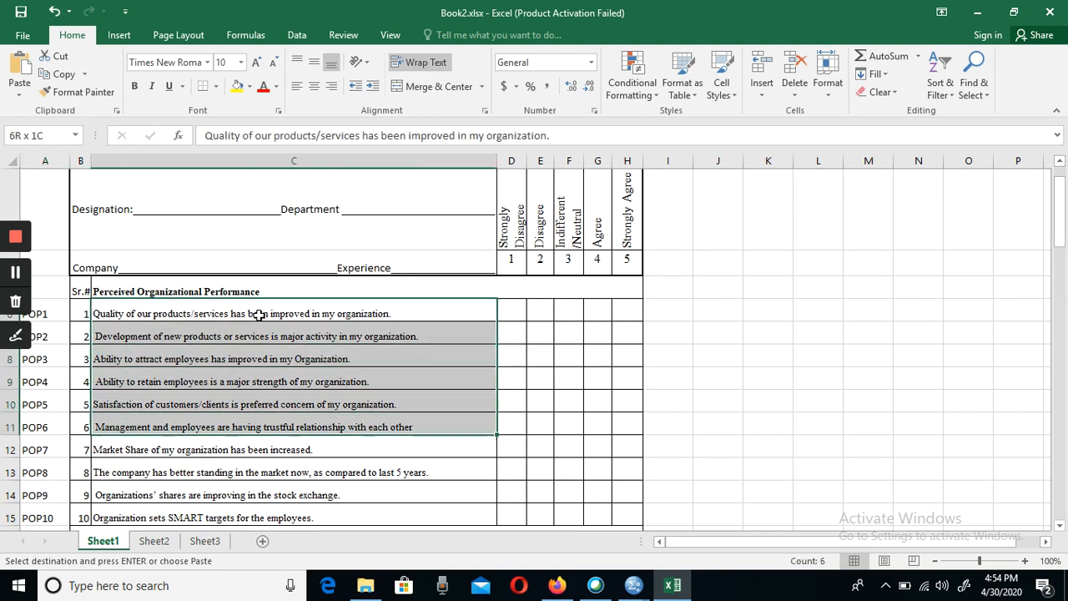
key("ctrl+v")
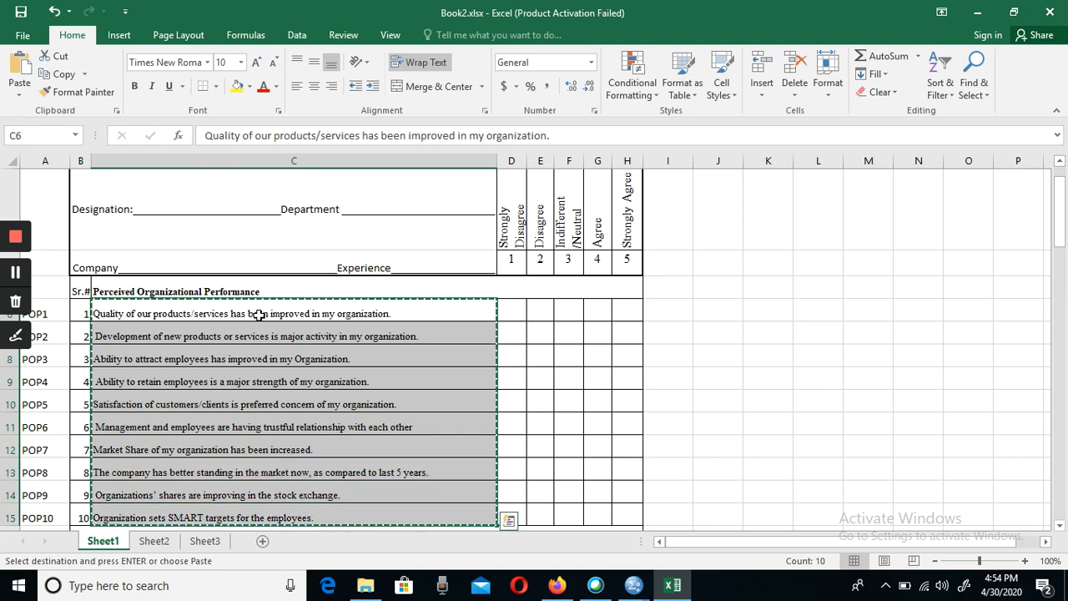
- Switch to SPSS and paste the copied statements as the labels of variables POP1 to POP10
left_click(635, 586)
left_click(602, 515)
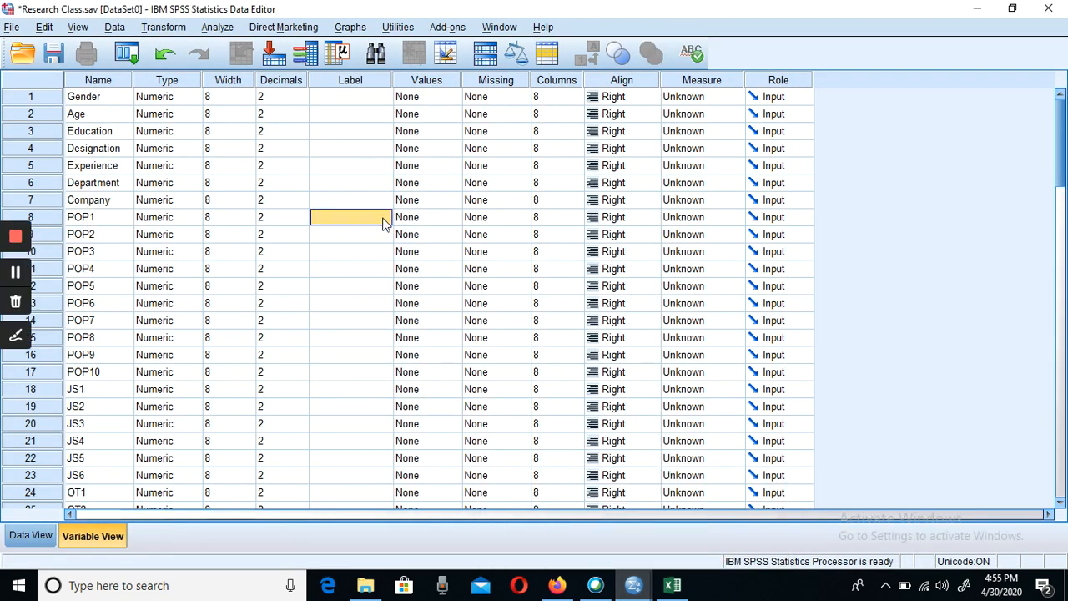
key("ctrl+v")
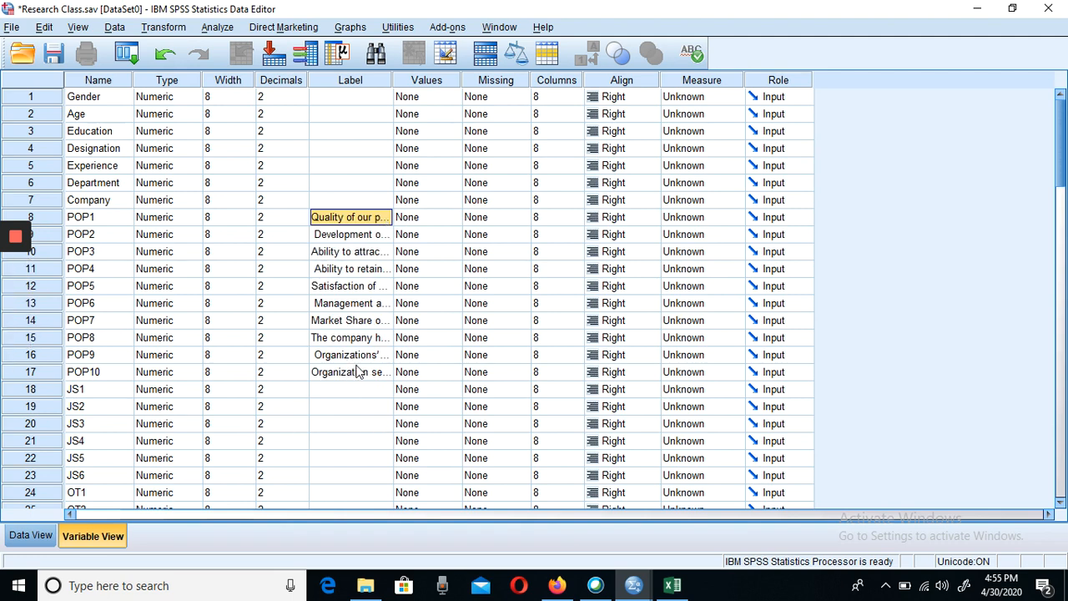
- Delete the pasted statement labels from variables POP1 to POP10
left_click(350, 303)
left_click(342, 219)
key("shift+Down")
key("shift+Down")
key("shift+Down")
key("shift+Down")
key("shift+Down")
key("shift+Down")
key("shift+Down")
key("shift+Down")
key("shift+Down")
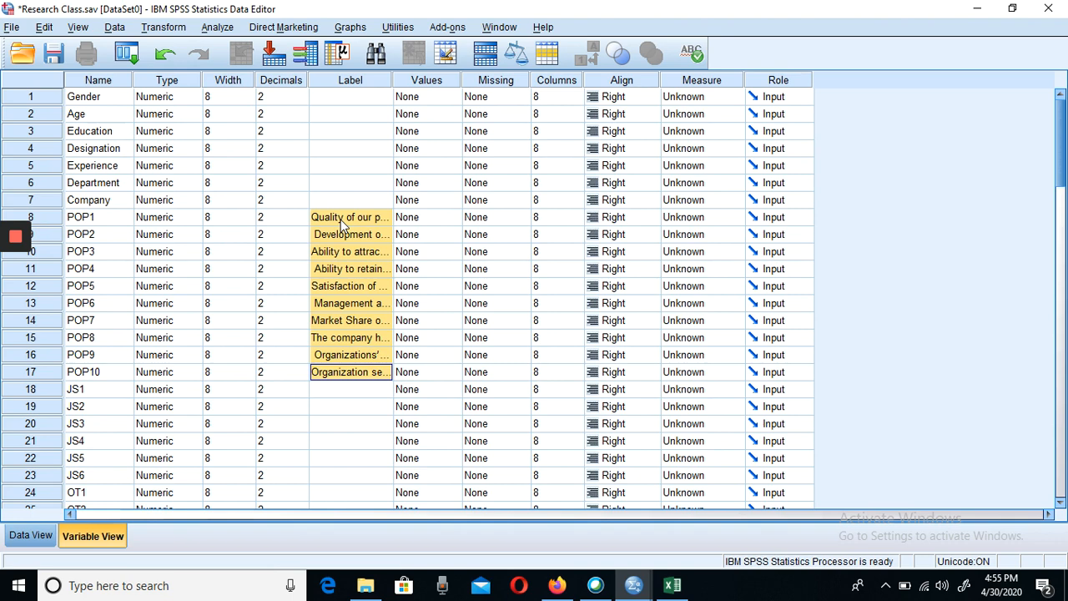
key("Delete")
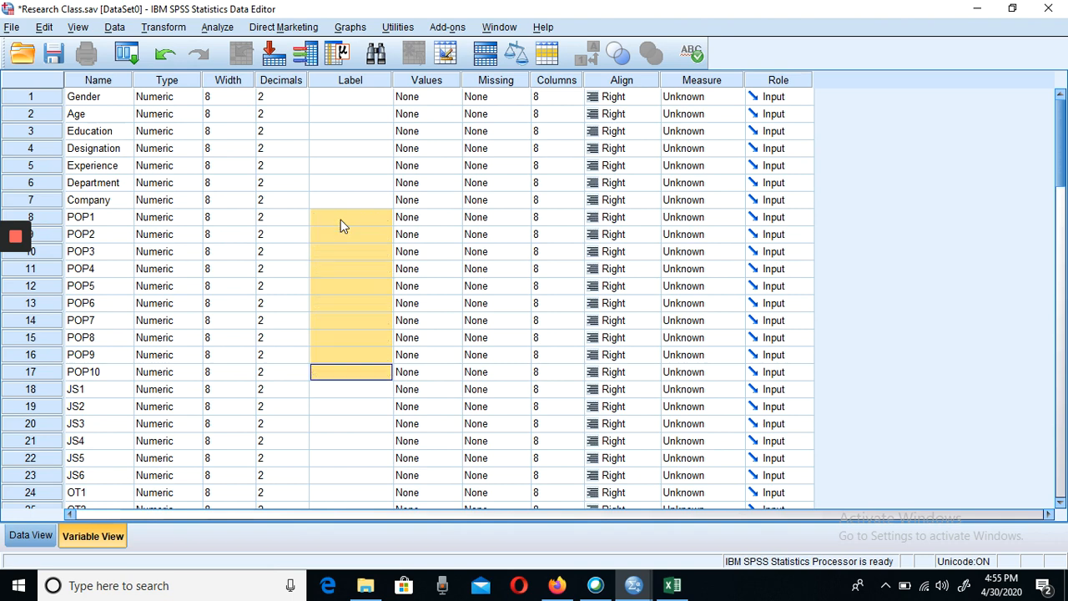
left_click(368, 430)
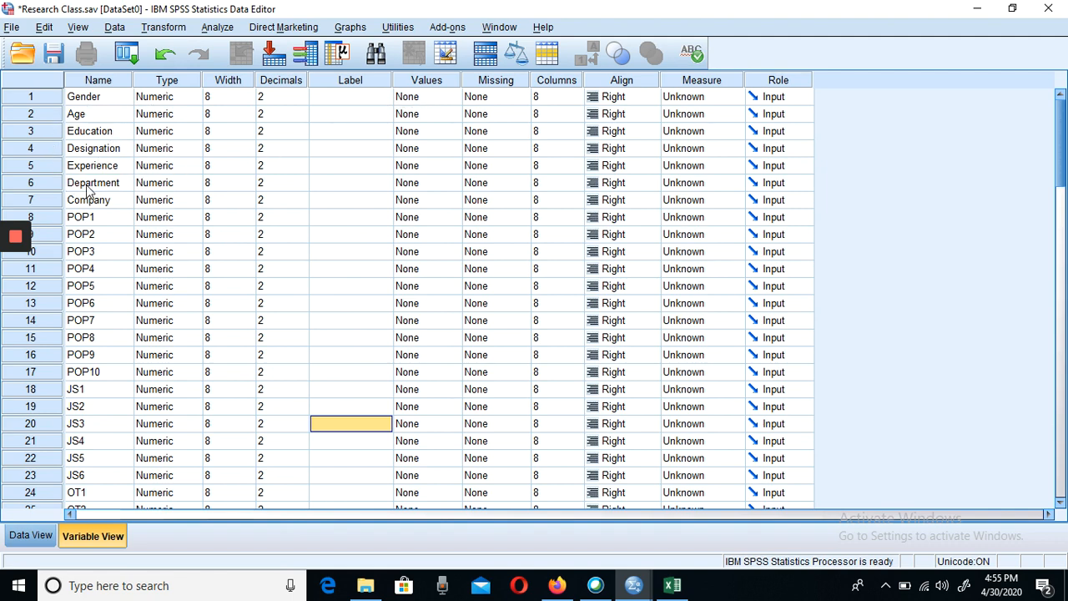
- Select the Values cell of the Gender variable
left_click(434, 103)
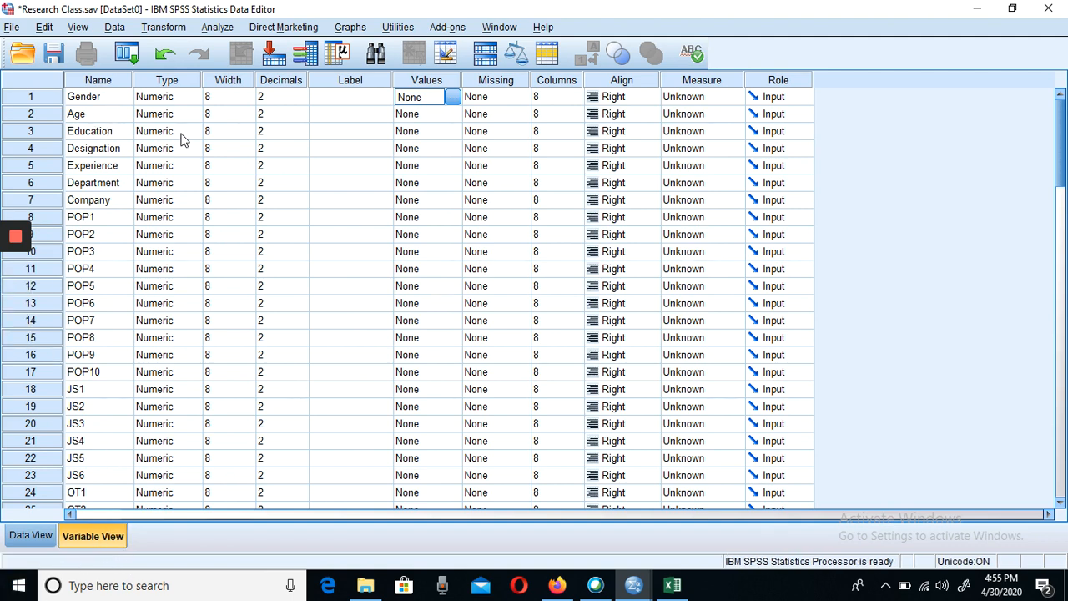
- Define the Gender variable's value labels as 1 = "Male" and 2 = "Female"
left_click(453, 97)
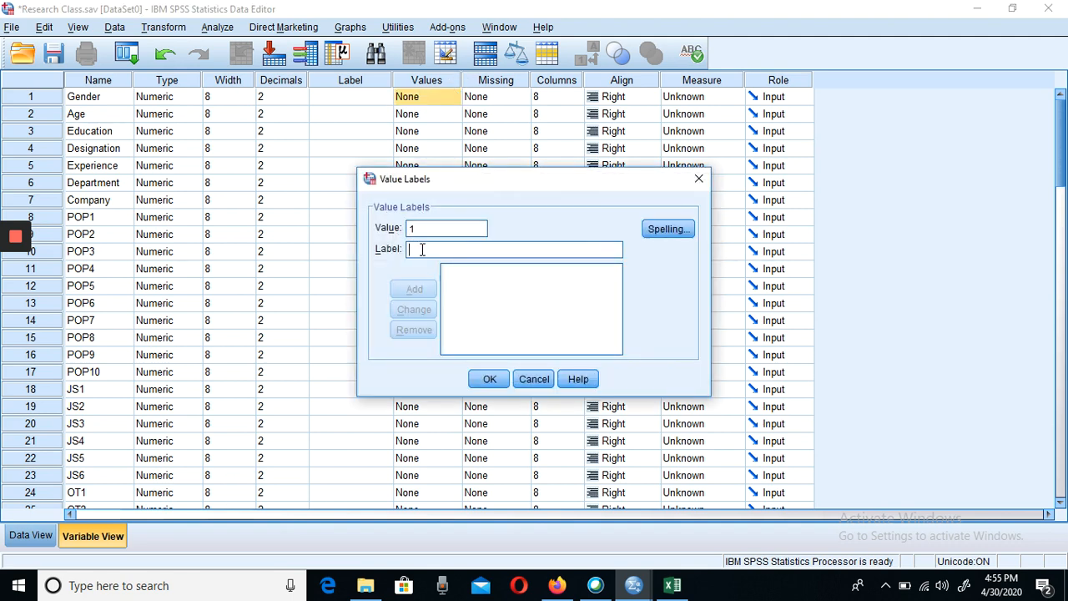
type("Ma")
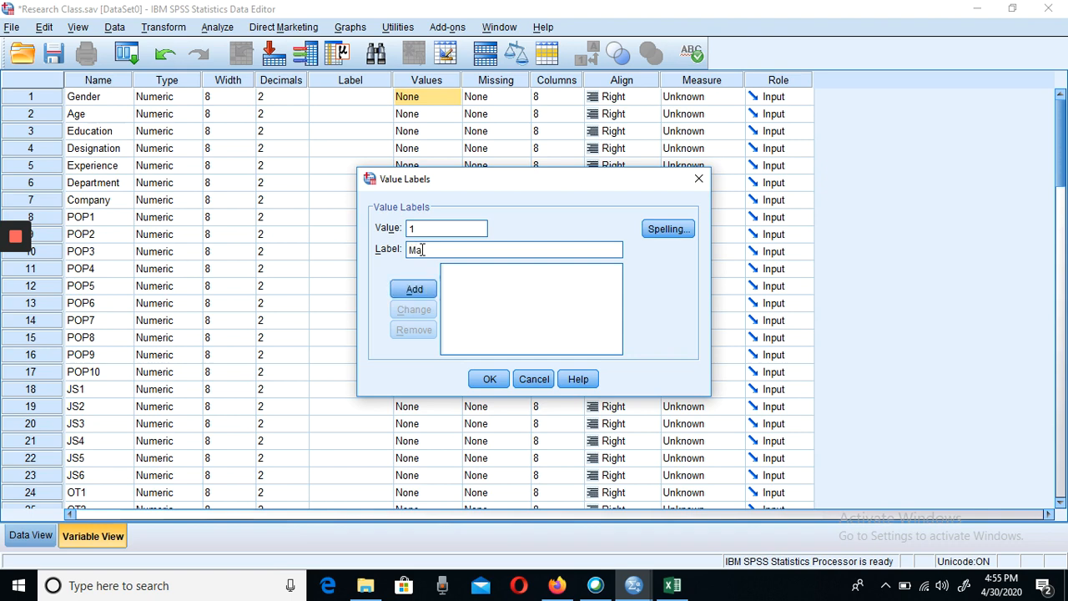
type("le")
left_click(412, 290)
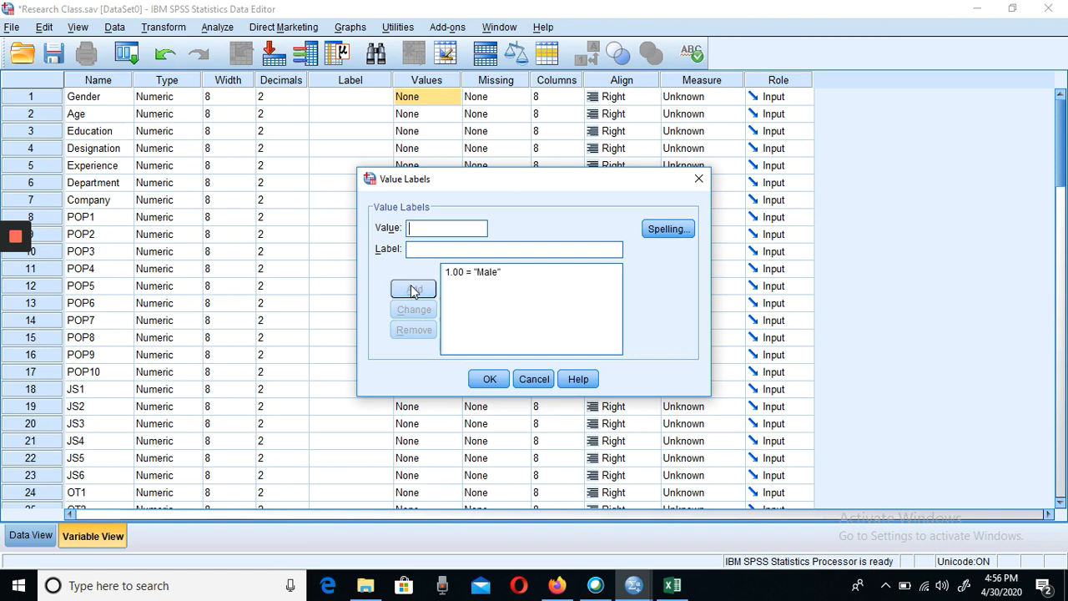
type("2")
left_click(421, 249)
type("Female")
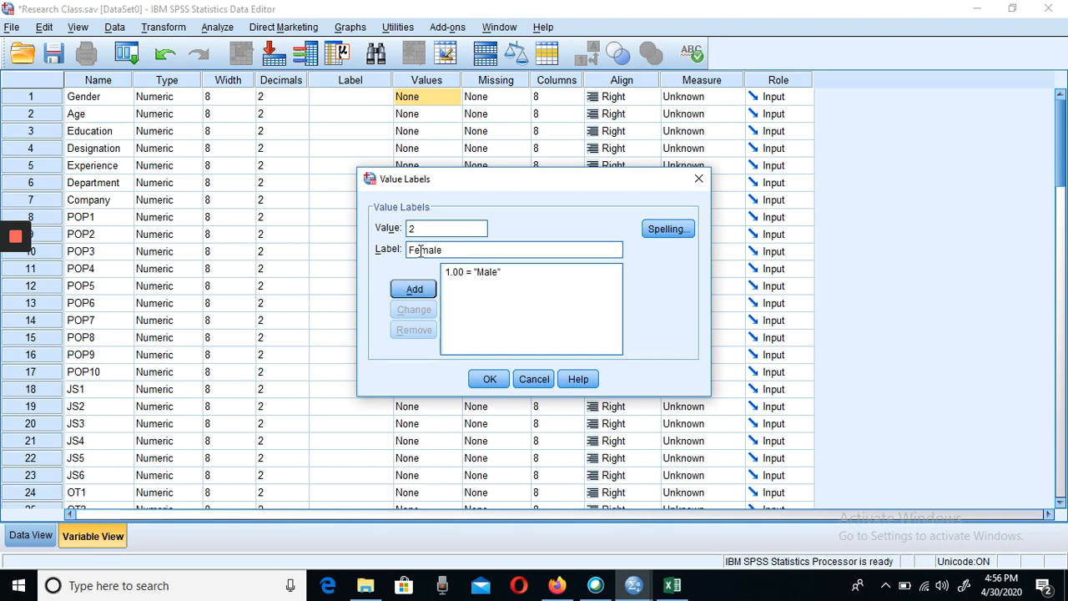
left_click(410, 291)
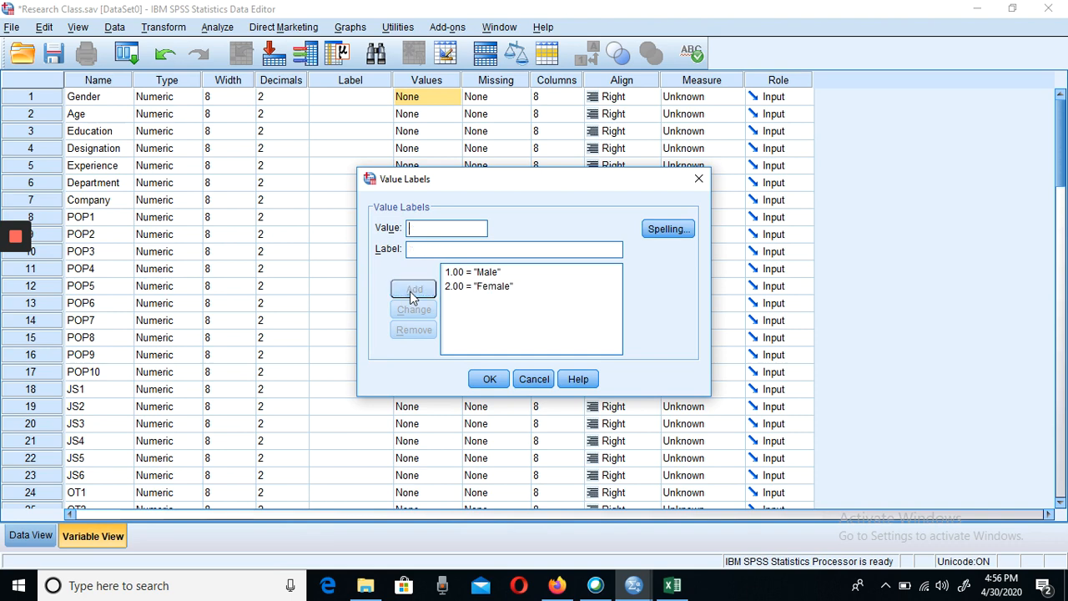
left_click(488, 379)
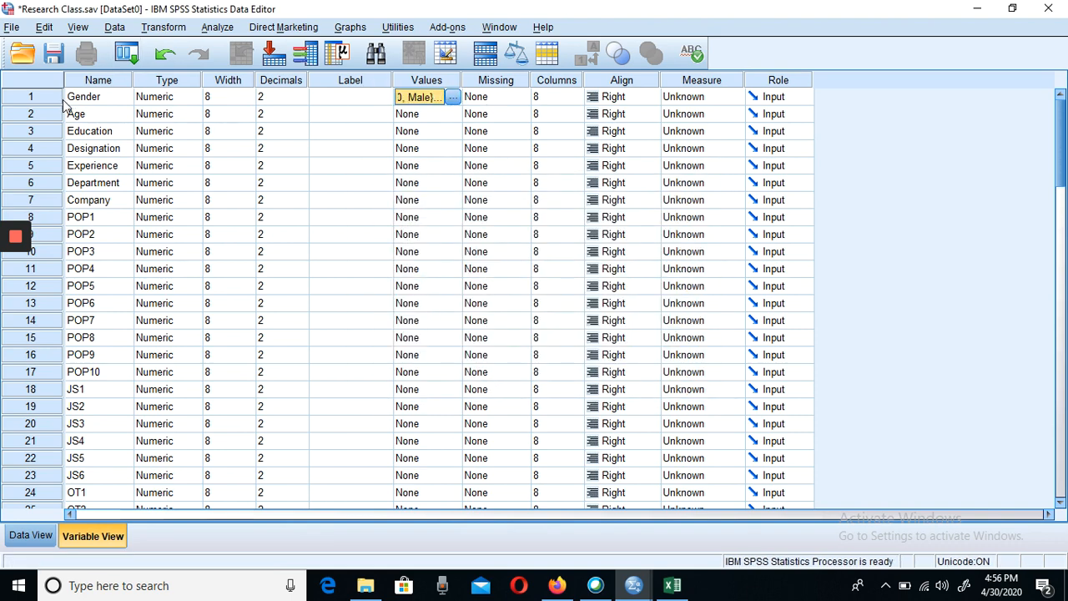
- Open the value labels of the Age variable and add 1 = "20-30years"
left_click(448, 117)
left_click(453, 115)
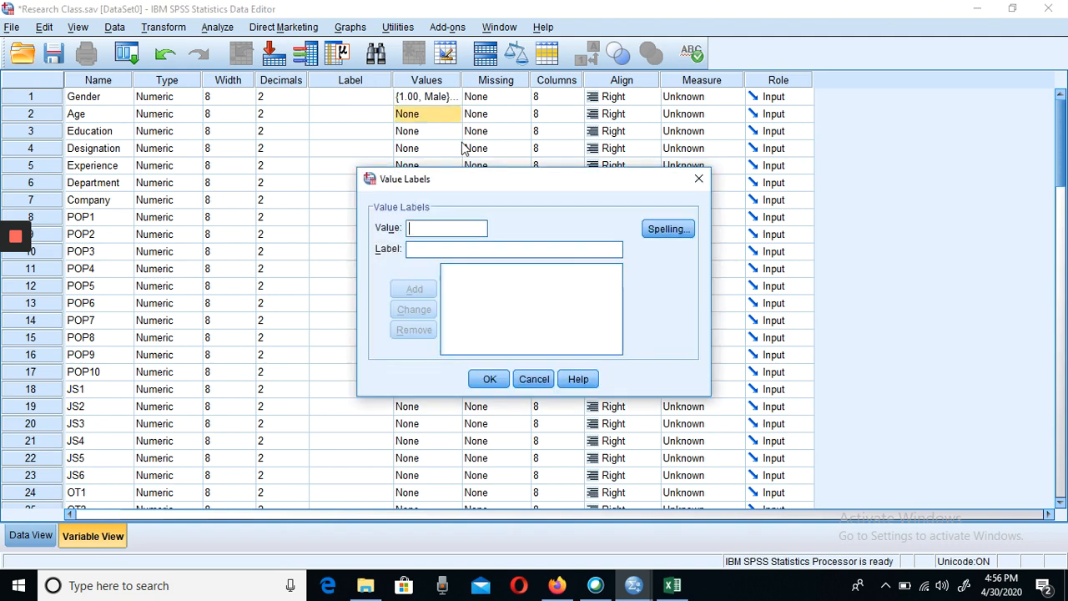
mouse_move(667, 589)
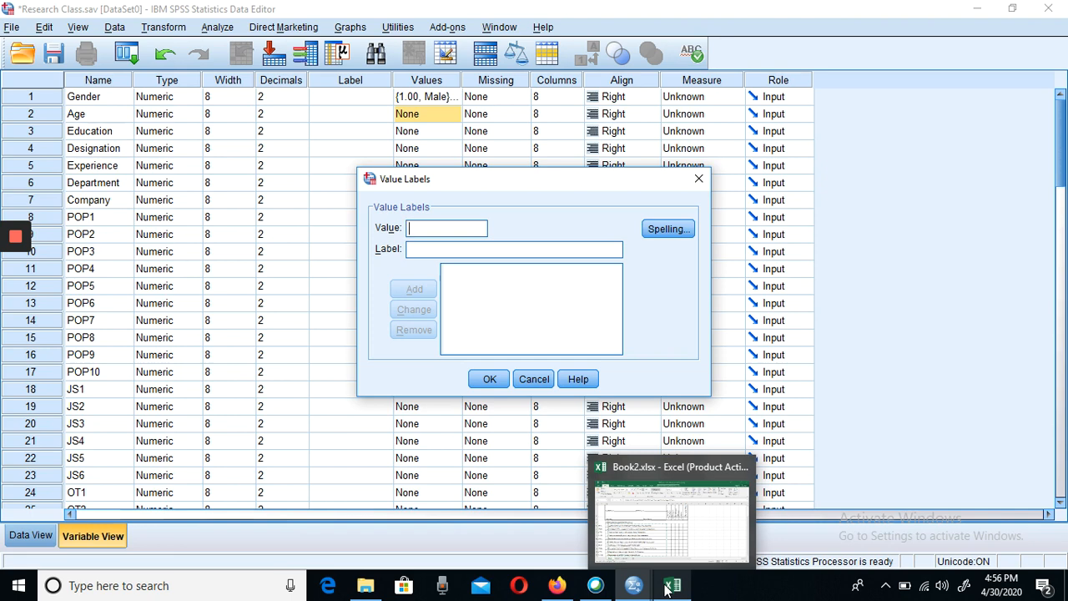
type("1")
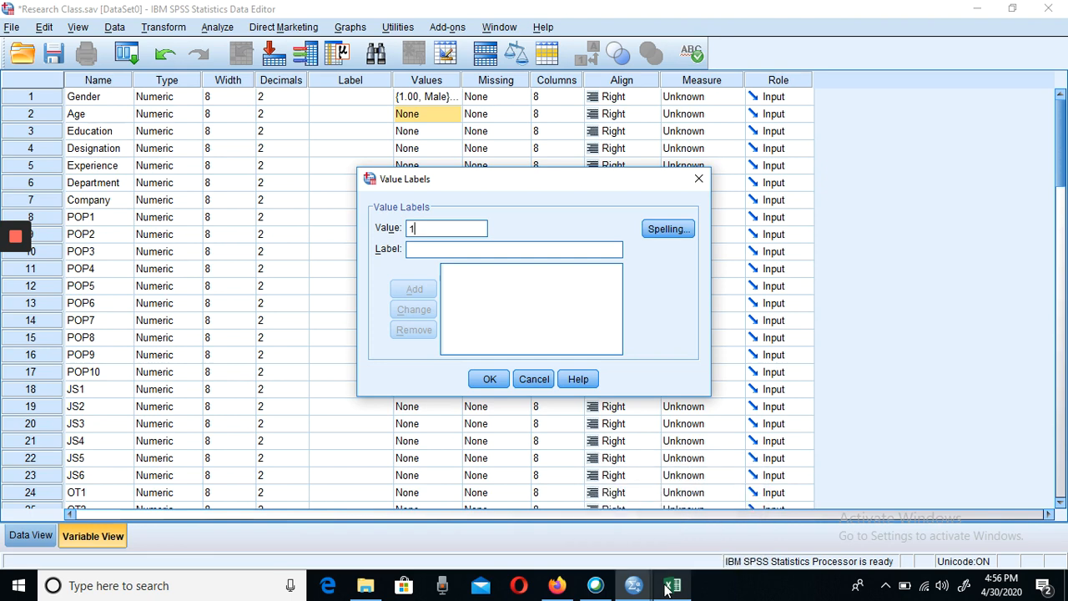
left_click(427, 249)
type("20")
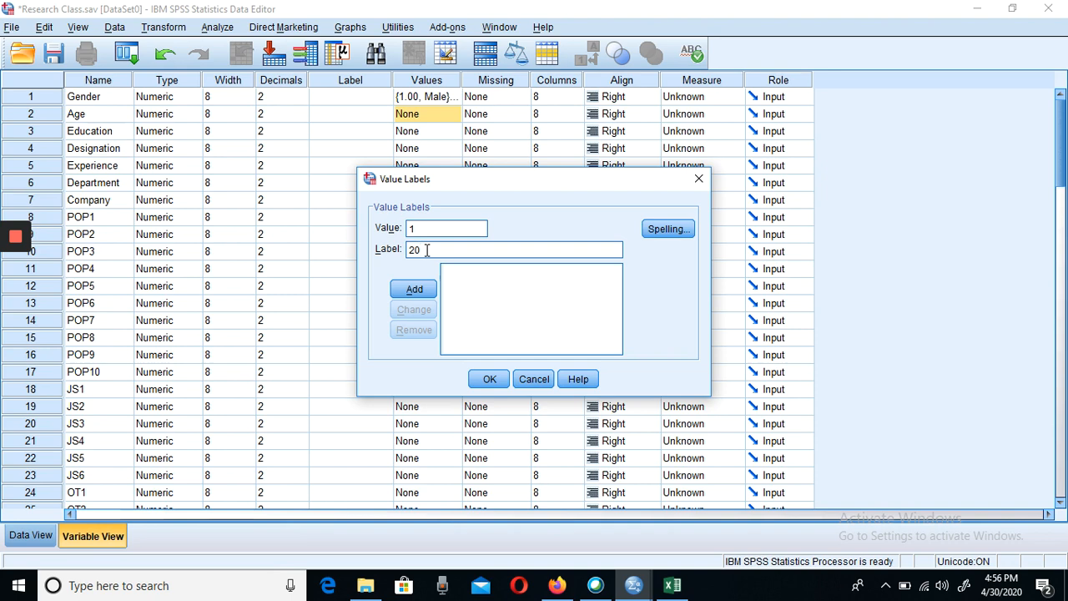
type("-")
type("30")
type("ya")
type("ars")
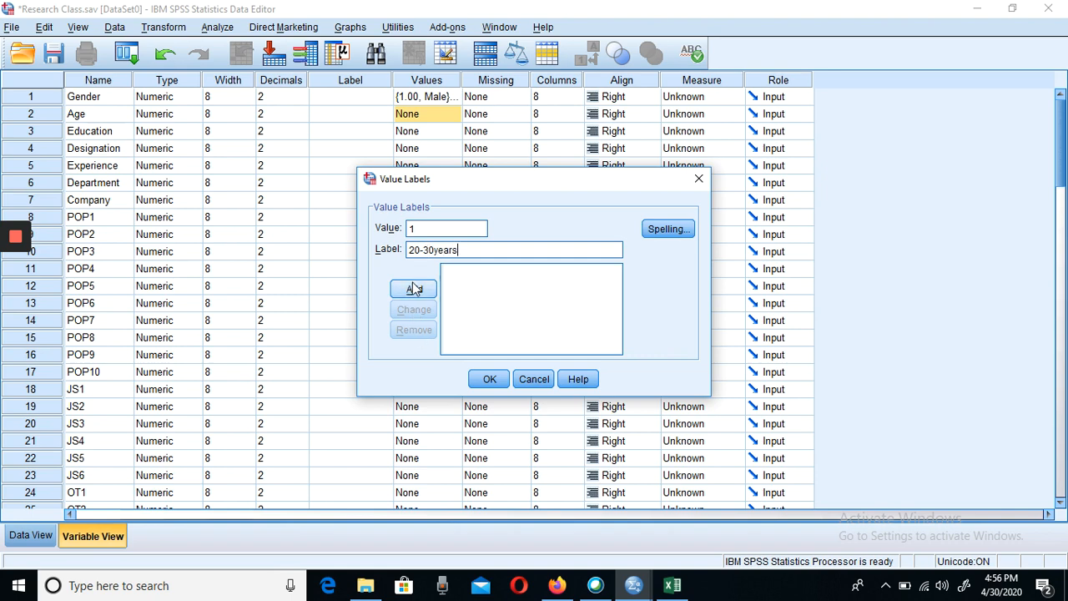
left_click(414, 288)
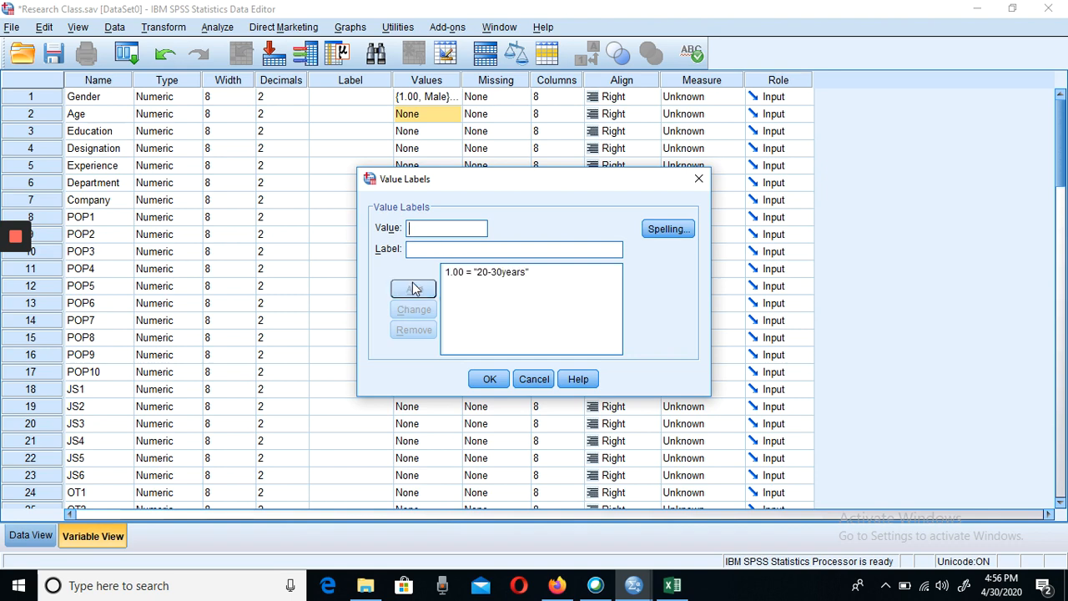
- Add the value label 2 = "31-40years" for Age
type("2")
left_click(437, 250)
type("31-")
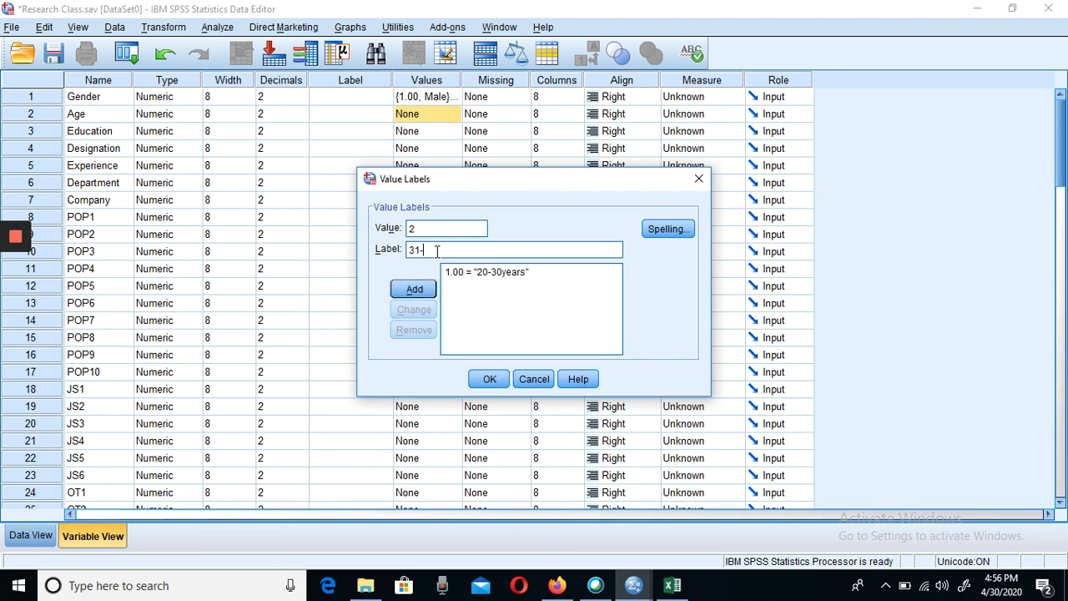
type("40years")
left_click(404, 298)
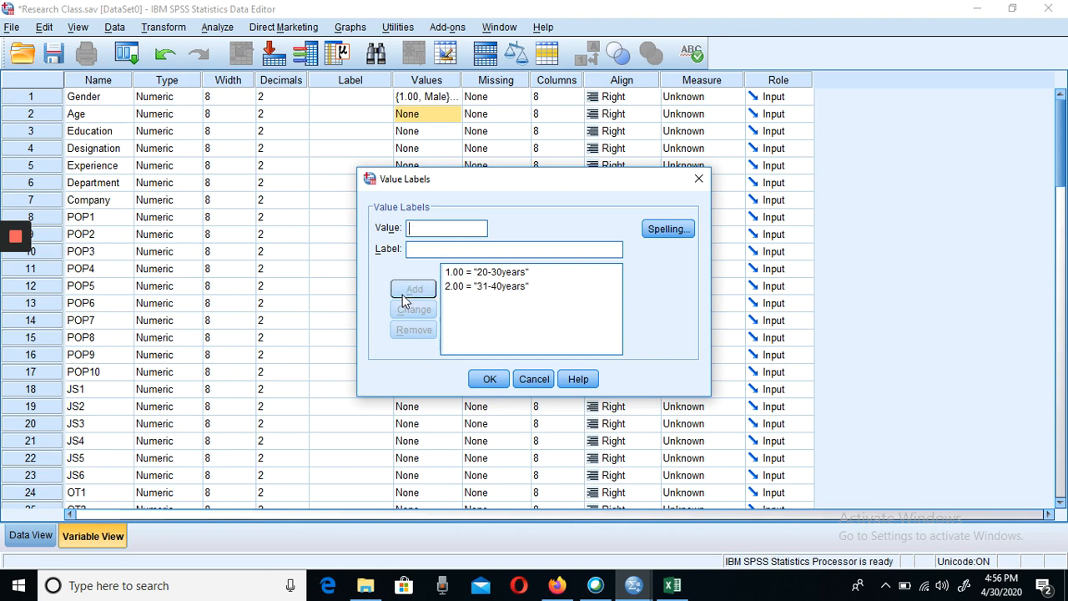
- Add the value label 3 = "41-50years" for Age
type("3")
left_click(440, 248)
type("41")
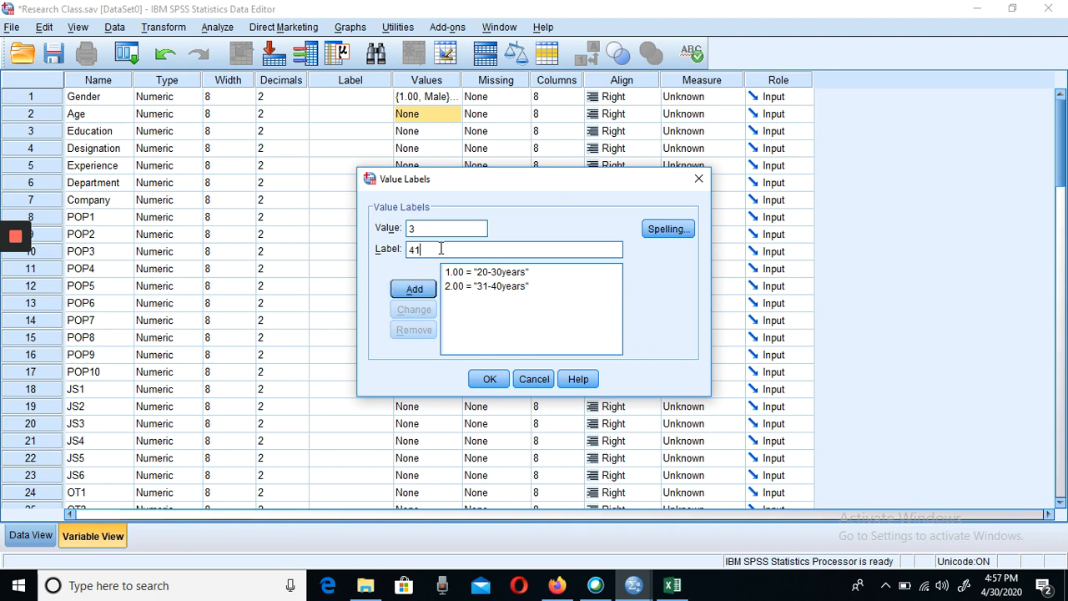
type("-50years")
left_click(411, 292)
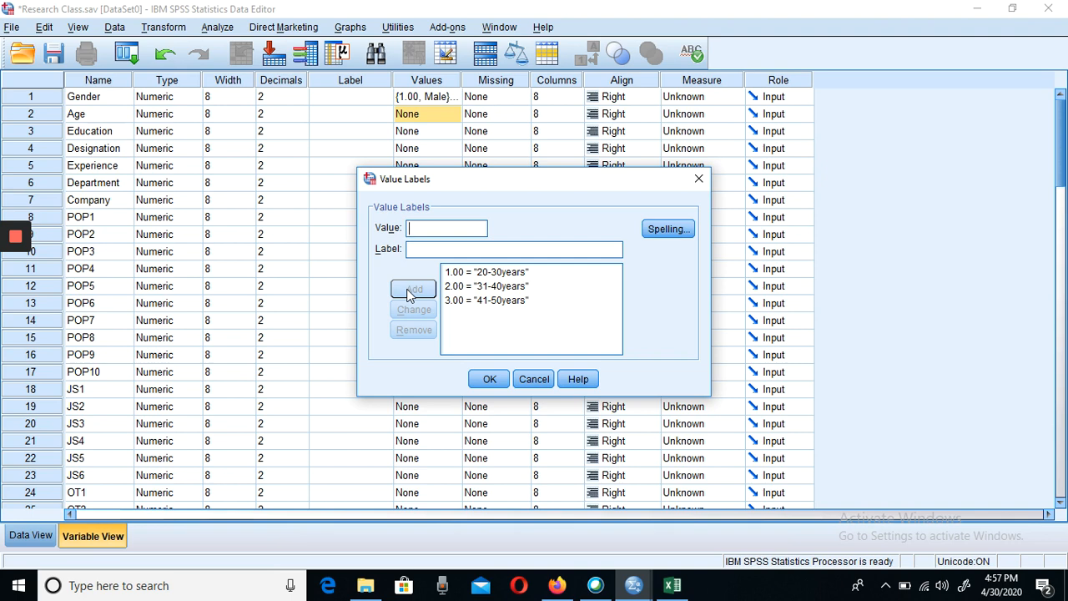
- Add the value label 4 = "51-60years" for Age and apply the Age value labels
type("4")
left_click(432, 251)
type("51-60years")
left_click(417, 291)
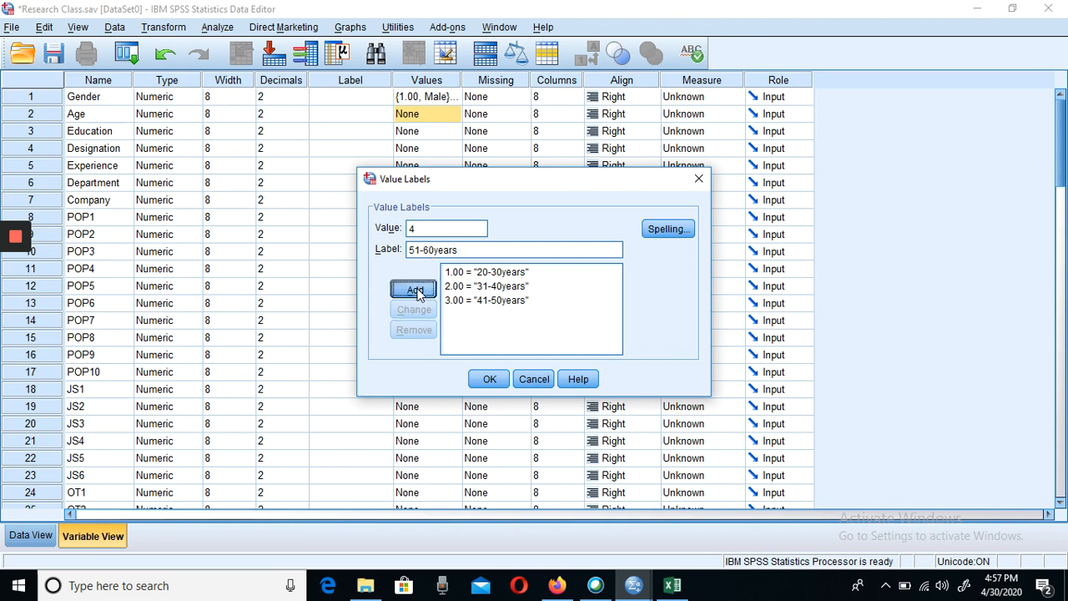
left_click(490, 380)
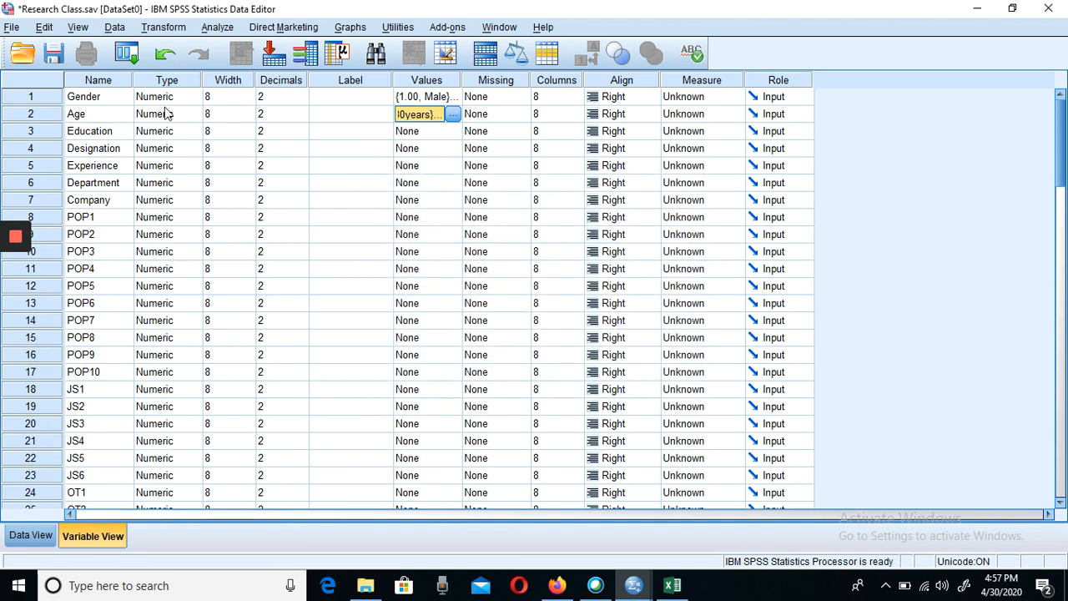
- Open the value labels of the Education variable and add 1 = "16 year"
left_click(429, 131)
left_click(451, 132)
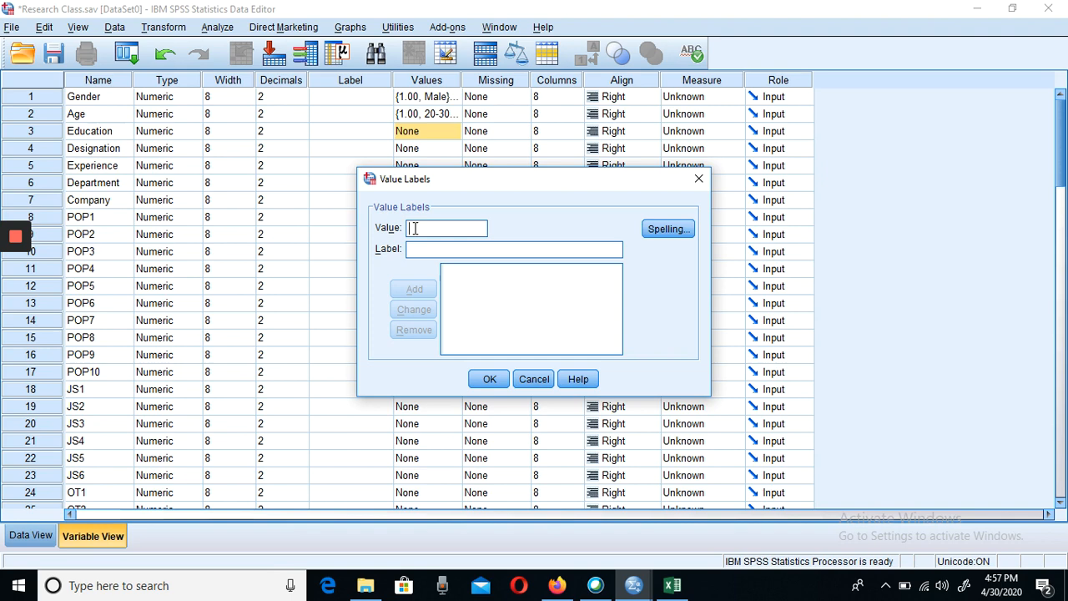
type("1")
type("10")
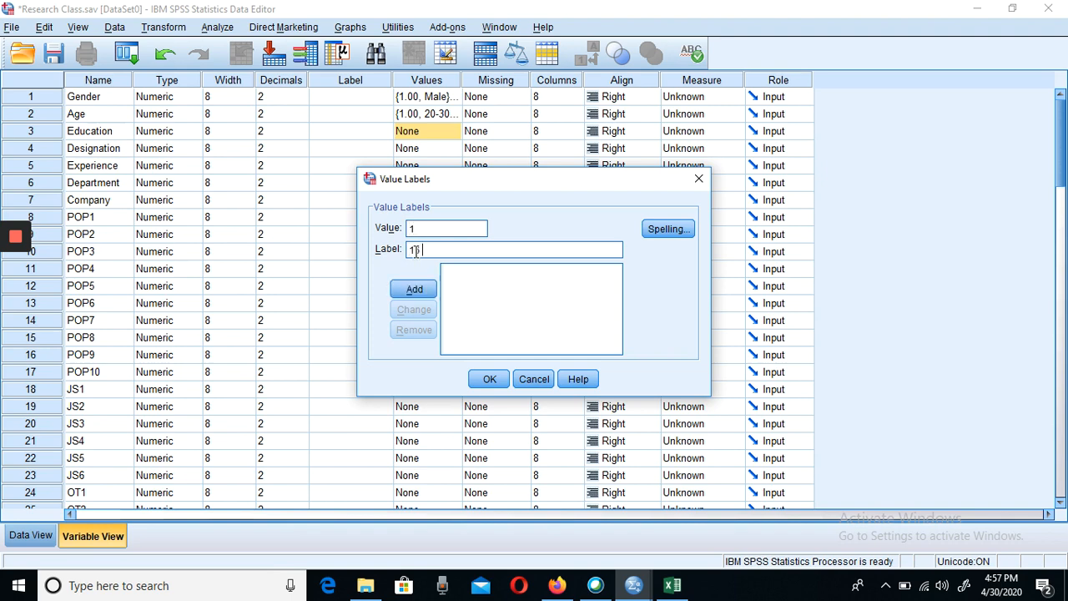
type(" years")
key("BackSpace")
left_click(407, 295)
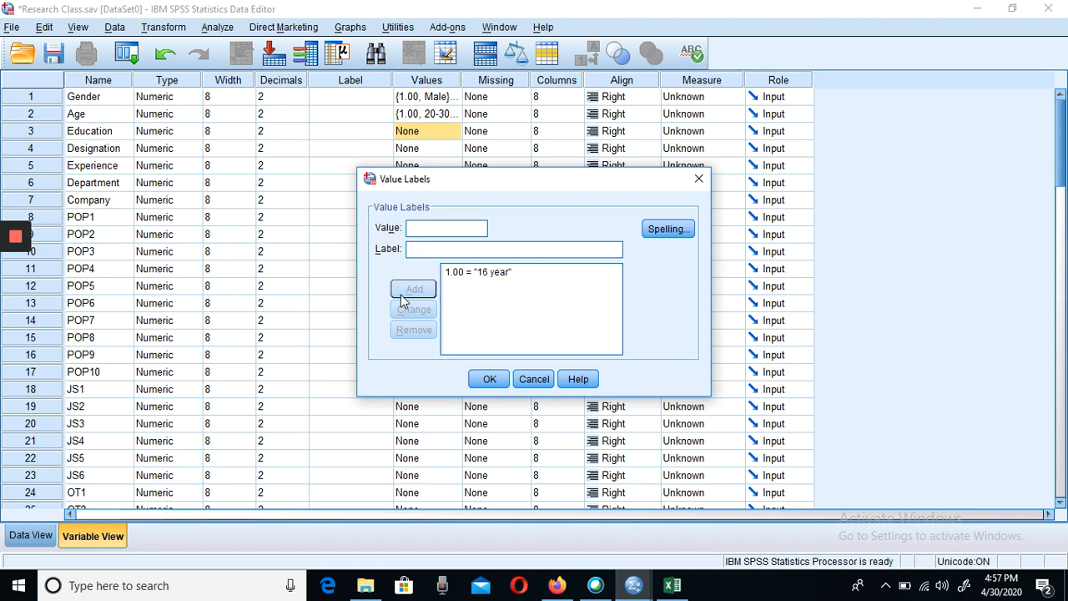
type("2")
left_click(445, 253)
type("18 y")
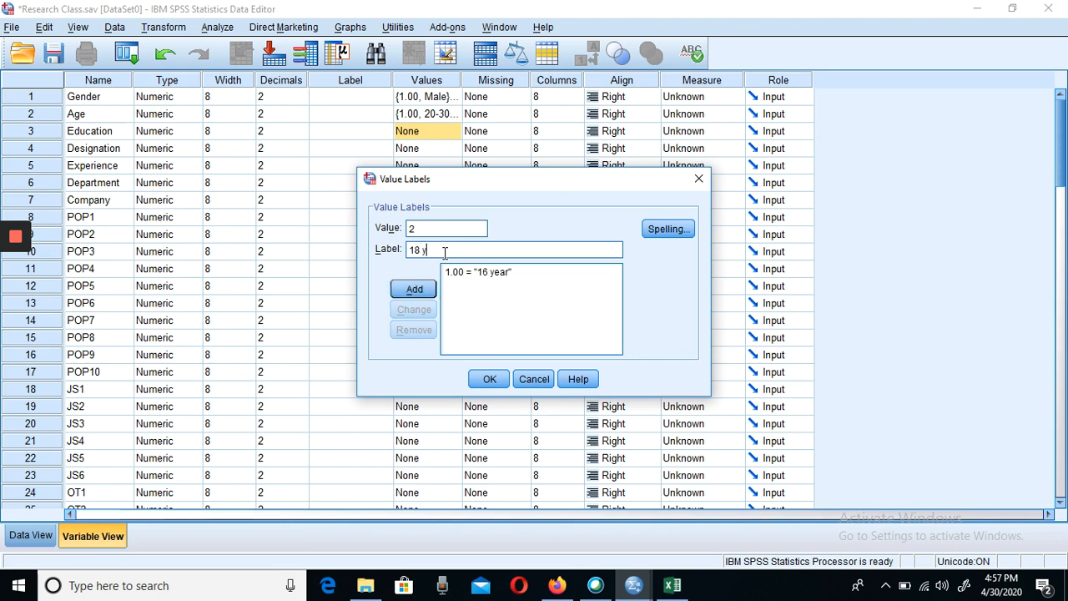
type("ears")
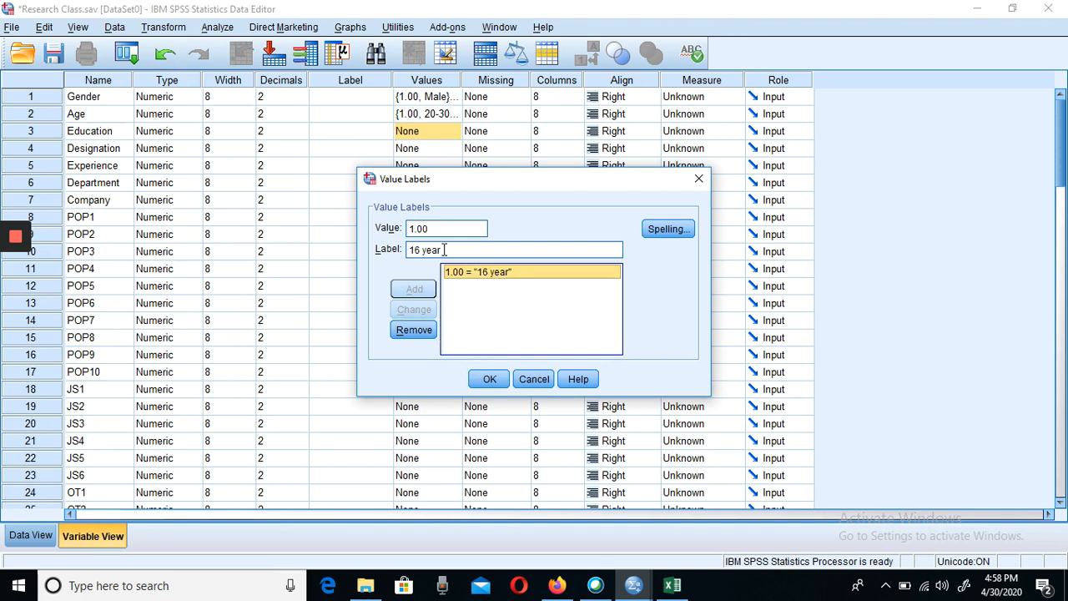
- Change the label of Education value 1 to "10 years"
left_click(451, 249)
key("BackSpace")
key("BackSpace")
key("BackSpace")
key("BackSpace")
key("BackSpace")
key("BackSpace")
key("BackSpace")
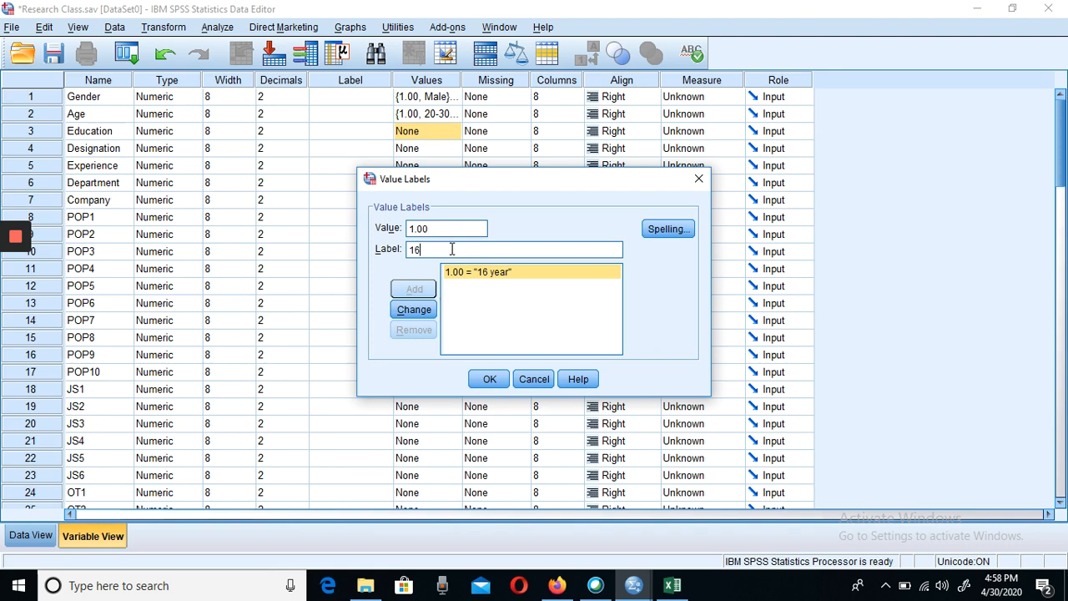
type("10 years")
left_click(417, 312)
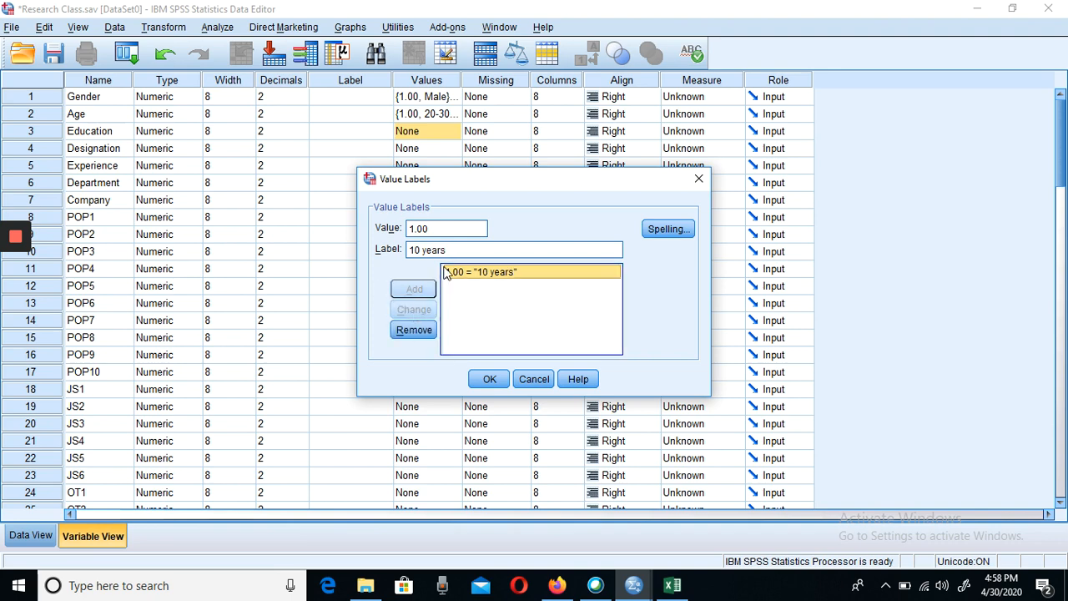
- Add the value label 2 = "12 years" for Education
left_click(441, 233)
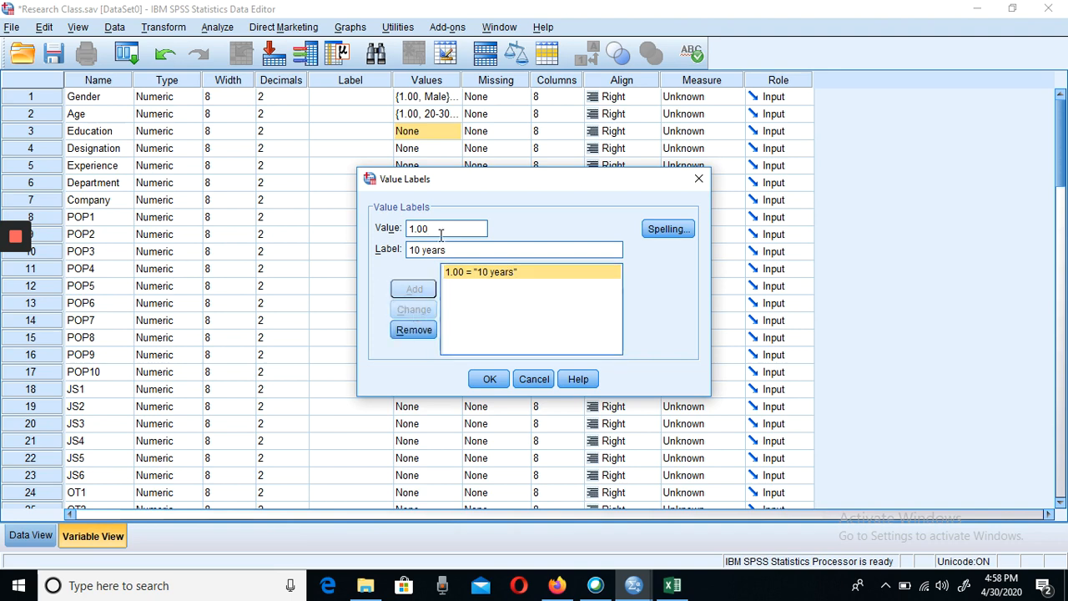
key("BackSpace")
key("BackSpace")
key("BackSpace")
key("BackSpace")
type("2")
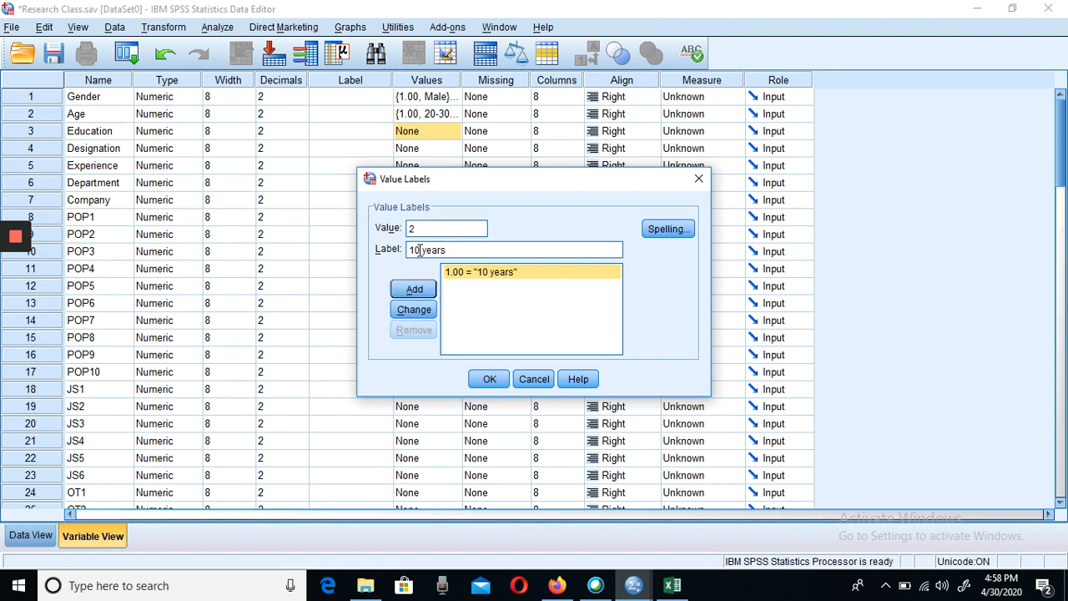
left_click(419, 250)
key("BackSpace")
type("2")
left_click(414, 290)
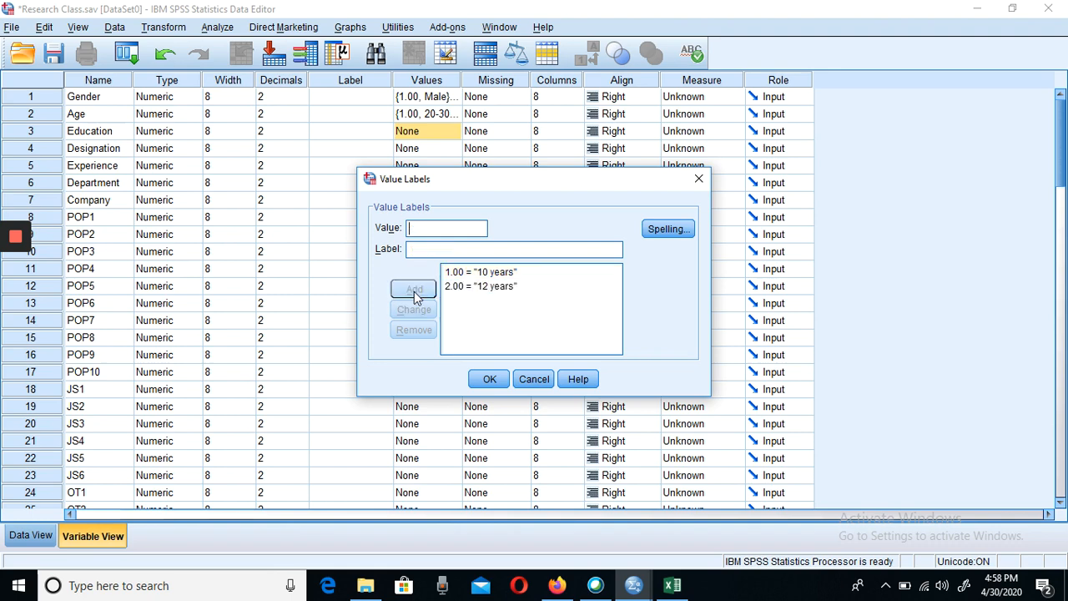
- Add the Education value labels 3 = "14 years" and 4 = "16 years"
type("3.00 = \"")
type("14 yea")
type("rs")
left_click(418, 290)
type("4")
left_click(422, 249)
type("16 yea")
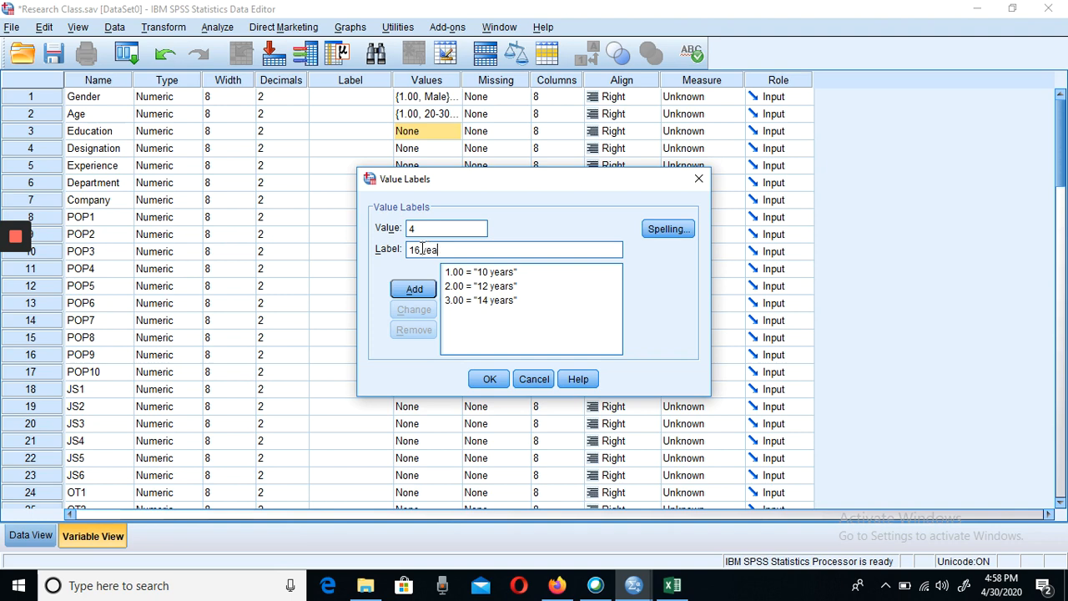
type("rs")
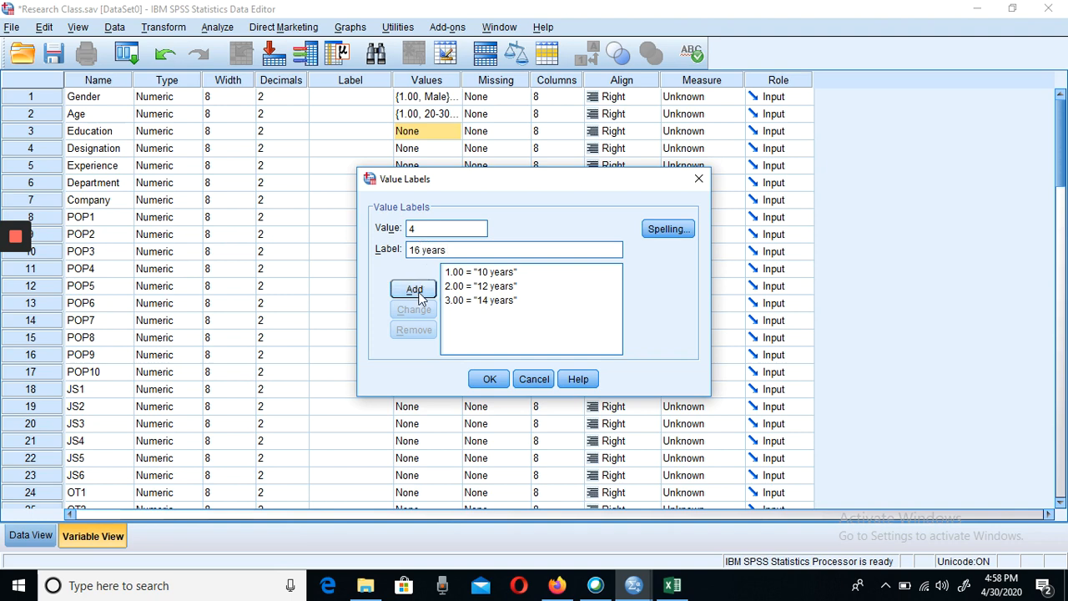
left_click(417, 290)
- Add the value label 5 = "18 years" for Education
type("5")
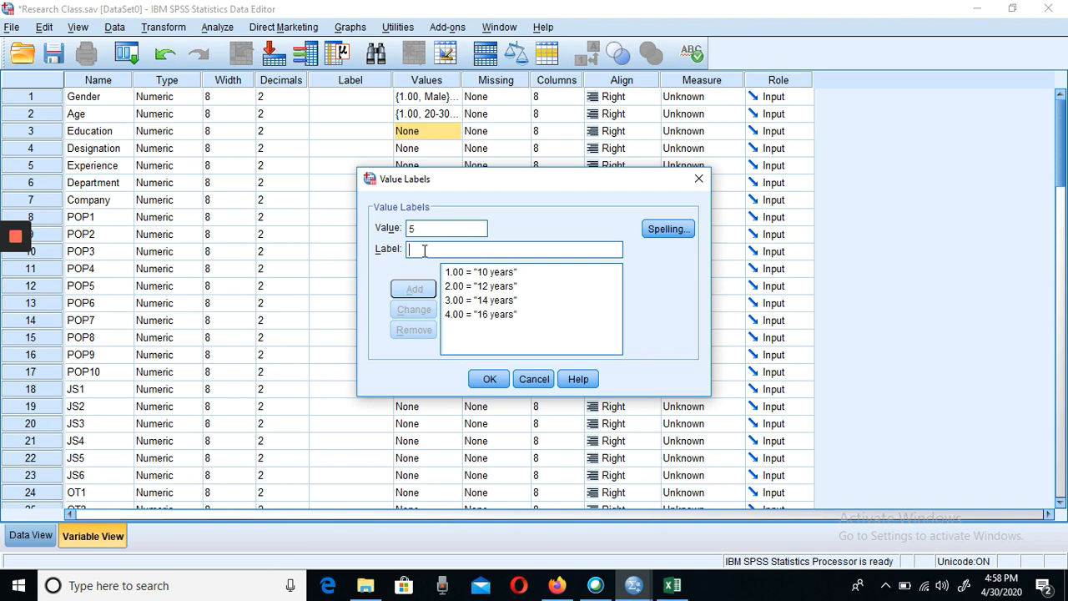
type("18")
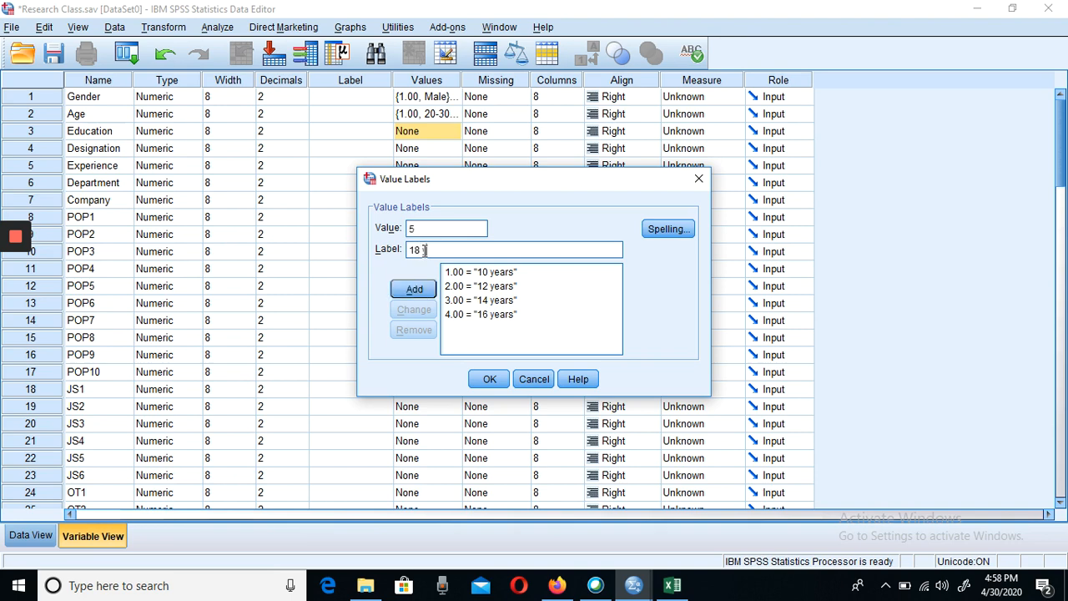
type(" years")
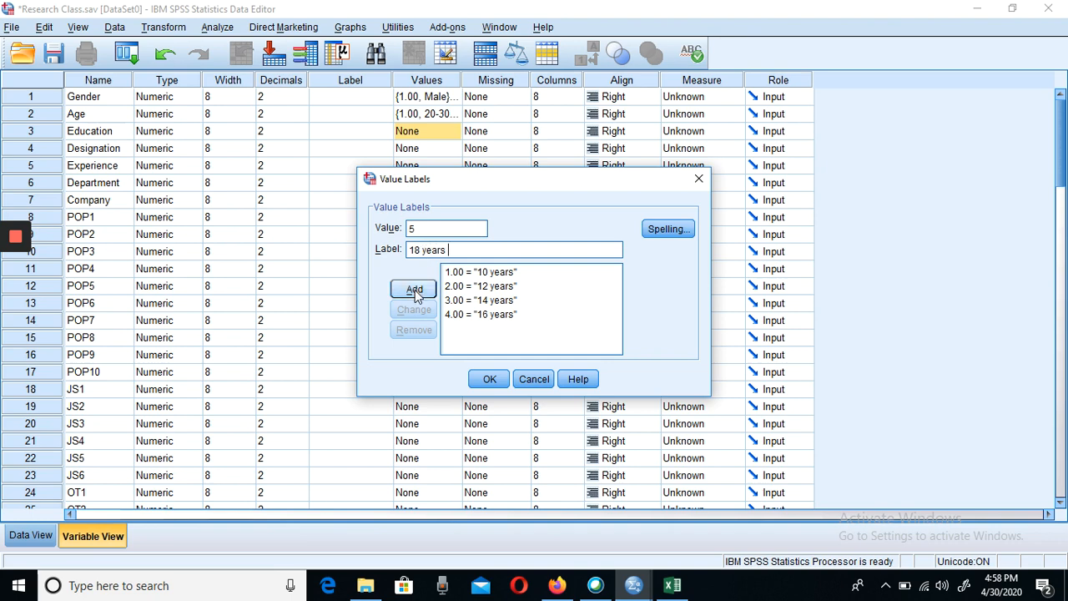
left_click(415, 292)
- Add the value label 6 = "Ph.D" for Education and accept the Education value labels
type("6")
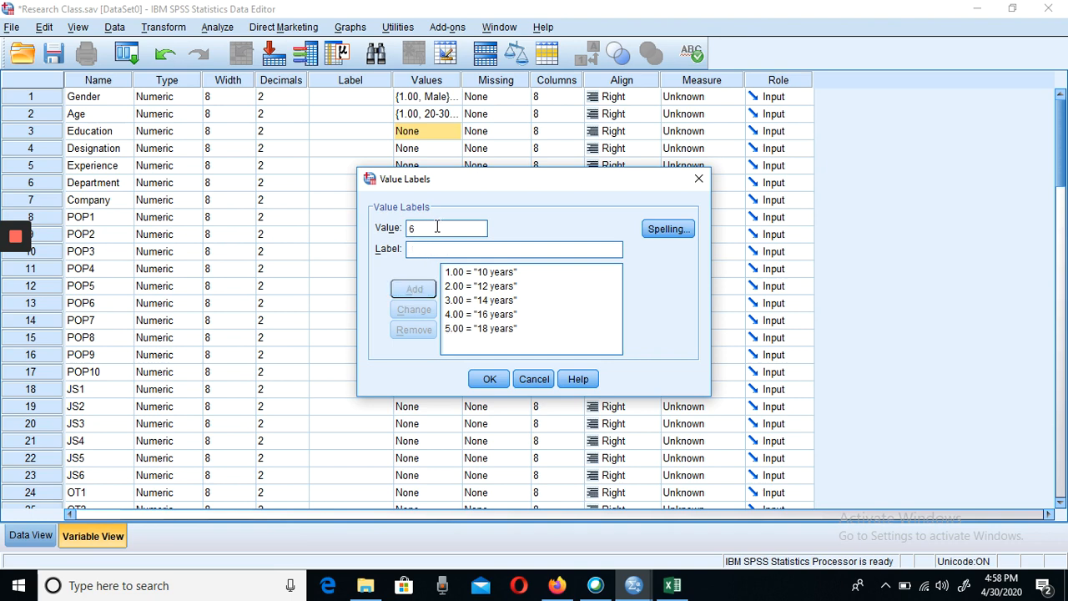
left_click(424, 249)
type("P")
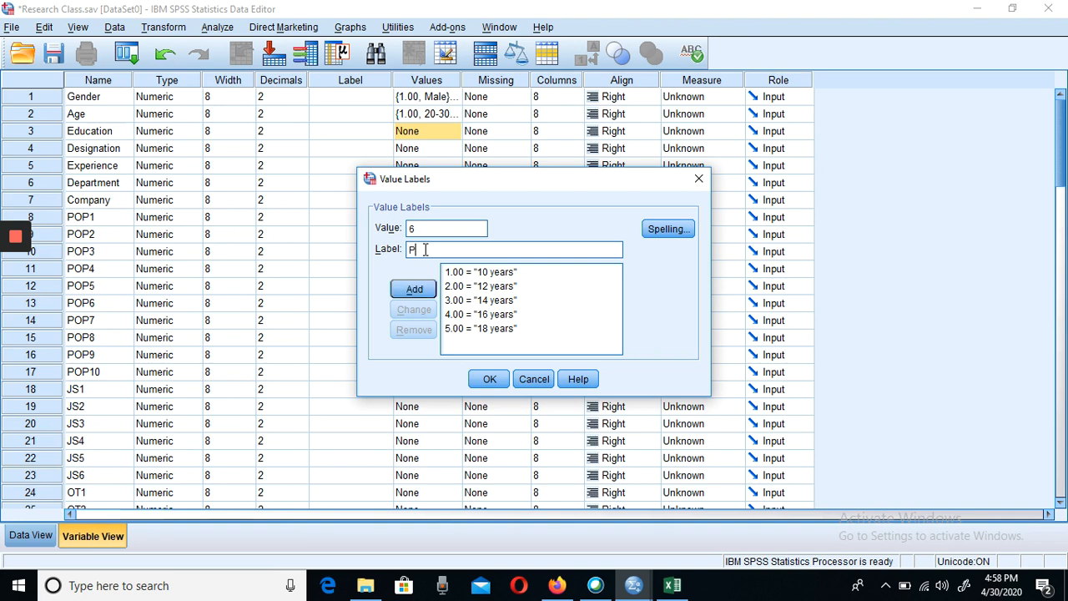
type("h.D")
left_click(412, 289)
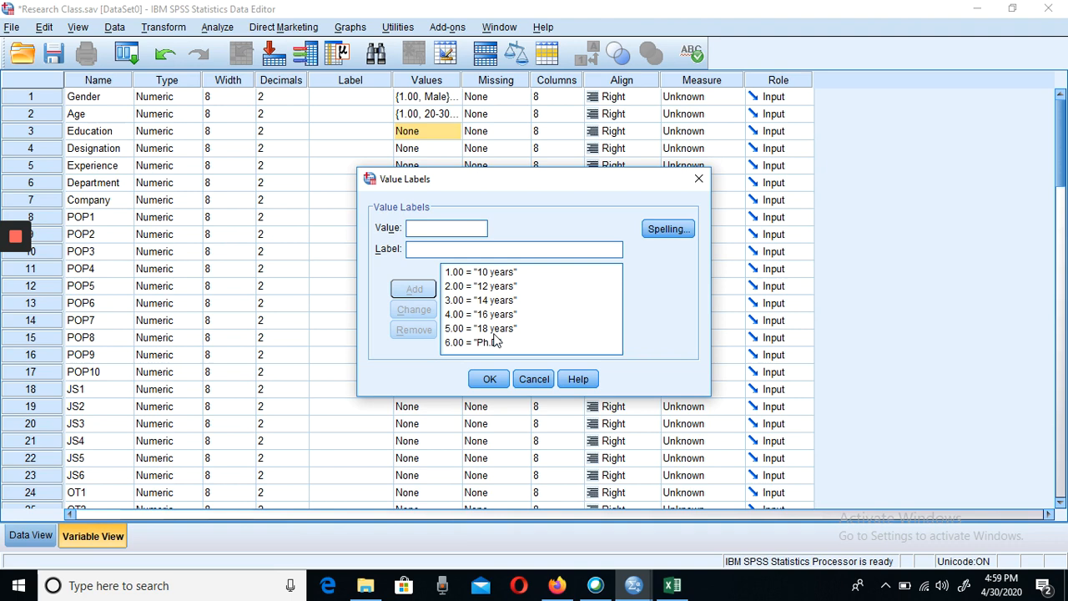
left_click(486, 381)
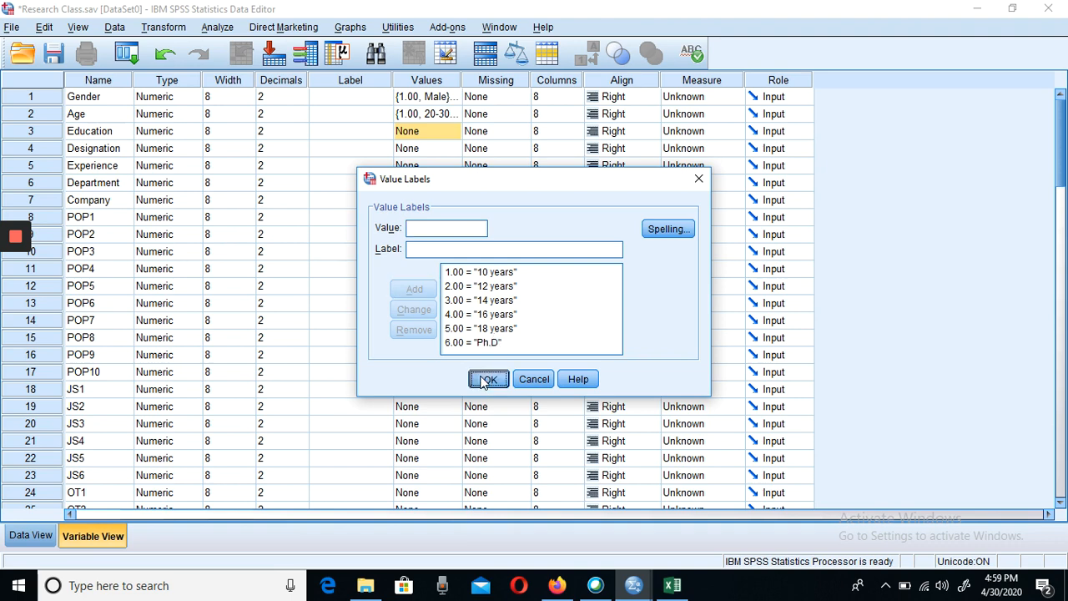
- Start the value labels for the Designation variable with 1 = "Ofice Assistant"
left_click(438, 149)
left_click(452, 148)
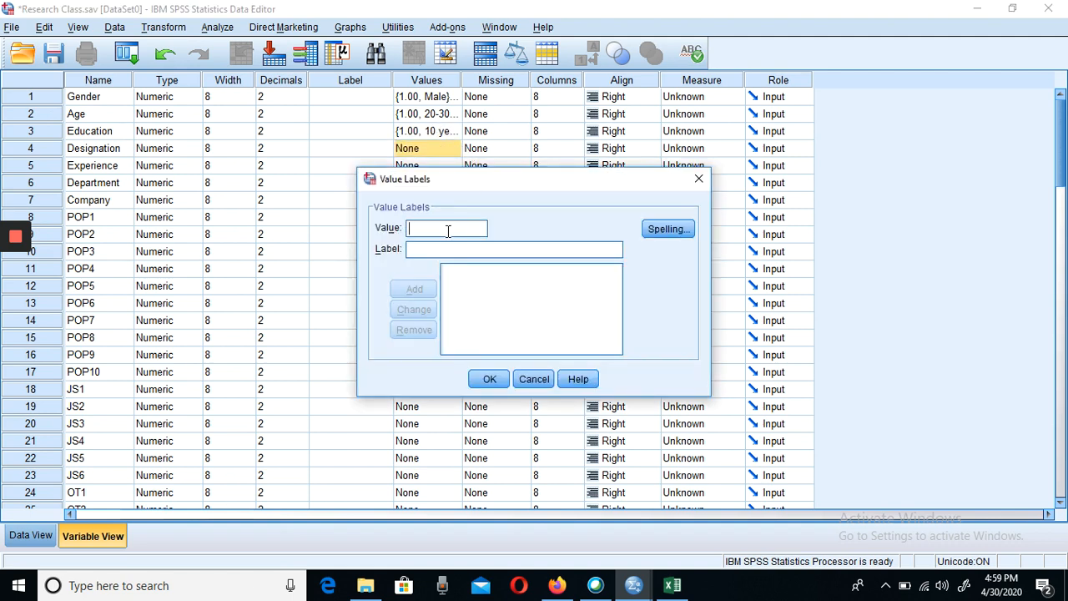
type("1")
left_click(412, 248)
type("Of")
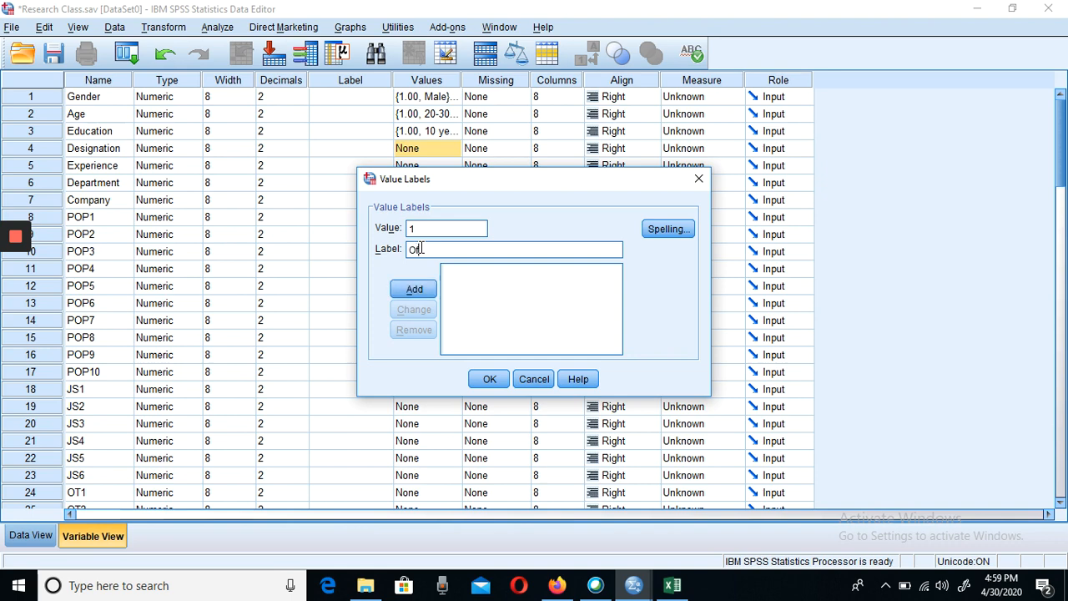
type("fice Assistant")
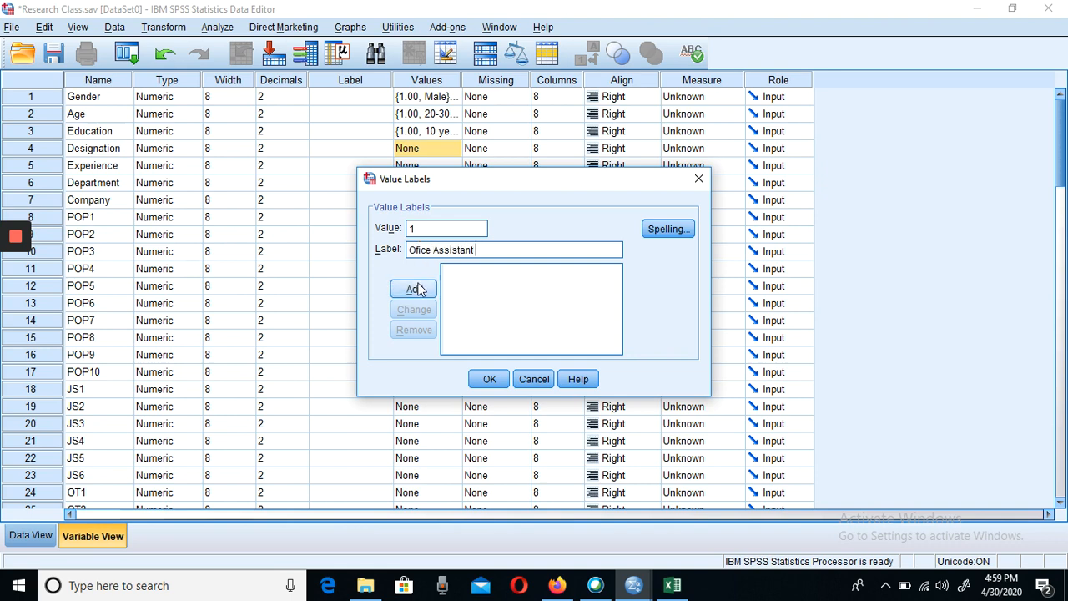
left_click(419, 288)
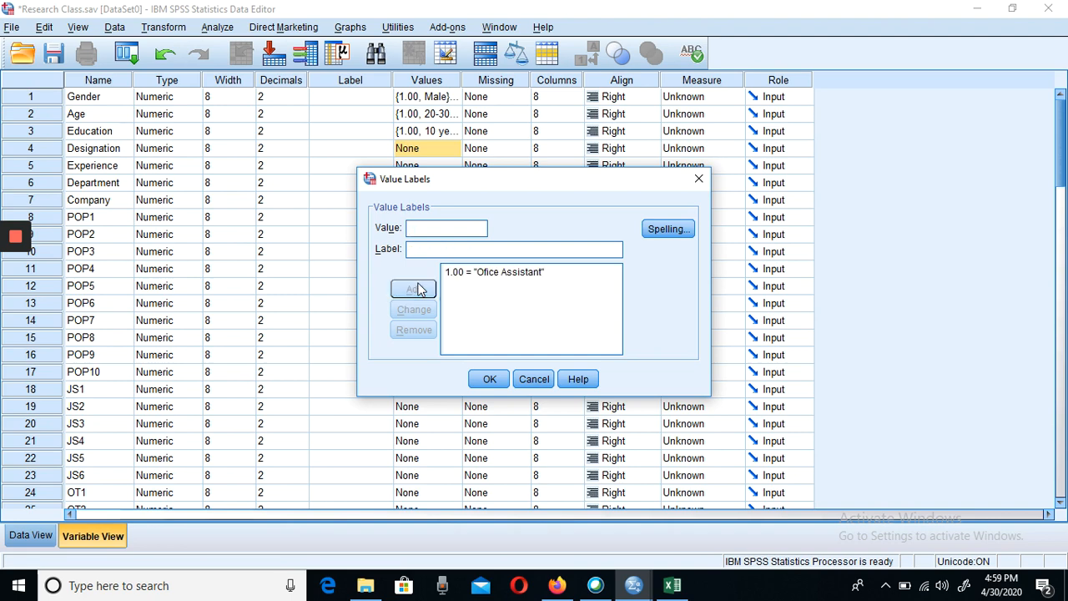
- Add the value label 2 = "Executive Officers" for Designation
type("2Exe")
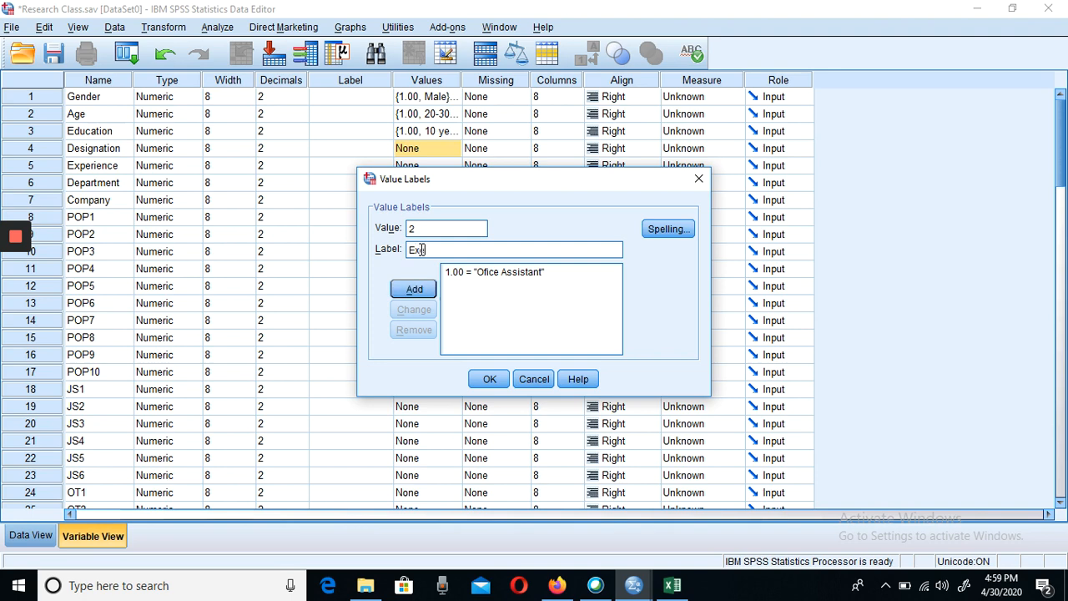
type("cutive Officers")
left_click(412, 288)
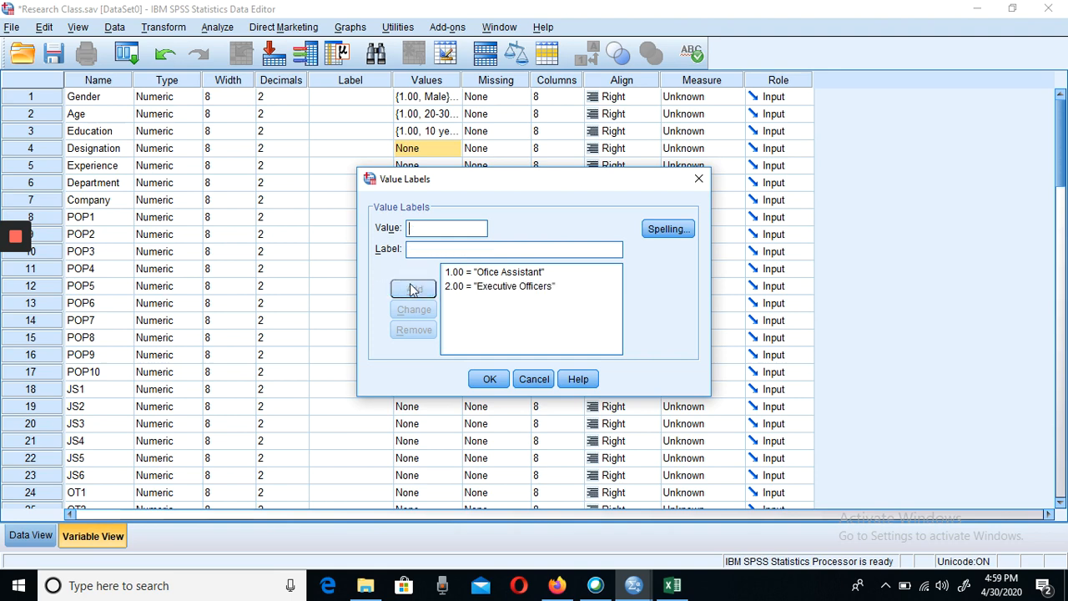
- Add the Designation value labels 3 = "Assistant Managers" and 4 = "Managers"
type("3")
type("A")
type("ss")
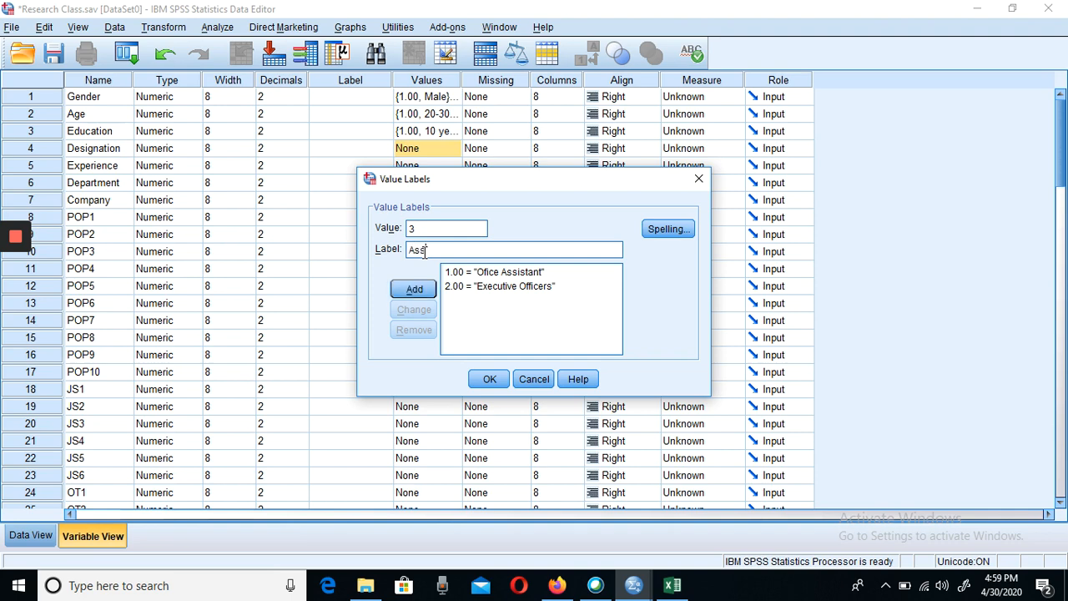
type("istant Managers")
left_click(414, 292)
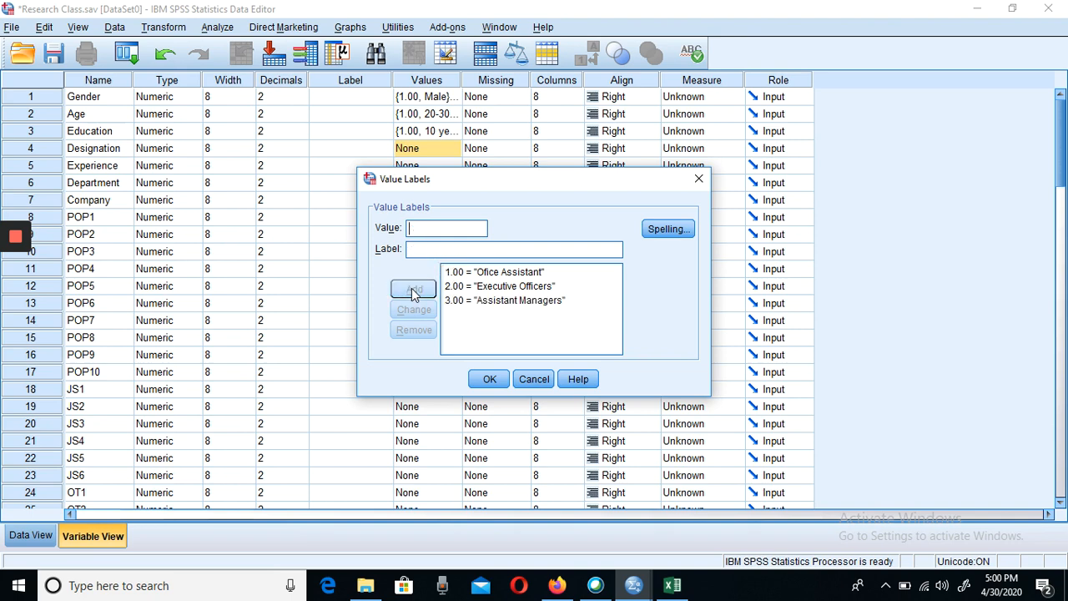
type("4")
left_click(439, 245)
type("Managers")
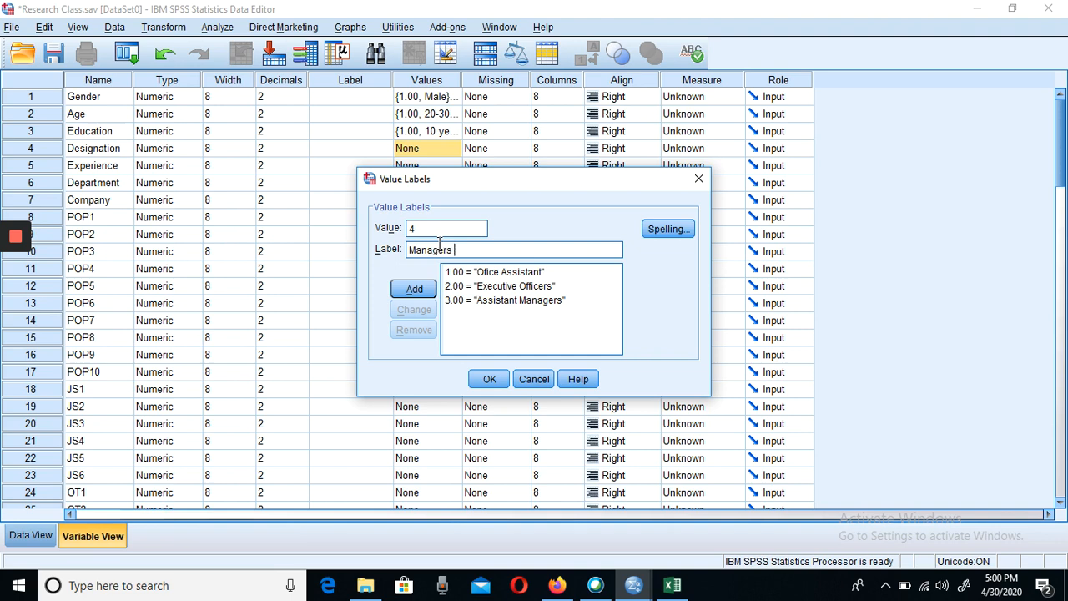
left_click(414, 291)
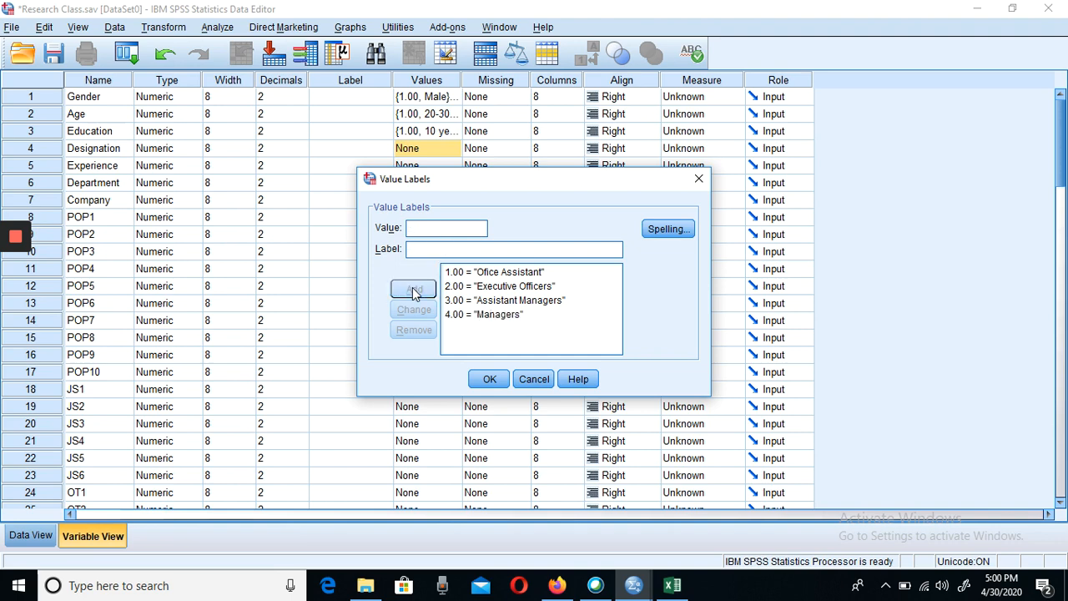
- Add the value label 5 = "General Managers" for Designation and accept the Designation value labels
type("5")
left_click(428, 249)
type("G")
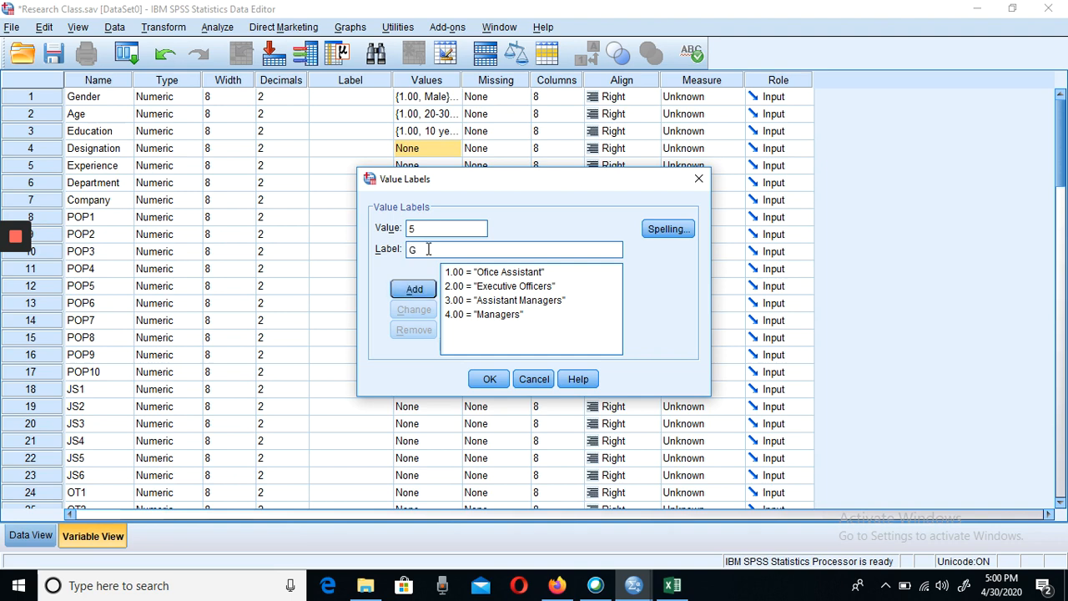
type("enderal Managers")
left_click(411, 290)
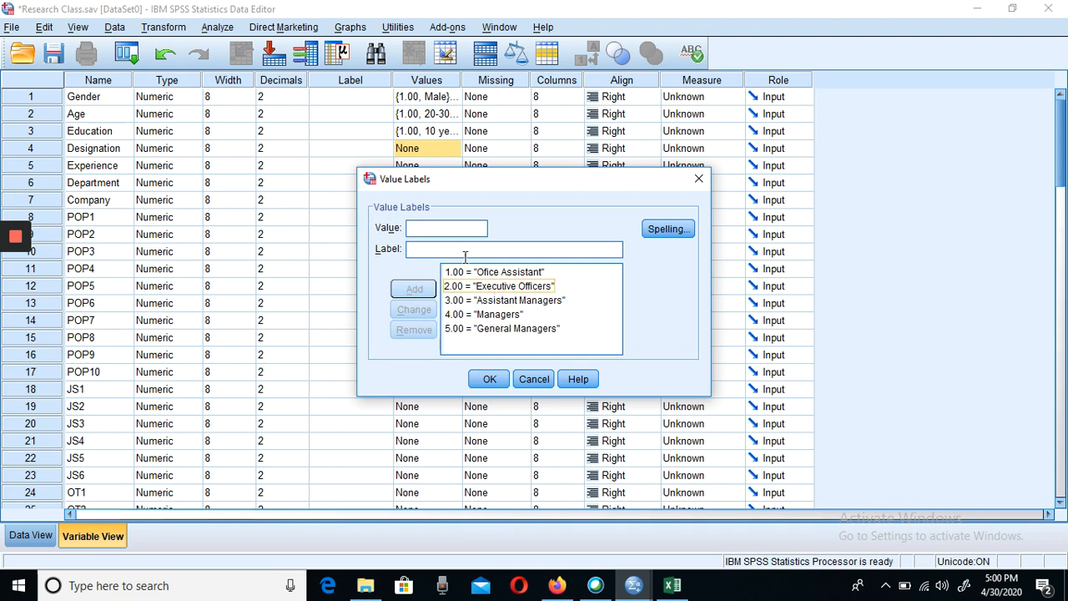
left_click(488, 378)
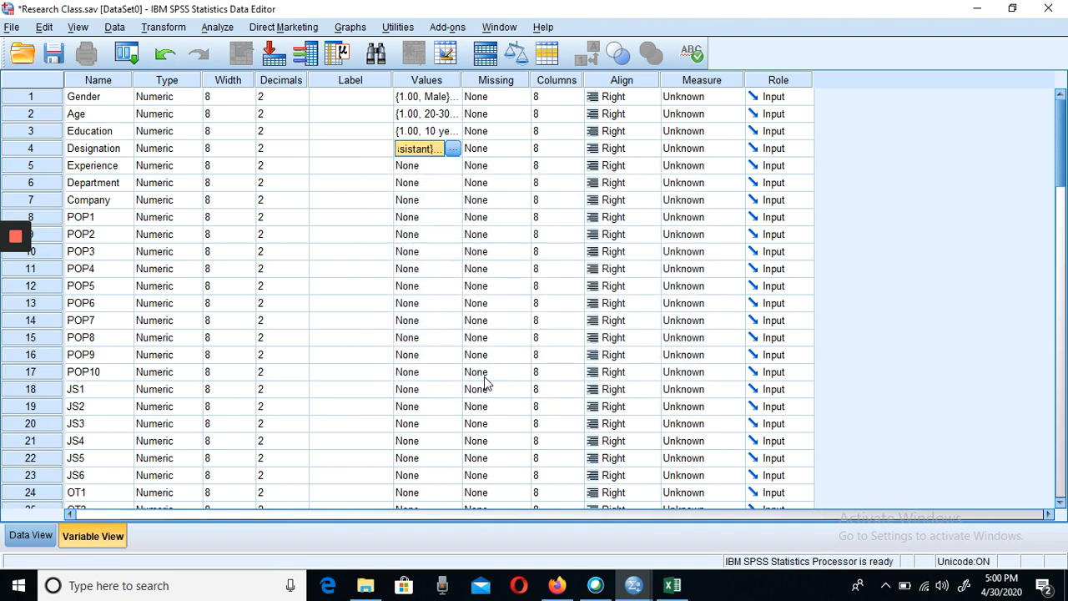
- Start the value labels for the Experience variable with 1 = "1-5 years"
left_click(449, 166)
left_click(451, 165)
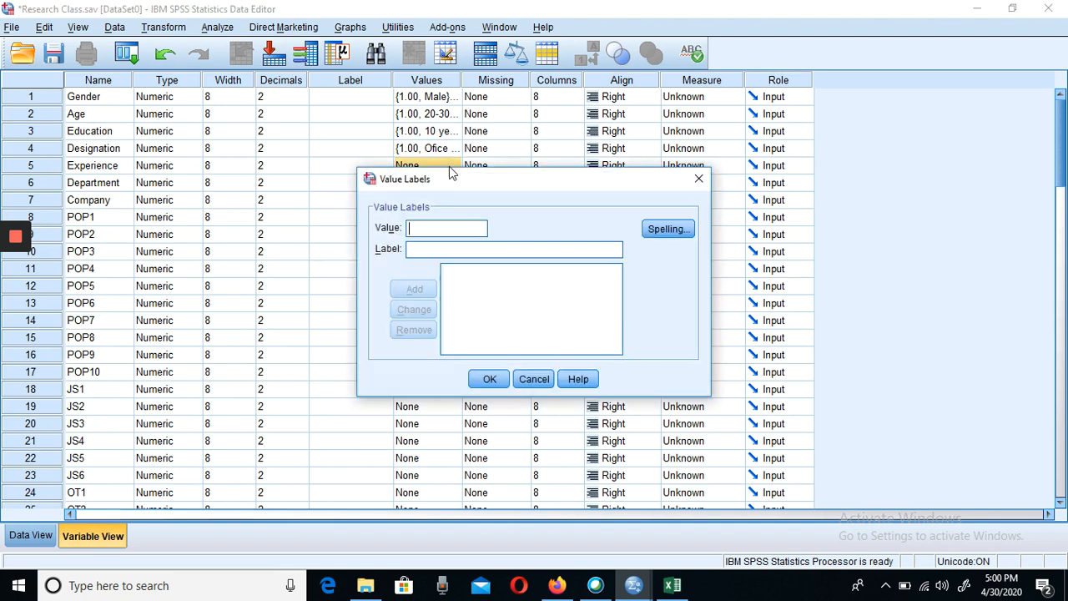
left_click(420, 226)
type("1")
left_click(418, 248)
type("1")
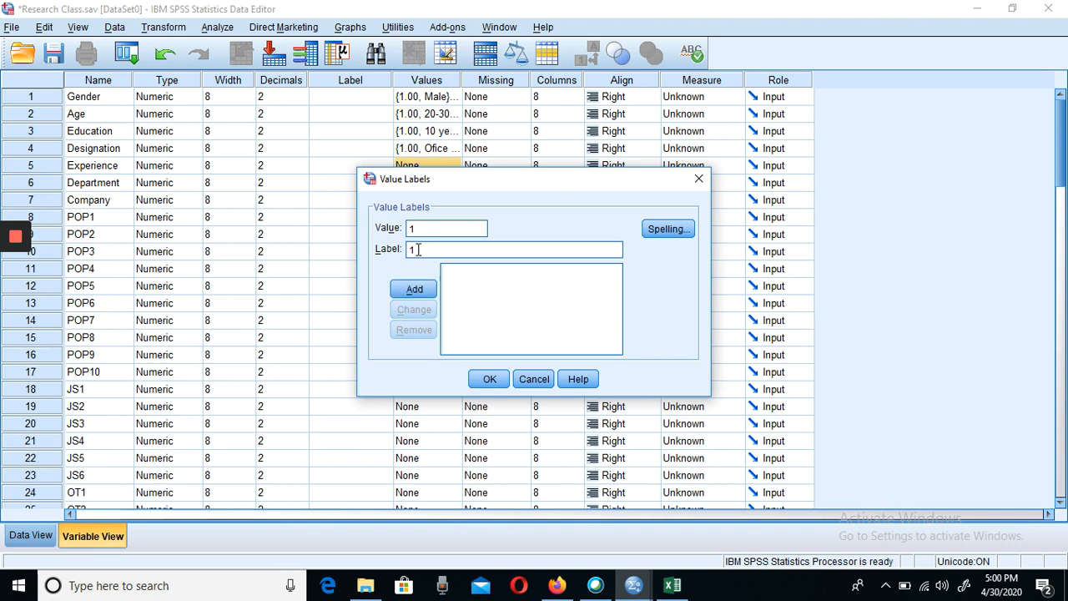
type("-5 years")
left_click(420, 288)
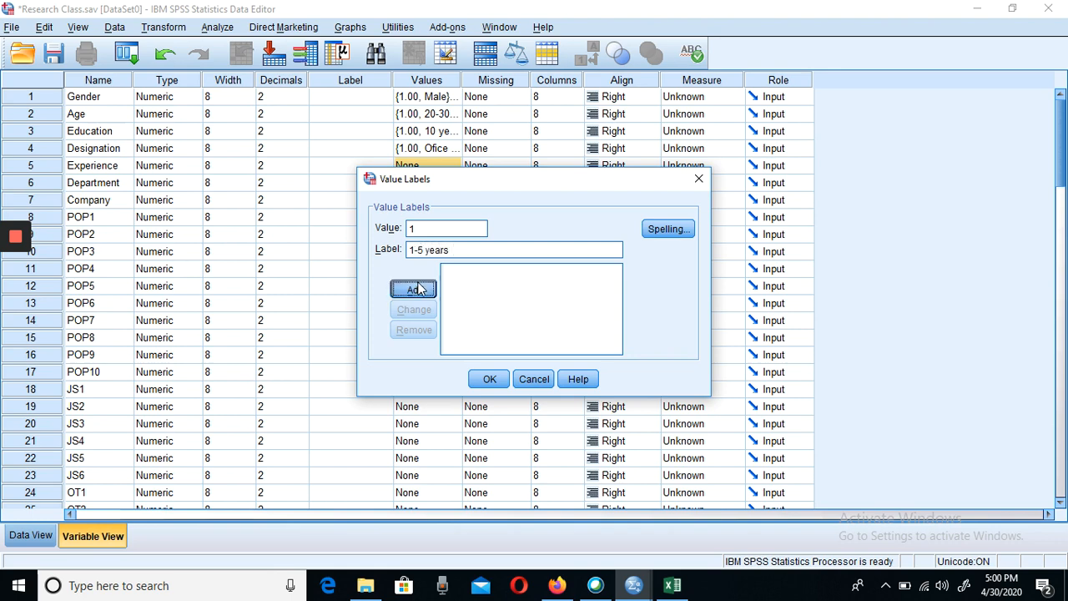
- Add the value label 2 = "6-10years" for Experience
type("2")
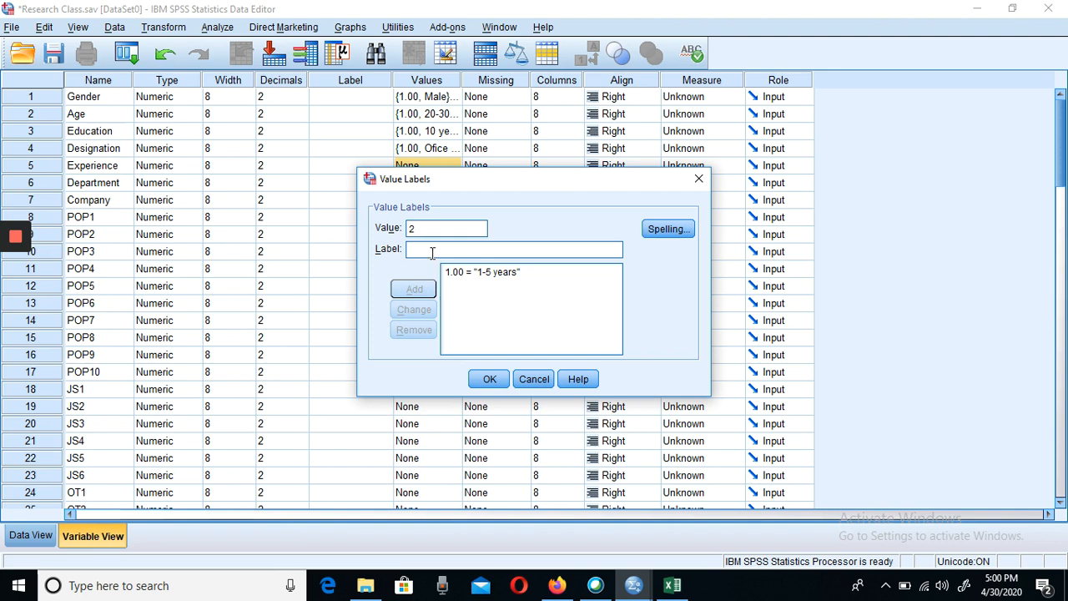
left_click(432, 249)
type("6-")
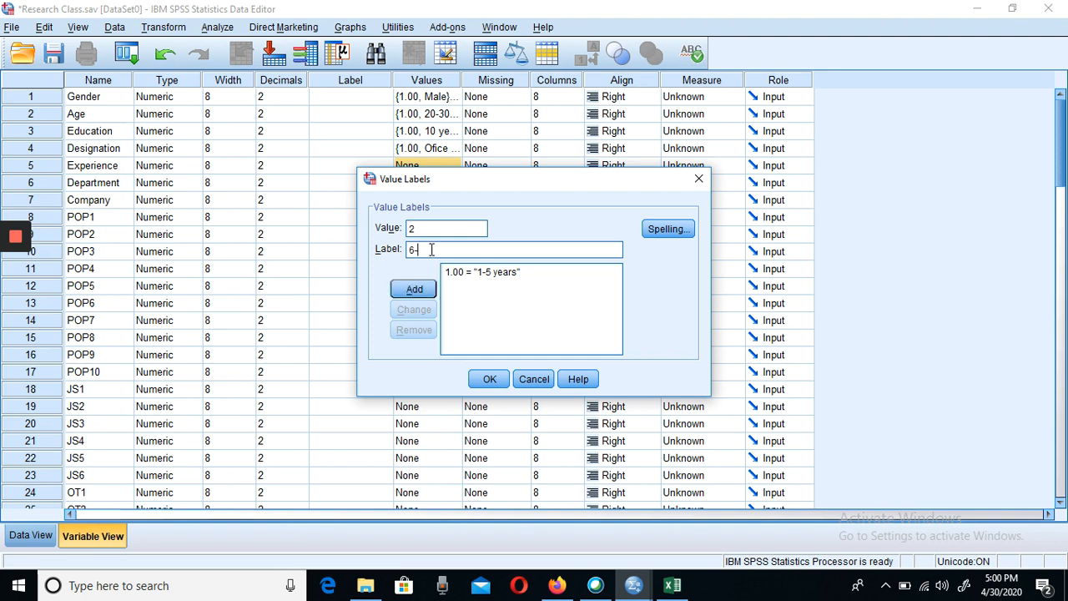
type("10years")
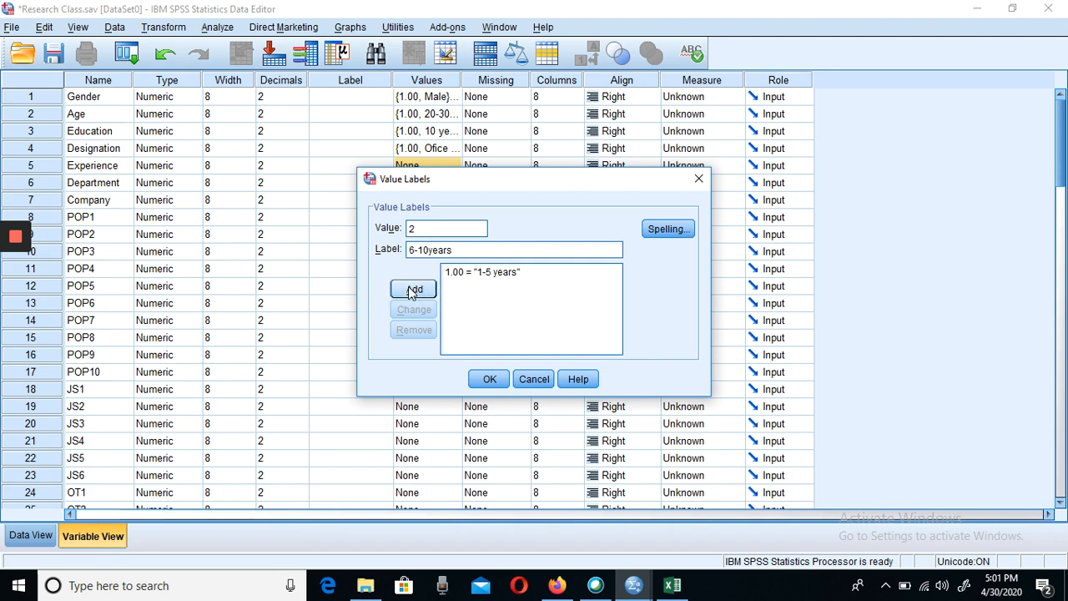
left_click(411, 291)
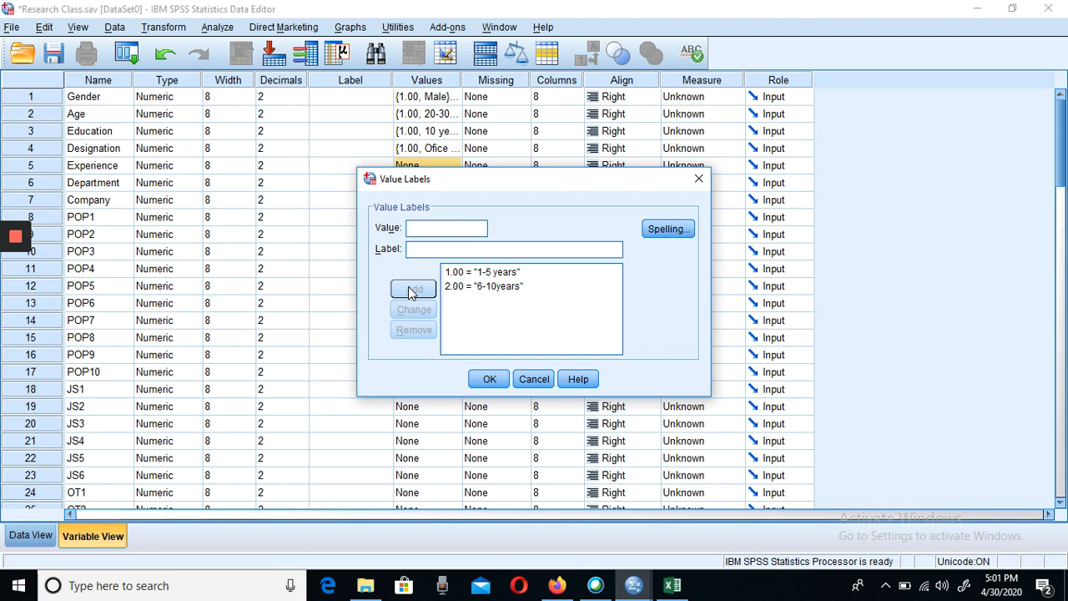
- Add the Experience value labels 3 = "11-15 years" and 4 = "16-20 years"
type("311")
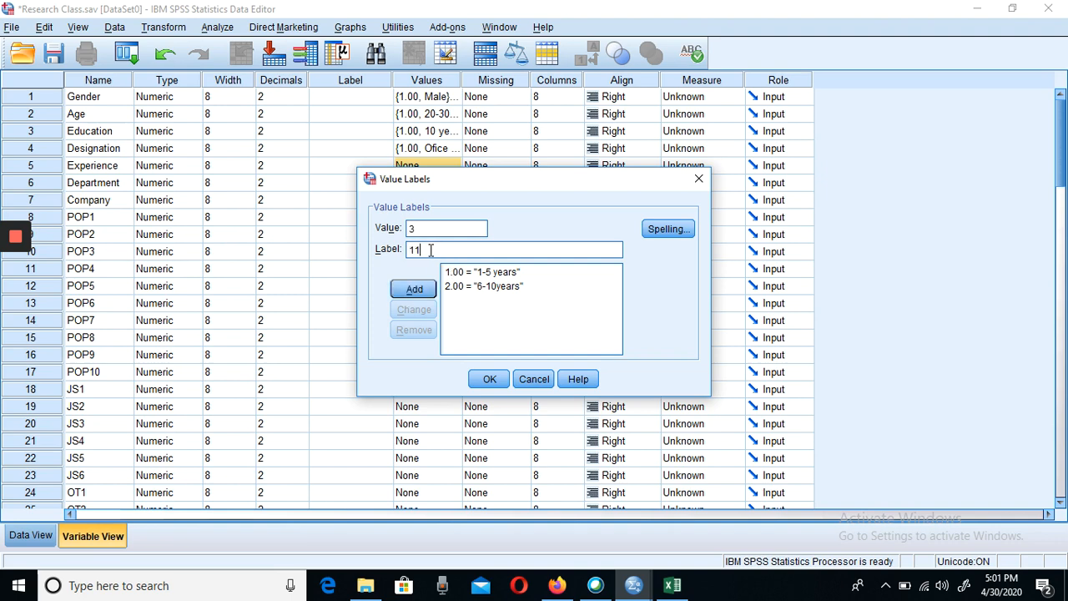
type("-15 years")
left_click(415, 290)
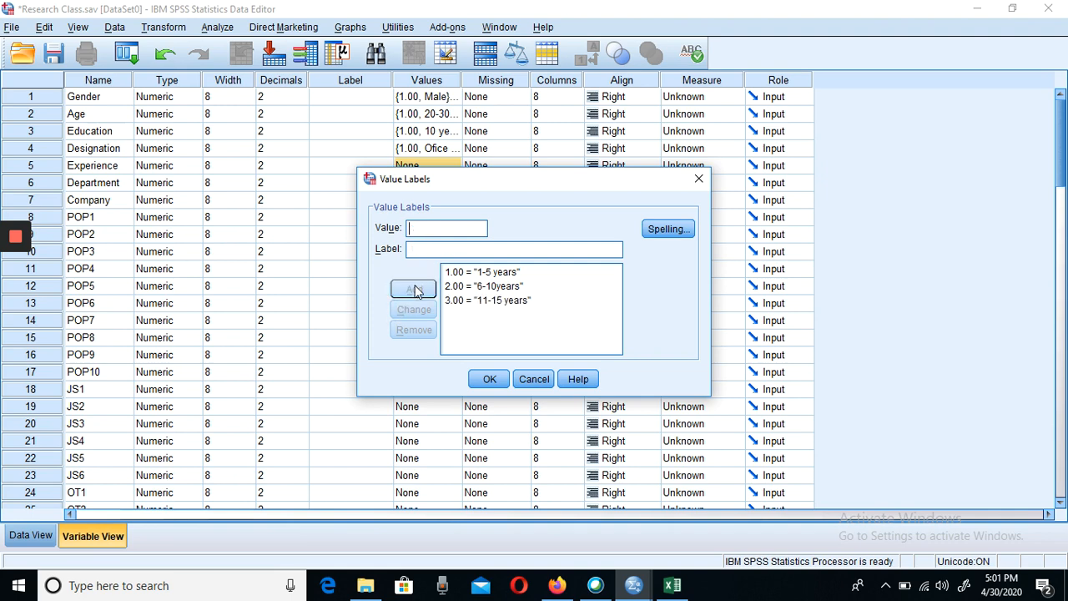
type("4")
type("-")
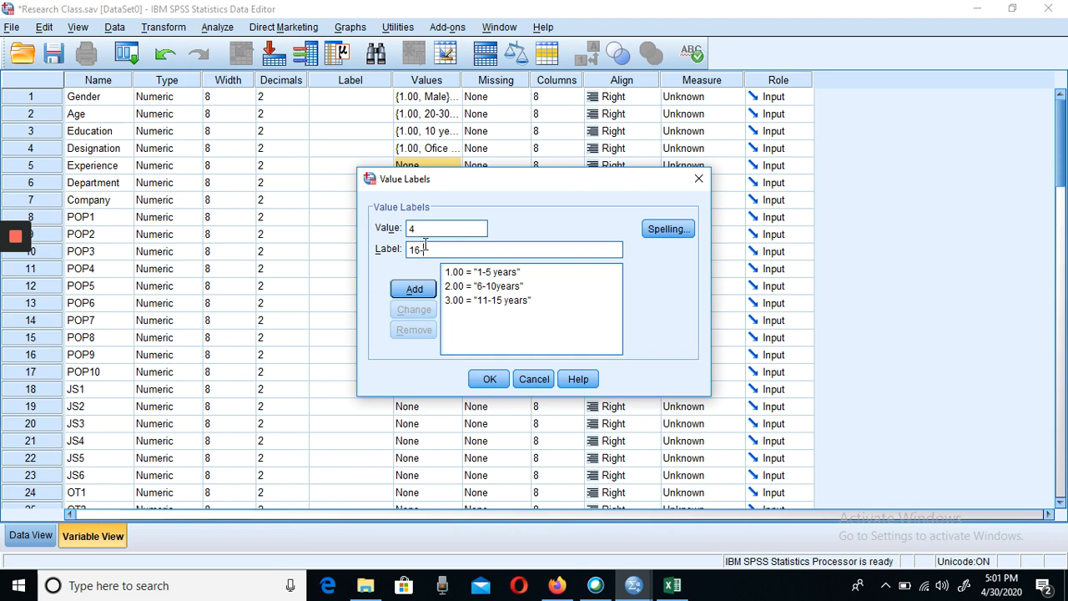
type("20 years")
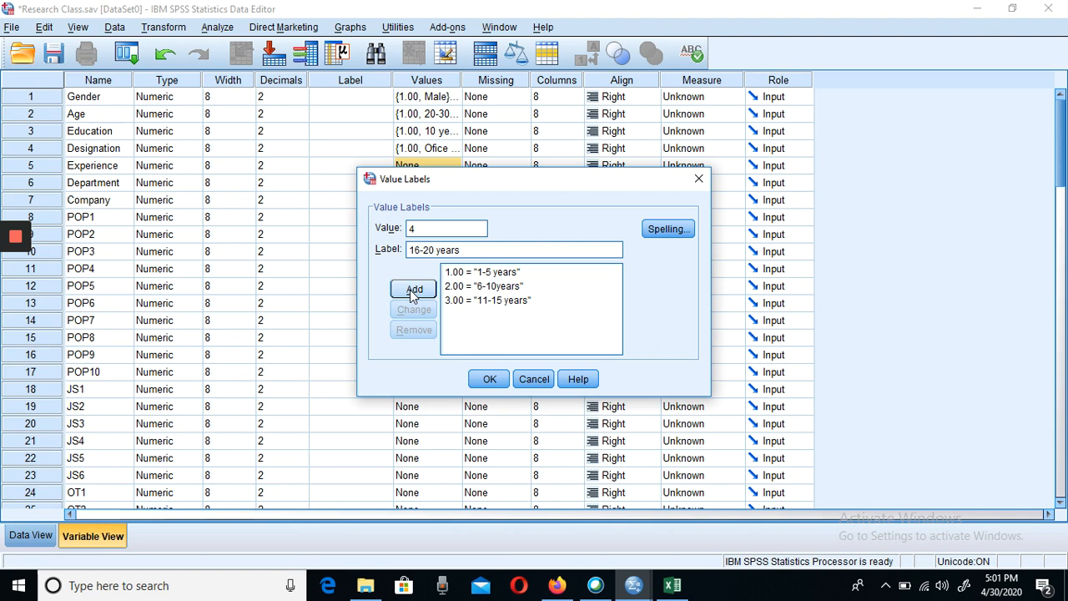
left_click(411, 292)
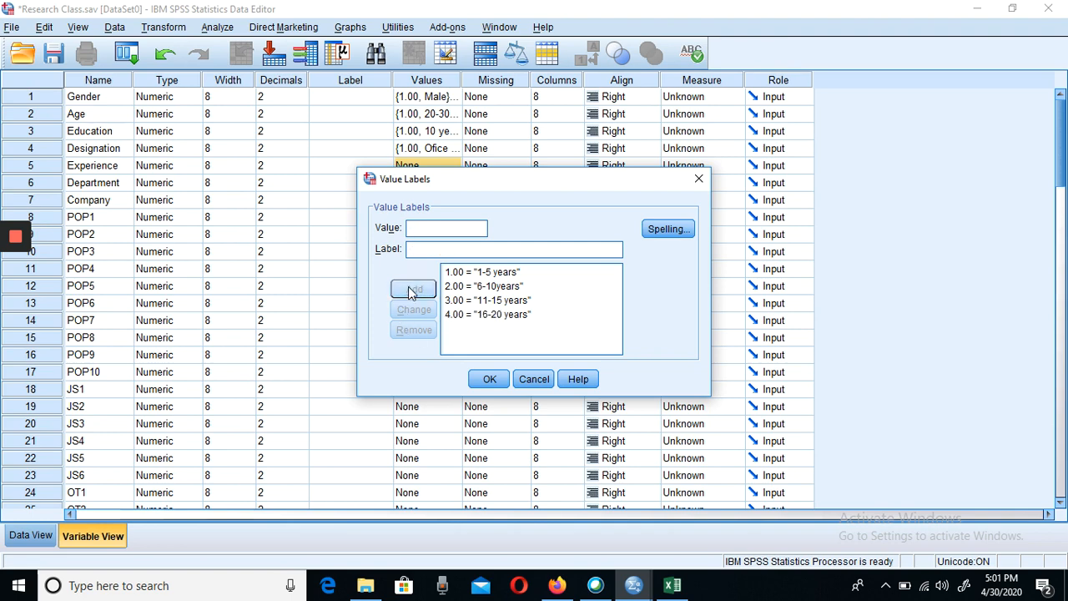
- Add the value label 5 = "above 20 years" for Experience and accept the Experience value labels
type("5")
left_click(433, 249)
type("abo")
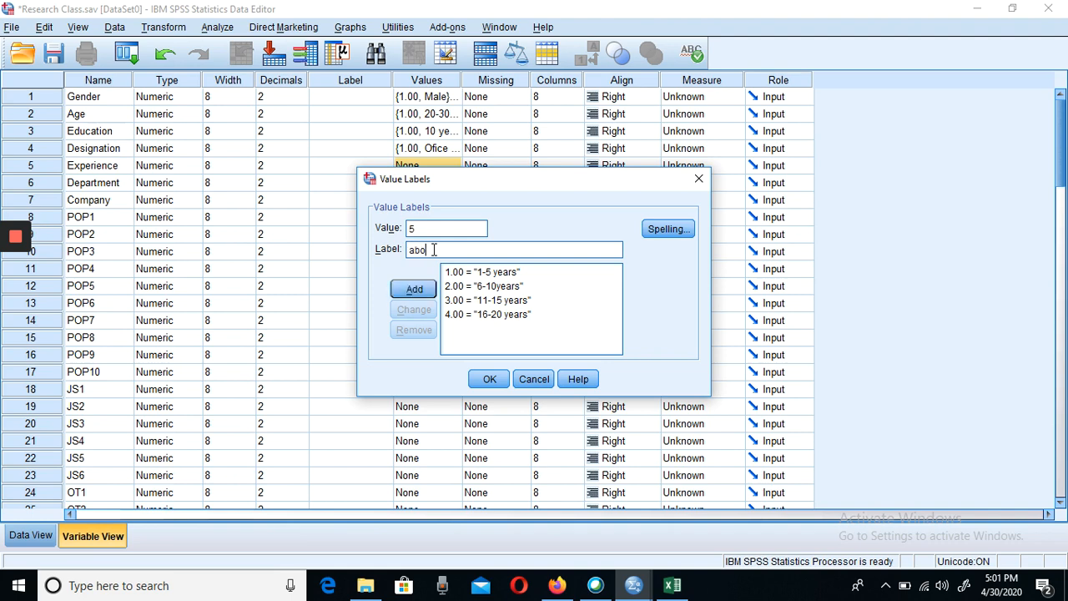
type("ve 20 years")
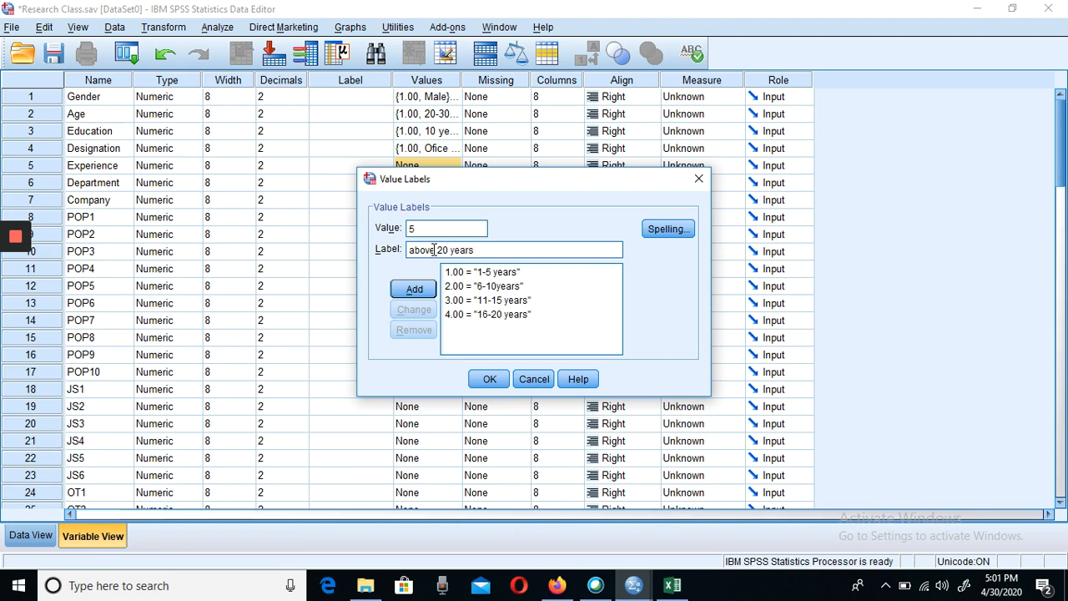
left_click(415, 288)
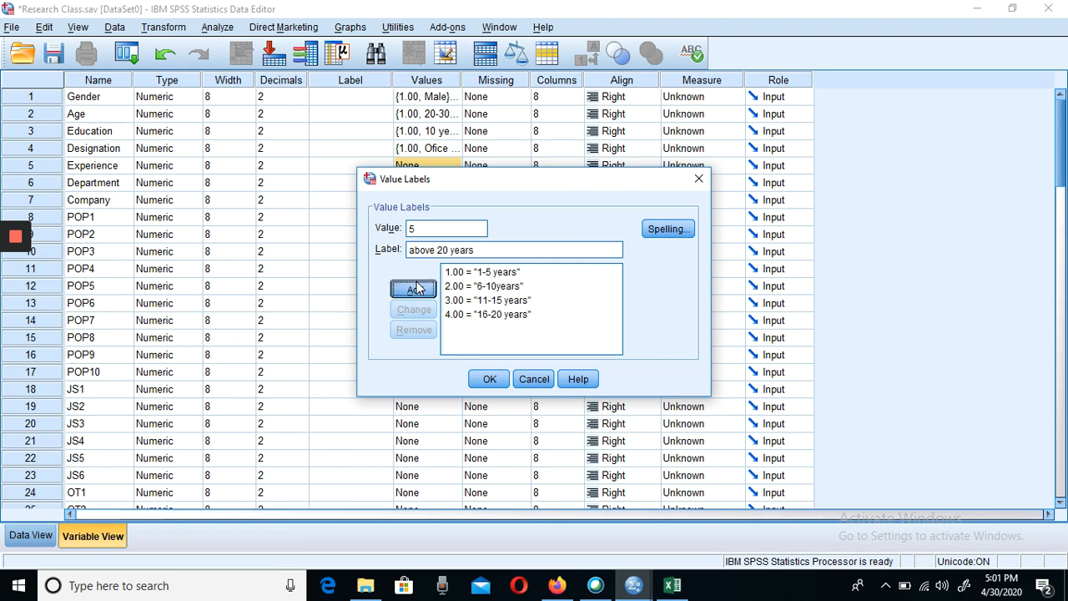
left_click(485, 380)
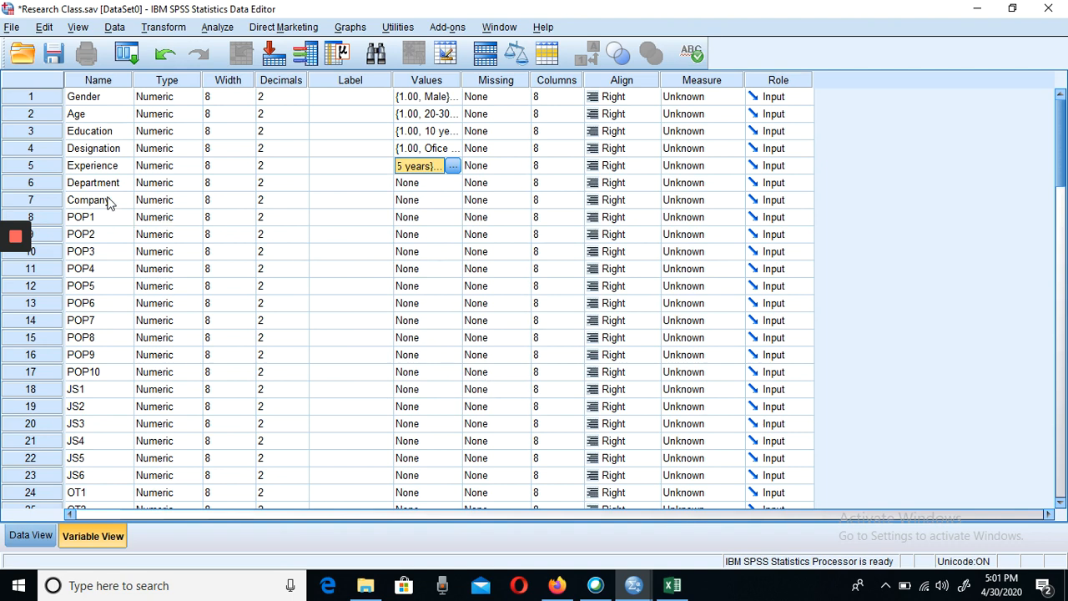
- Start the value labels for the Department variable with 1 = "HR"
left_click(433, 185)
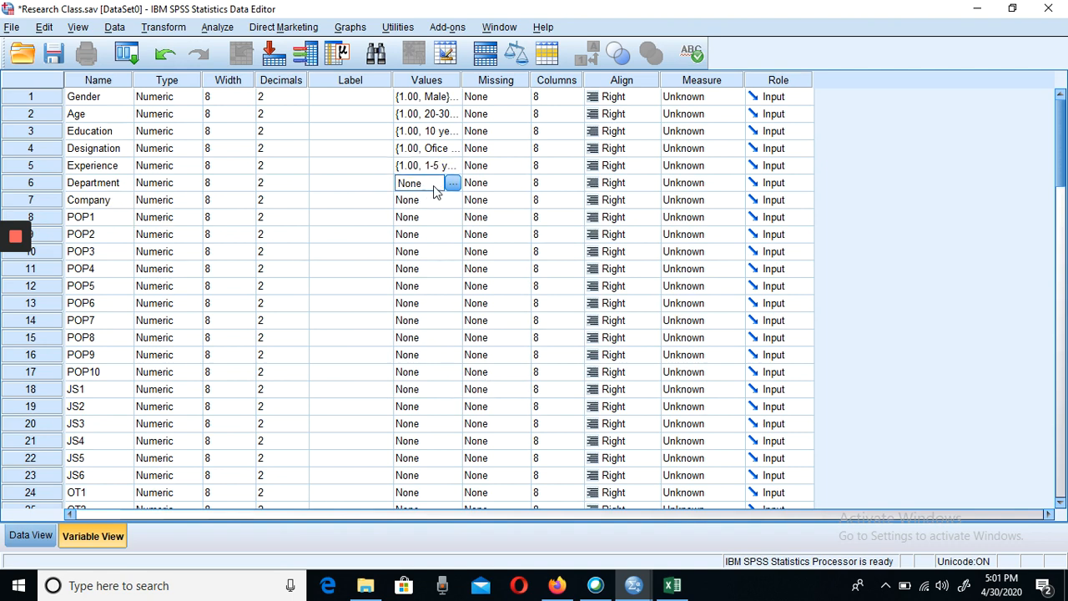
left_click(453, 182)
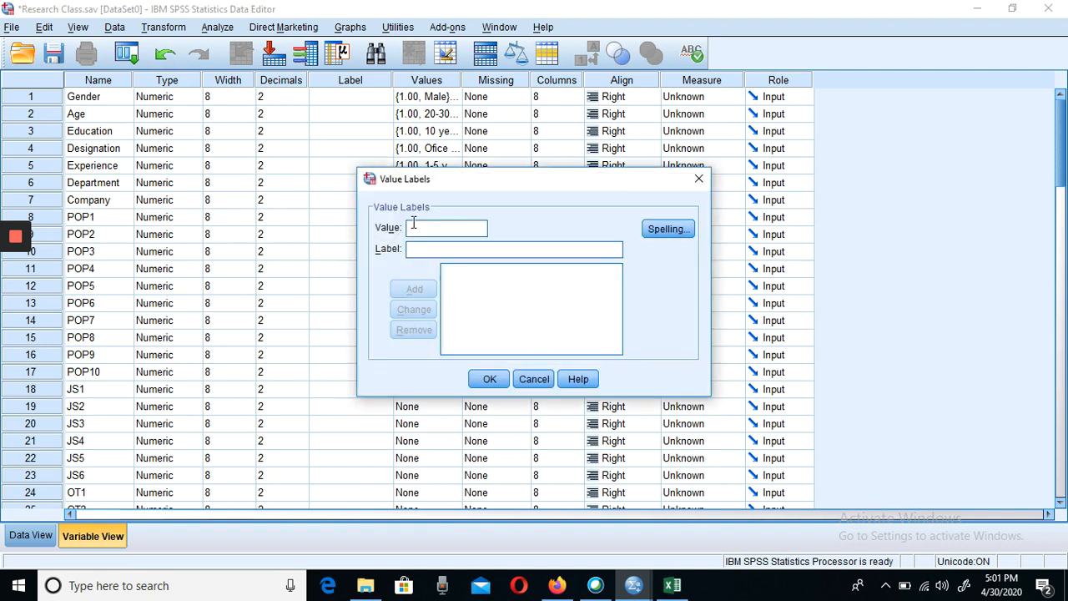
type("1")
left_click(431, 250)
type("J")
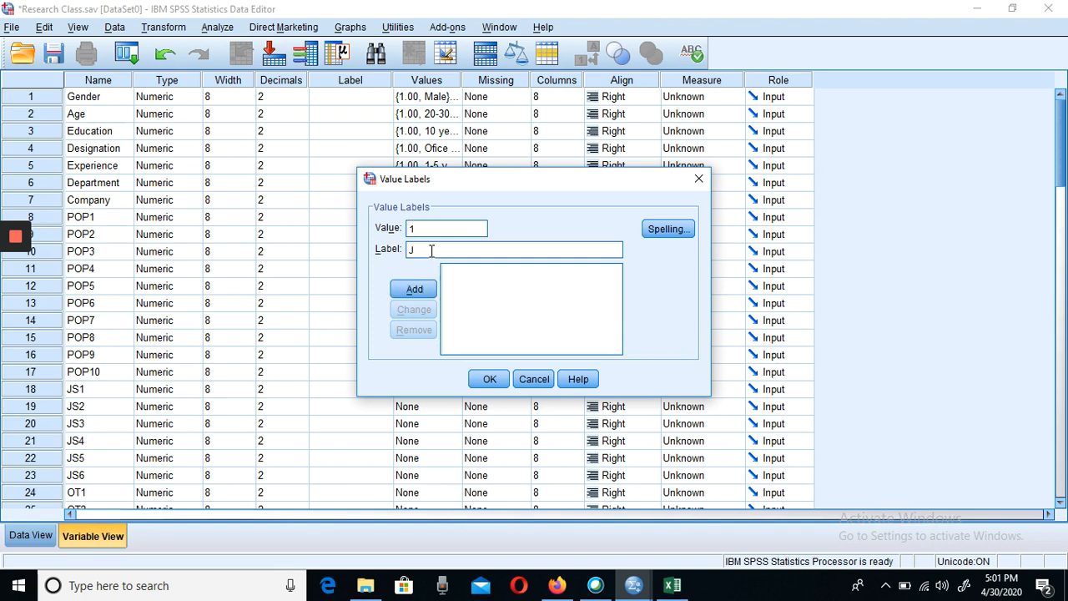
key("BackSpace")
type("HR")
left_click(419, 292)
- Add the value label 2 = "Marketing" for Department
type("2")
left_click(426, 249)
type("Marketing")
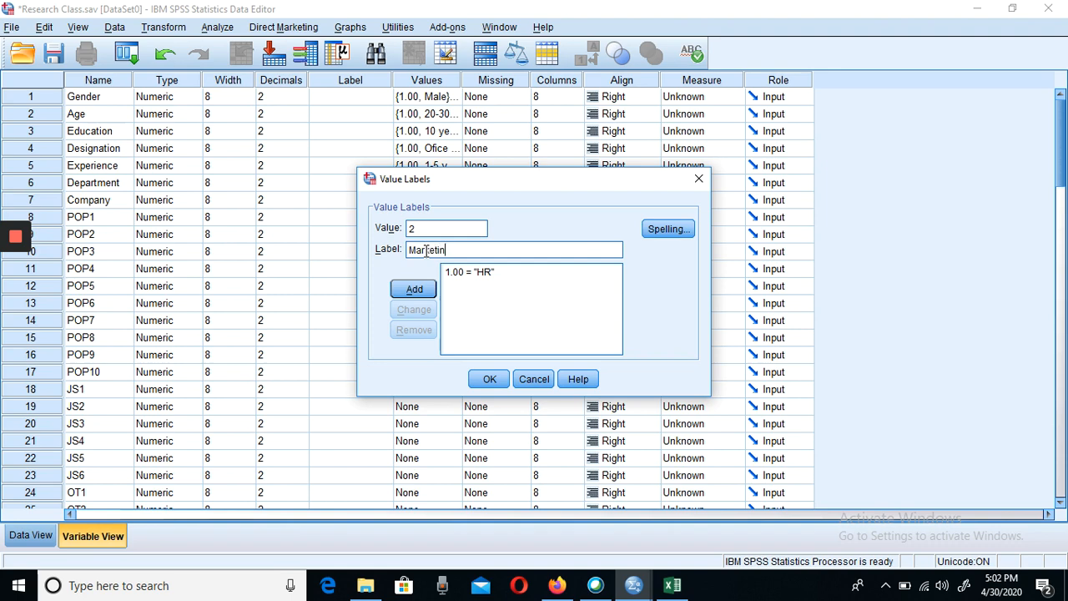
left_click(413, 291)
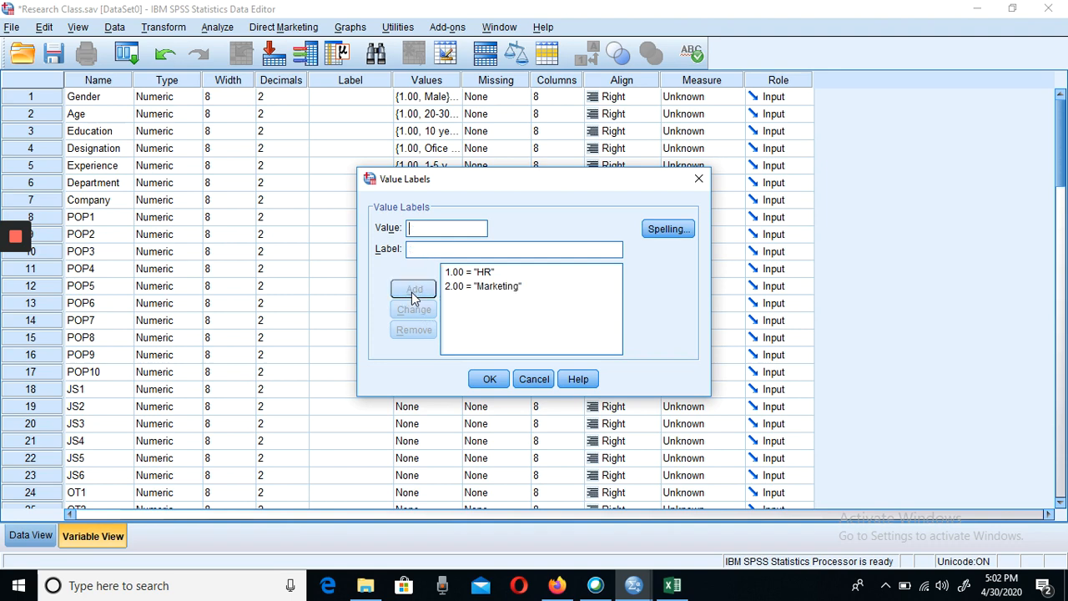
- Add the value label 3 = "Finanace" for Department
type("3")
left_click(426, 250)
type("Fia")
key("BackSpace")
type("nance")
left_click(416, 292)
- Add the value label 4 = "Supply Chain" for Department and accept the Department value labels
type("4")
type("Supp")
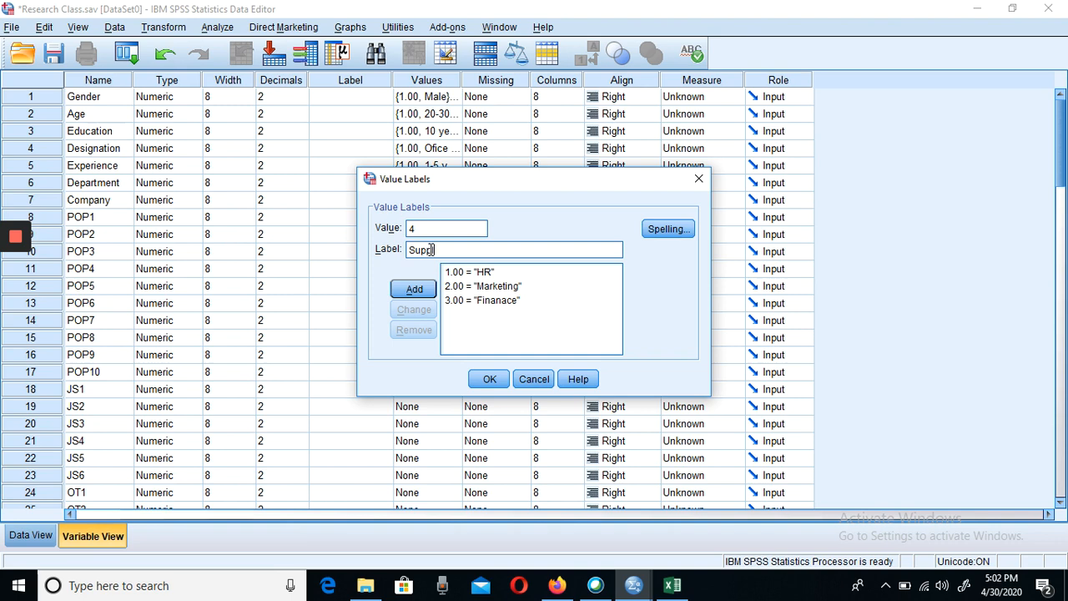
type("ly Chain")
left_click(415, 289)
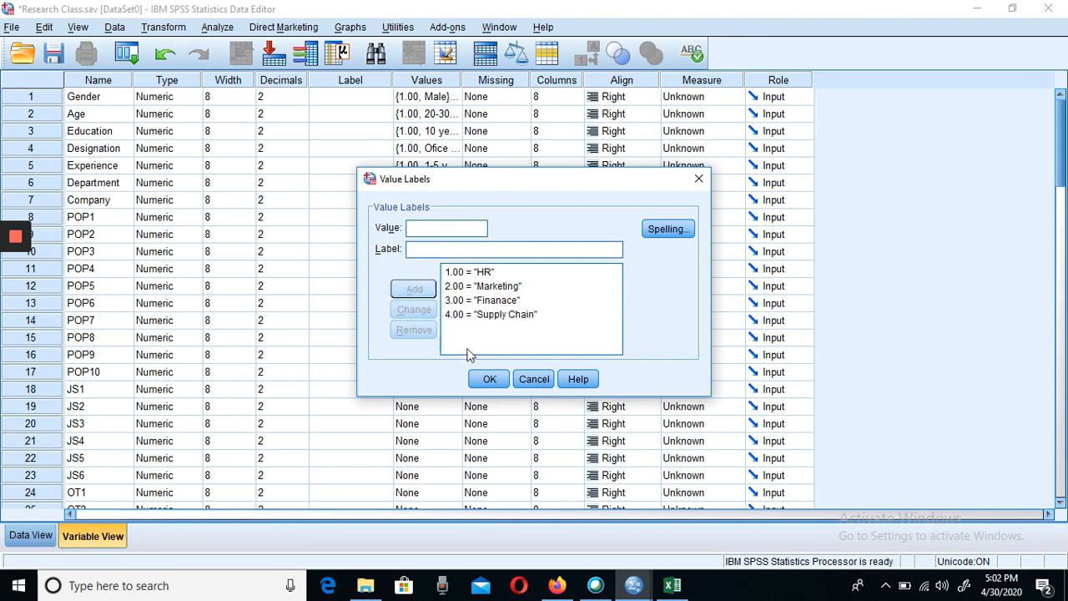
left_click(490, 380)
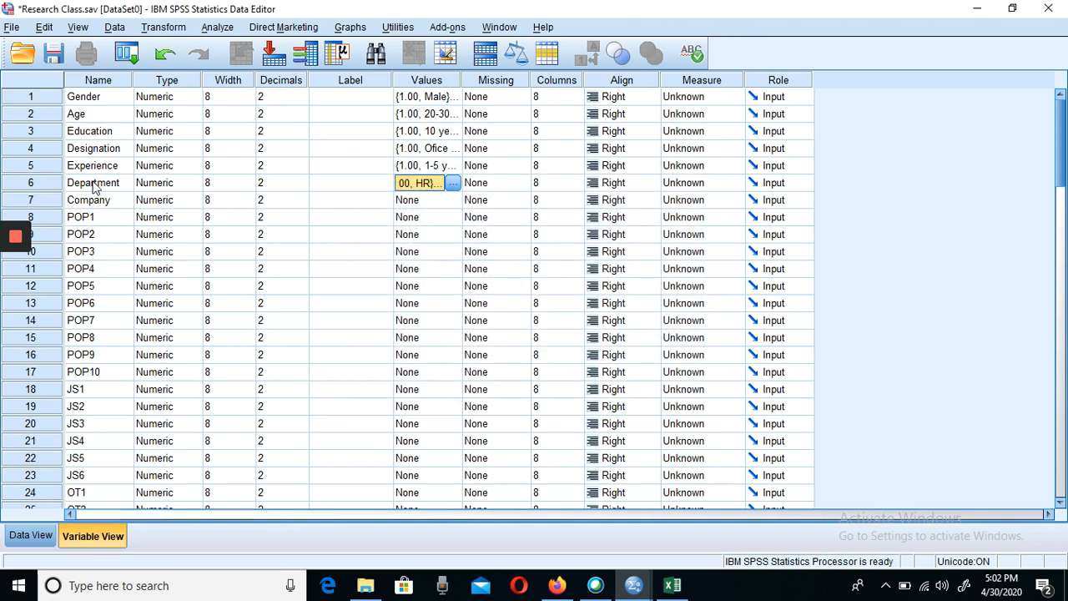
- Start the value labels for the Company variable with 1 = "MCB"
left_click(429, 200)
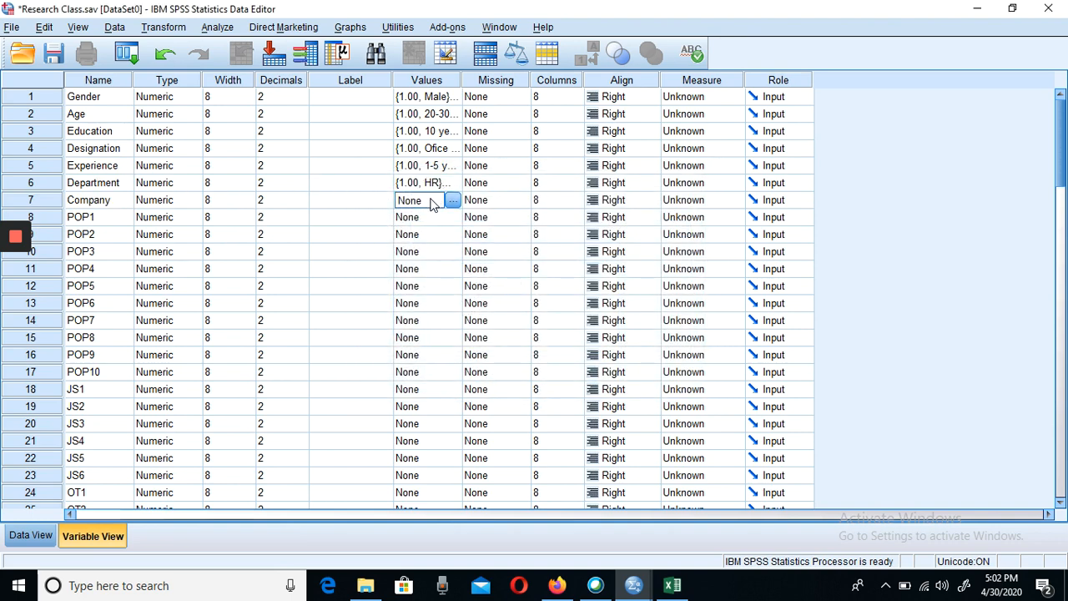
left_click(451, 201)
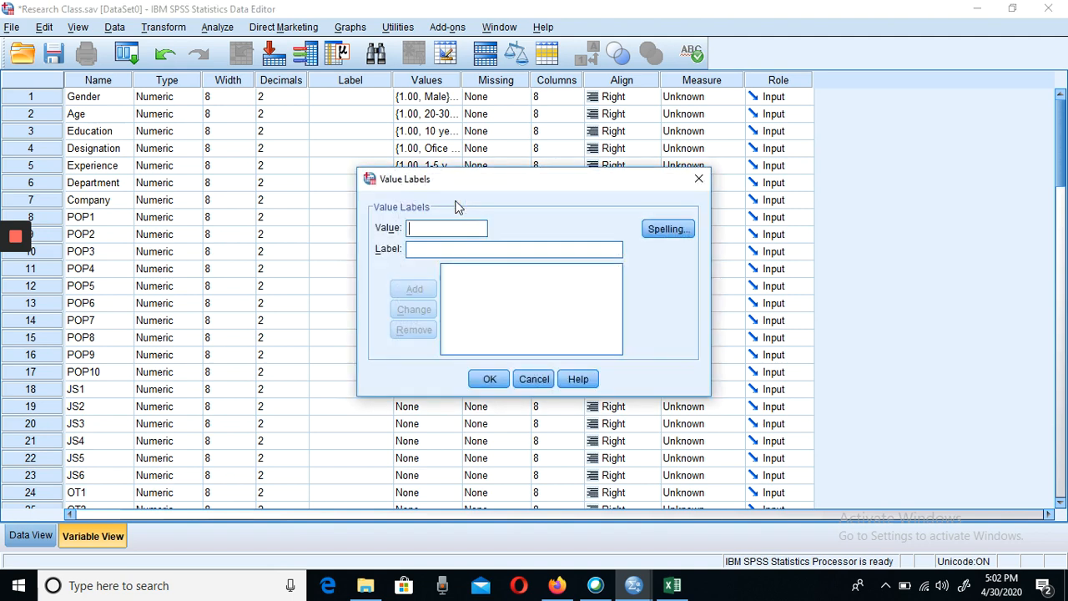
type("1")
left_click(419, 250)
type("MCB")
left_click(421, 290)
- Add the Company value labels 2 = "HBL" and 3 = "ABL"
type("2")
left_click(422, 249)
type("HB")
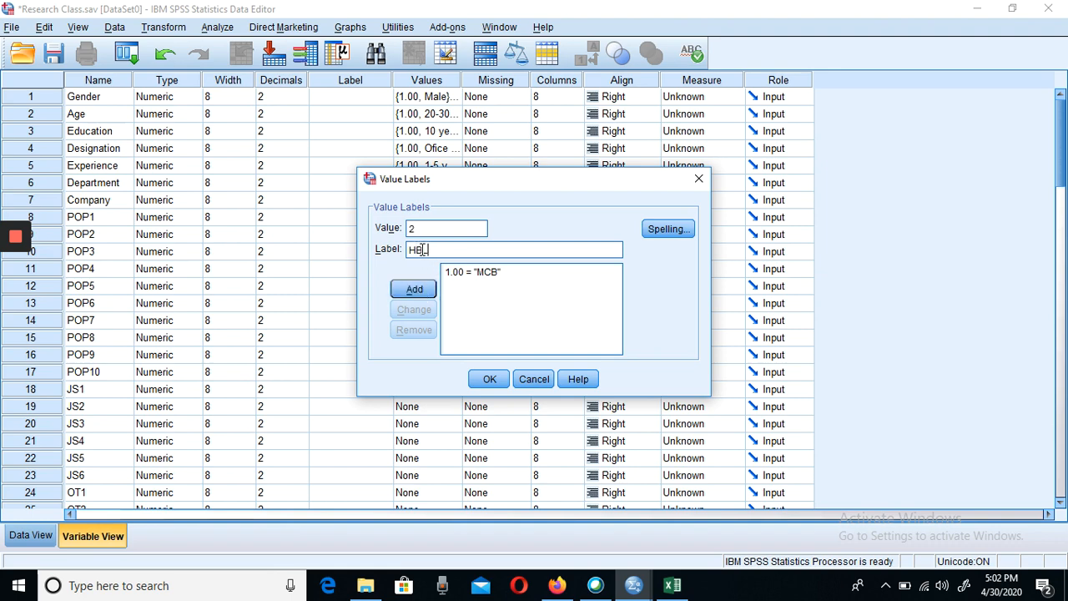
type("L")
left_click(423, 290)
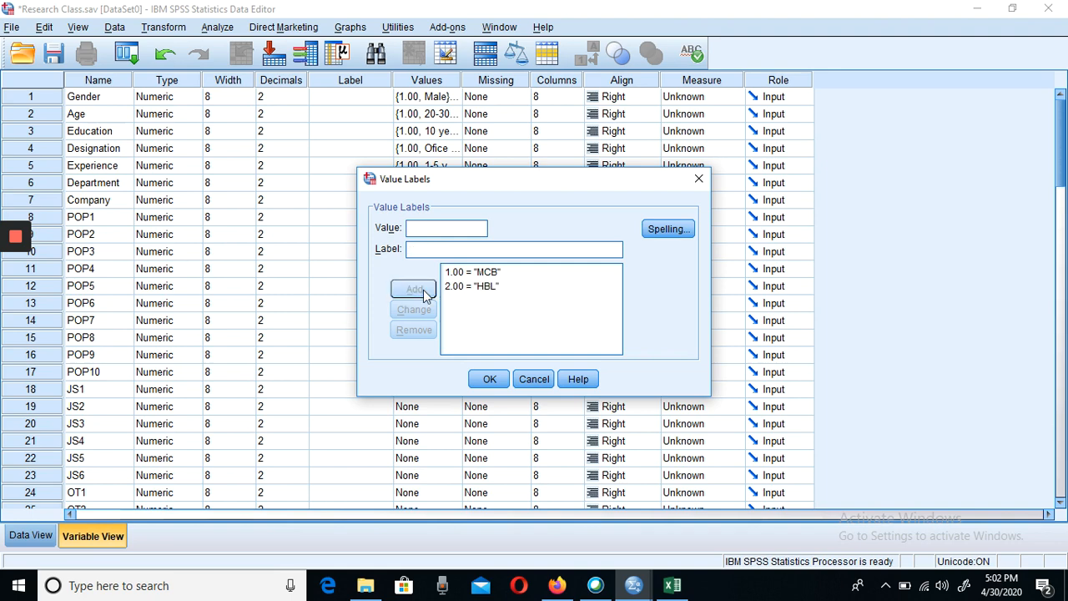
type("3")
left_click(428, 249)
type("ABL")
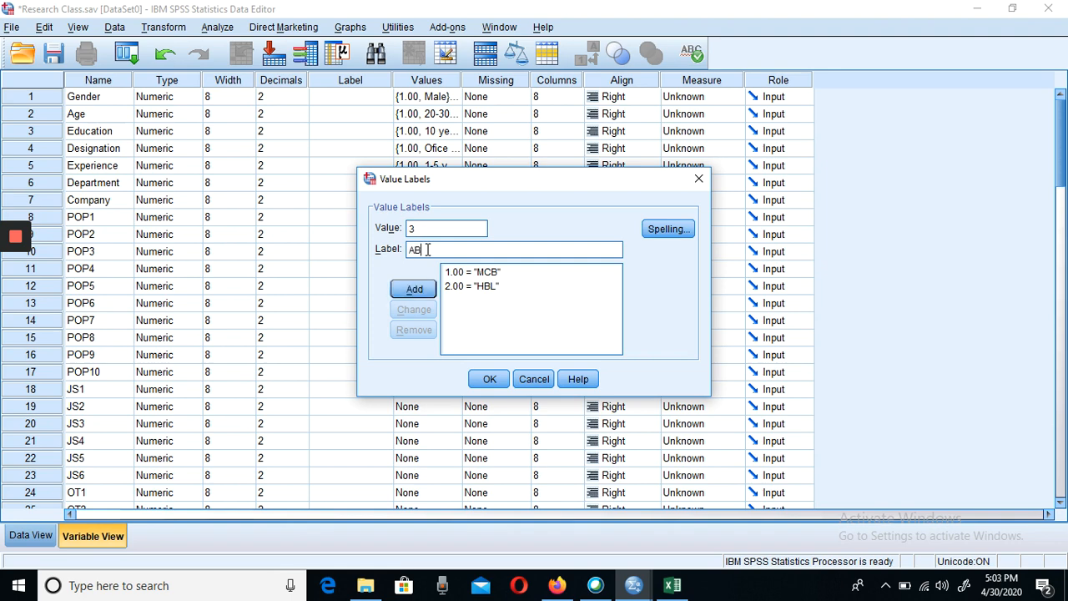
left_click(415, 290)
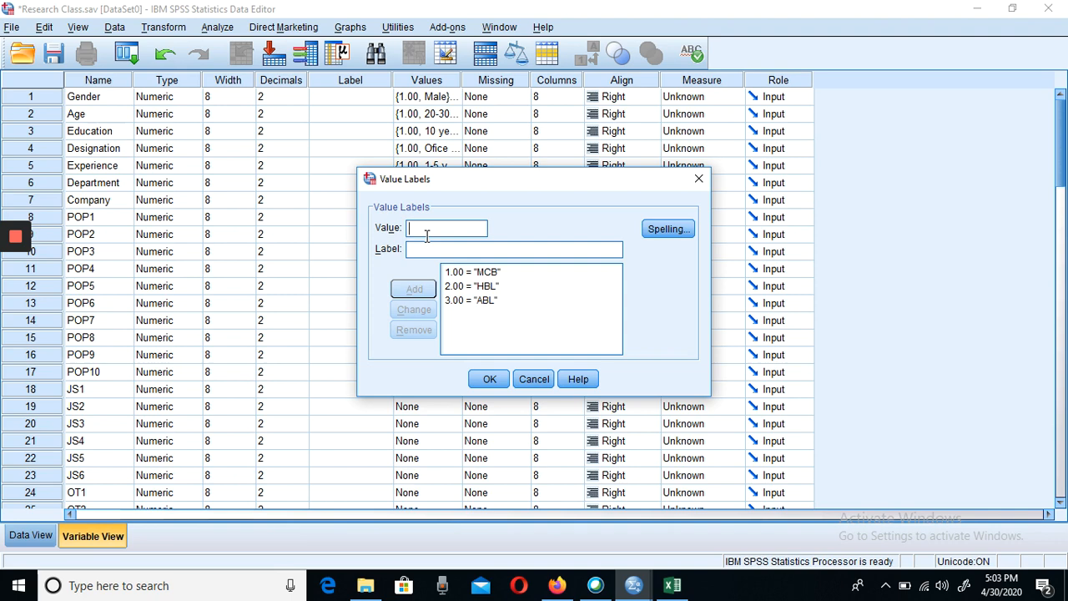
- Add the value label 4 = "Bank Al-Habib" for Company and accept the Company value labels
type("4")
type("B")
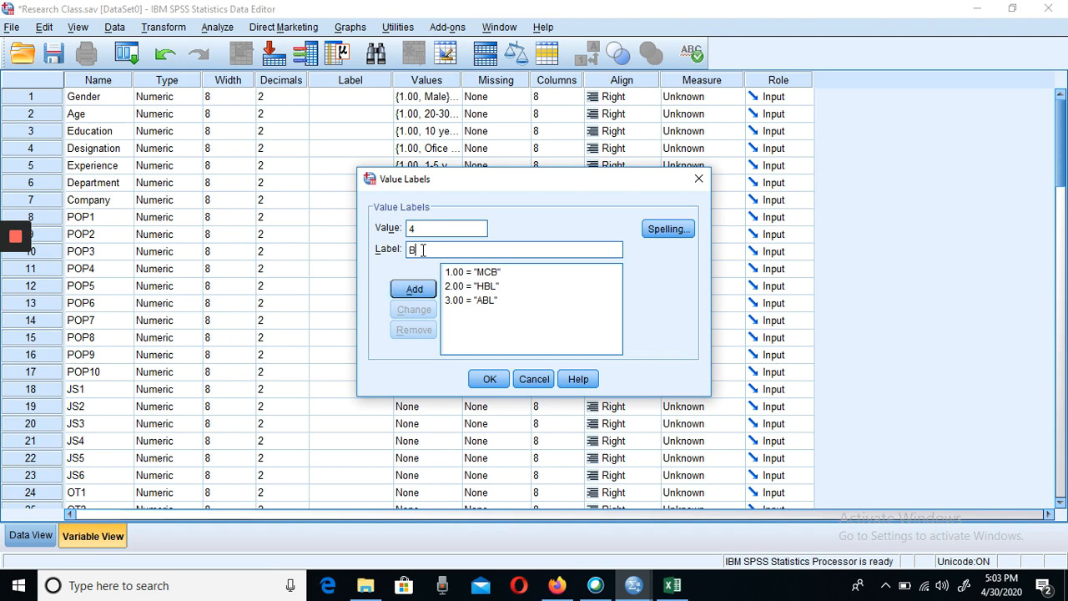
type("ank Al-Habib")
left_click(412, 290)
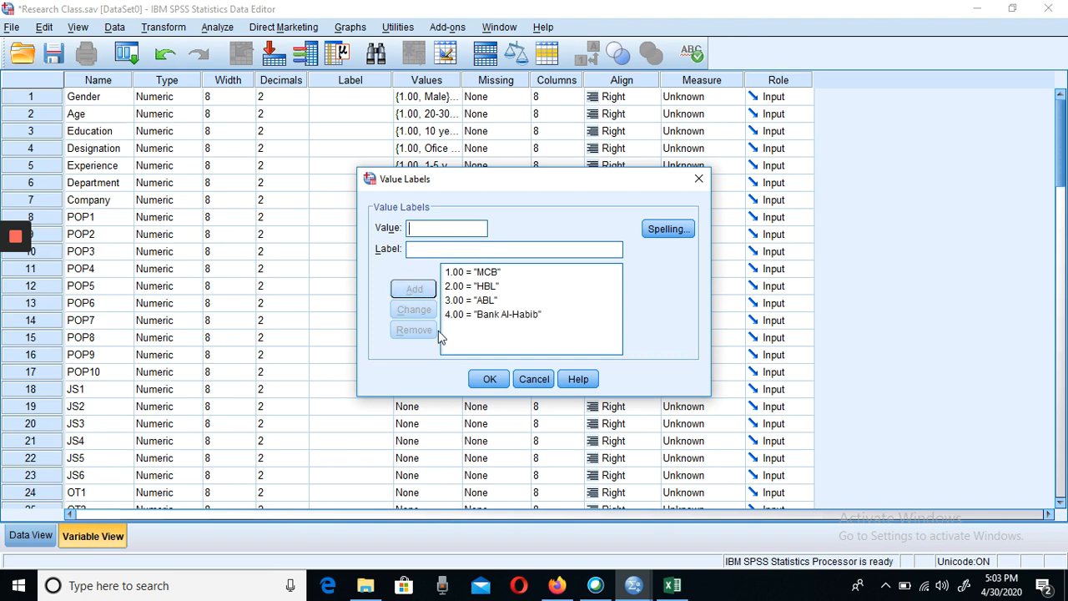
left_click(492, 379)
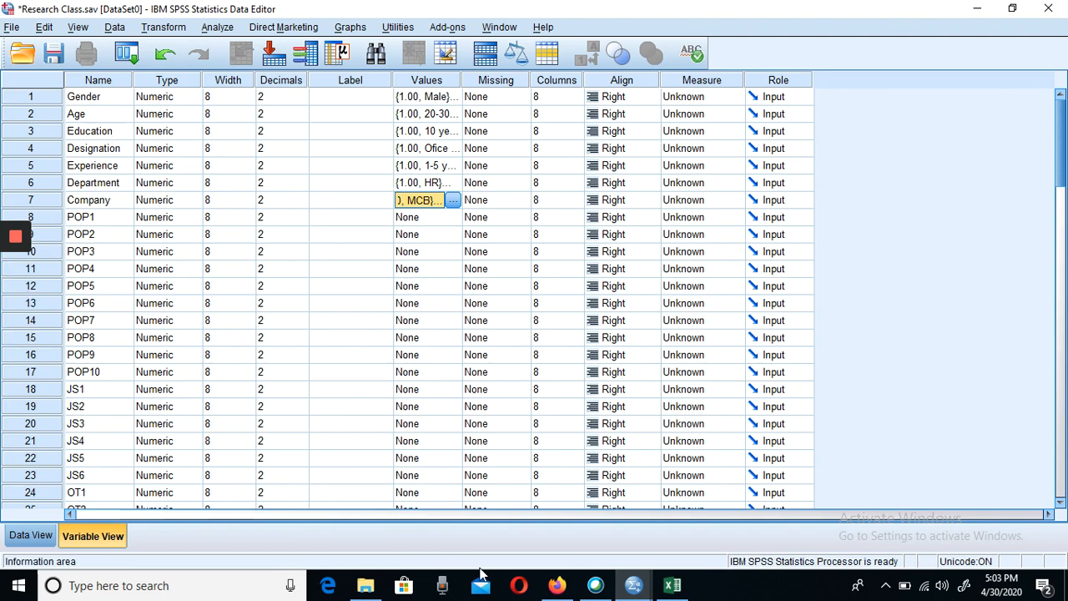
- Check the agreement rating scale in the Excel questionnaire and return to the SPSS Research Class.sav dataset
left_click(672, 586)
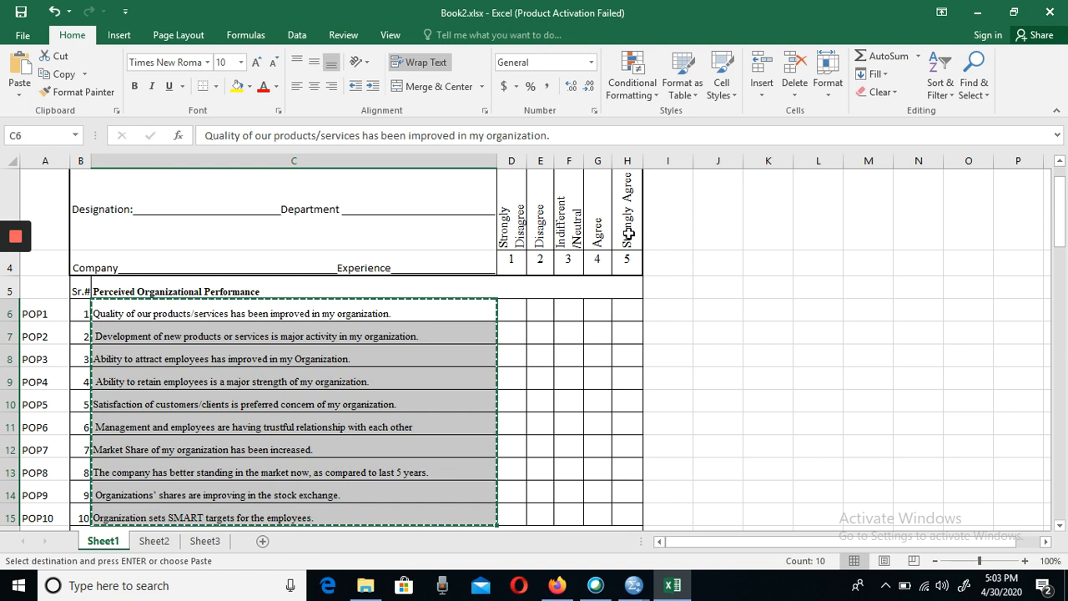
mouse_move(636, 589)
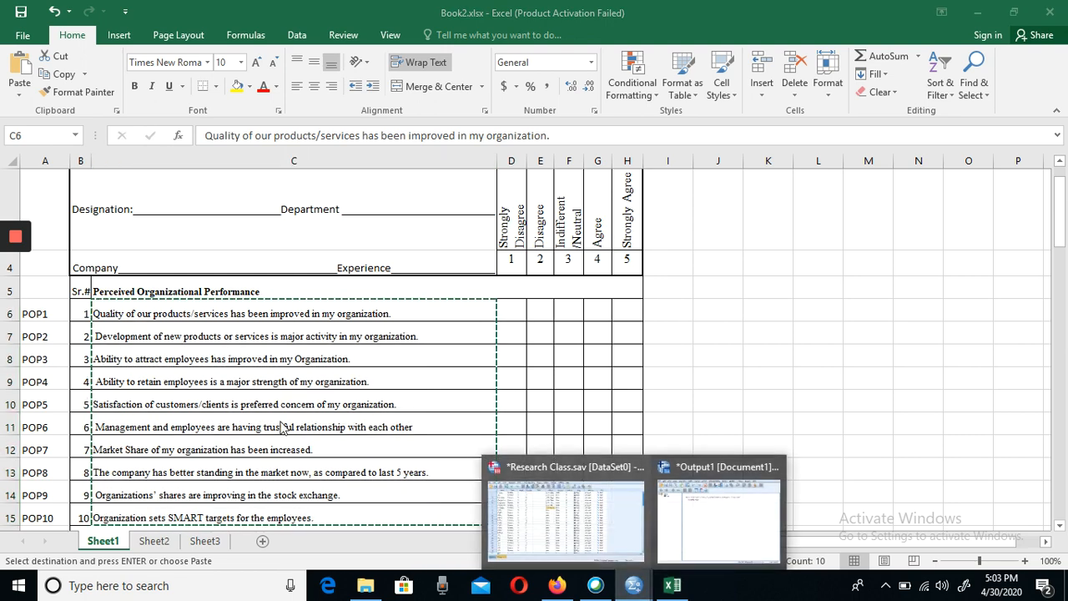
left_click(572, 501)
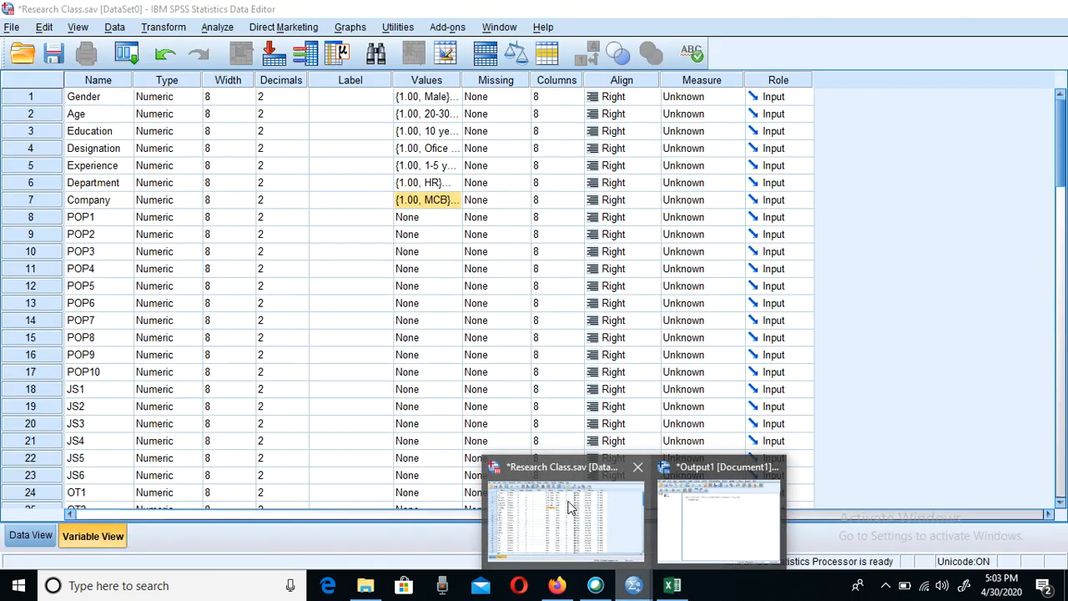
- Start the value labels for the POP1 variable with 1 = "SDA"
left_click(424, 219)
left_click(451, 218)
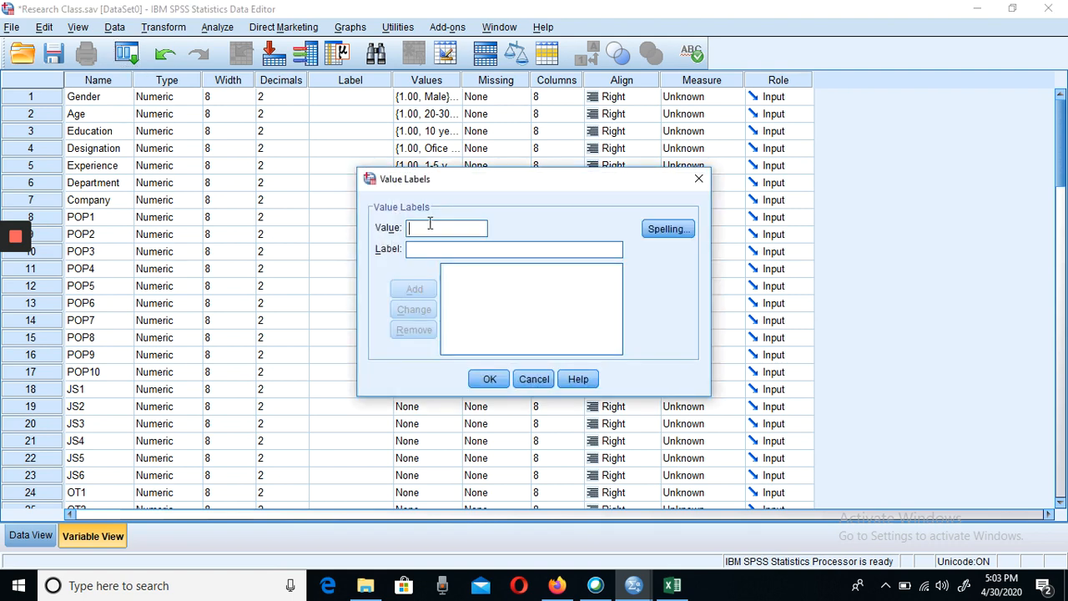
type("1")
type("SDA")
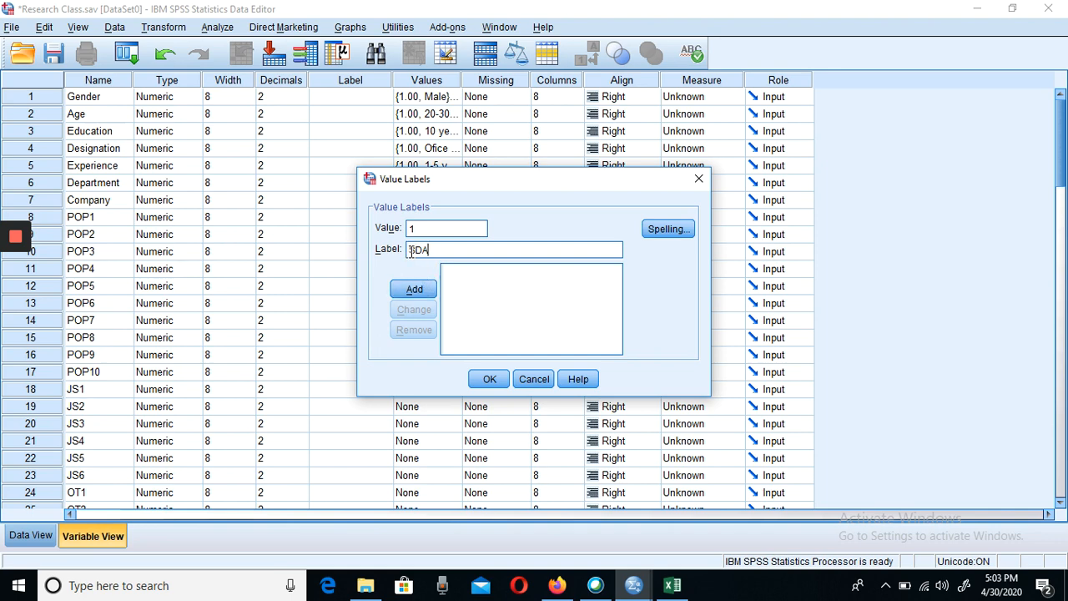
left_click(419, 292)
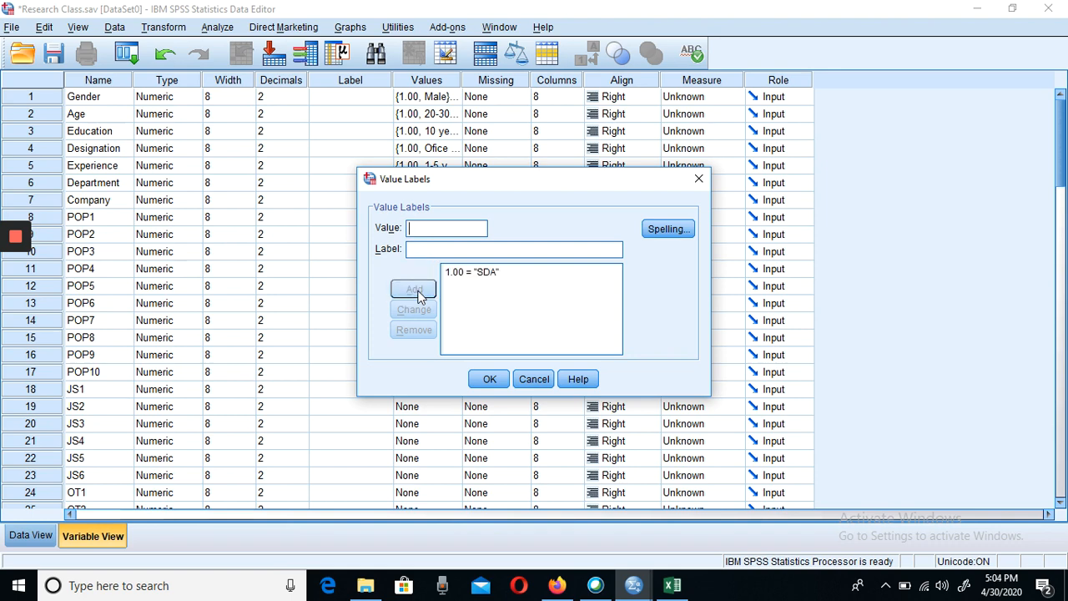
- Add the POP1 value labels 2 = "DA" and 3 = "N"
type("2")
left_click(423, 251)
type("DA")
left_click(409, 291)
type("3")
left_click(431, 249)
type("N")
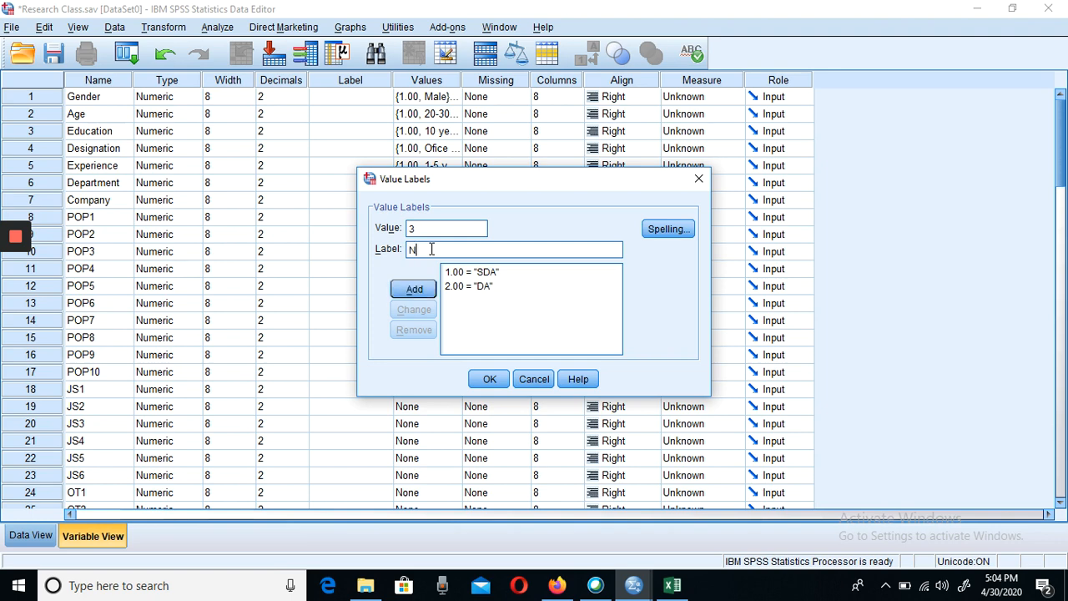
left_click(411, 292)
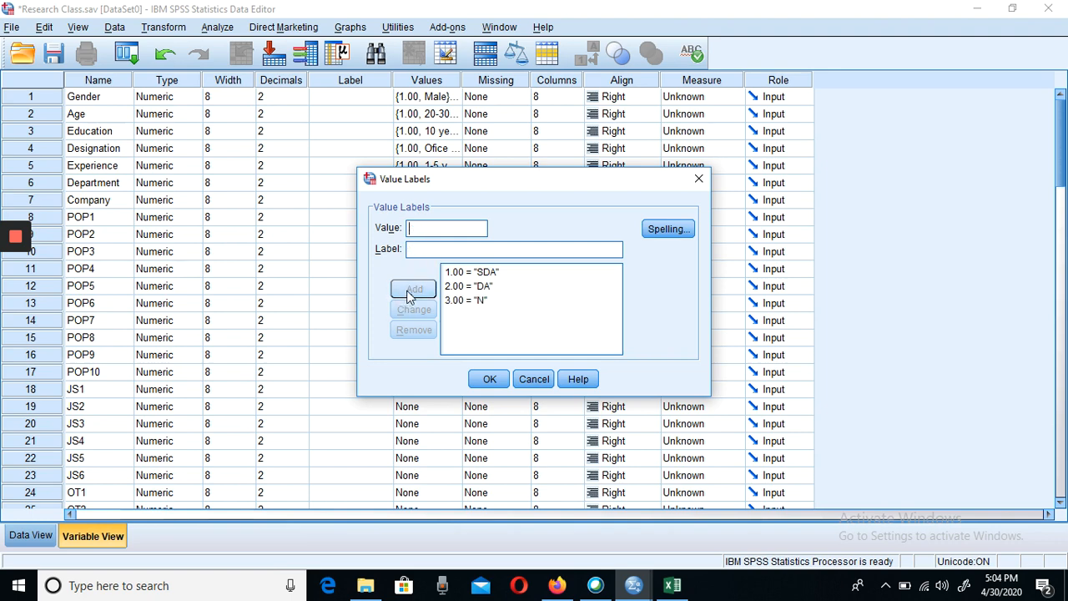
- Add the POP1 value labels 4 = "A" and 5 = "SA" and accept the POP1 value labels
type("4")
left_click(431, 253)
type("A")
left_click(431, 290)
type("5")
left_click(429, 250)
type("SA")
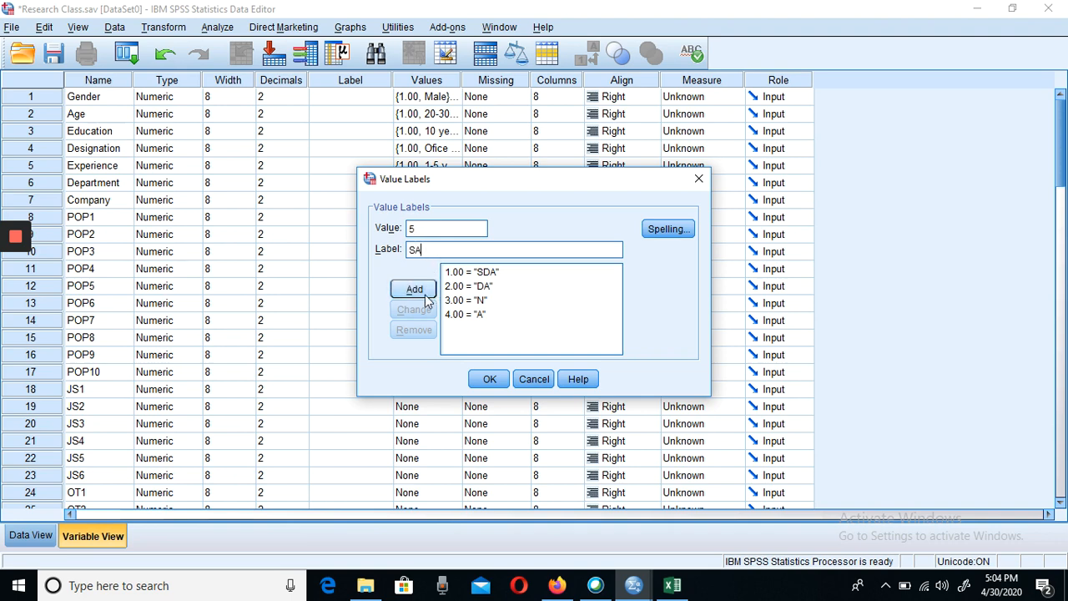
left_click(426, 294)
left_click(488, 378)
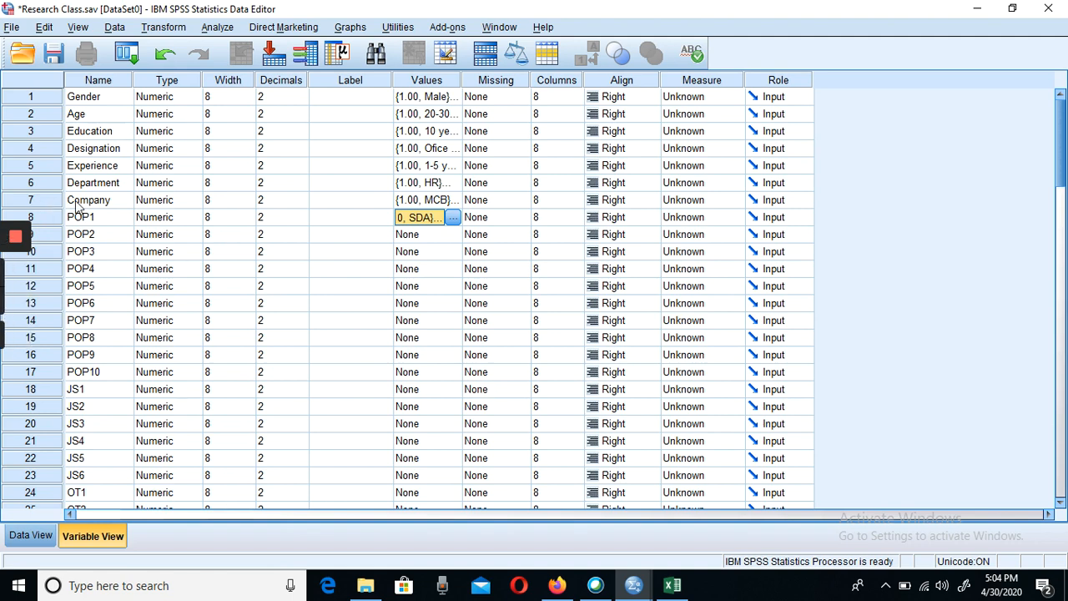
- Copy the value labels of POP1 and paste them to all the variables from POP2 through CS10
right_click(429, 220)
left_click(439, 235)
left_click(431, 236)
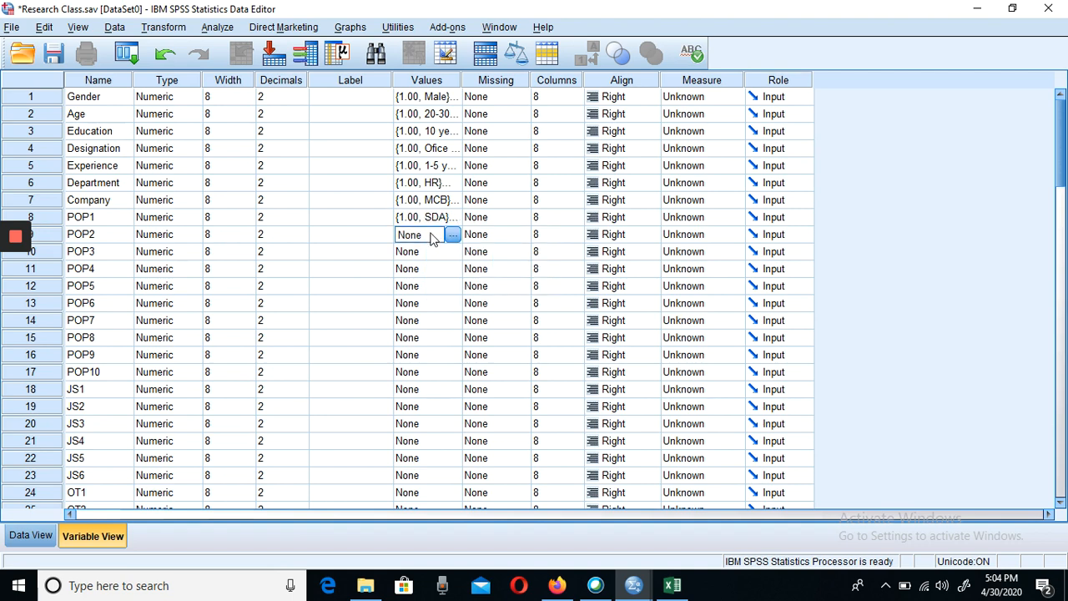
key("shift+Down")
key("shift+Down")
key("shift+Down")
key("shift+Down")
key("shift+Down")
key("shift+Down")
key("shift+Down")
key("shift+Down")
key("shift+Down")
key("shift+Down")
key("shift+Down")
key("shift+Down")
key("shift+Down")
key("shift+Down")
key("shift+Down")
key("shift+Down")
key("shift+Down")
key("shift+Down")
key("shift+Down")
key("shift+Down")
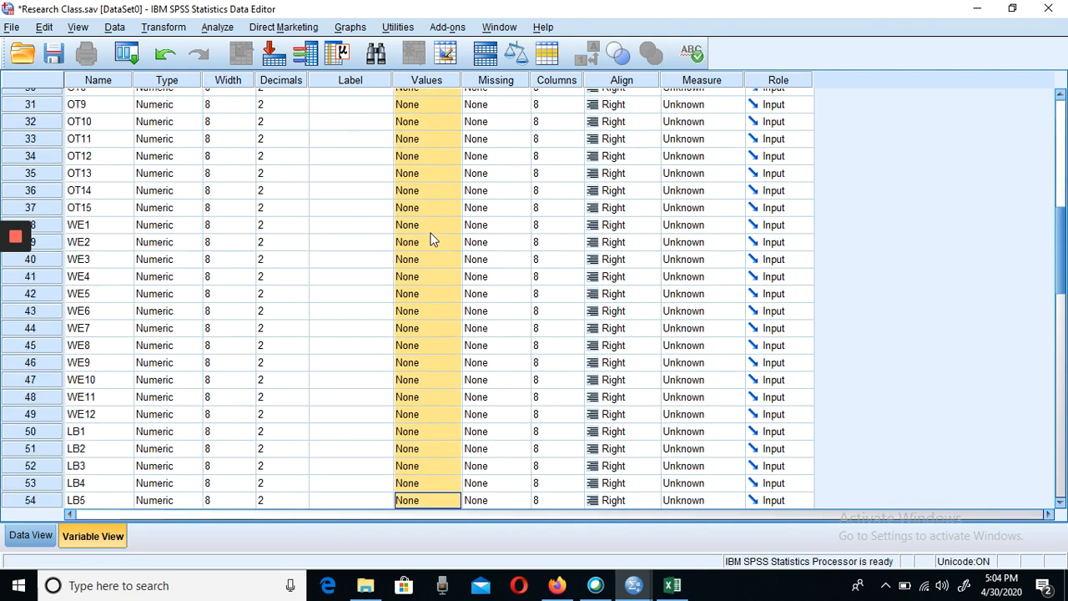
key("shift+Down")
key("shift+Down")
key("shift+Down")
key("shift+Down")
key("shift+Down")
key("shift+Down")
key("shift+Down")
key("shift+Down")
key("shift+Down")
key("shift+Down")
key("shift+Down")
key("shift+Down")
key("shift+Down")
key("shift+Down")
key("shift+Down")
key("shift+Down")
key("shift+Down")
key("shift+Down")
key("shift+Down")
key("shift+Down")
key("shift+Up")
key("shift+Up")
key("shift+Up")
key("shift+Up")
key("shift+Up")
key("shift+Up")
key("shift+Up")
key("shift+Up")
key("shift+Up")
key("shift+Up")
key("shift+Up")
key("shift+Up")
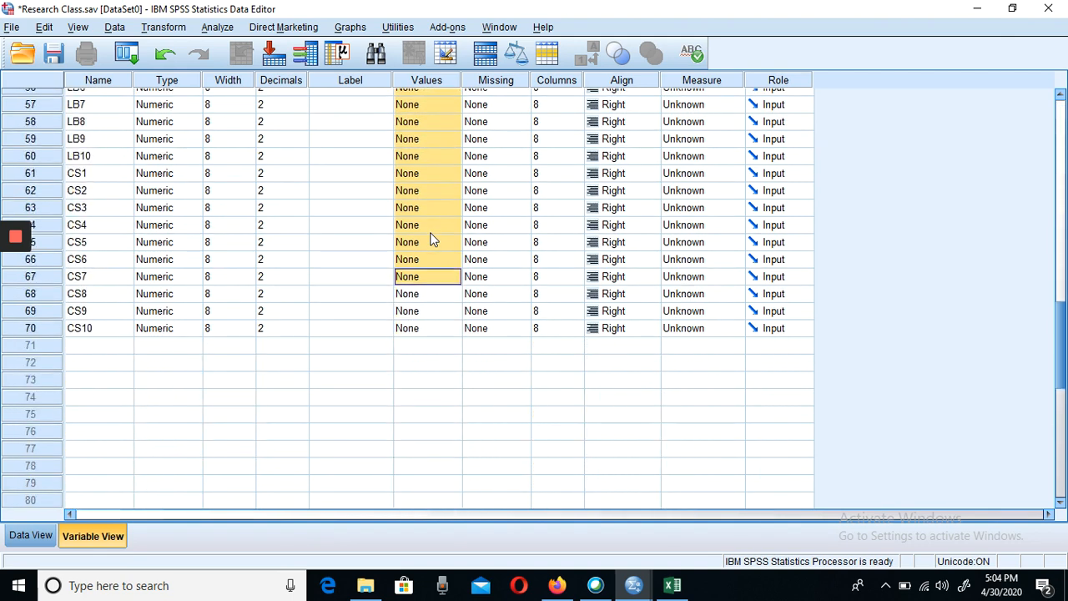
key("shift+Down")
key("shift+Down")
key("shift+Down")
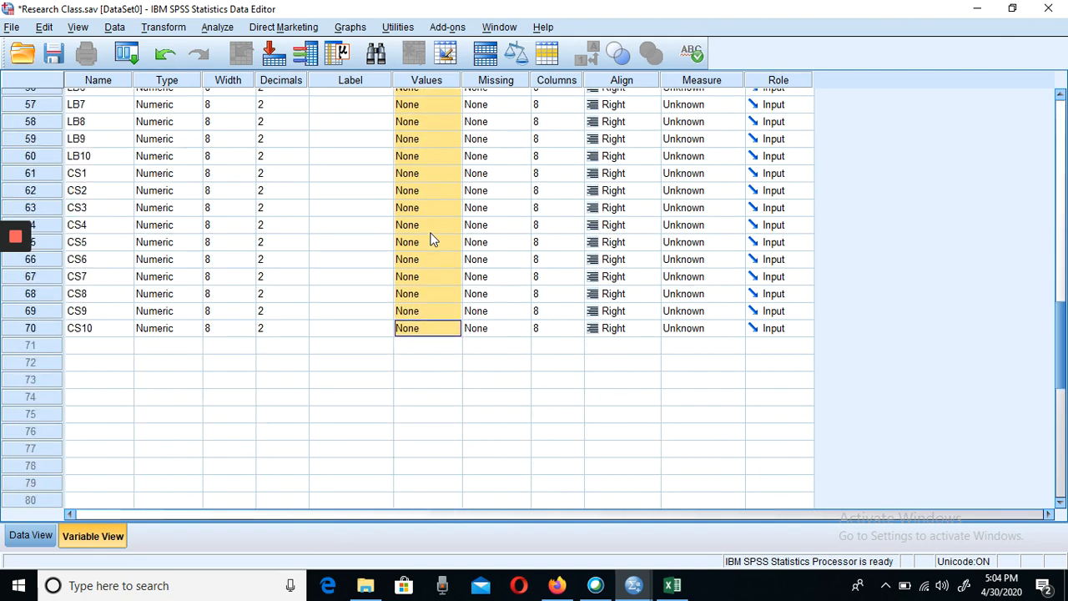
key("ctrl+v")
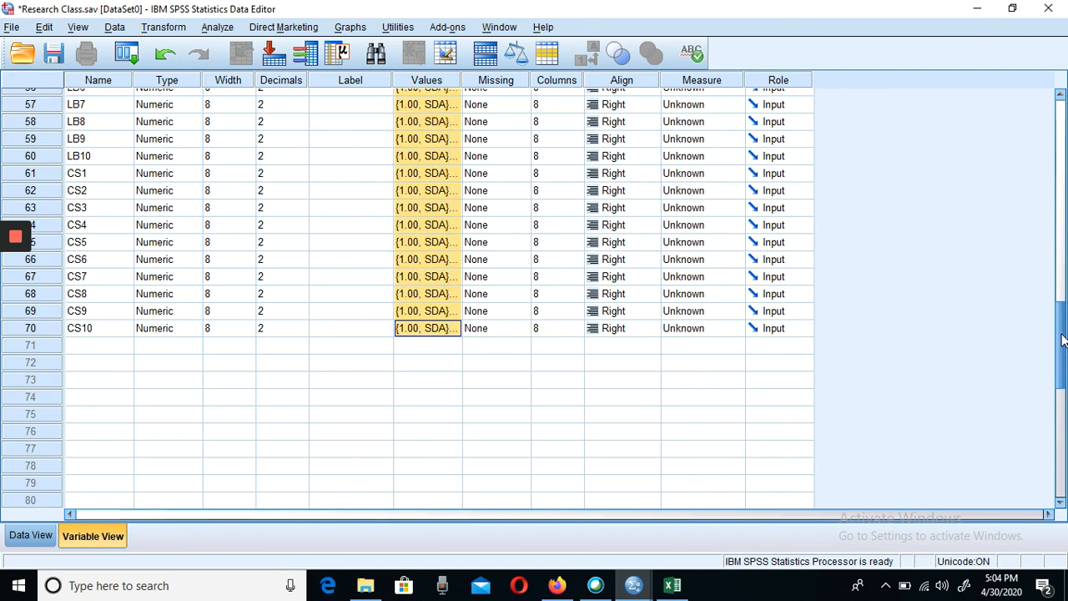
left_click_drag(1062, 330, 1005, 135)
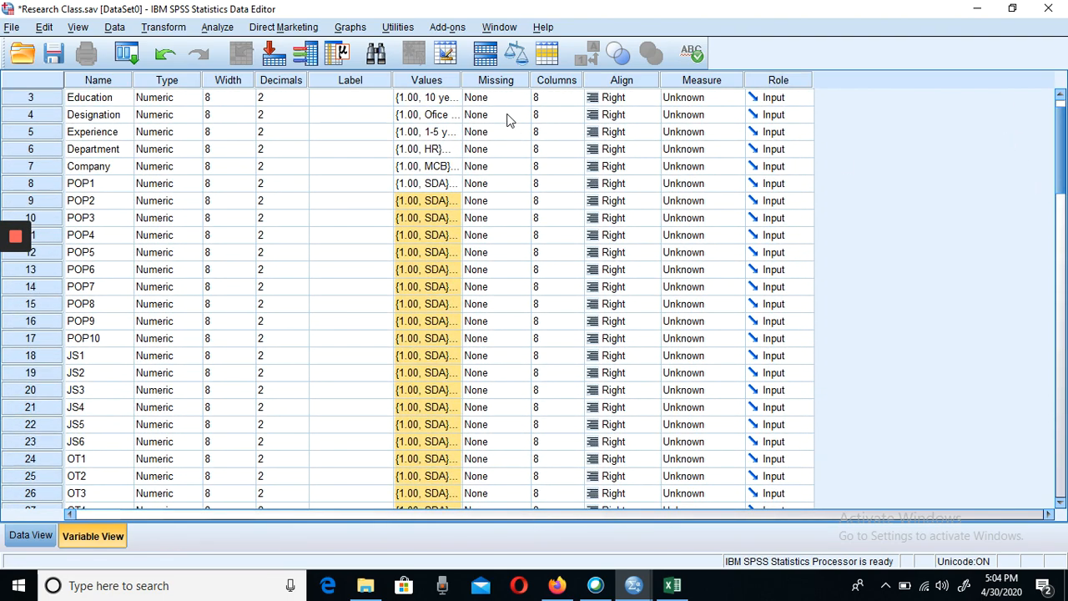
- Set the measurement level of Education, Designation, Experience, Department and Company to Nominal
left_click(489, 99)
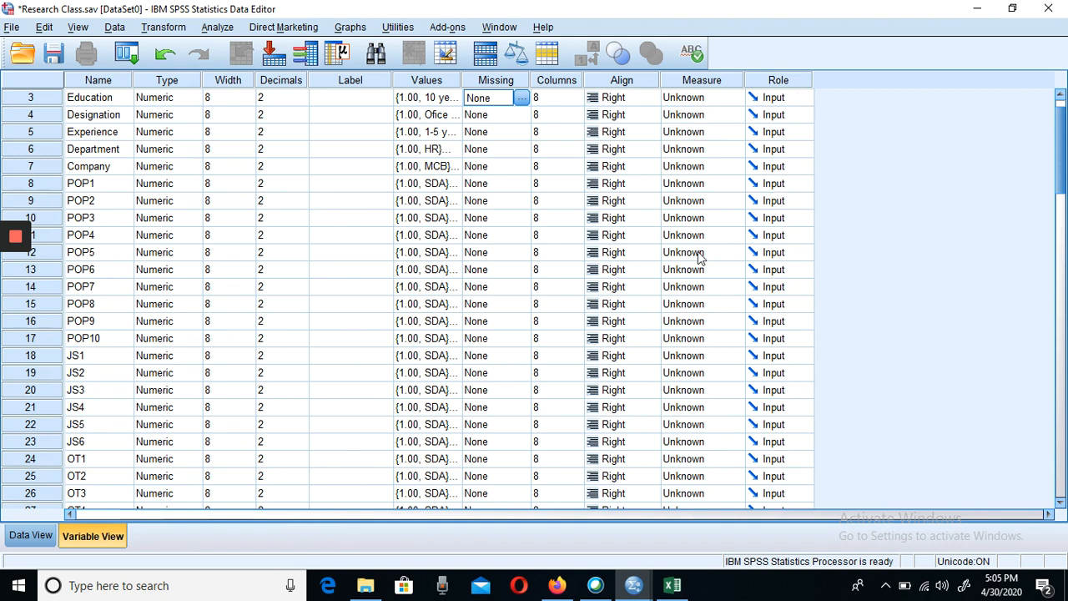
left_click(705, 98)
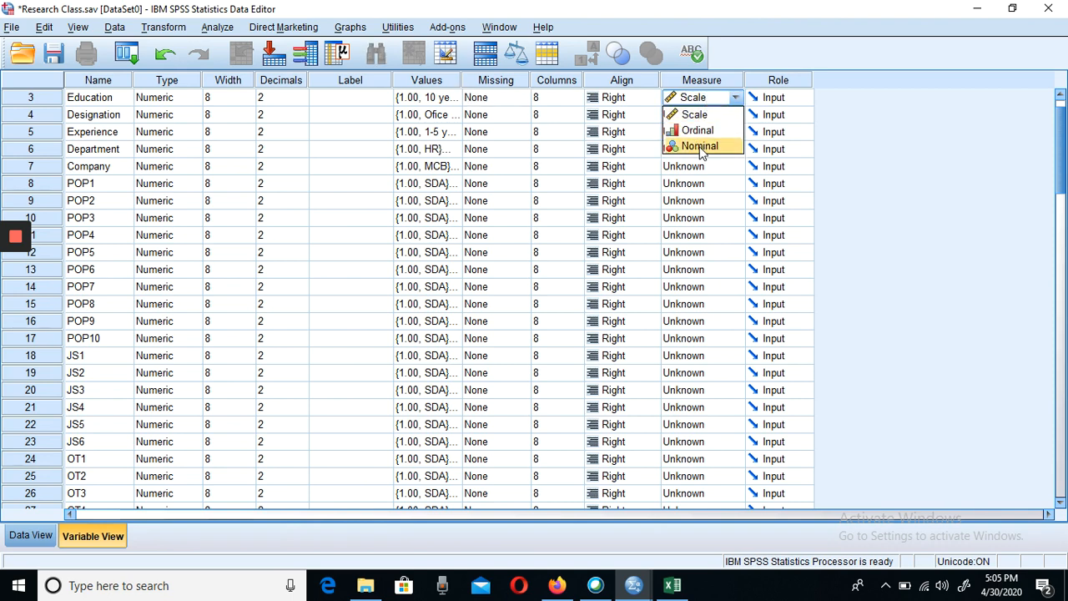
left_click(701, 148)
left_click(732, 115)
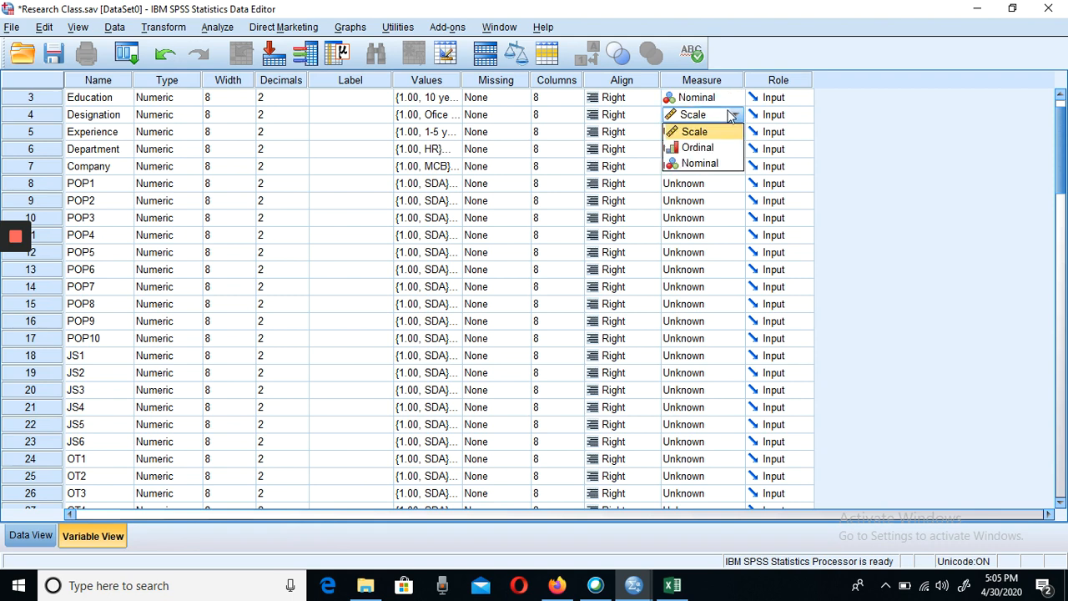
left_click(701, 164)
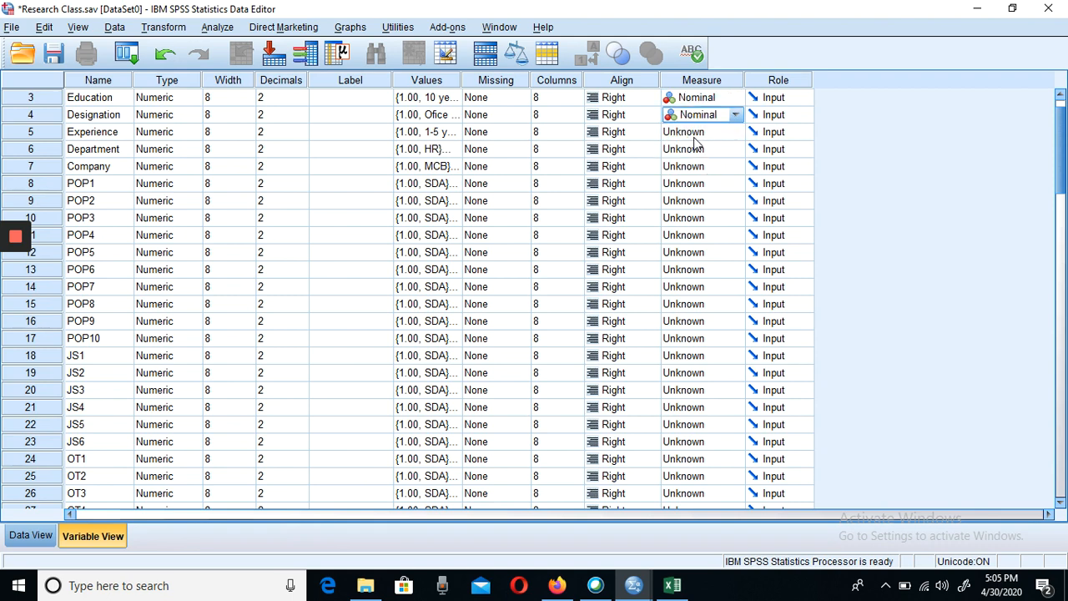
left_click(697, 133)
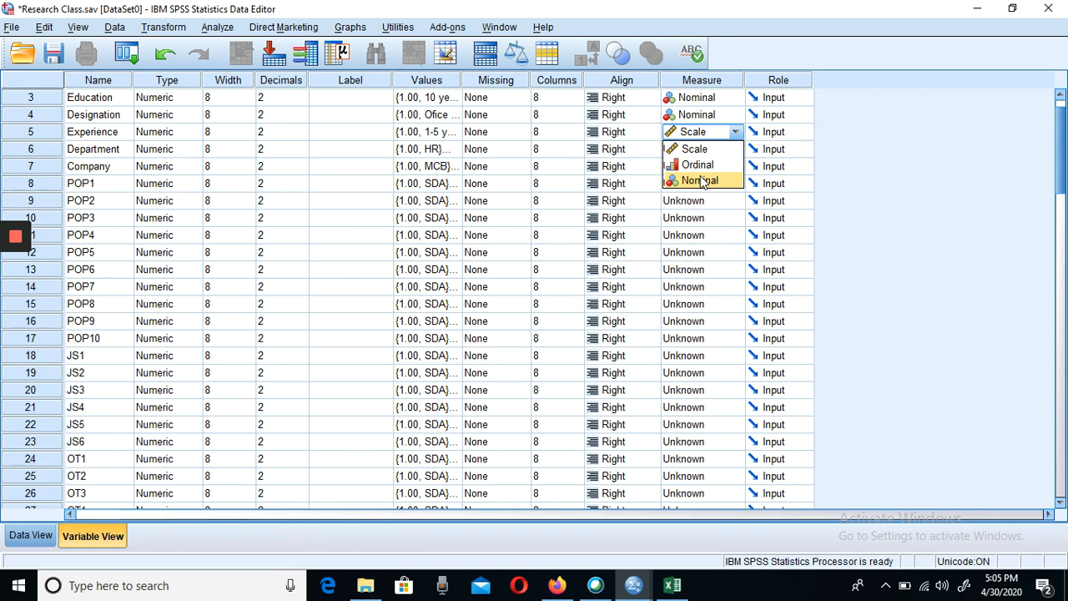
left_click(701, 181)
left_click(701, 150)
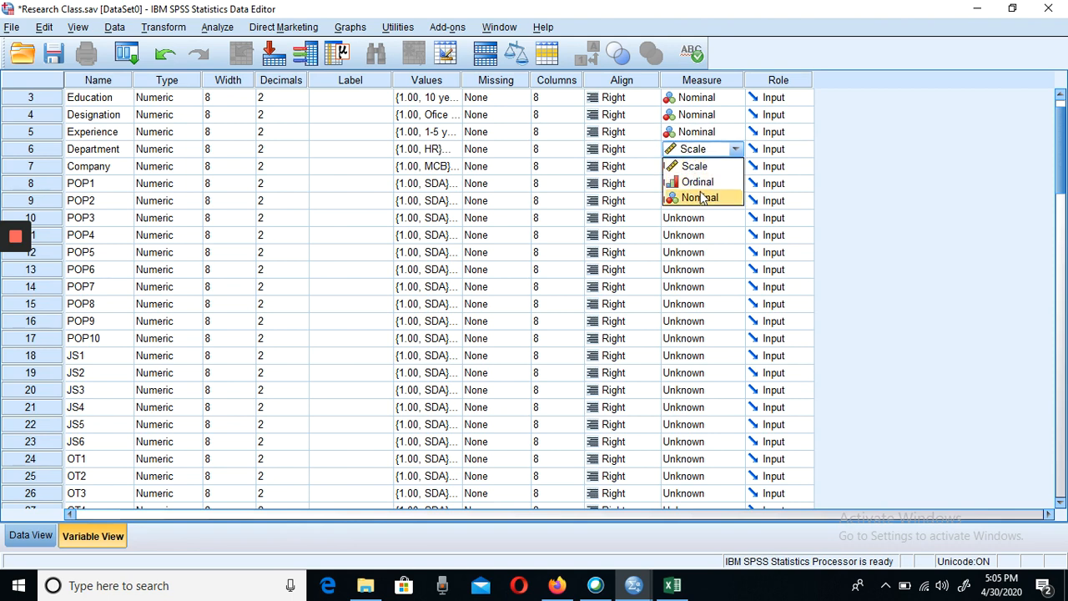
left_click(701, 197)
left_click(689, 168)
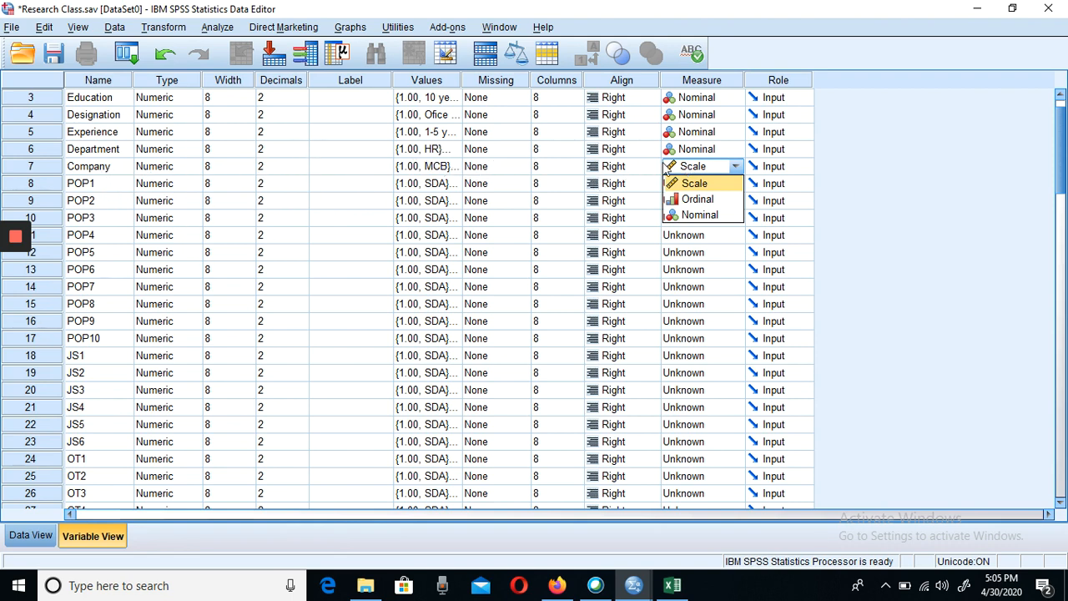
left_click(692, 215)
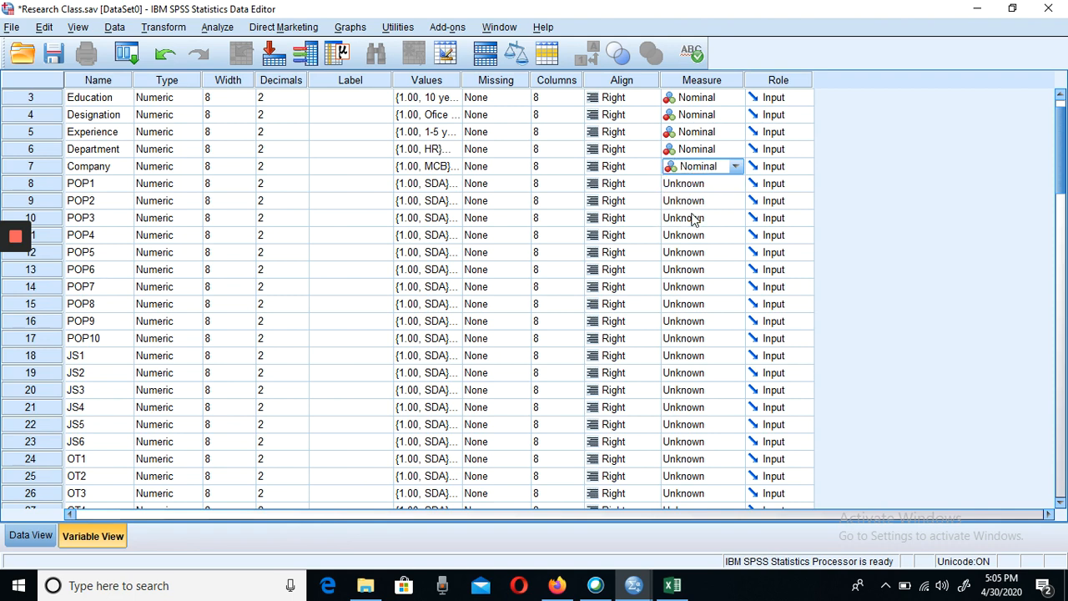
- Set the measurement level of the POP1 and POP2 variables to Scale
left_click(723, 184)
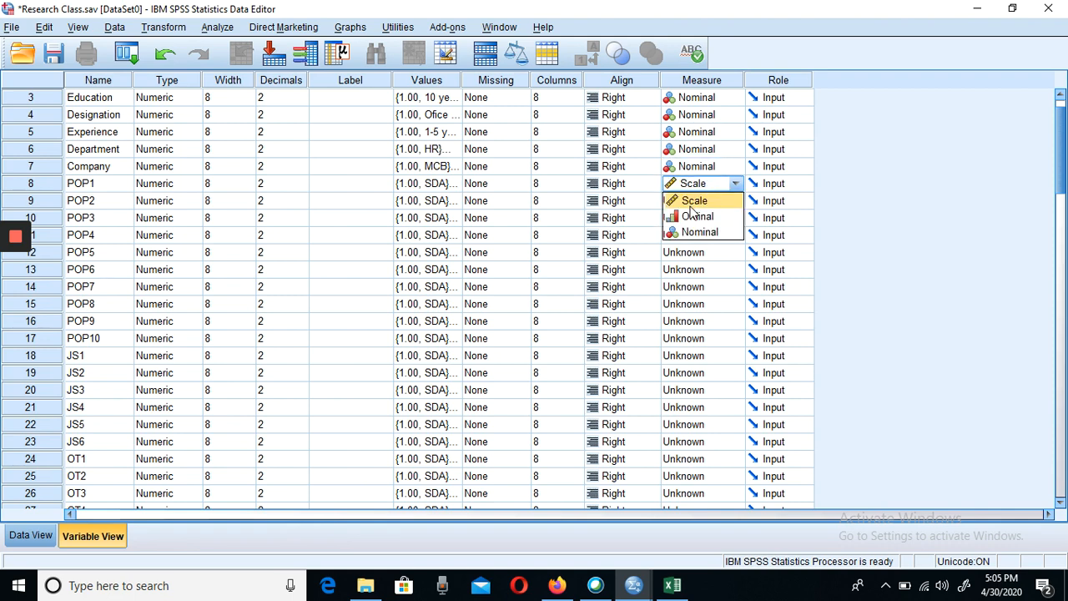
left_click(692, 204)
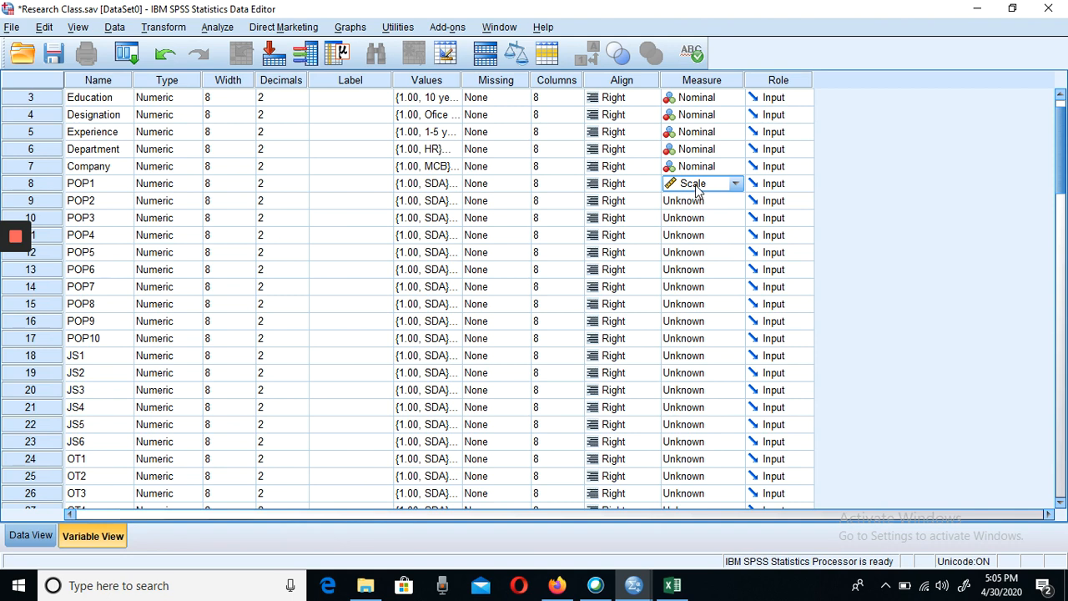
left_click(698, 188)
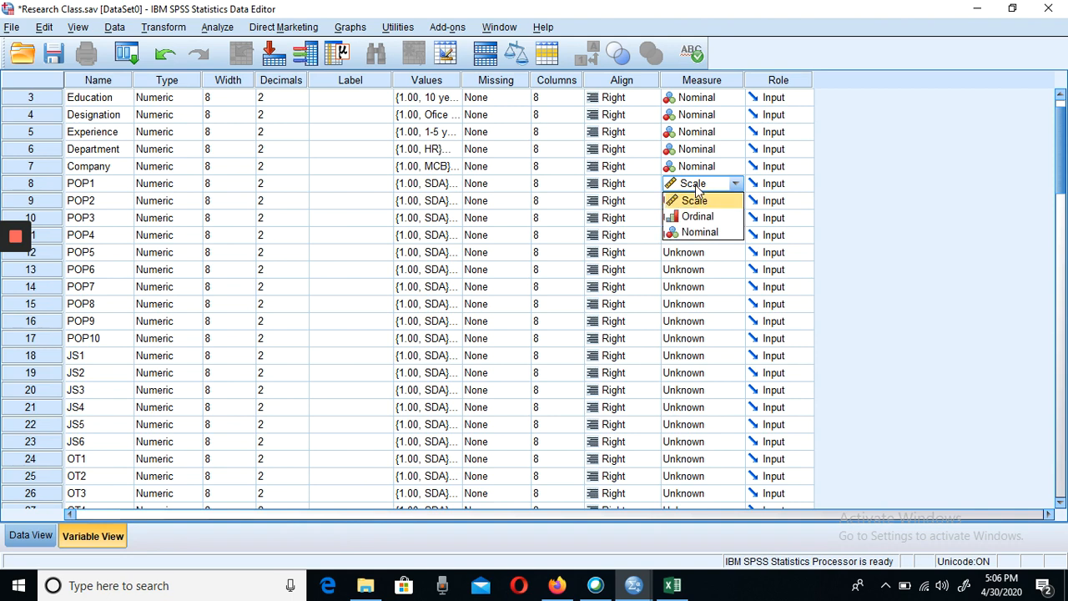
left_click(699, 203)
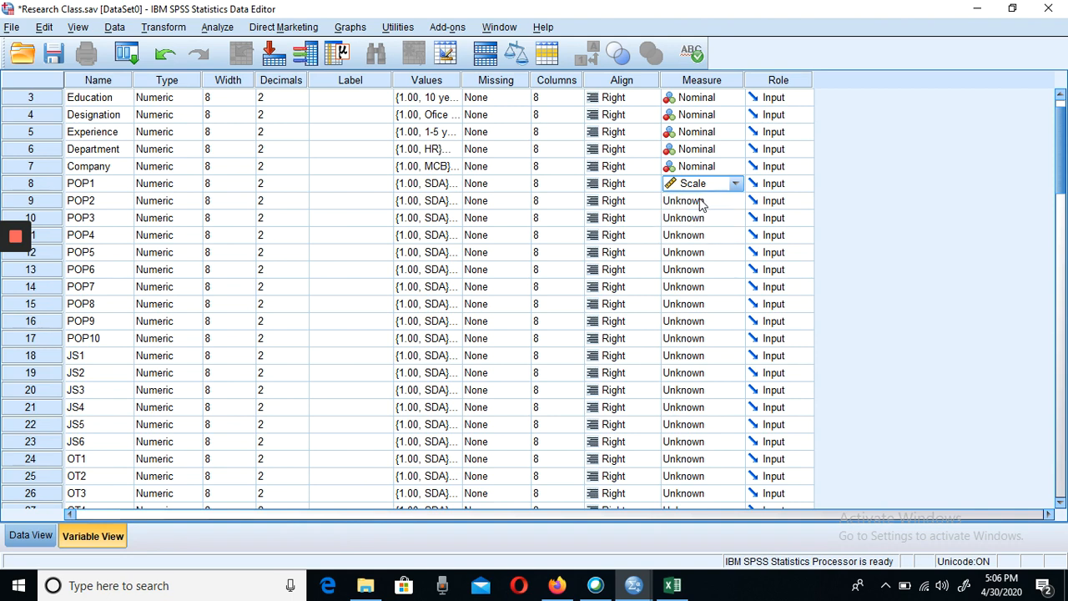
left_click(701, 205)
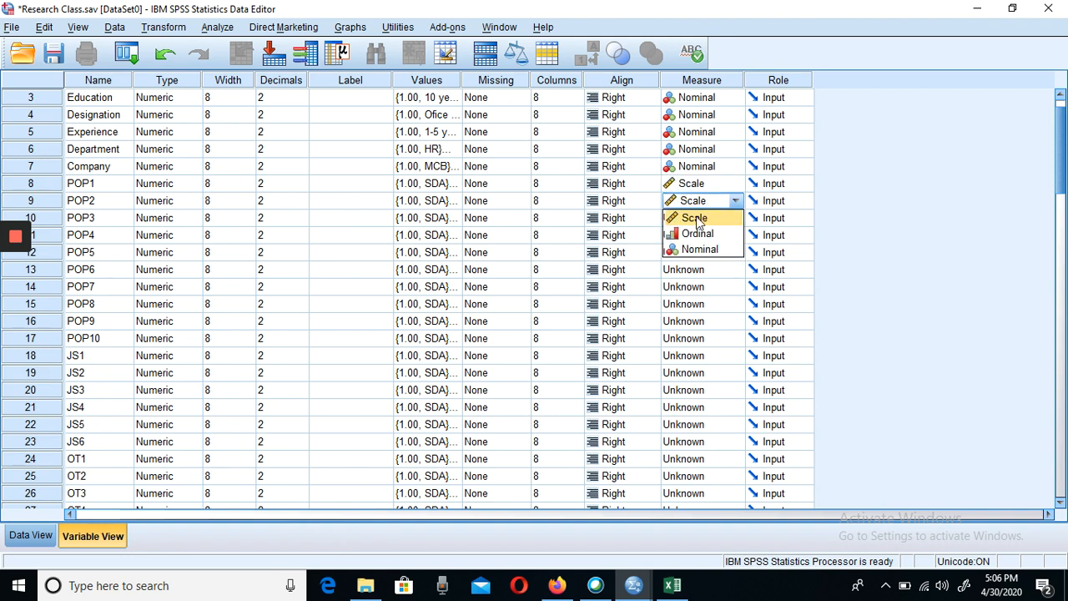
left_click(698, 218)
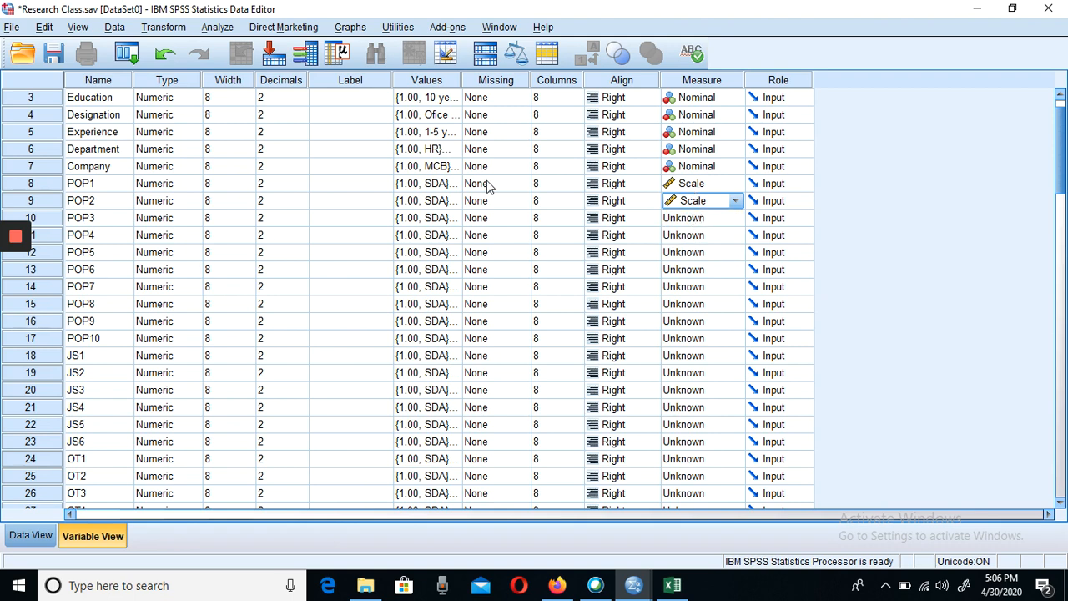
- Move the POP3 variable above POP1 in the variable list
left_click(20, 187)
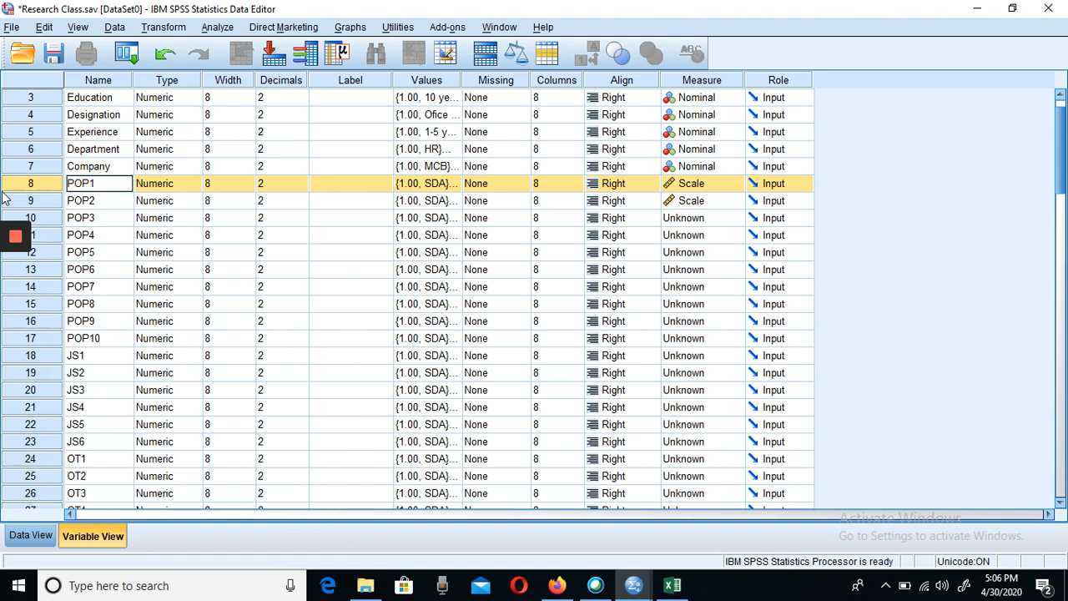
key("Down")
key("Down")
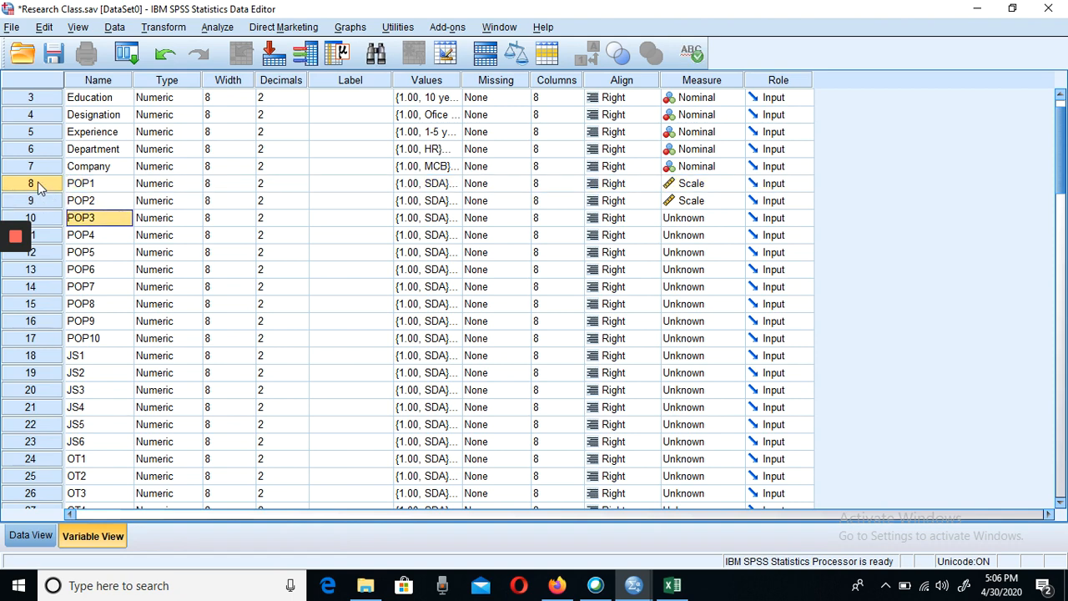
left_click(38, 182)
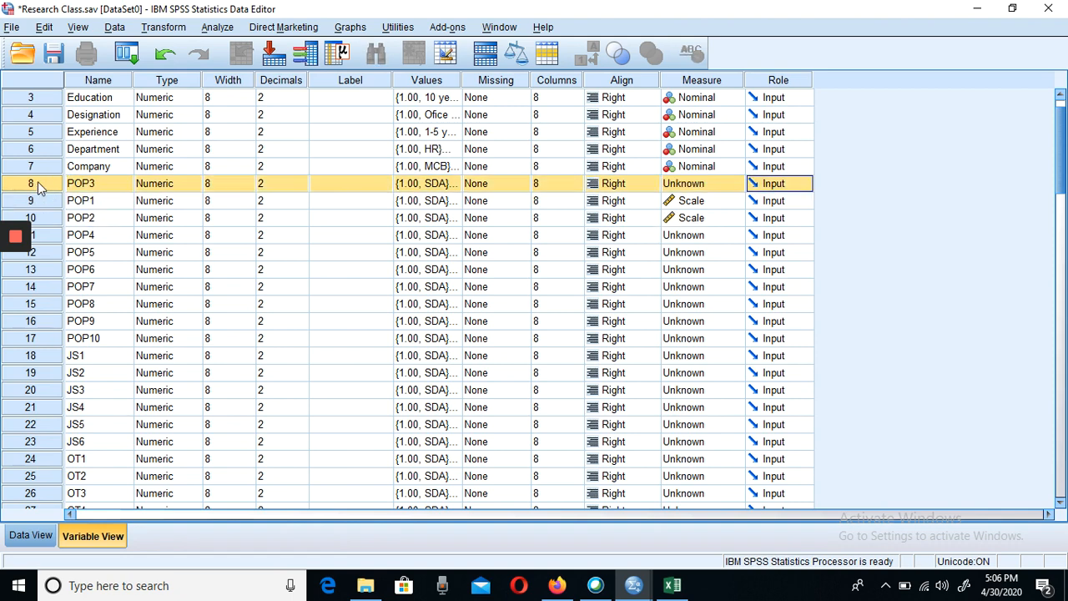
key("Down")
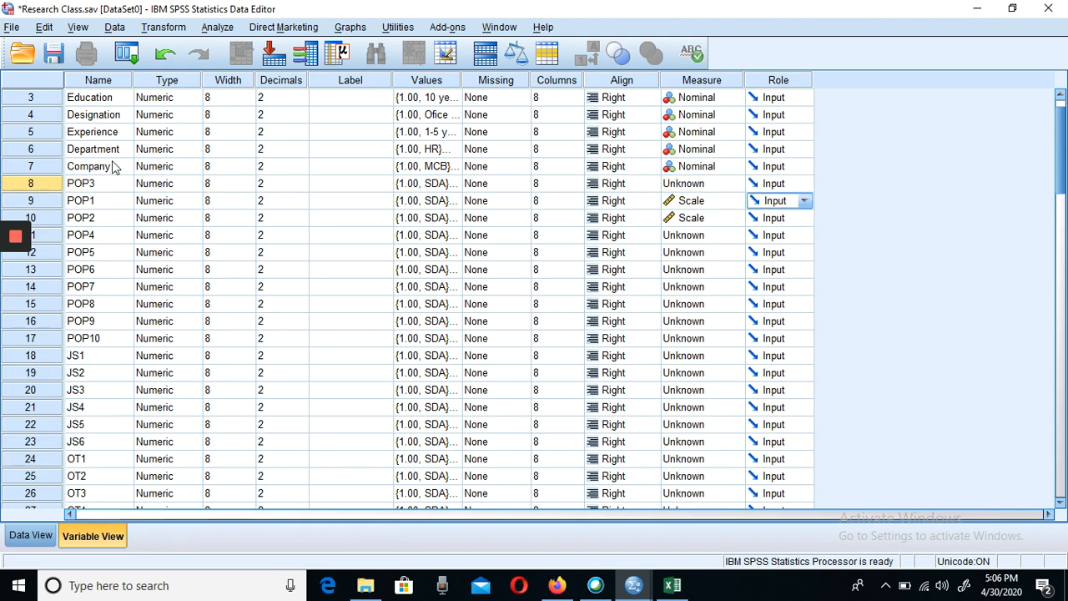
- Set the measurement level of the POP3, POP4, POP5 and POP6 variables to Scale
left_click(677, 185)
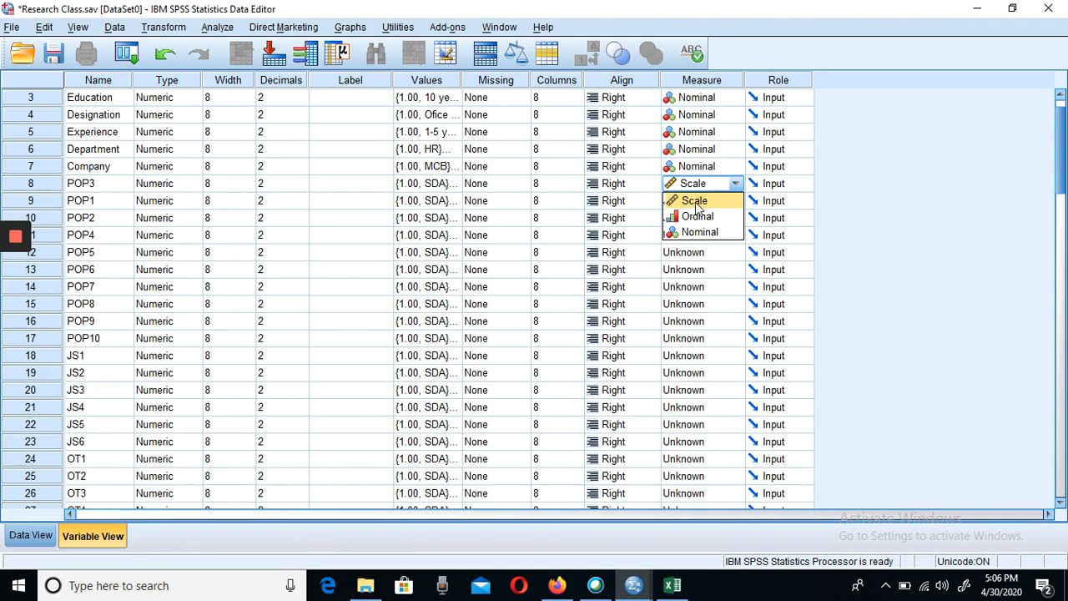
left_click(697, 207)
left_click(705, 238)
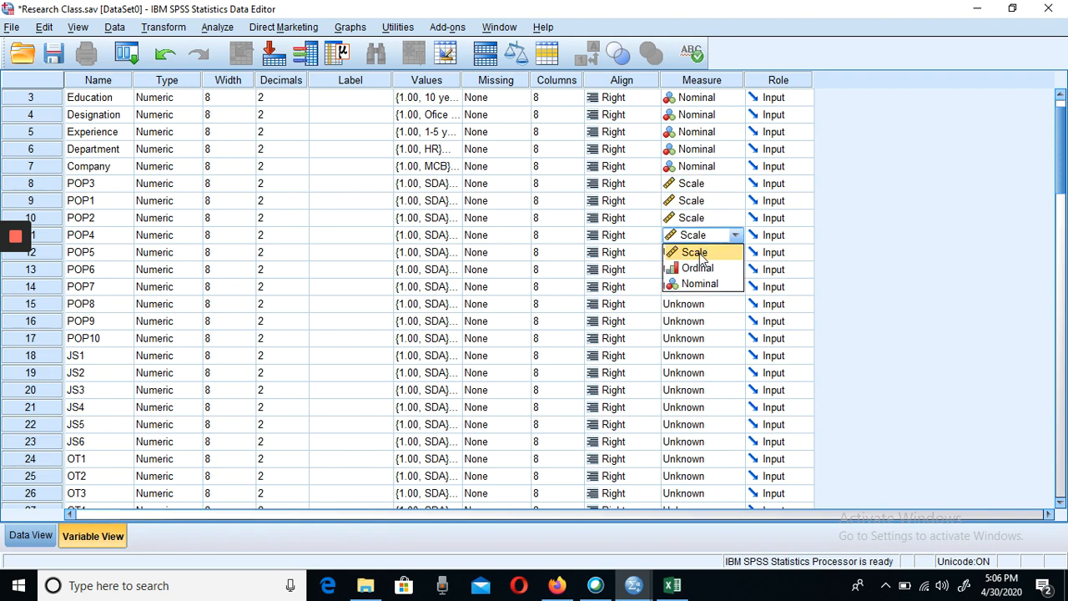
left_click(699, 253)
left_click(704, 253)
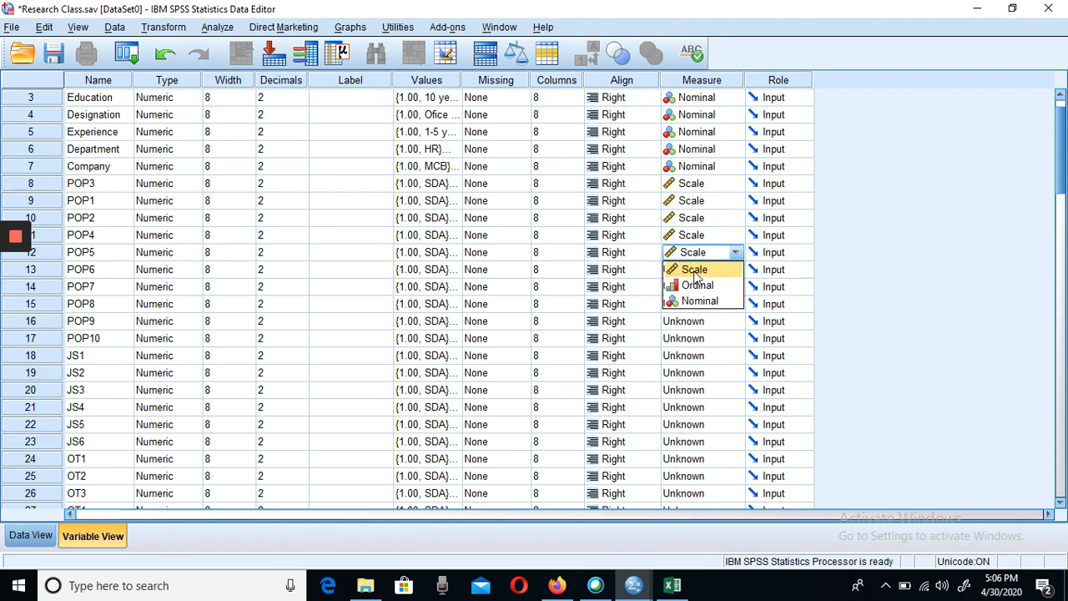
left_click(693, 275)
left_click(691, 274)
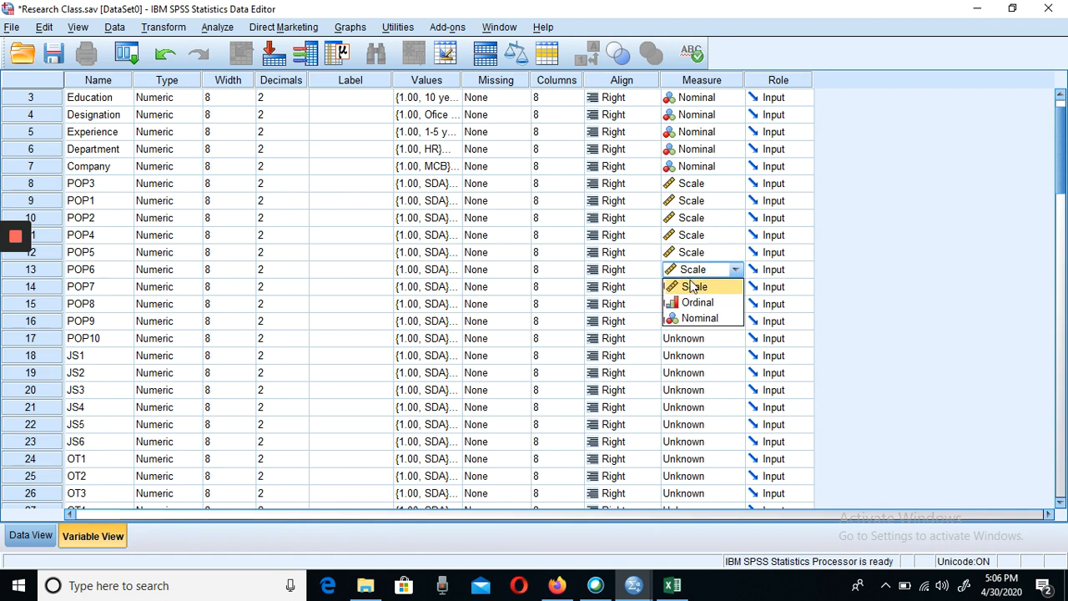
left_click(695, 286)
- Set the measurement level of the POP7, POP8, POP9 and POP10 variables to Scale
left_click(695, 288)
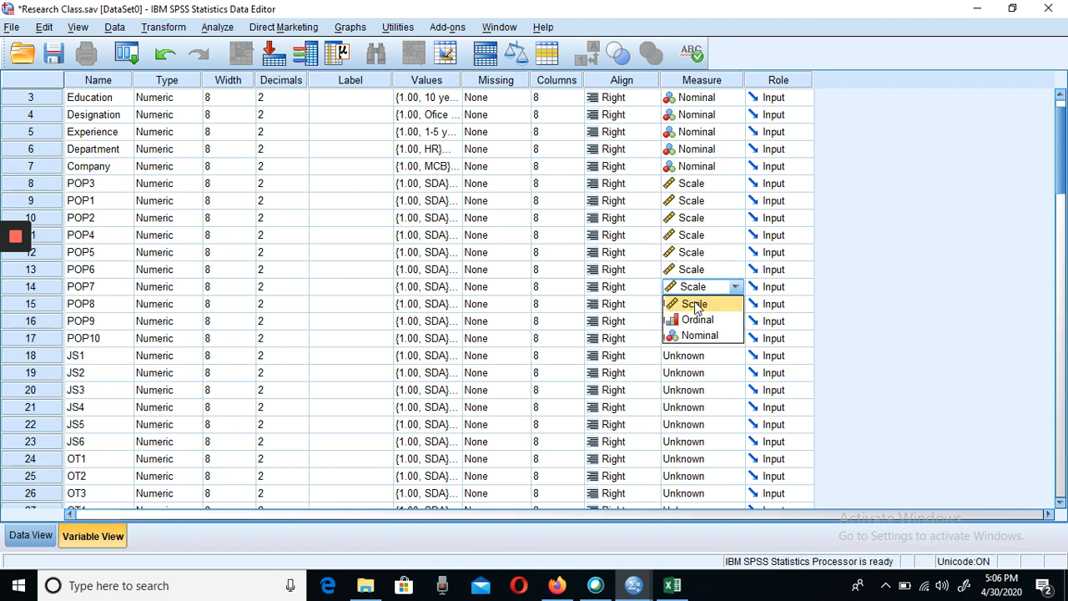
left_click(694, 304)
left_click(692, 309)
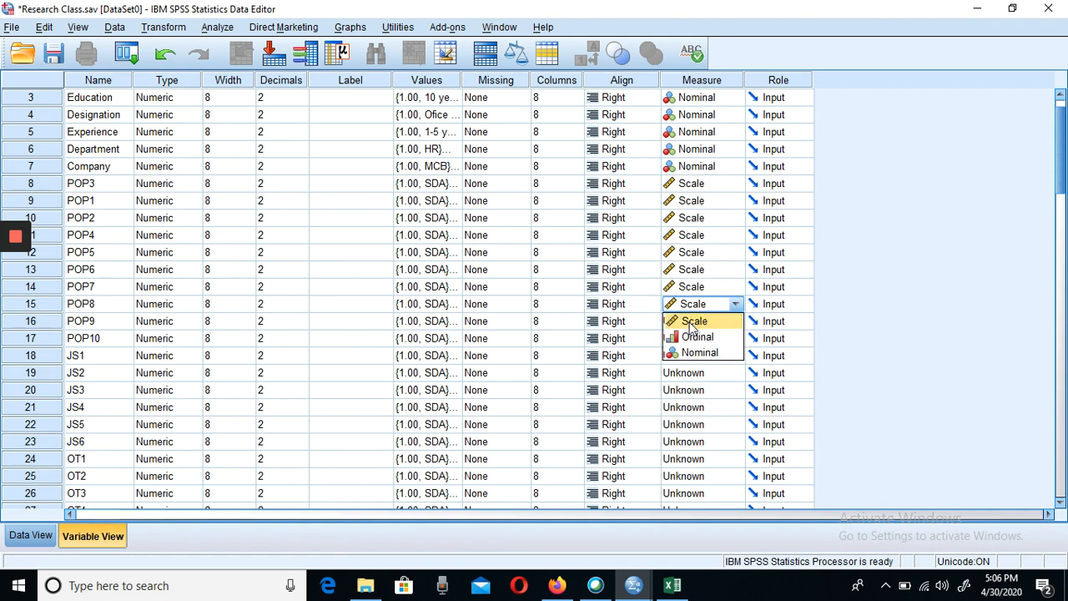
left_click(692, 323)
left_click(689, 325)
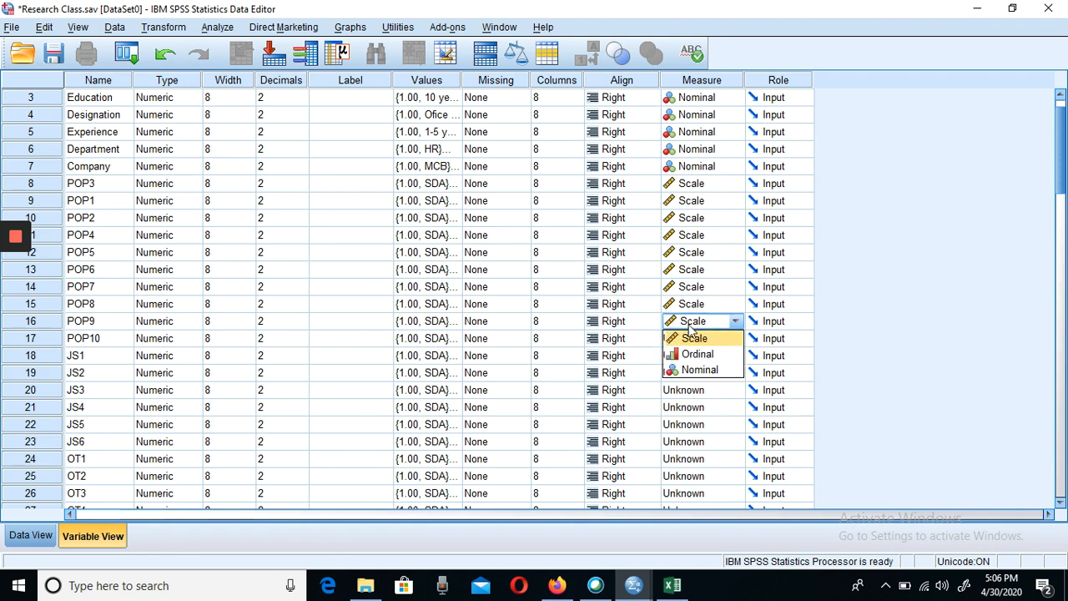
left_click(692, 339)
left_click(689, 338)
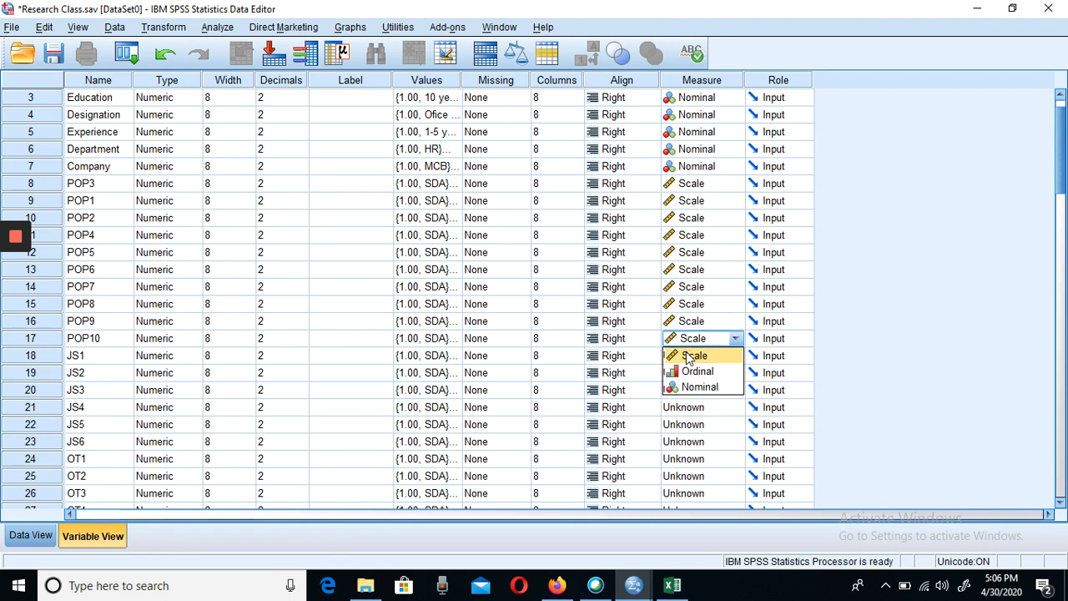
left_click(689, 358)
- Set the measurement level of all the variables from JS1 through JS6 to Scale
left_click(689, 360)
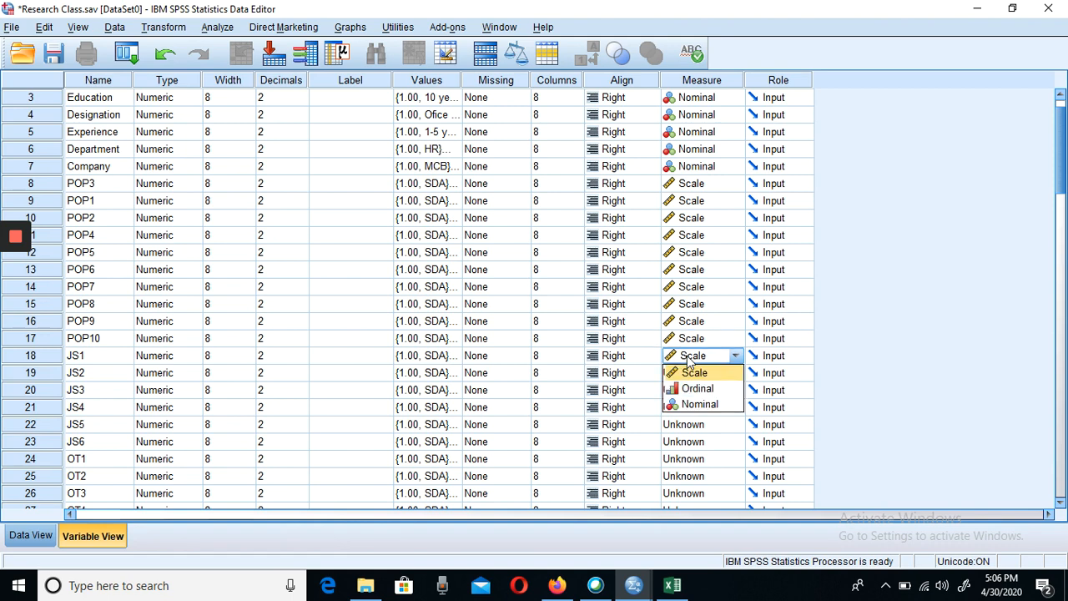
left_click(692, 373)
left_click(689, 376)
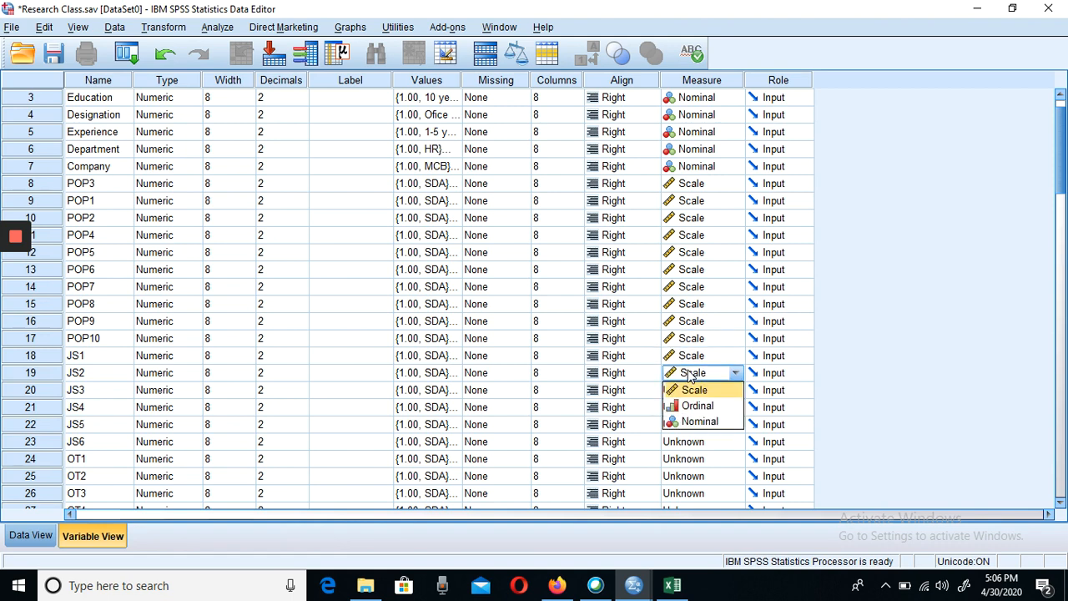
left_click(688, 393)
left_click(684, 393)
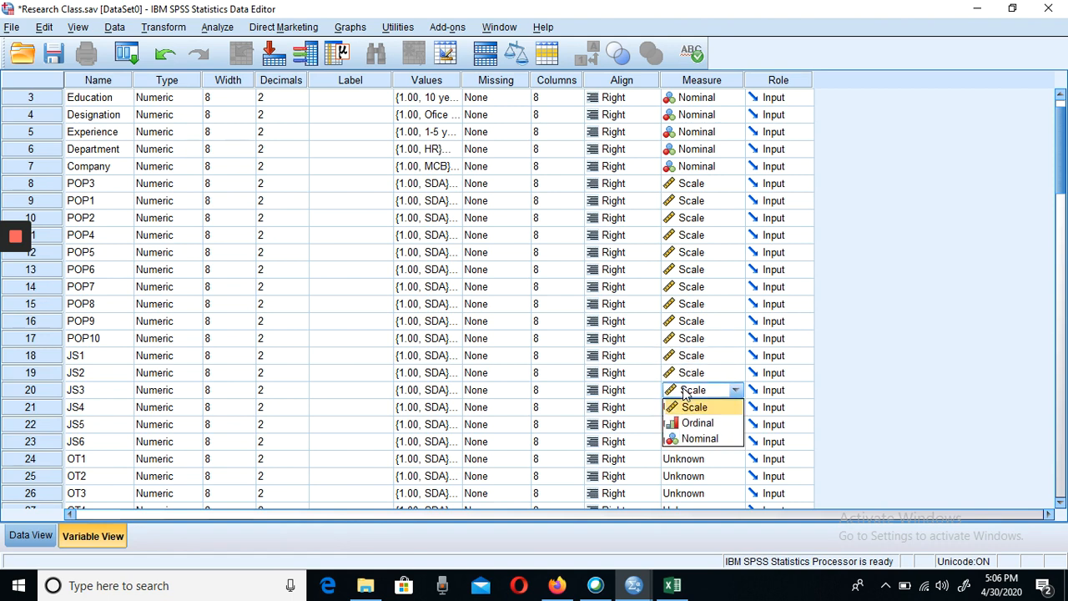
left_click(691, 409)
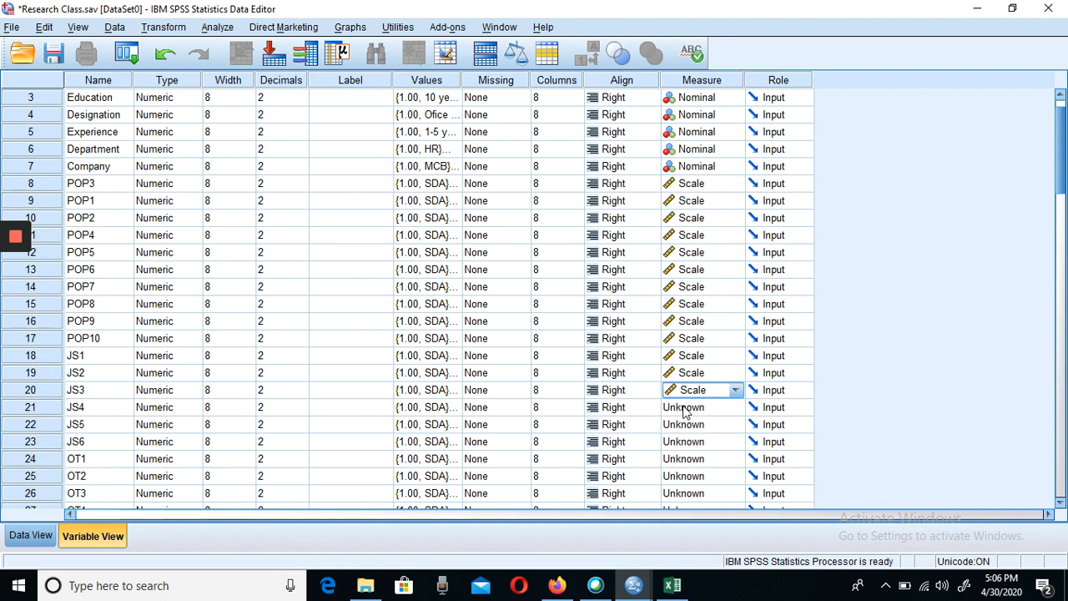
left_click(691, 410)
left_click(688, 425)
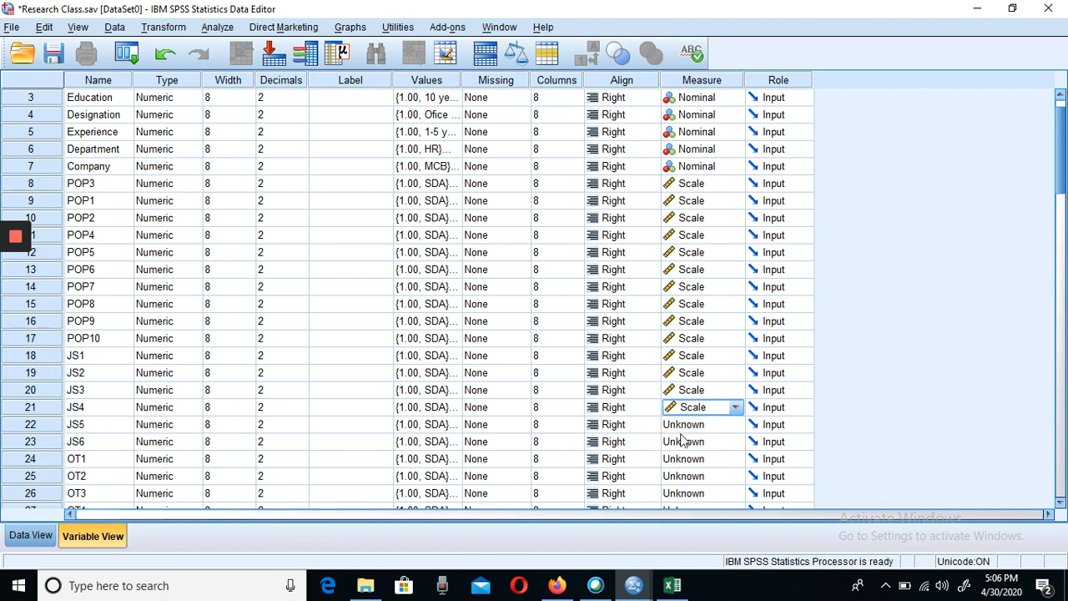
left_click(686, 425)
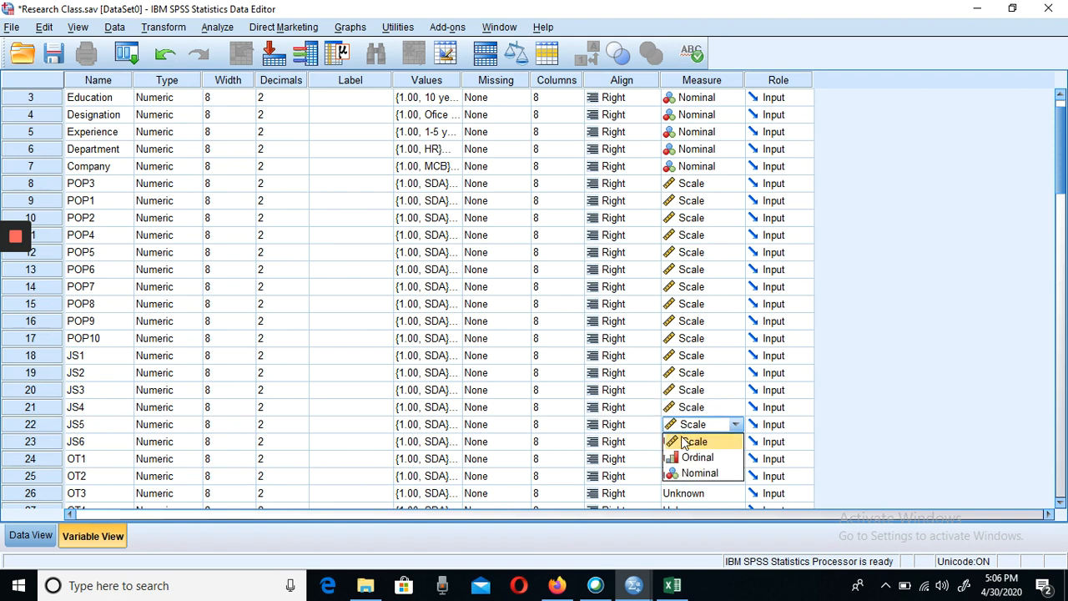
left_click(686, 441)
left_click(685, 443)
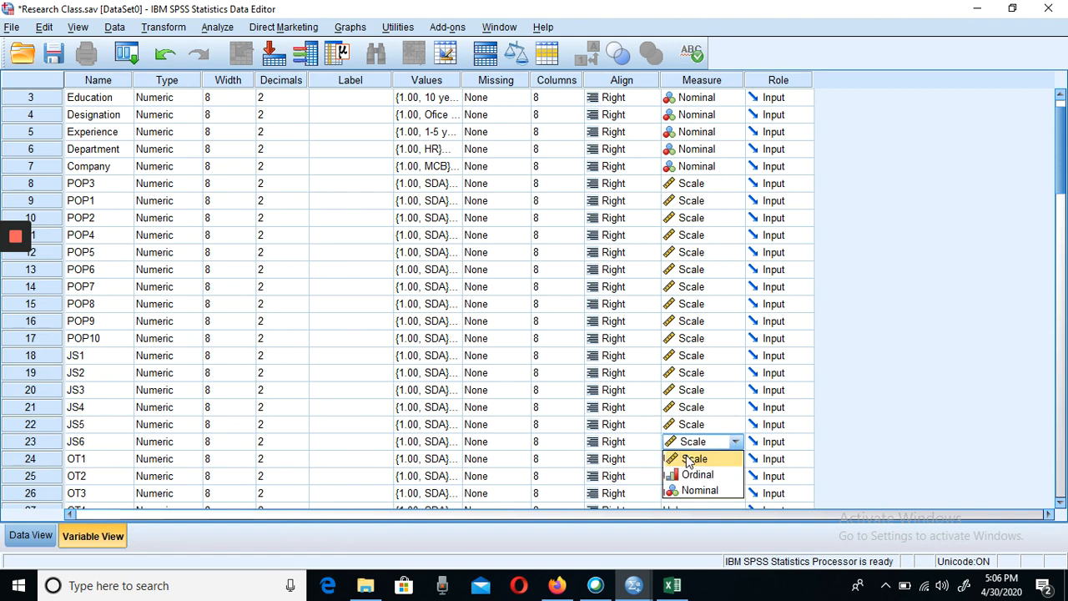
left_click(685, 460)
- Set the measurement level of the OT1, OT2 and OT3 variables to Scale
left_click(682, 459)
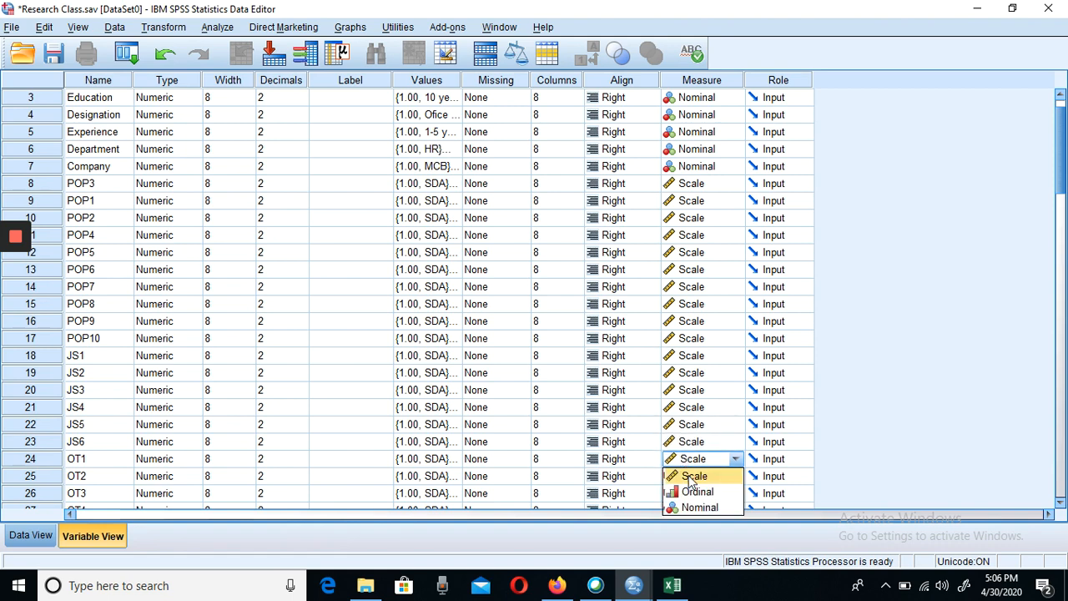
left_click(688, 477)
left_click(690, 478)
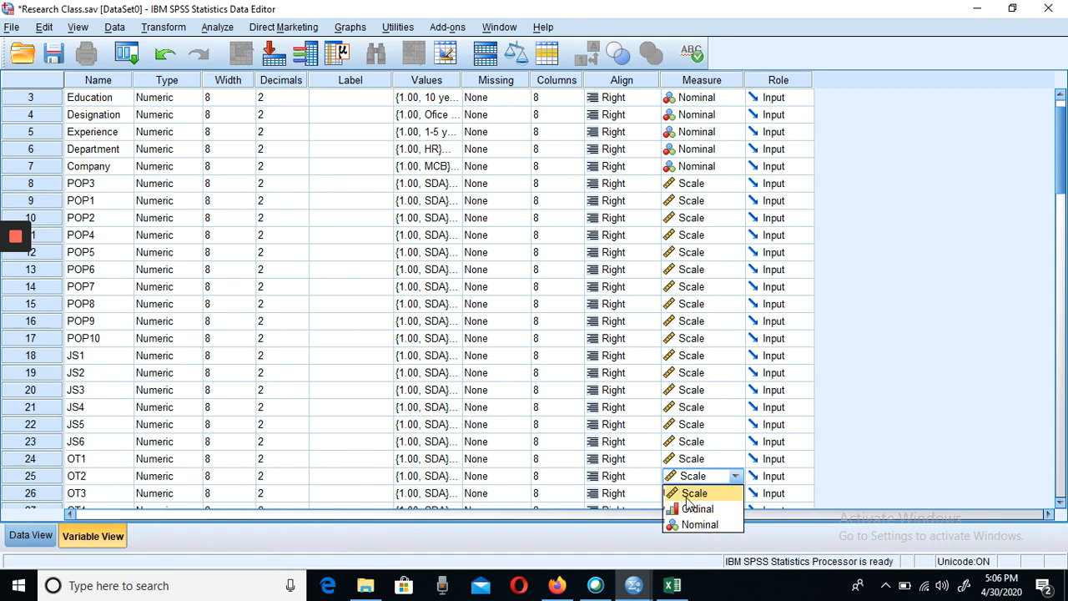
left_click(688, 495)
left_click(687, 497)
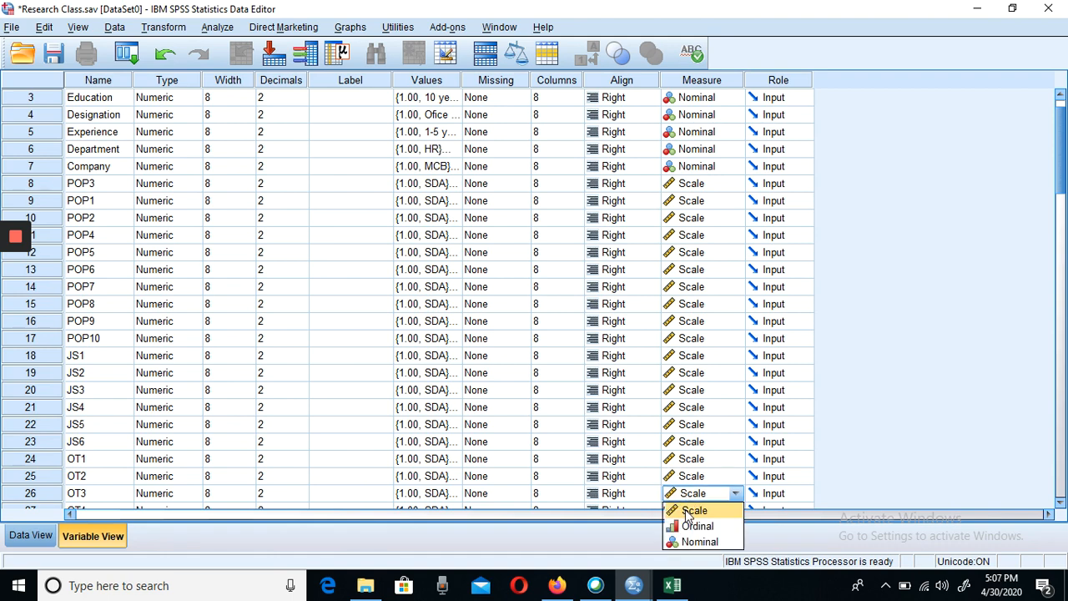
left_click(689, 510)
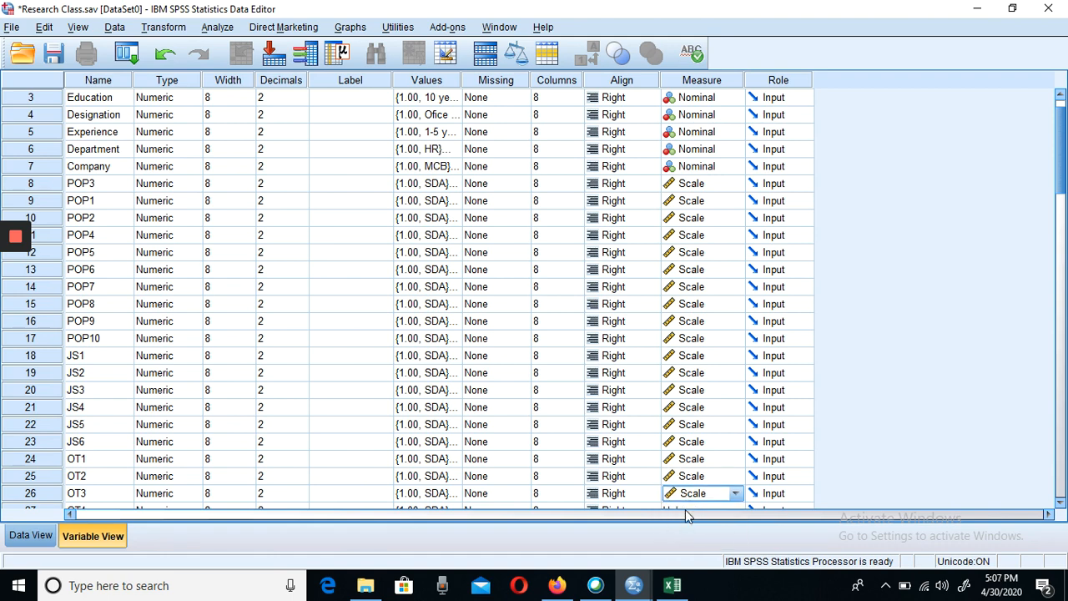
left_click(1059, 503)
left_click_drag(1060, 509, 1060, 509)
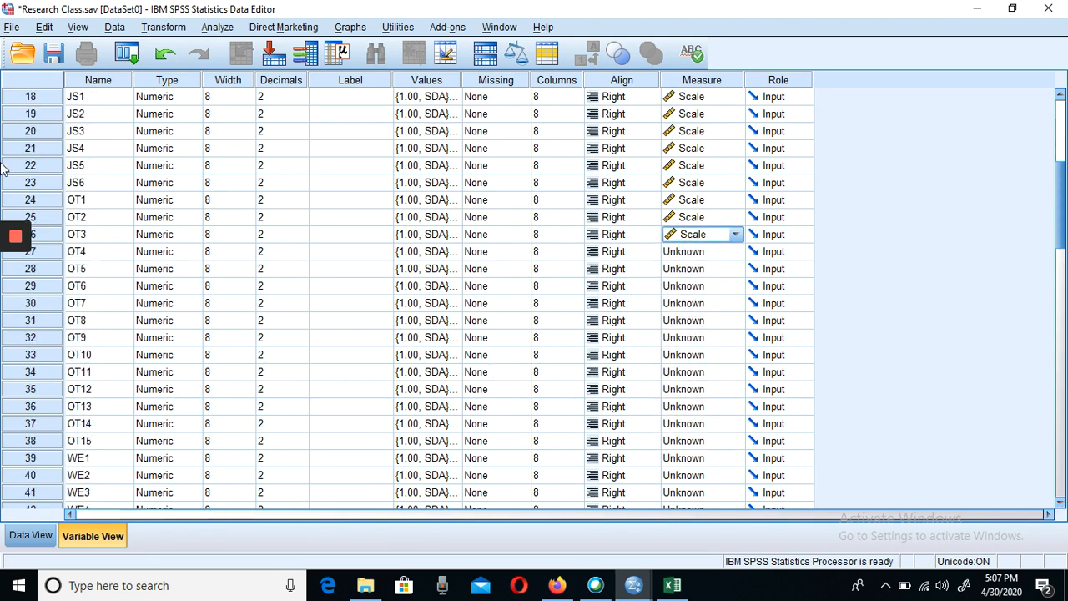
left_click(39, 200)
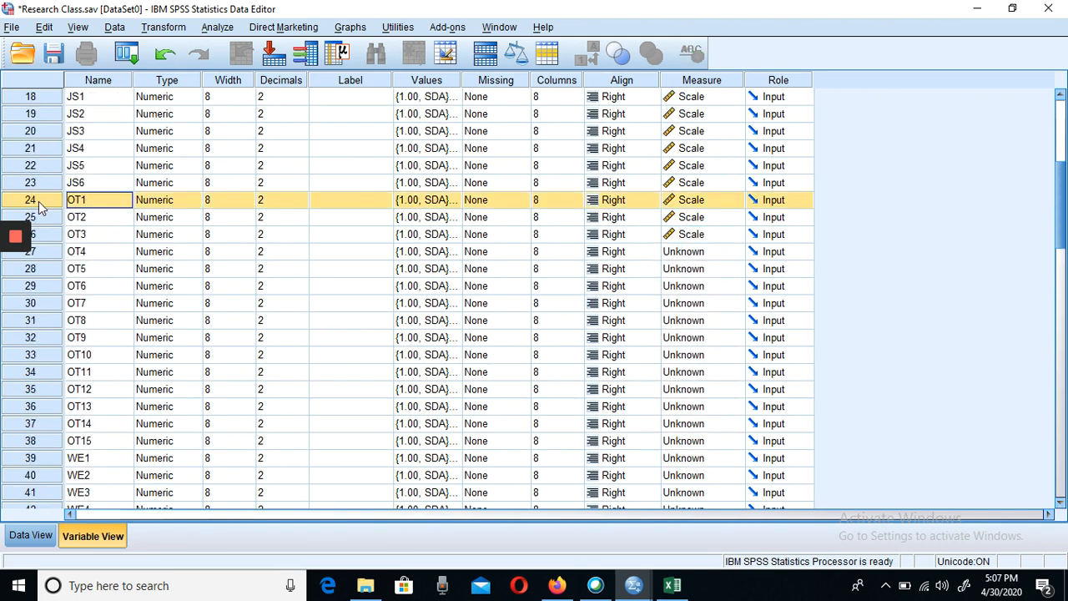
right_click(38, 201)
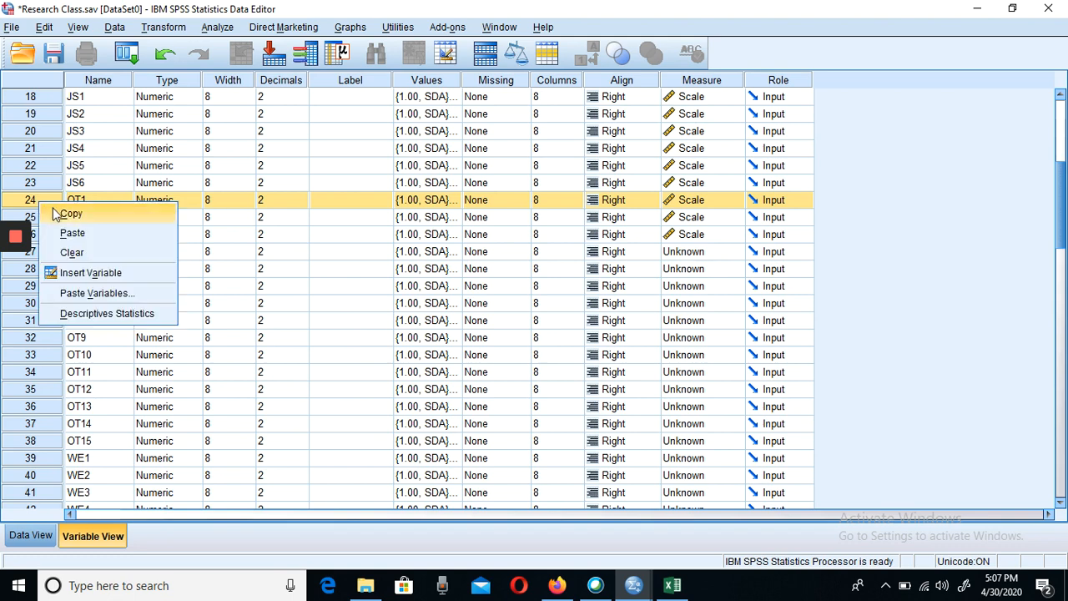
left_click(61, 215)
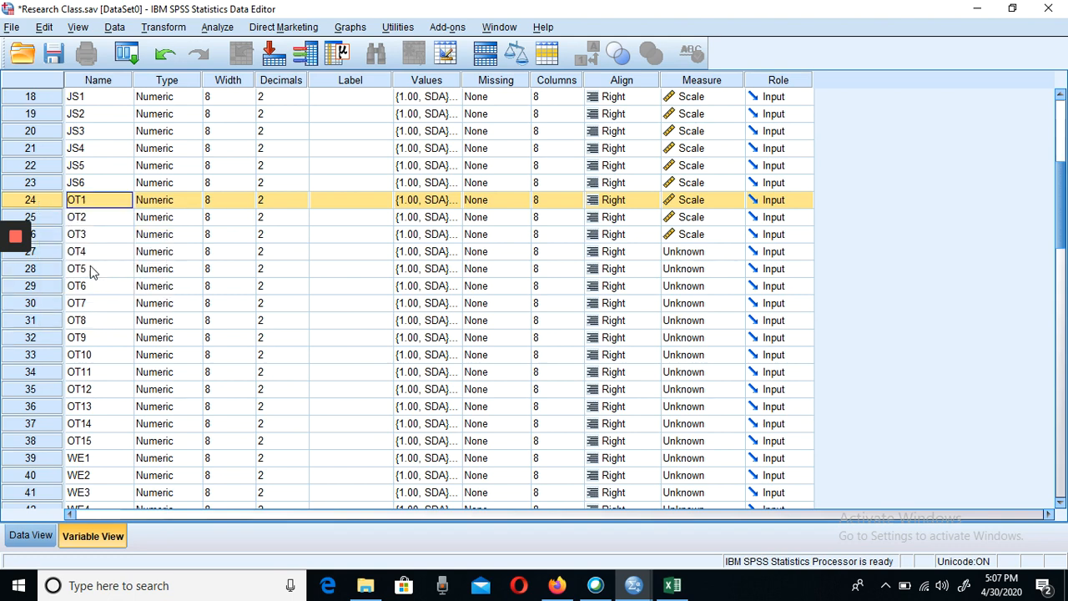
mouse_move(33, 248)
left_click(36, 183)
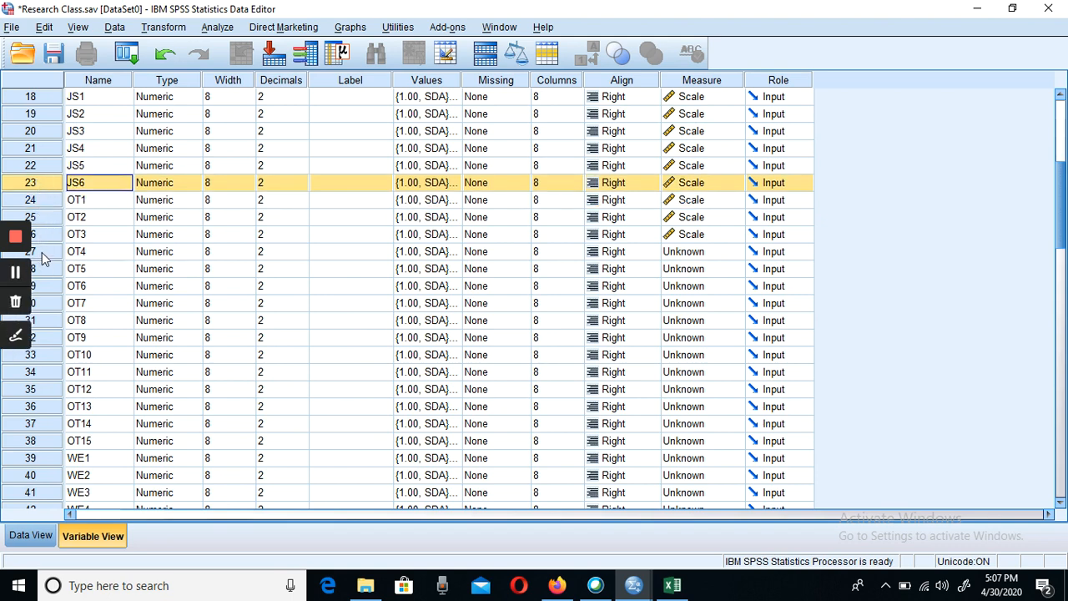
right_click(42, 375)
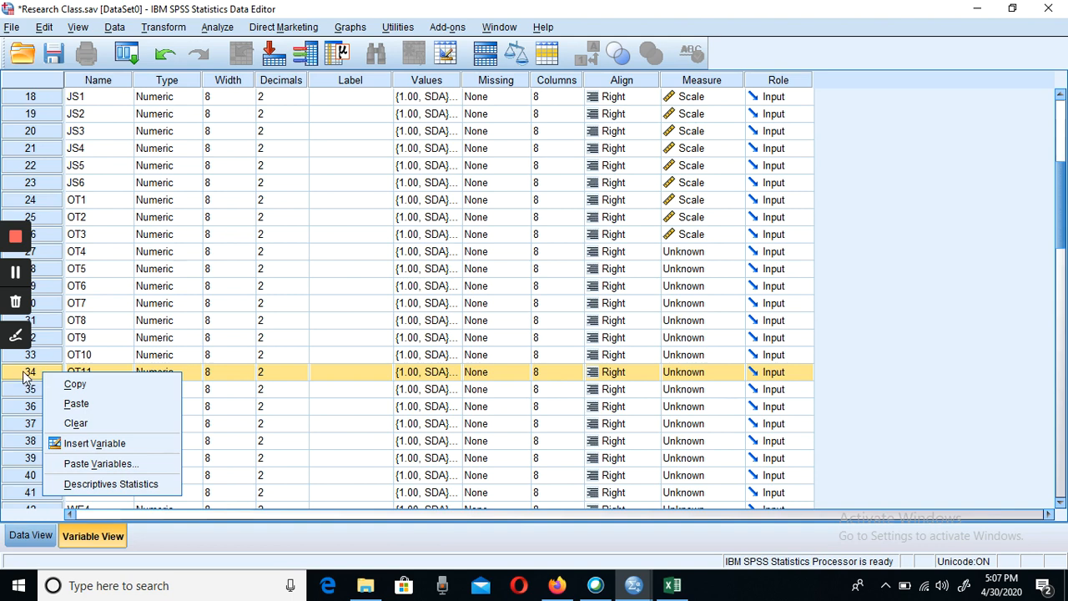
- Set the measurement level of the OT4, OT5 and OT6 variables to Scale
left_click(700, 253)
left_click(701, 268)
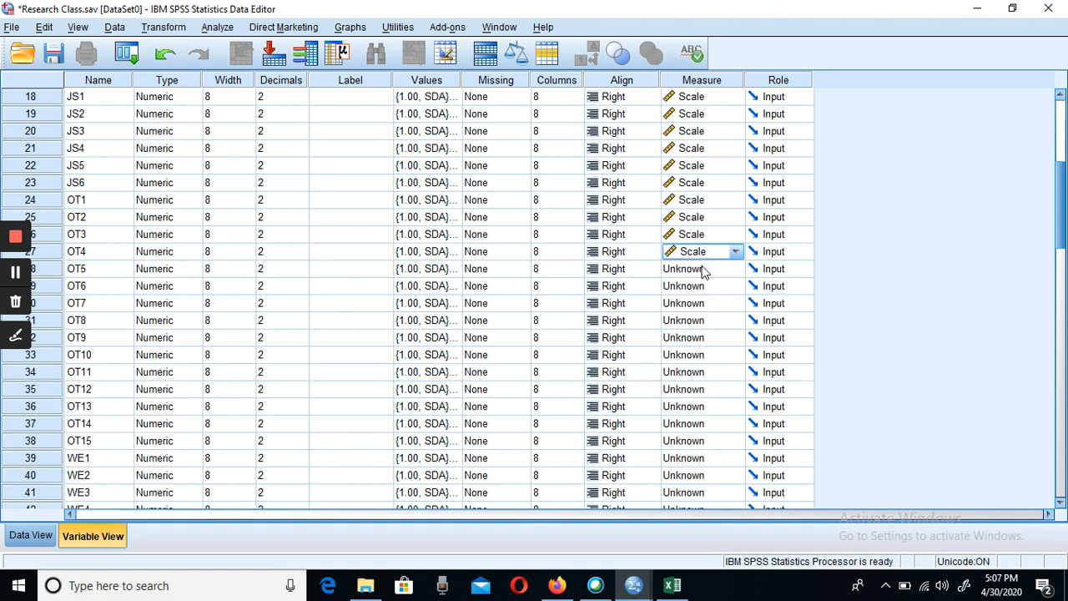
left_click(690, 274)
left_click(693, 286)
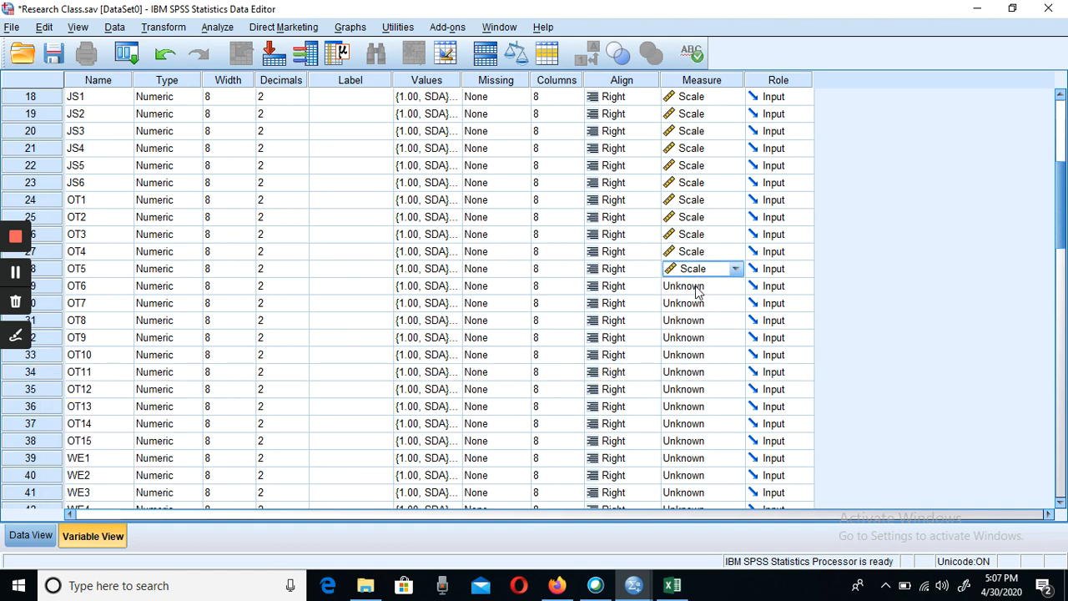
left_click(695, 287)
left_click(694, 303)
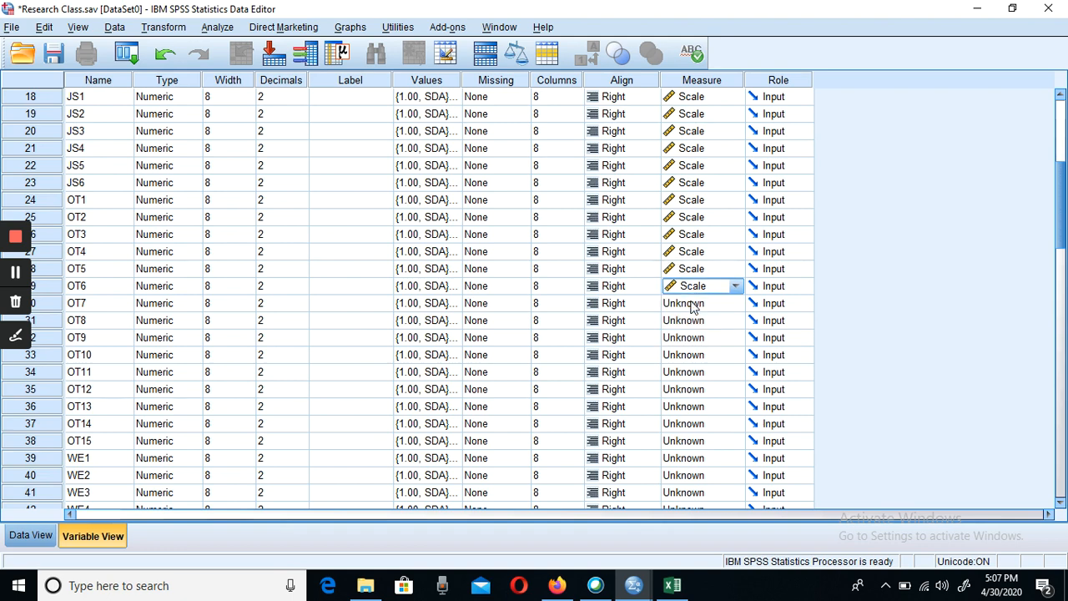
- Set the measurement level of the OT7, OT8 and OT9 variables to Scale
left_click(691, 305)
left_click(694, 320)
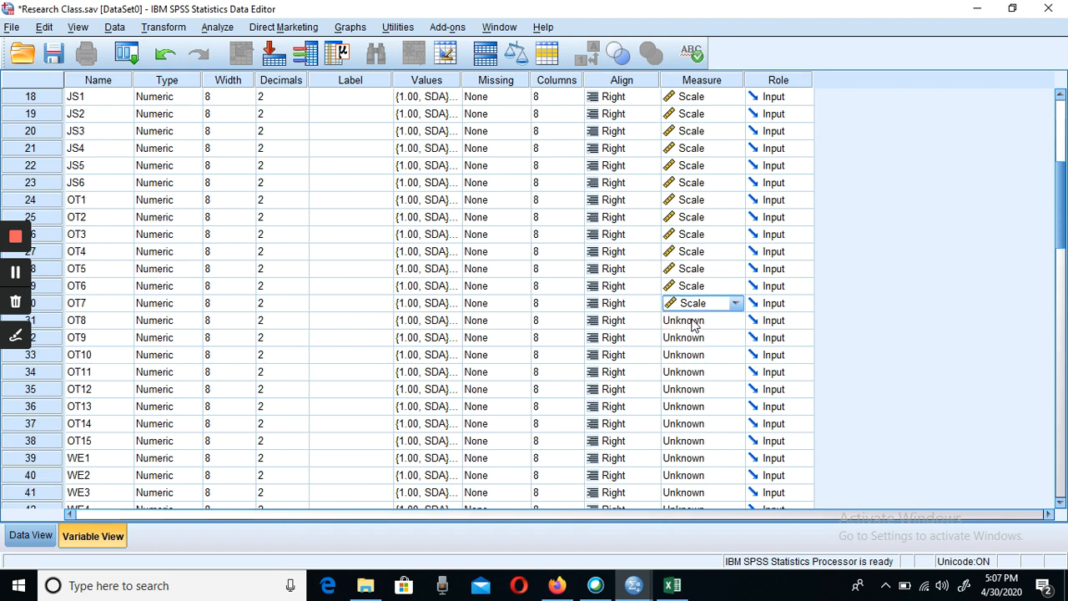
left_click(691, 324)
left_click(694, 337)
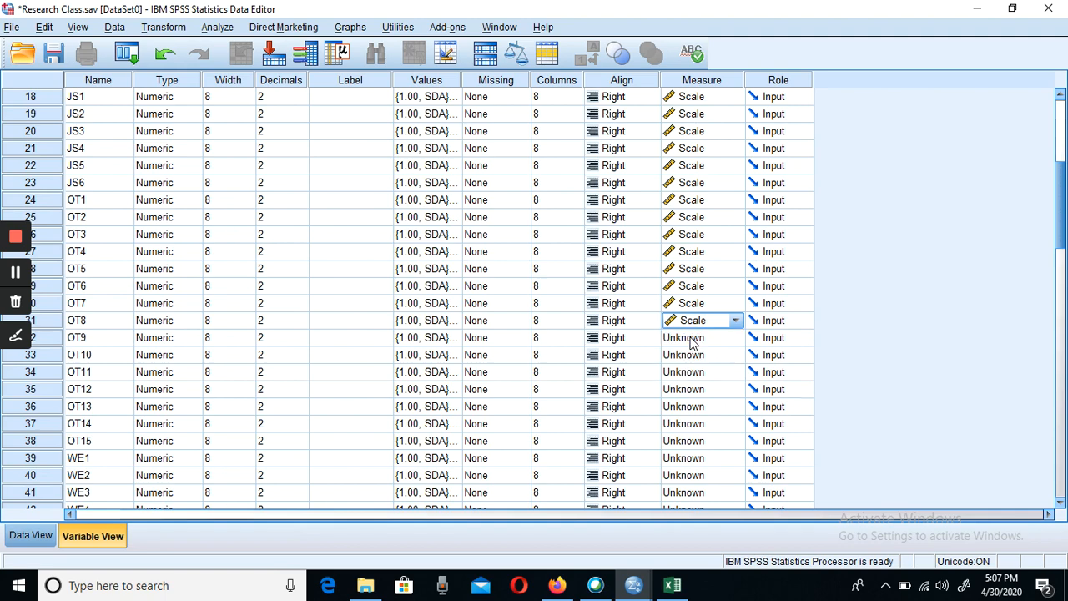
left_click(693, 339)
left_click(694, 355)
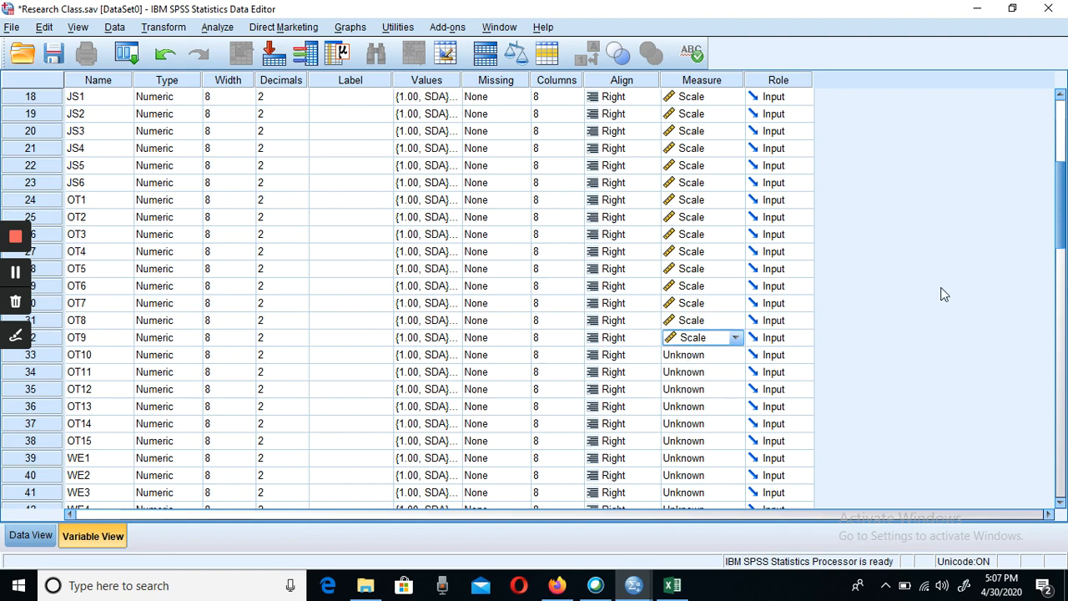
- Set the measurement level of the OT10, OT11 and OT12 variables to Scale
left_click_drag(1064, 222, 1040, 250)
left_click(703, 213)
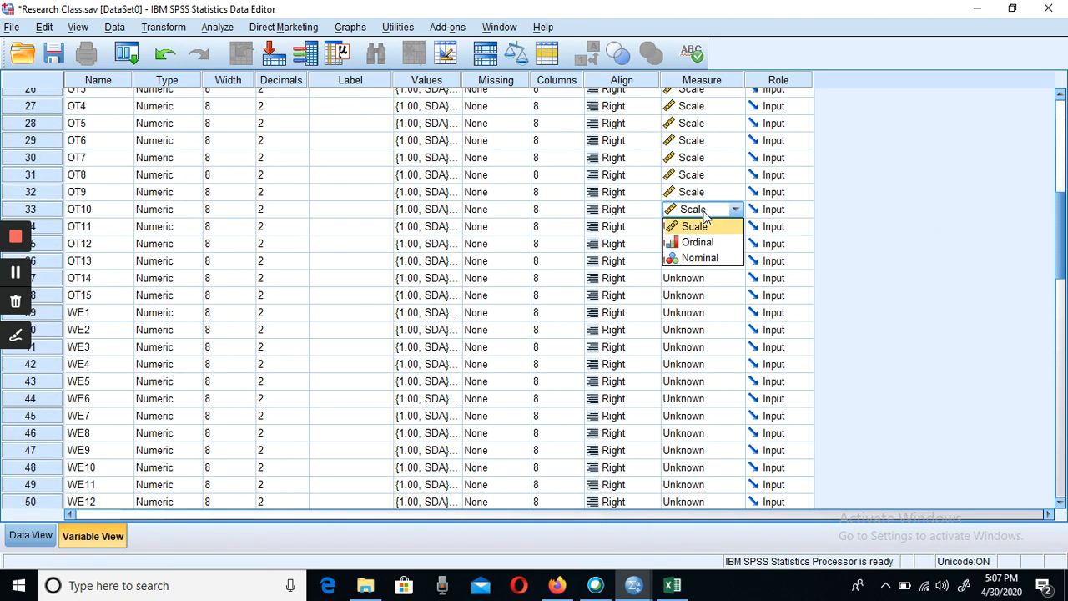
left_click(701, 233)
left_click(696, 234)
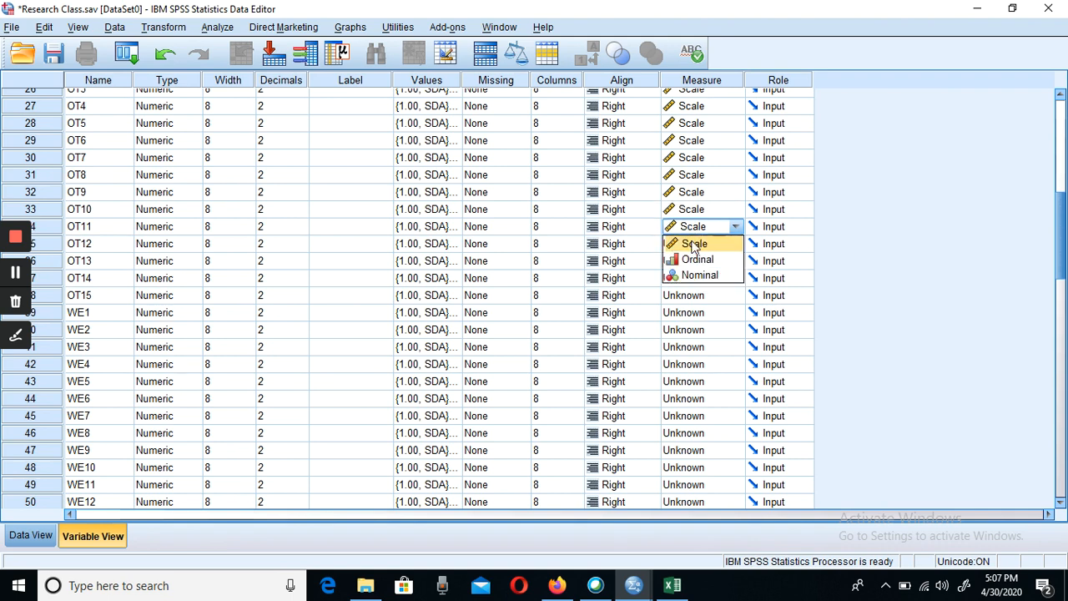
left_click(695, 246)
left_click(695, 246)
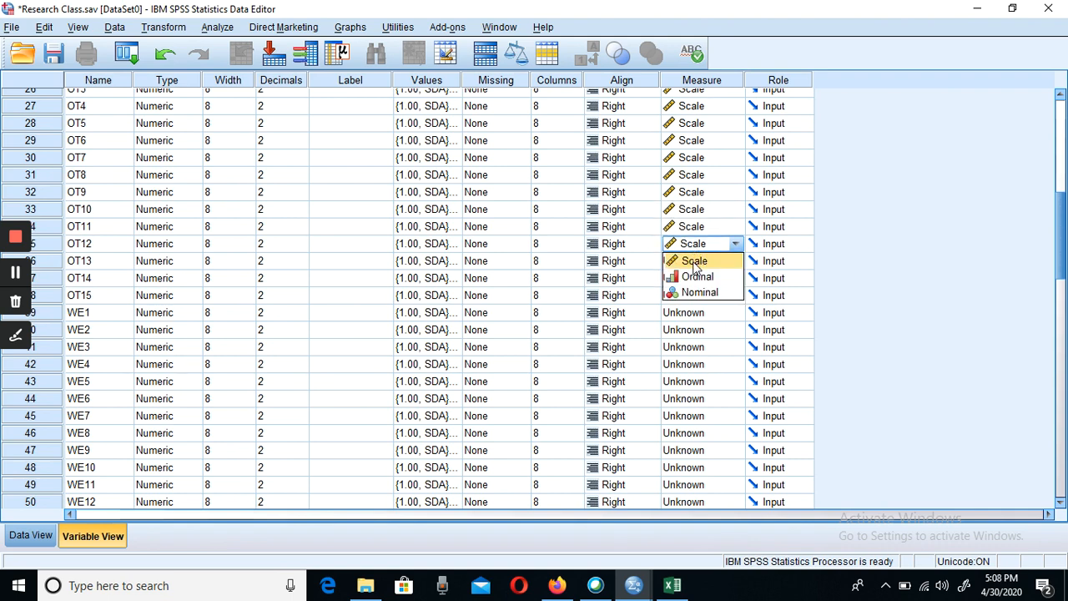
left_click(695, 261)
- Set the measurement level of the OT13, OT14 and OT15 variables to Scale
left_click(695, 261)
left_click(694, 262)
left_click(695, 279)
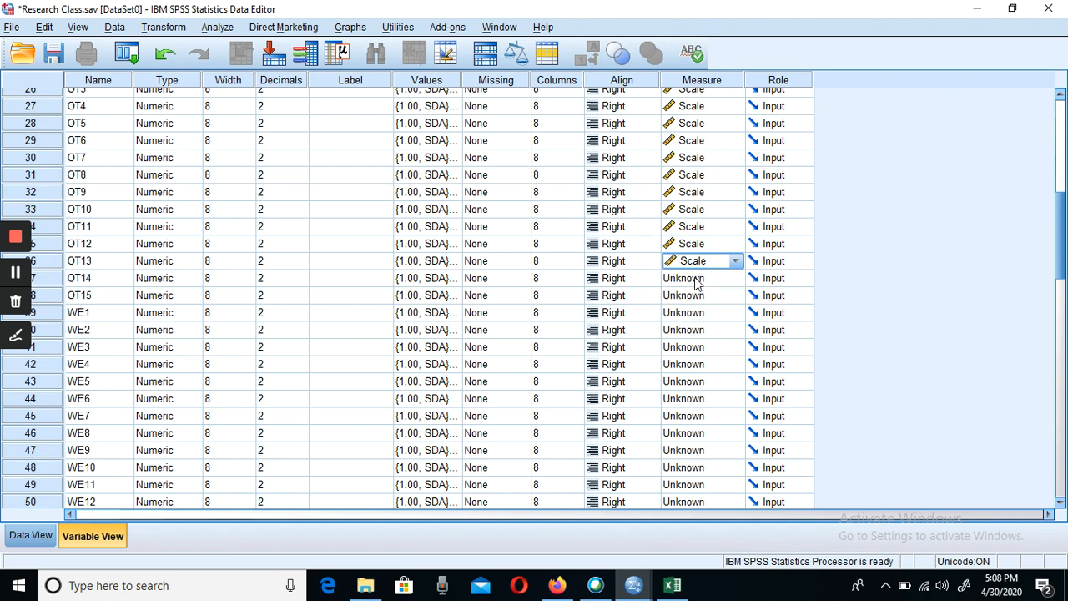
left_click(697, 279)
left_click(699, 296)
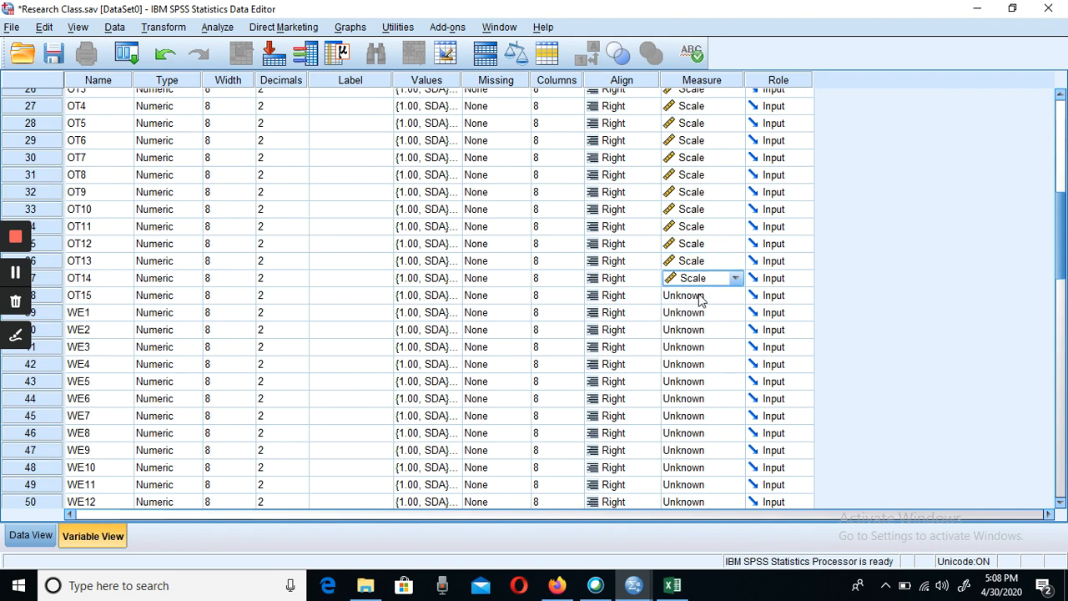
left_click(701, 297)
left_click(698, 317)
- Set the measurement level of the WE1, WE2 and WE3 variables to Scale
left_click(698, 316)
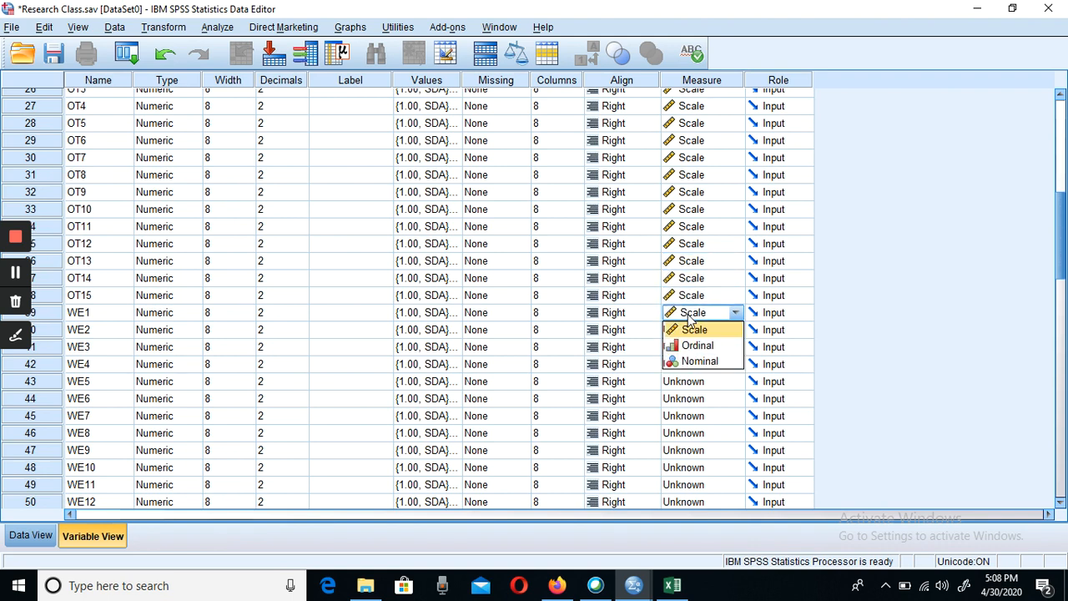
left_click(694, 333)
left_click(696, 333)
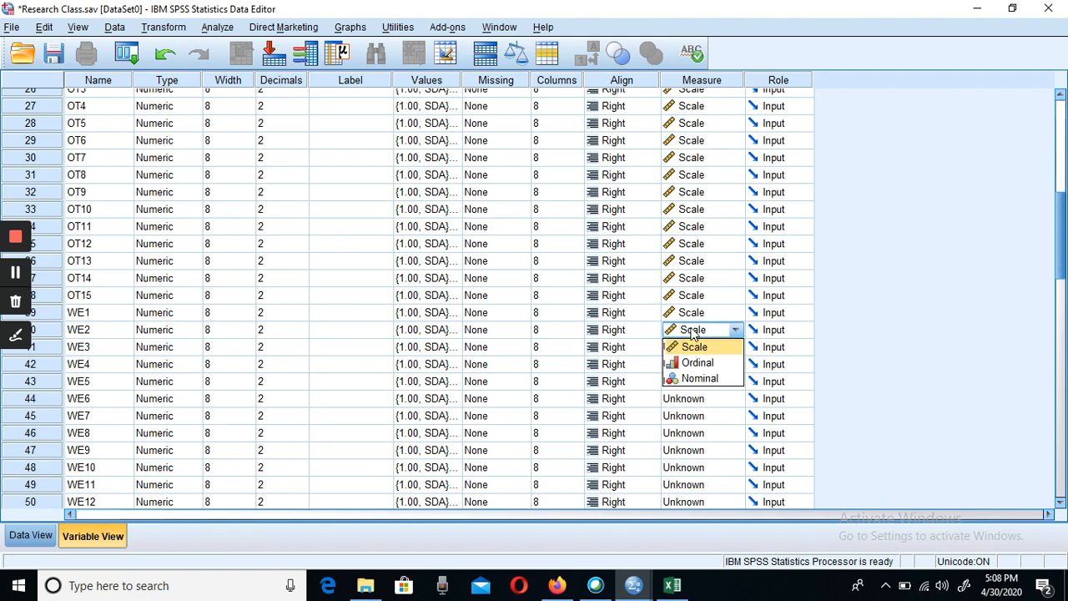
left_click(695, 347)
left_click(693, 347)
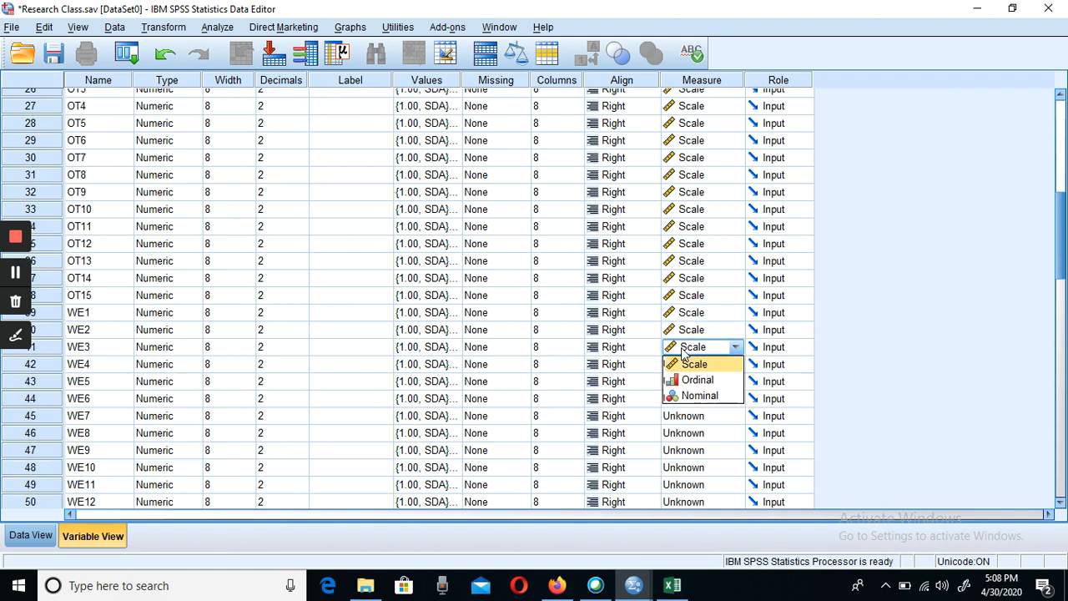
left_click(693, 364)
- Set the measurement level of the WE4 and WE5 variables to Scale
left_click(693, 366)
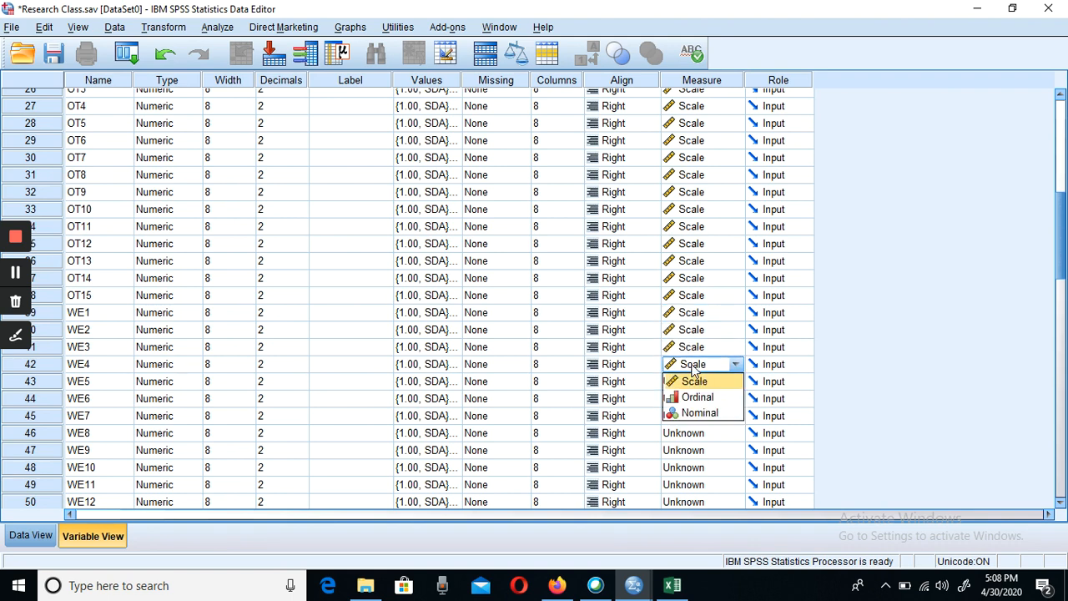
left_click(695, 396)
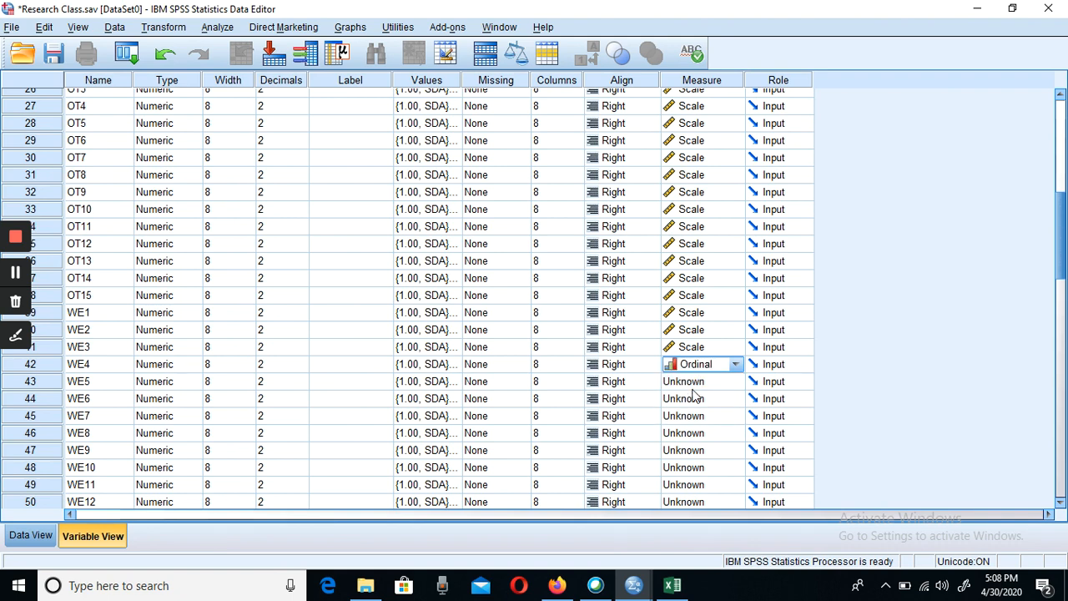
left_click(736, 366)
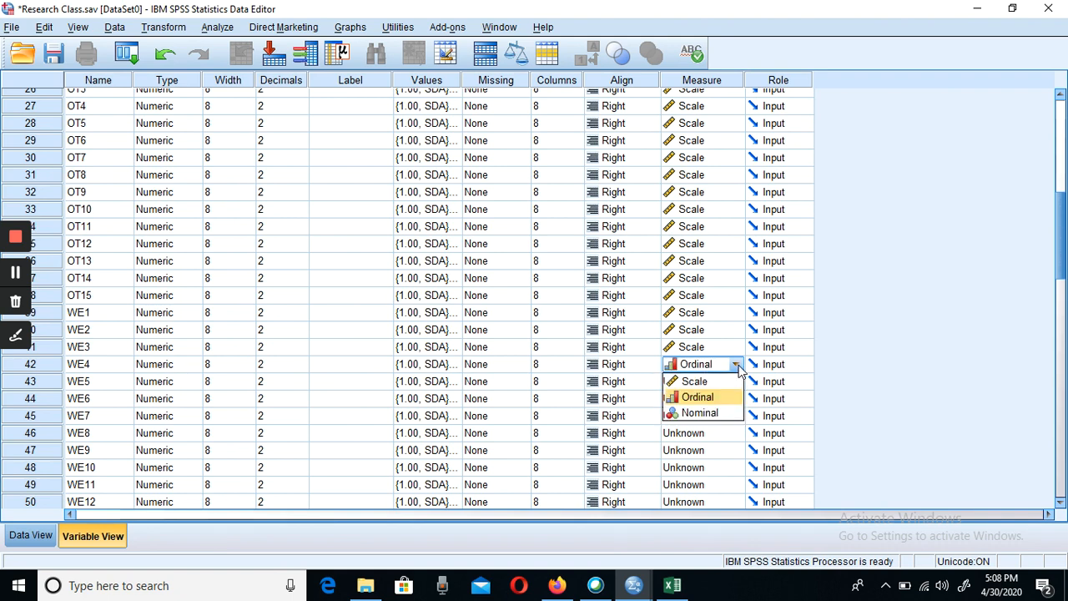
left_click(703, 381)
left_click(694, 382)
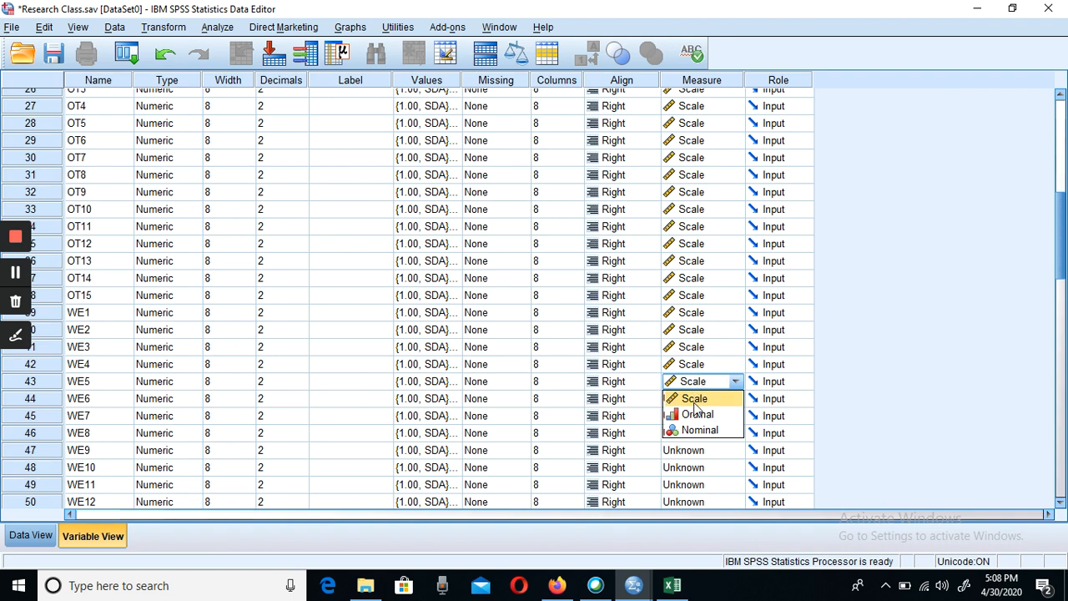
left_click(694, 399)
- Set the measurement level of the WE6, WE7 and WE8 variables to Scale
left_click(692, 399)
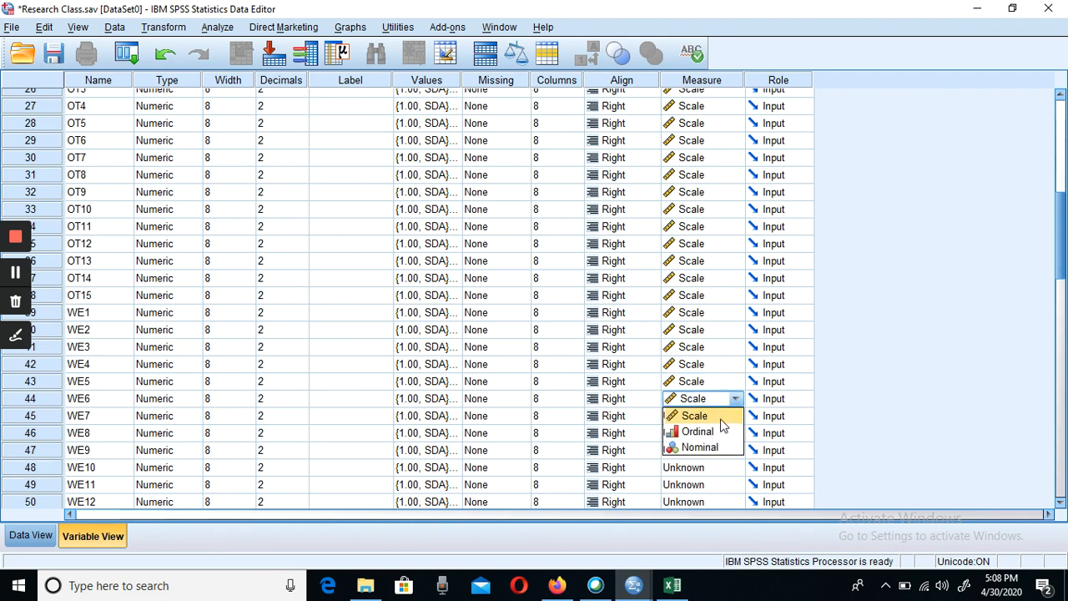
left_click(718, 417)
left_click(682, 421)
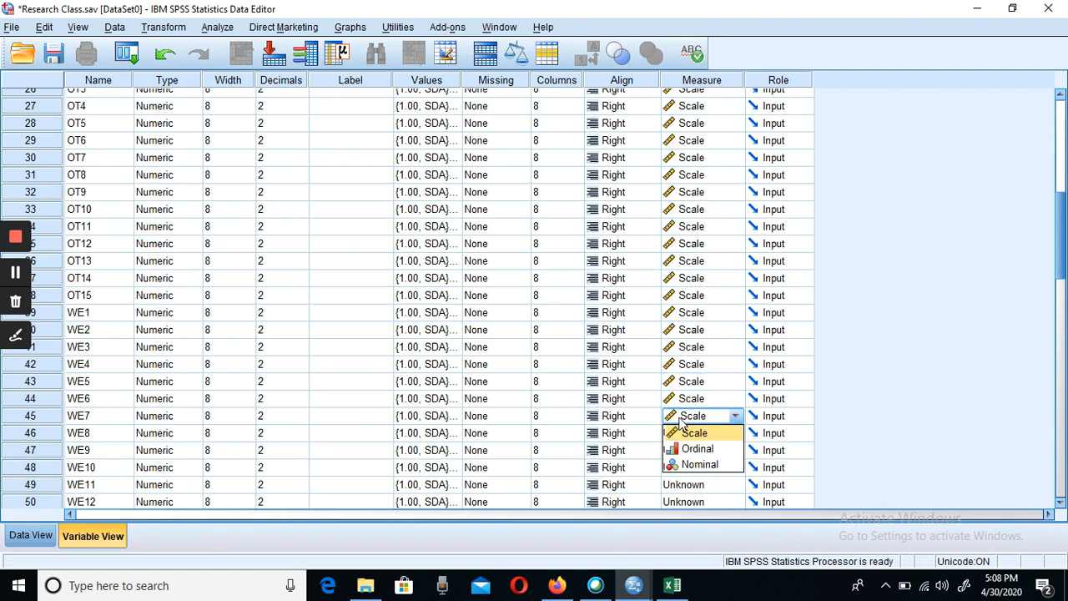
left_click(688, 432)
left_click(691, 433)
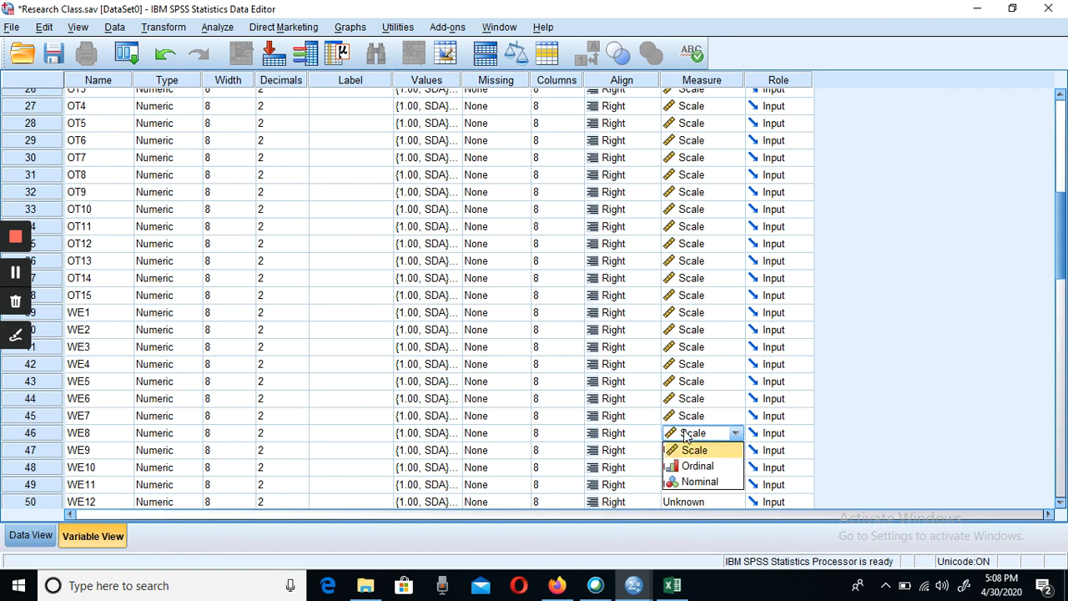
left_click(697, 441)
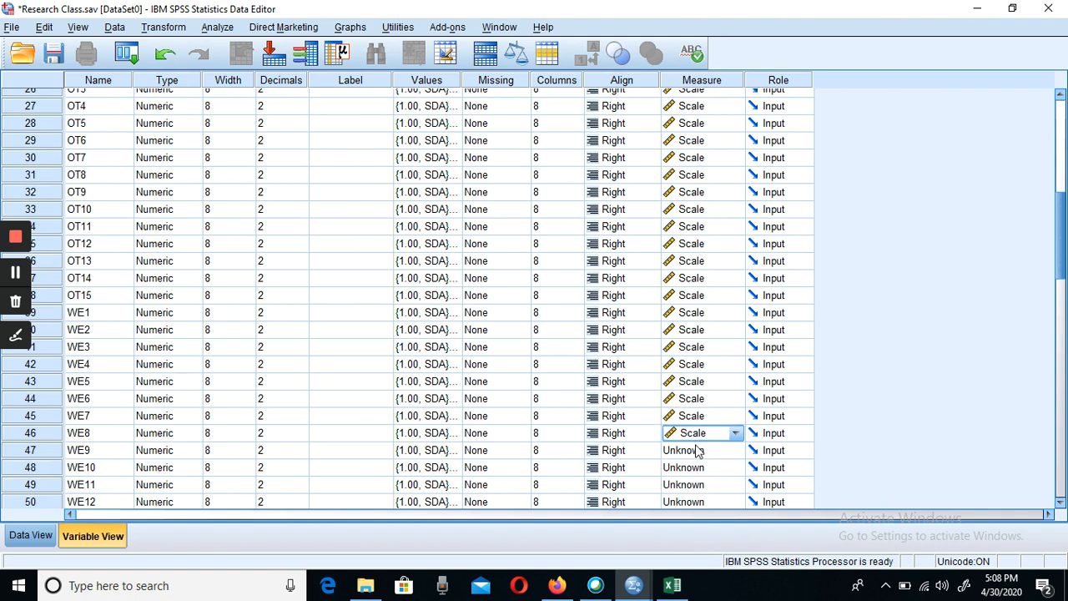
- Set the measurement level of the WE9 and WE10 variables to Scale
left_click(697, 450)
left_click(700, 469)
left_click(699, 469)
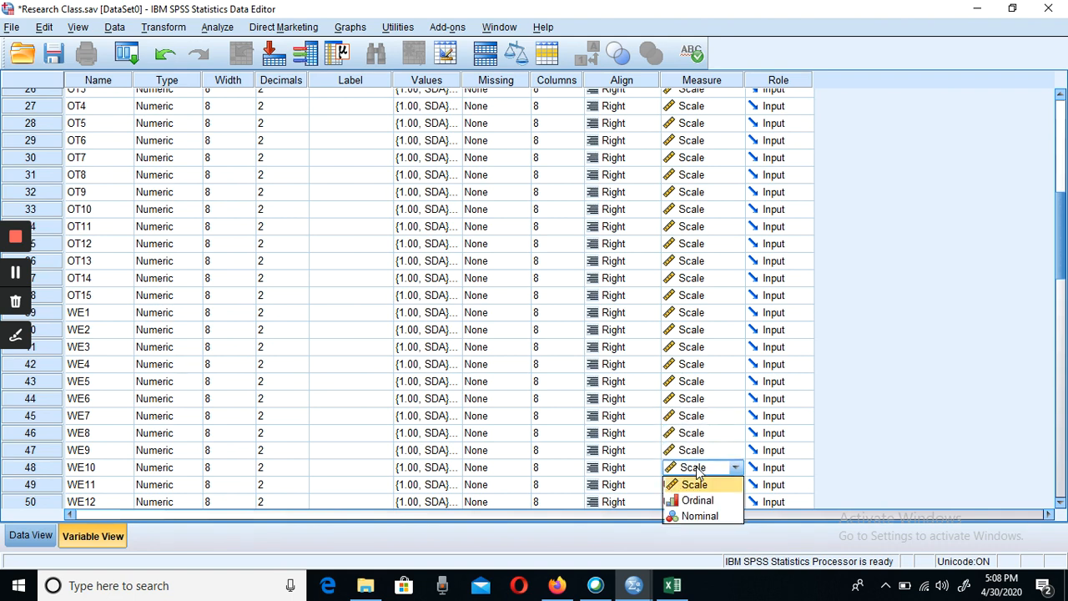
left_click(698, 485)
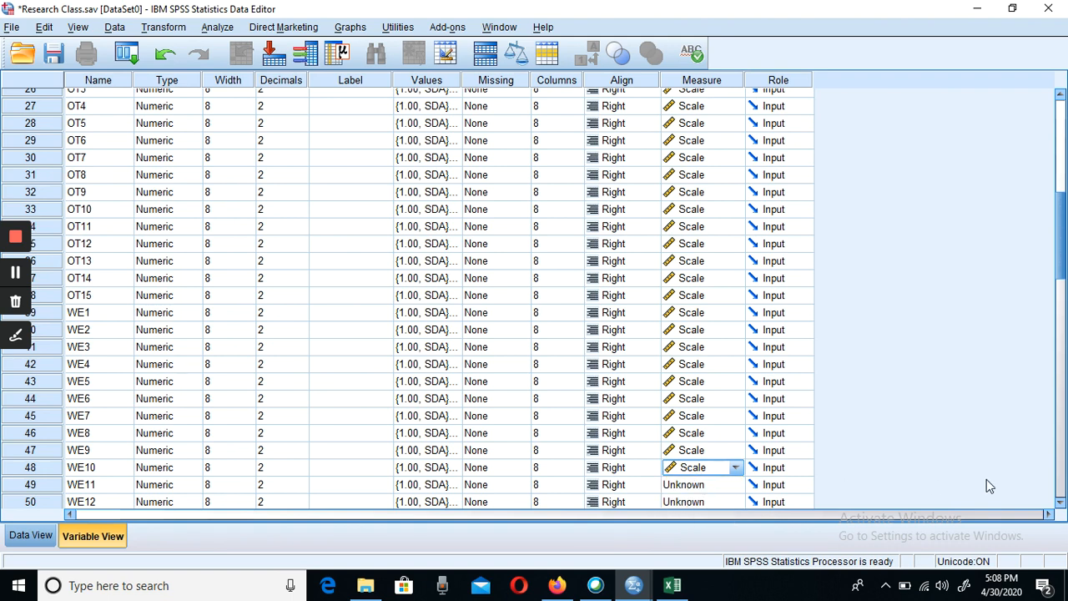
left_click(1060, 502)
left_click(1062, 504)
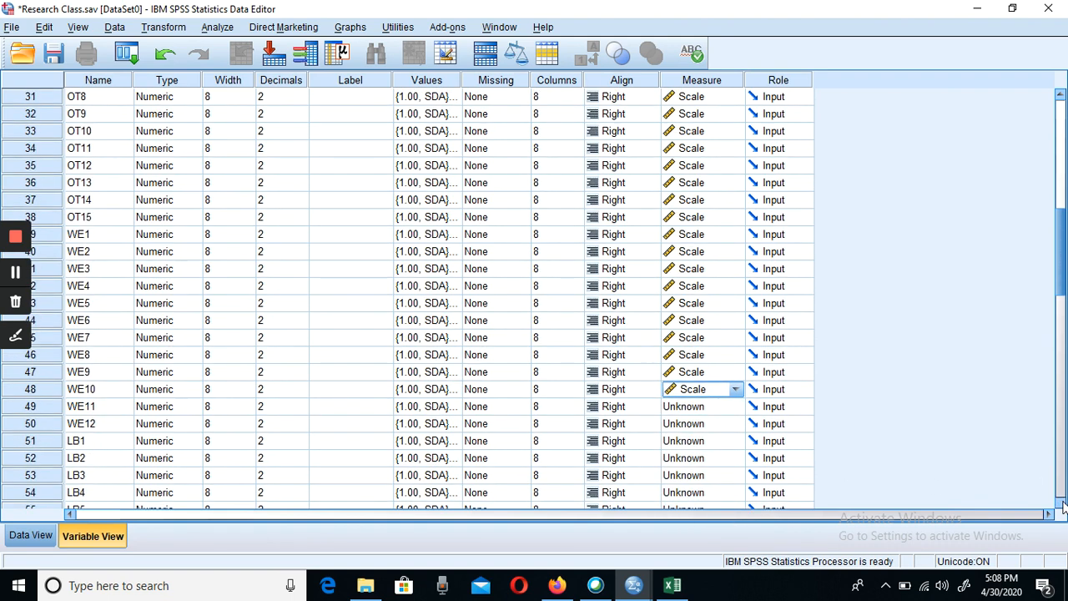
- Set the measurement level of the WE11 and WE12 variables to Scale
left_click(1062, 504)
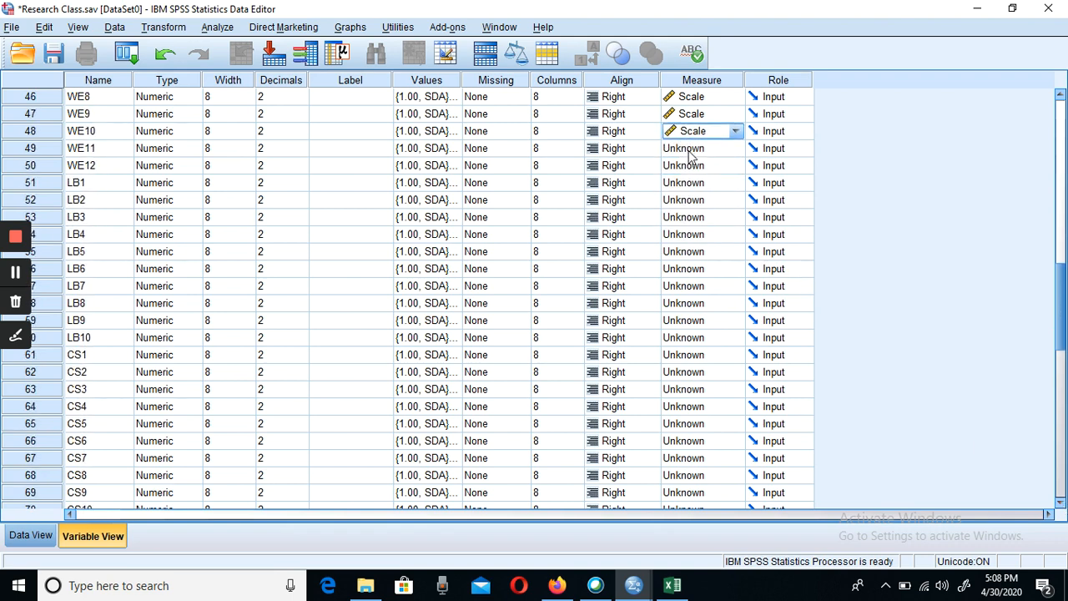
left_click(689, 156)
left_click(689, 166)
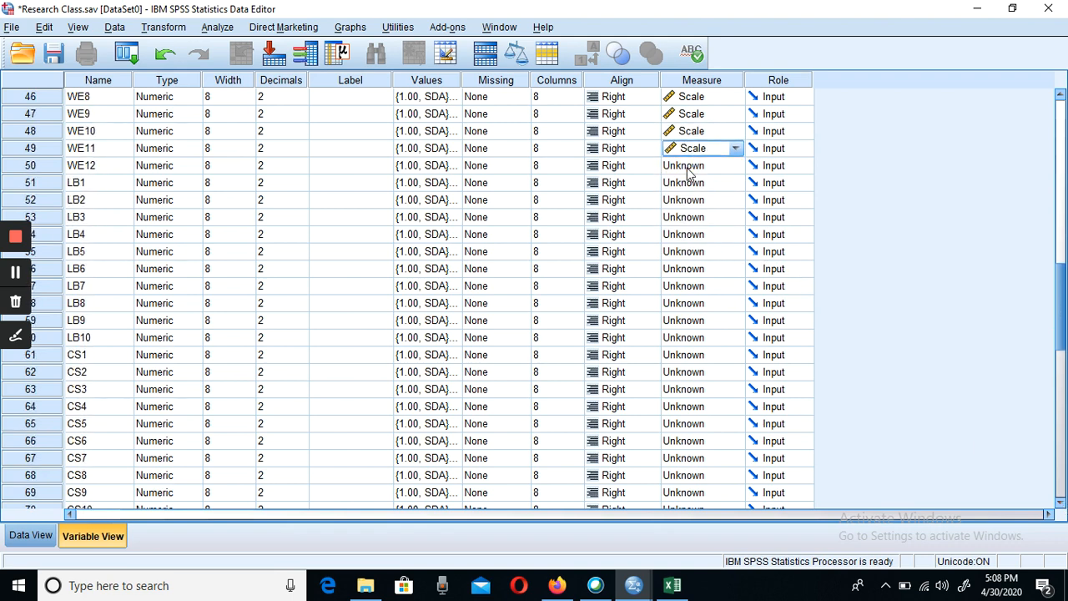
left_click(692, 169)
left_click(694, 183)
- Set the measurement level of the LB1, LB2 and LB3 variables to Scale
left_click(696, 183)
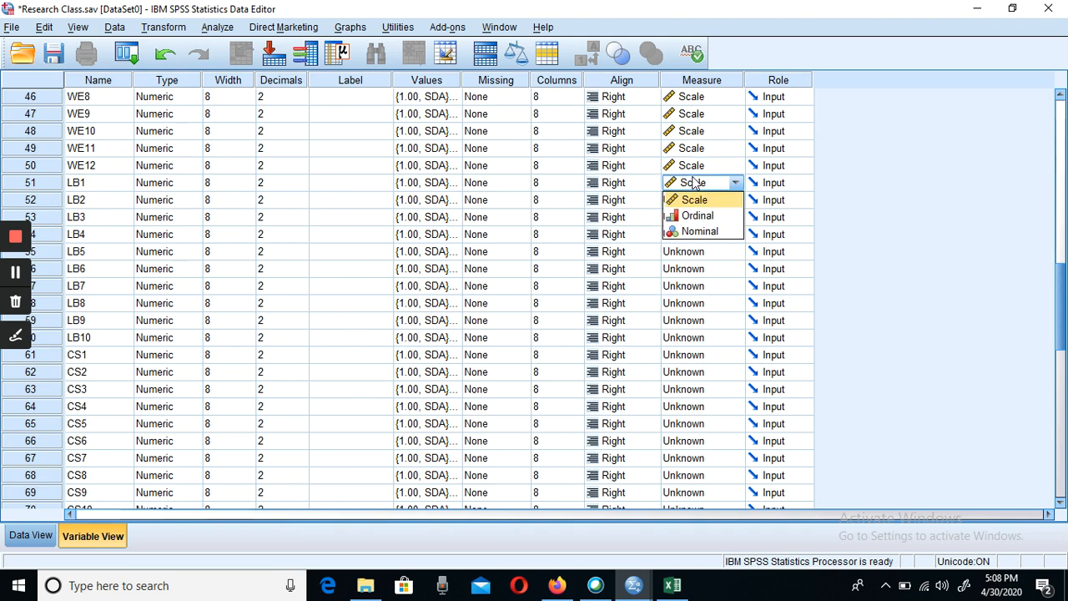
left_click(701, 201)
left_click(701, 205)
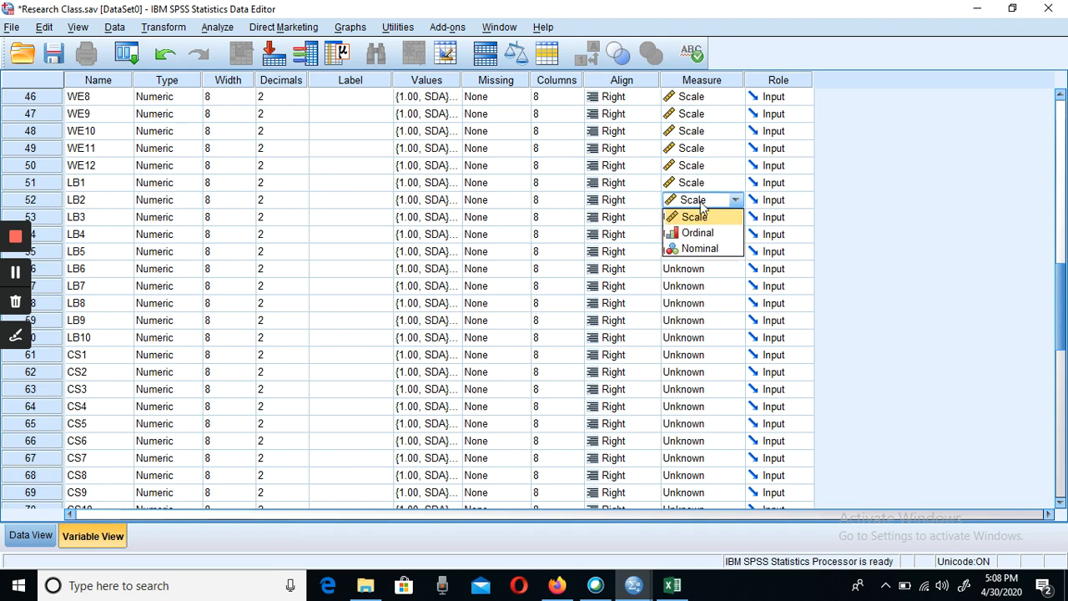
left_click(702, 217)
left_click(701, 217)
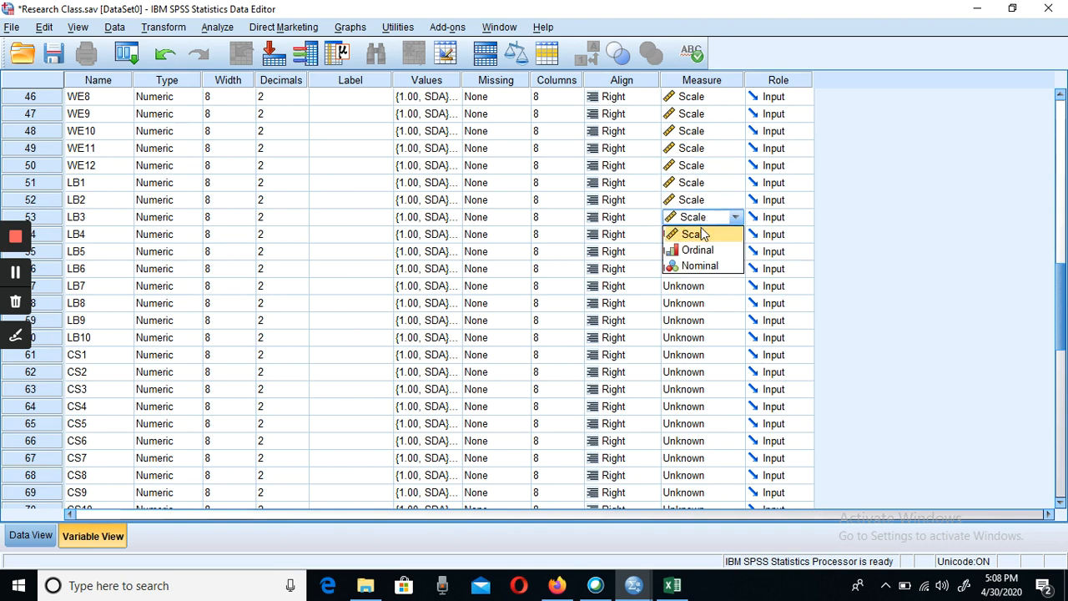
left_click(703, 234)
- Set the measurement level of the LB4, LB5 and LB6 variables to Scale
left_click(701, 235)
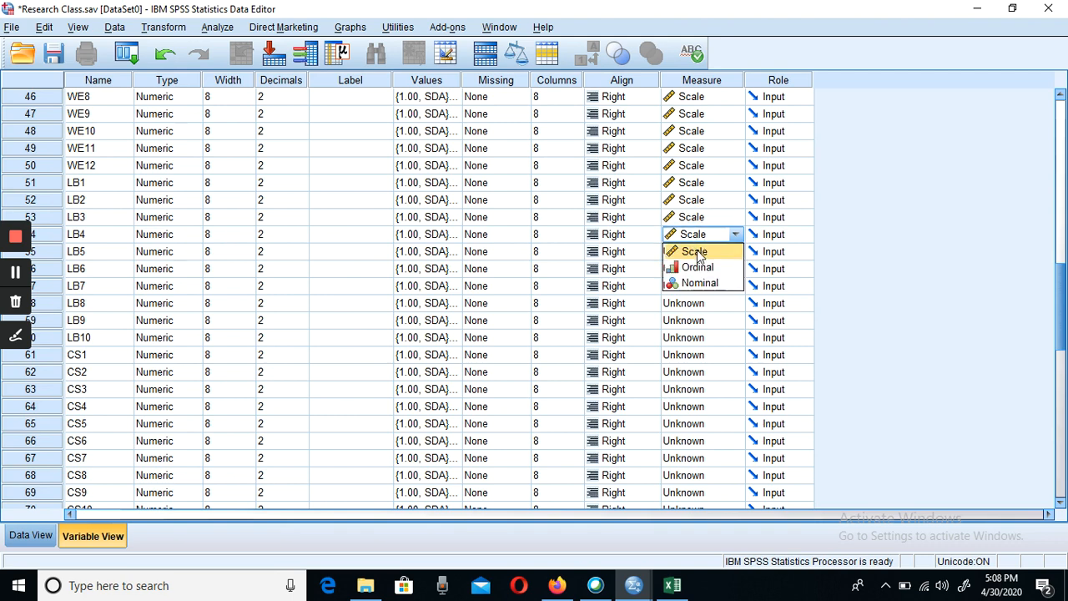
left_click(698, 252)
left_click(698, 251)
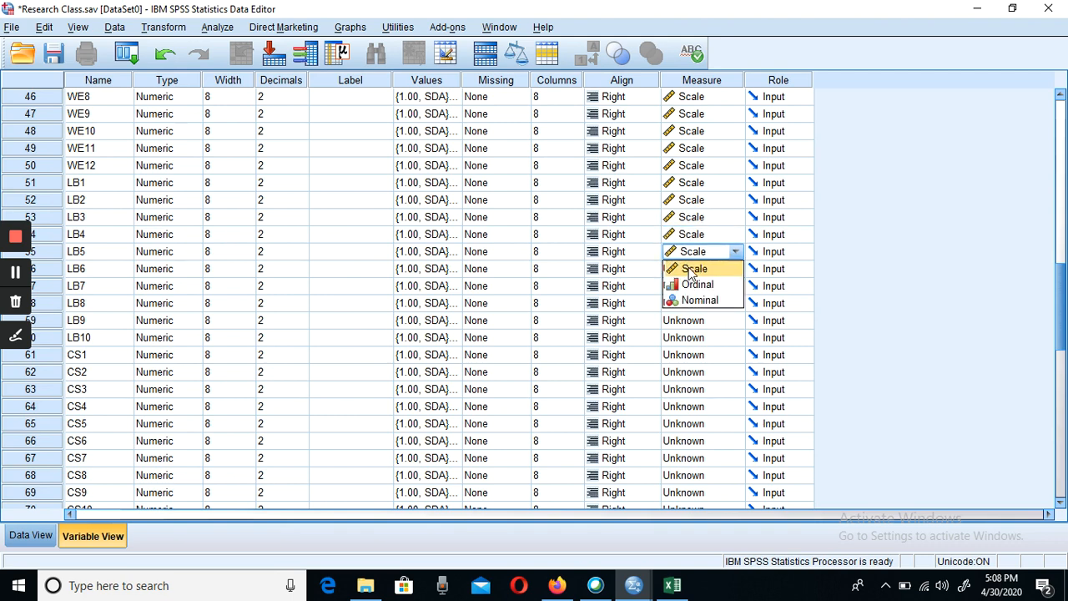
left_click(689, 270)
left_click(689, 270)
left_click(692, 286)
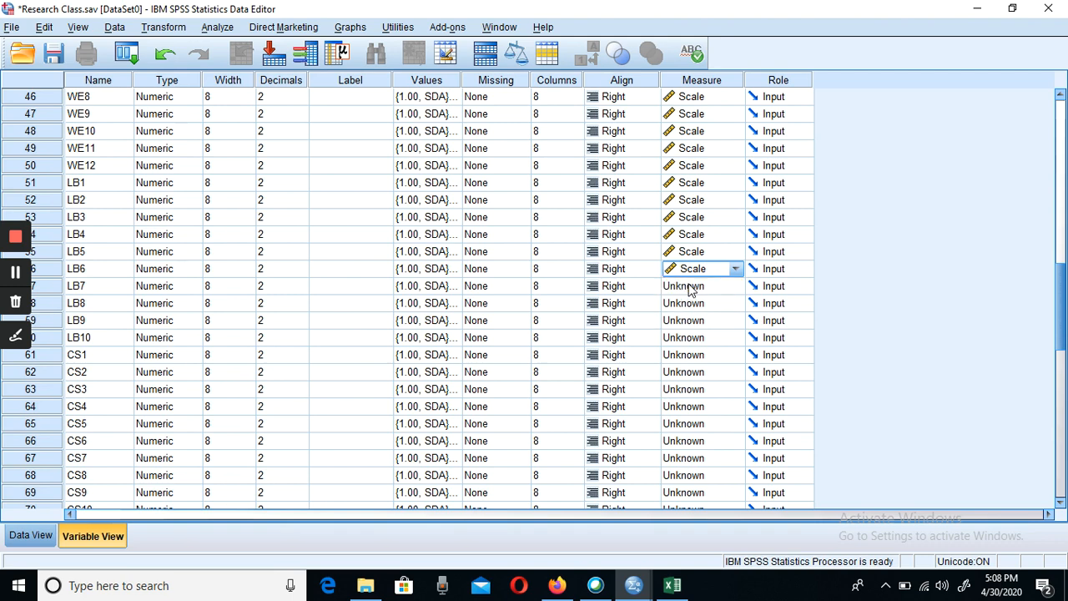
- Set the measurement level of the LB7, LB8, LB9 and LB10 variables to Scale
left_click(691, 286)
left_click(693, 303)
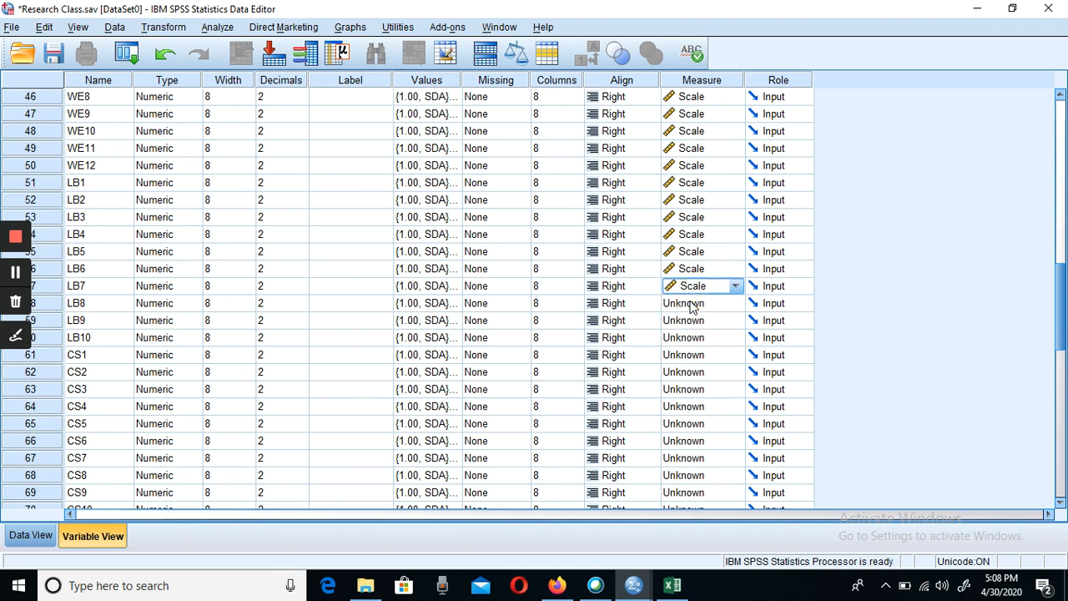
left_click(691, 303)
left_click(696, 323)
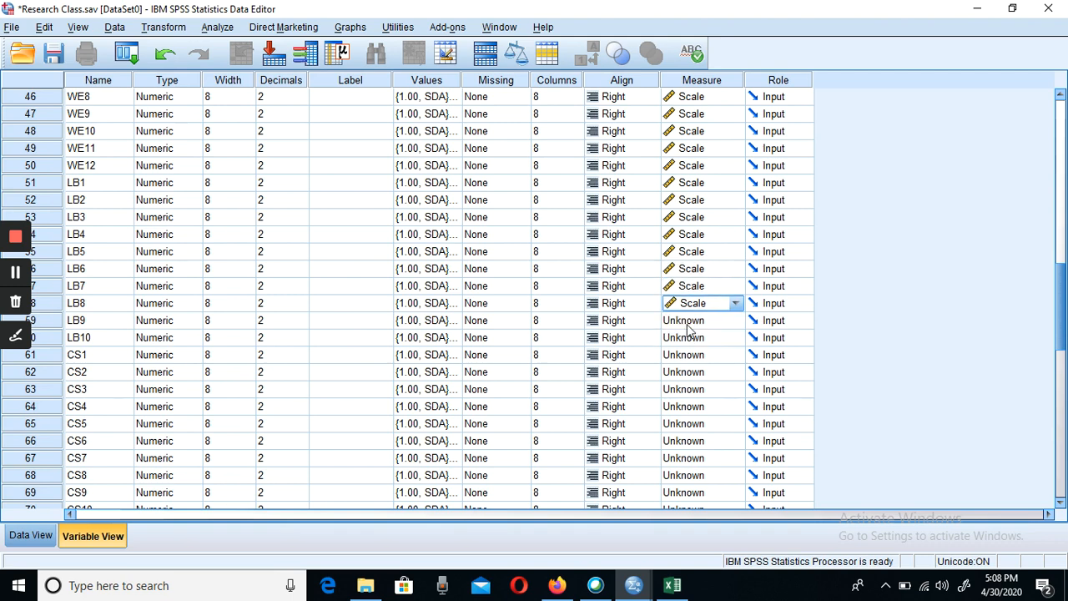
left_click(689, 326)
left_click(693, 339)
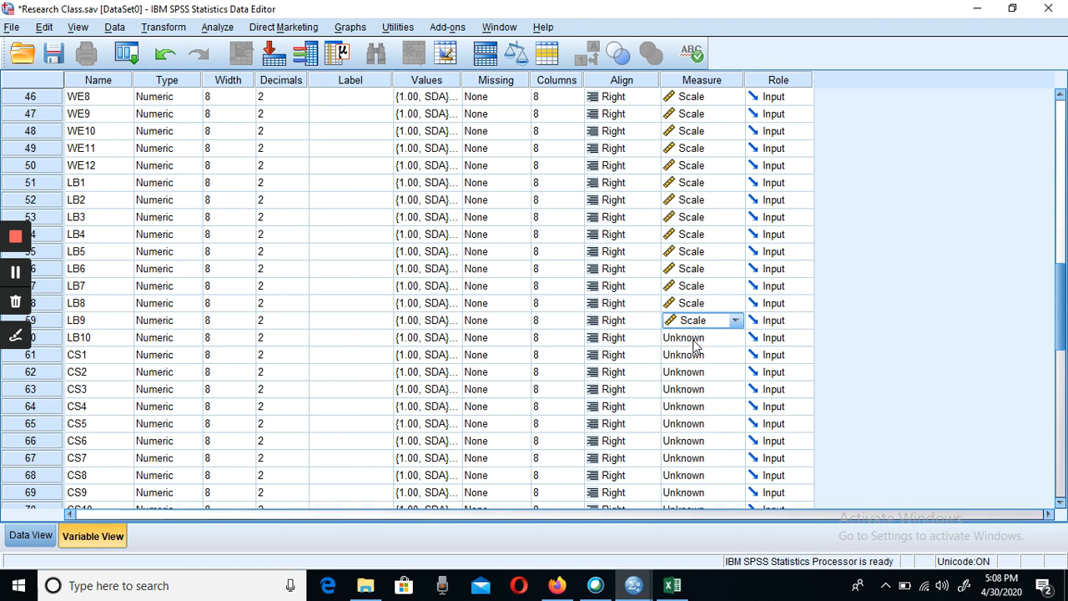
left_click(693, 342)
left_click(692, 357)
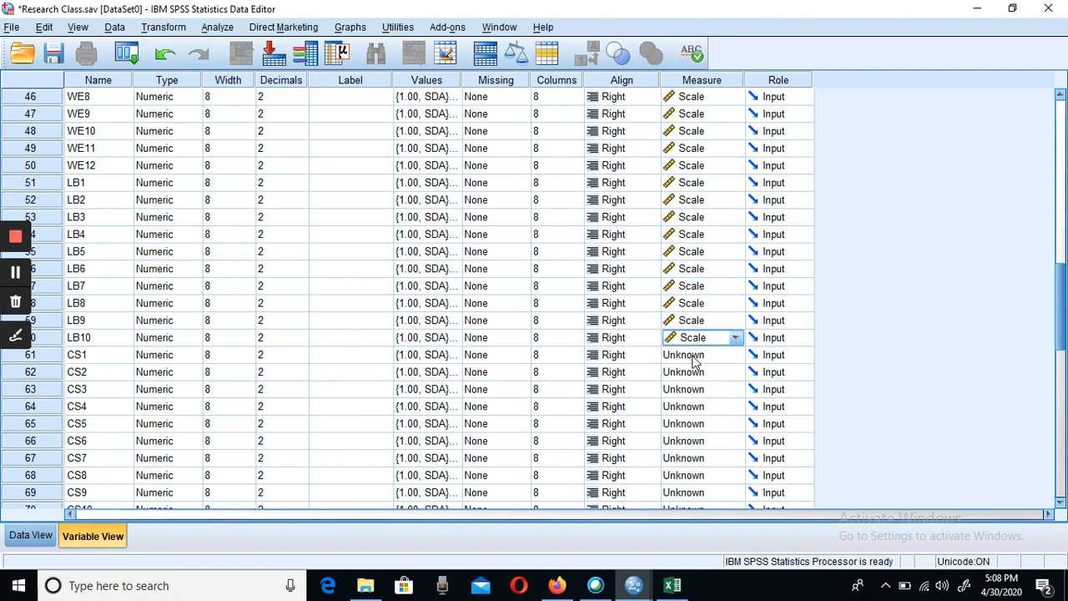
- Set the measurement level of the CS1, CS2 and CS3 variables to Scale
left_click(693, 357)
left_click(696, 373)
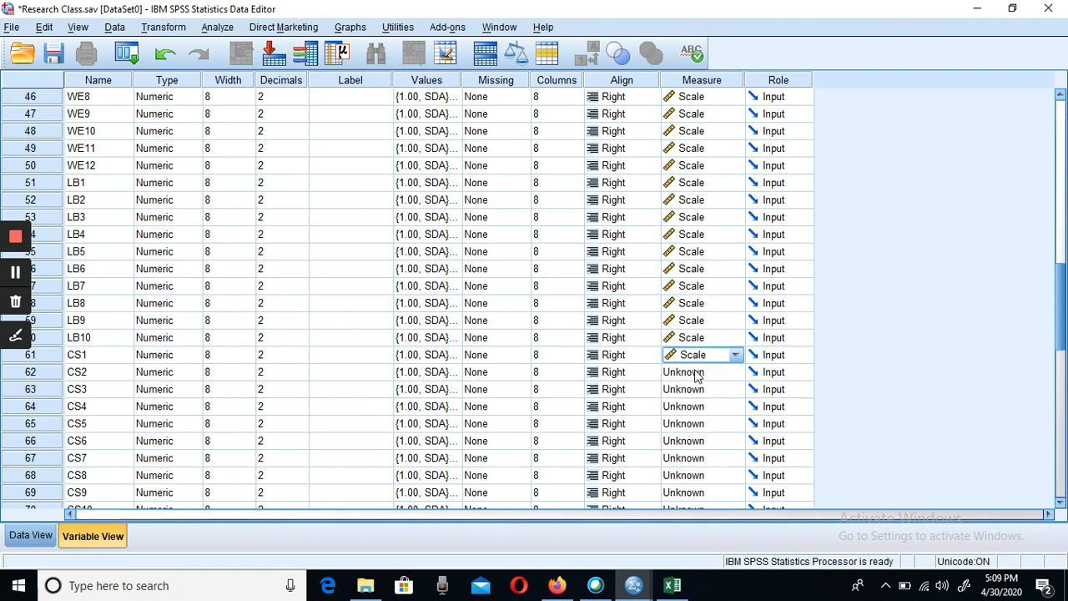
left_click(694, 373)
left_click(693, 390)
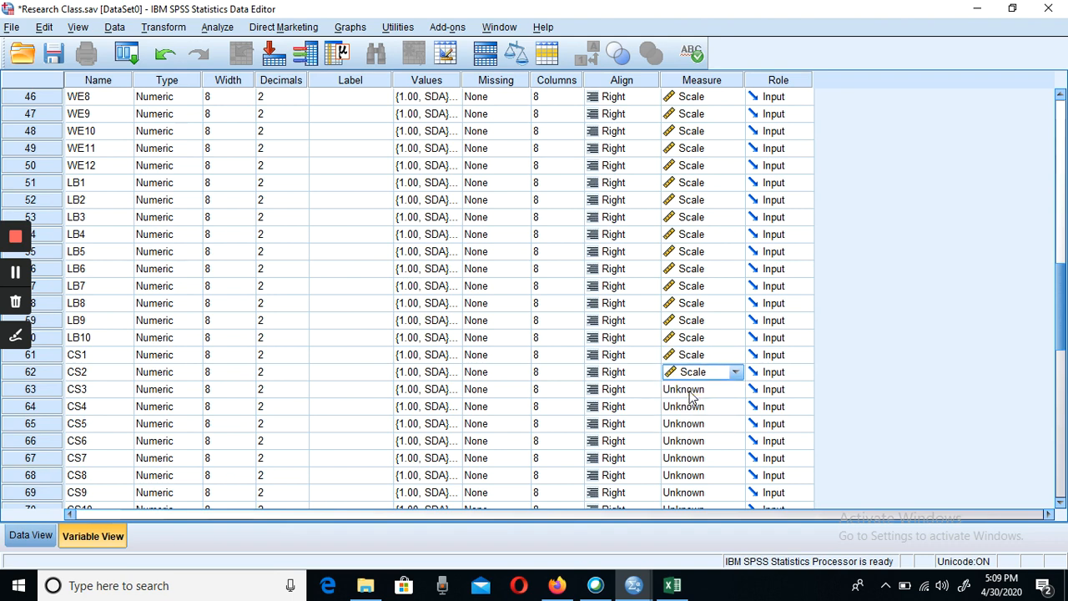
left_click(693, 390)
left_click(695, 406)
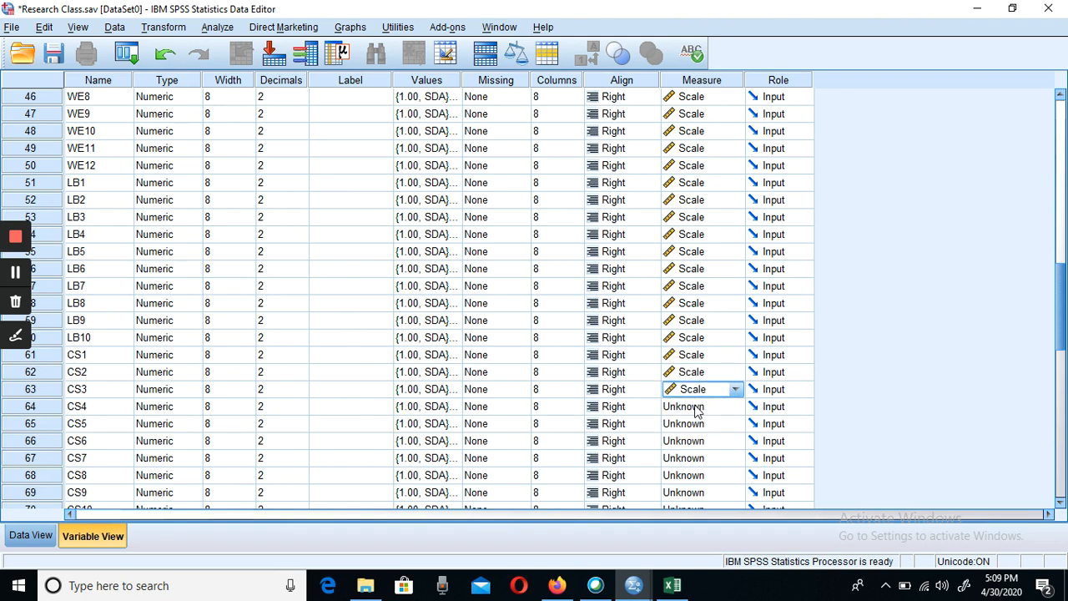
- Set the measurement level of the CS4, CS5 and CS6 variables to Scale
left_click(695, 407)
left_click(694, 423)
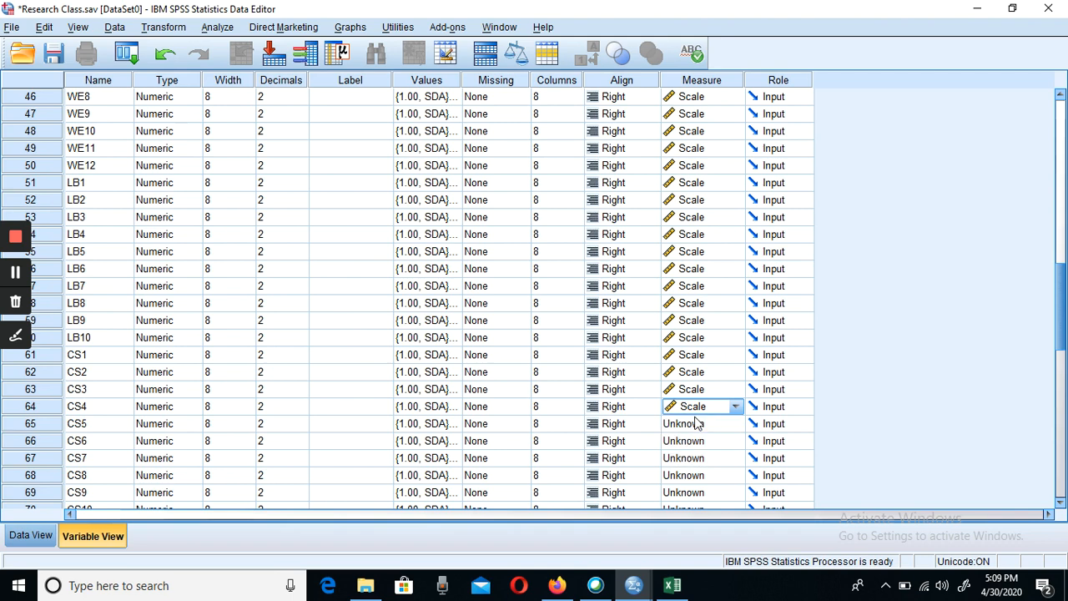
left_click(694, 423)
left_click(694, 441)
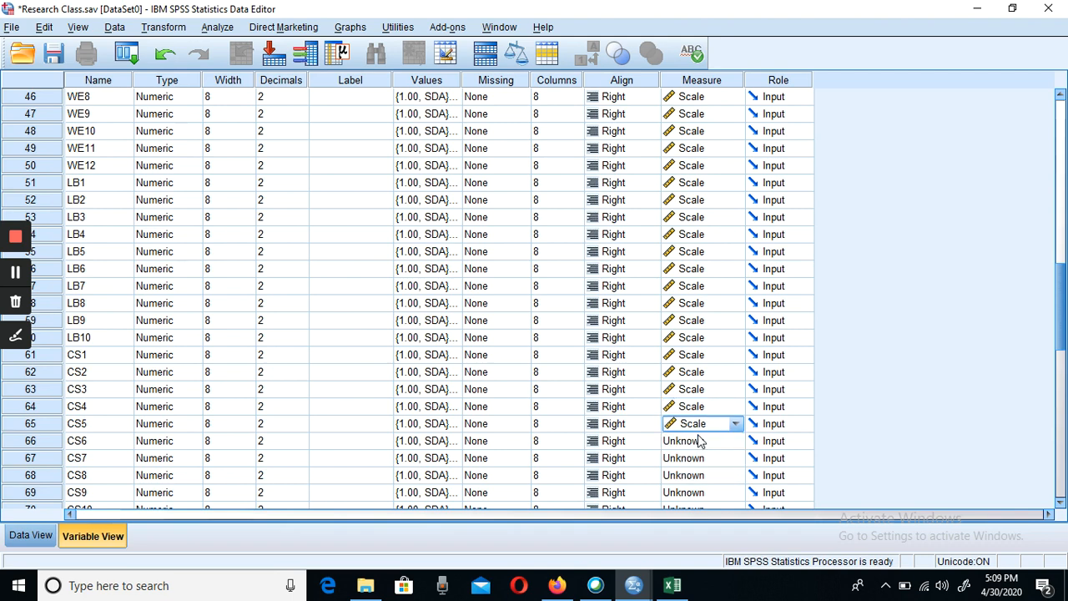
left_click(695, 441)
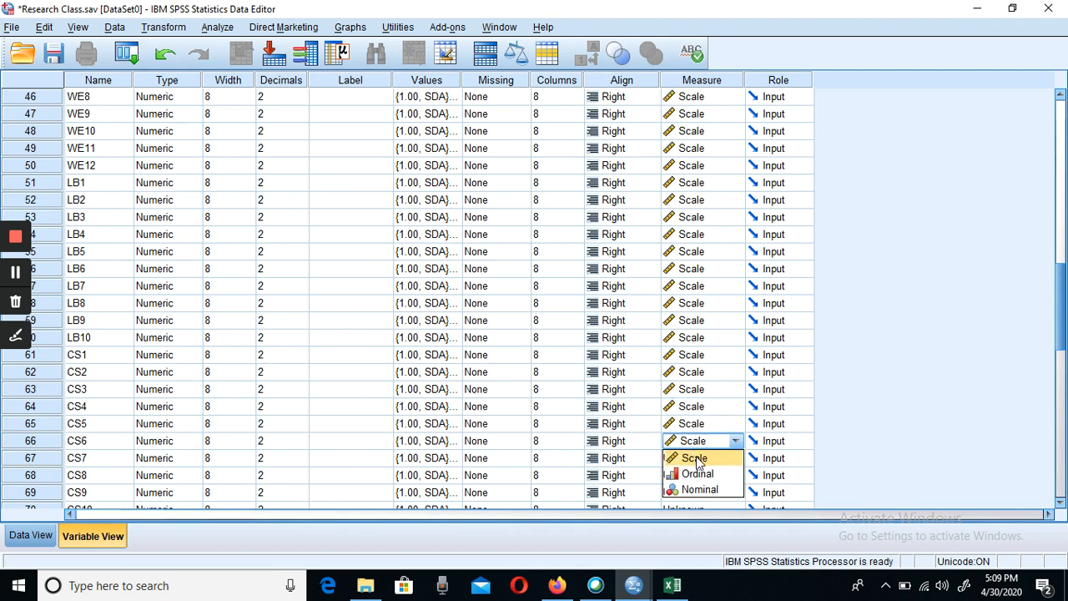
left_click(698, 461)
- Set the measurement level of the CS7, CS8 and CS9 variables to Scale
left_click(697, 459)
left_click(697, 475)
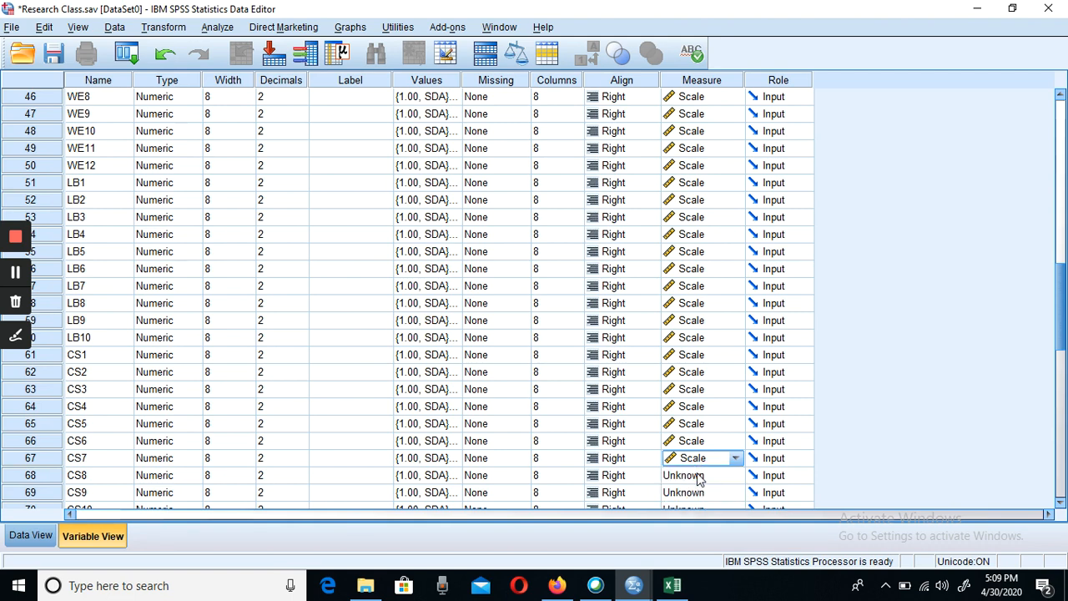
left_click(700, 477)
left_click(696, 492)
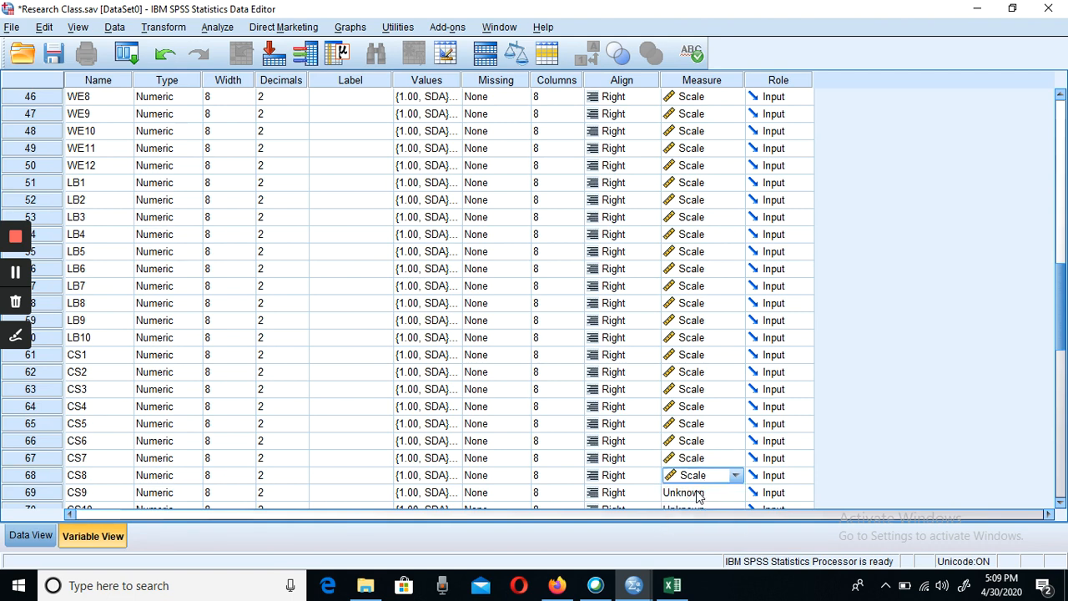
left_click(698, 492)
left_click(696, 509)
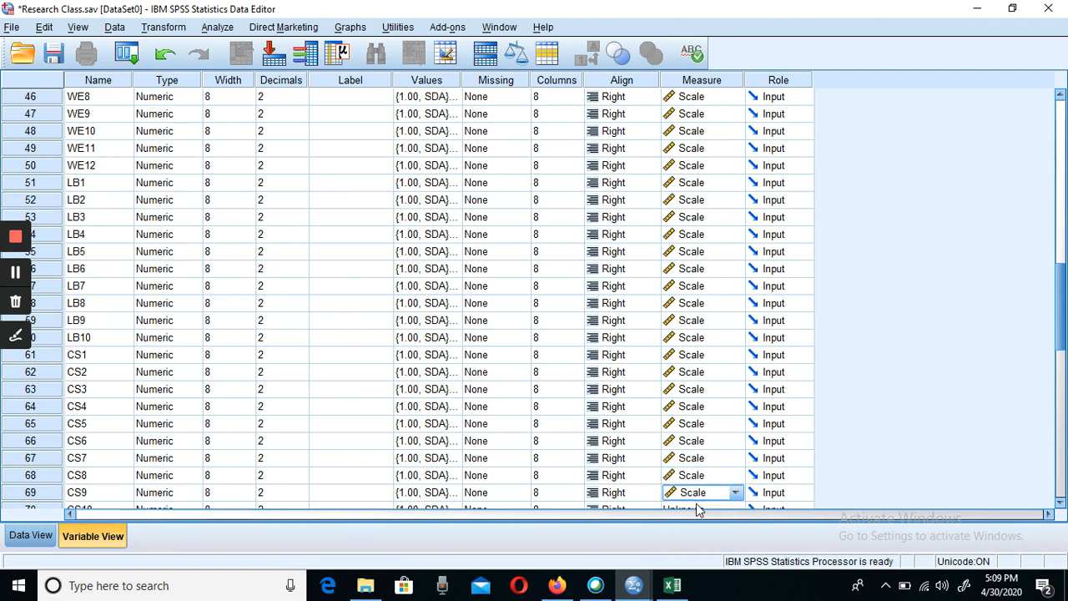
- Set the measurement level of the CS10 variable to Scale and save the dataset
left_click(1061, 507)
left_click(1060, 507)
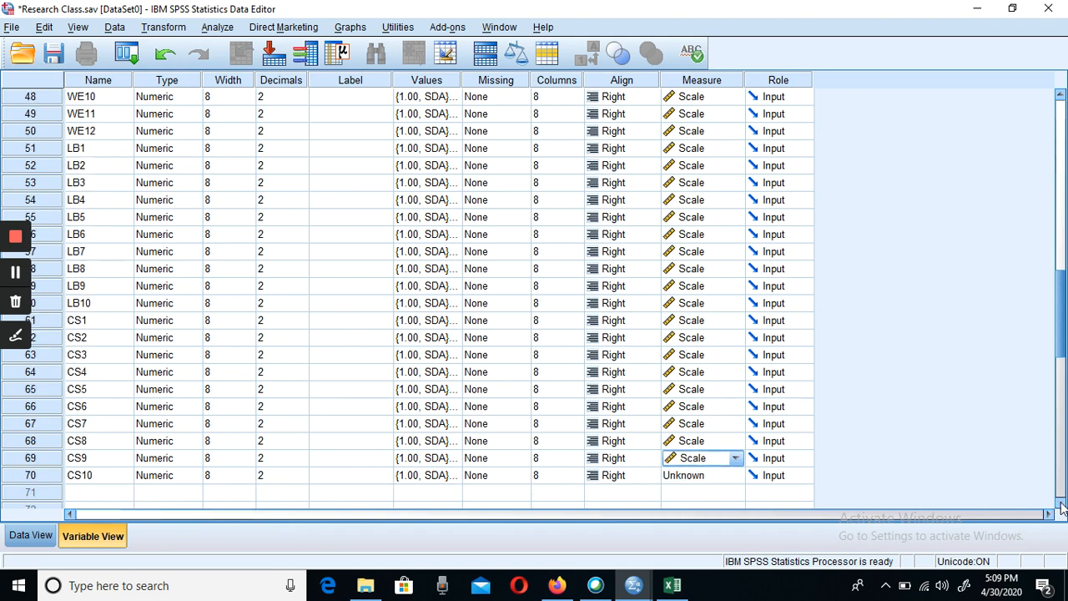
left_click(1061, 508)
left_click(1060, 508)
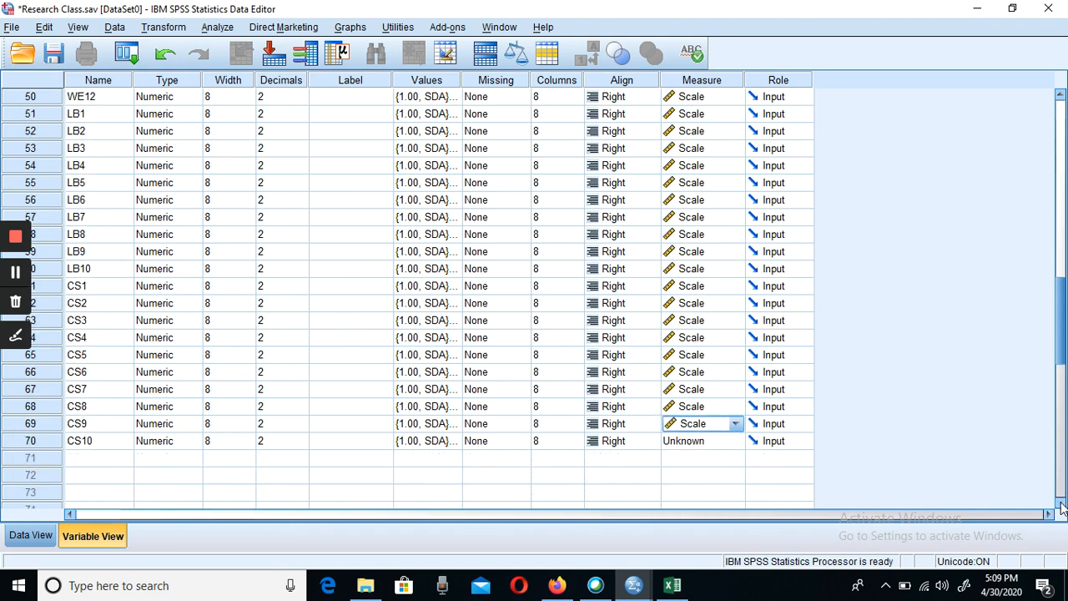
left_click(700, 442)
left_click(697, 459)
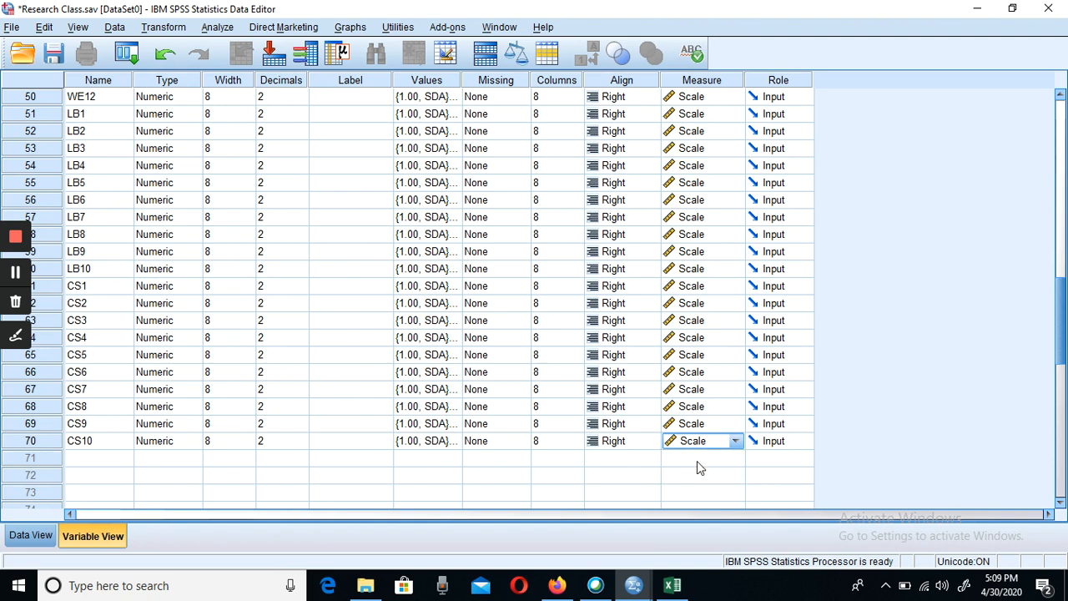
key("ctrl+s")
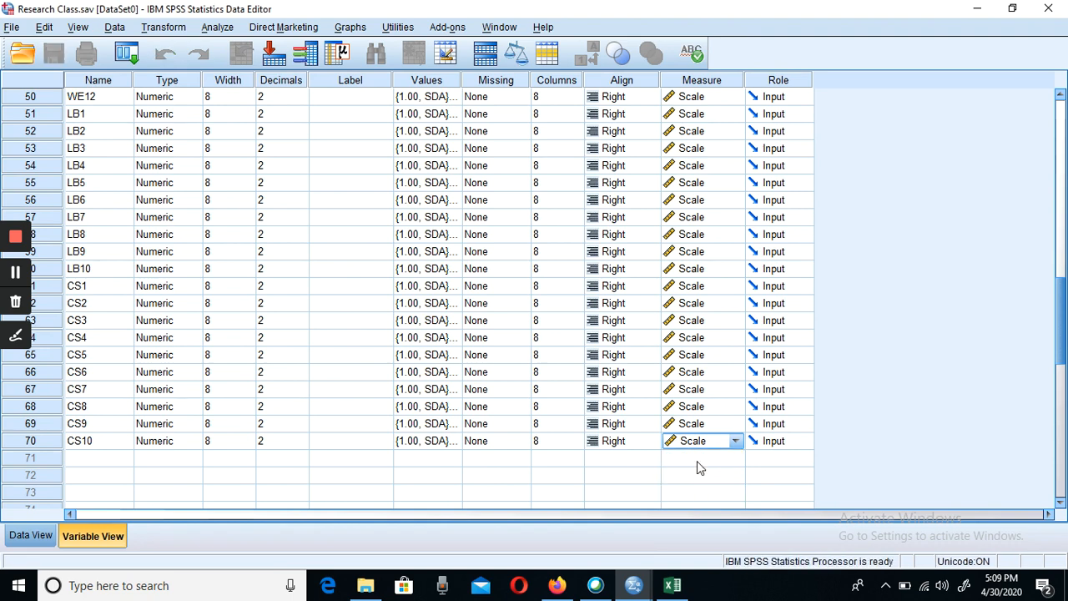
- Switch to the Excel questionnaire to review its demographic fields, and return to the Research Class.sav dataset in SPSS
left_click_drag(1058, 334, 1018, 157)
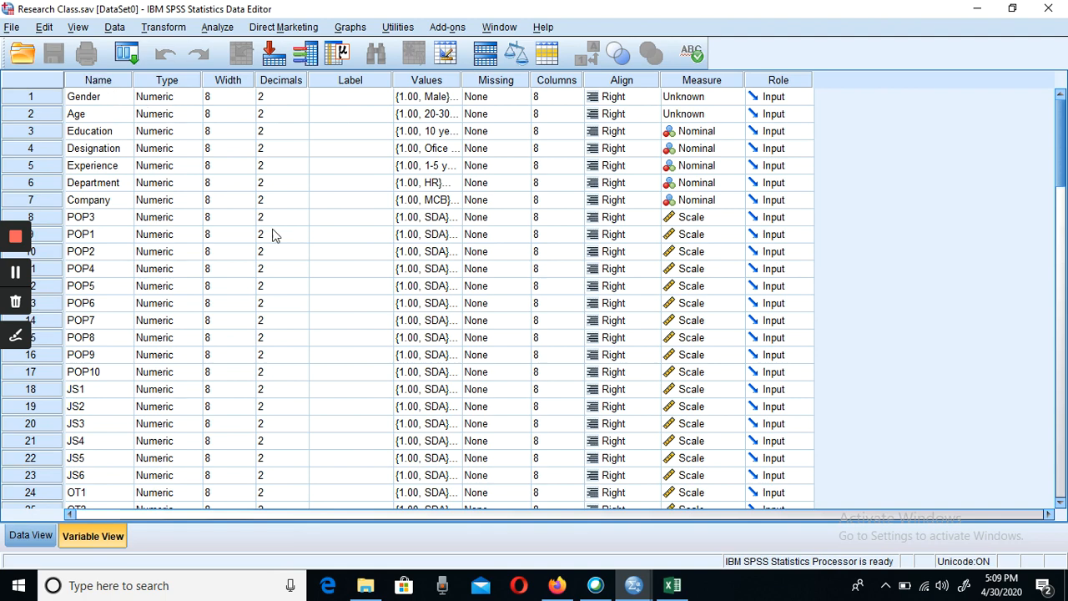
left_click(670, 588)
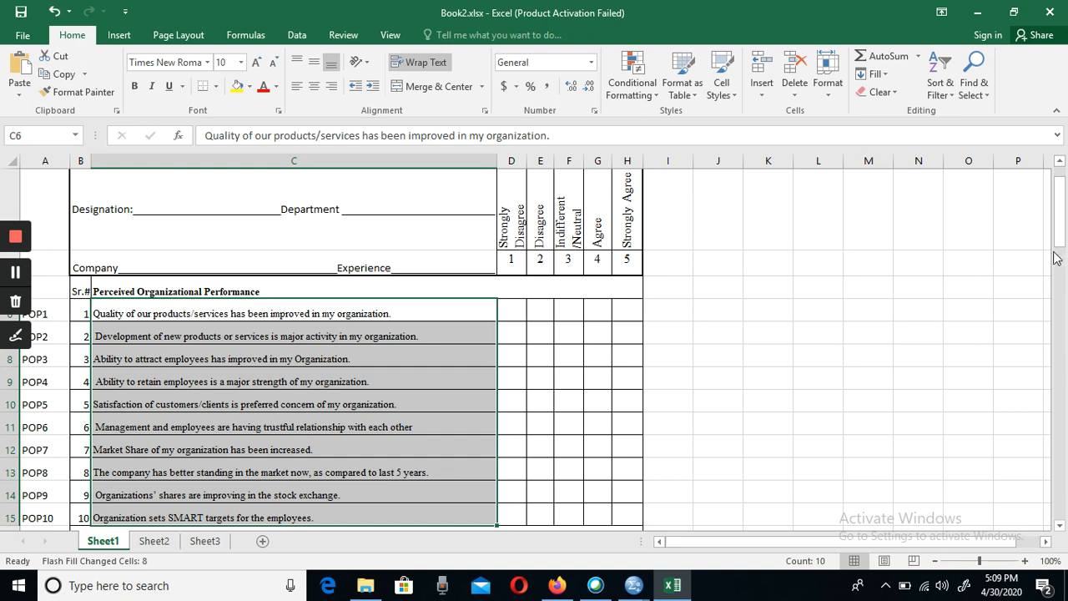
left_click_drag(1060, 254, 1054, 217)
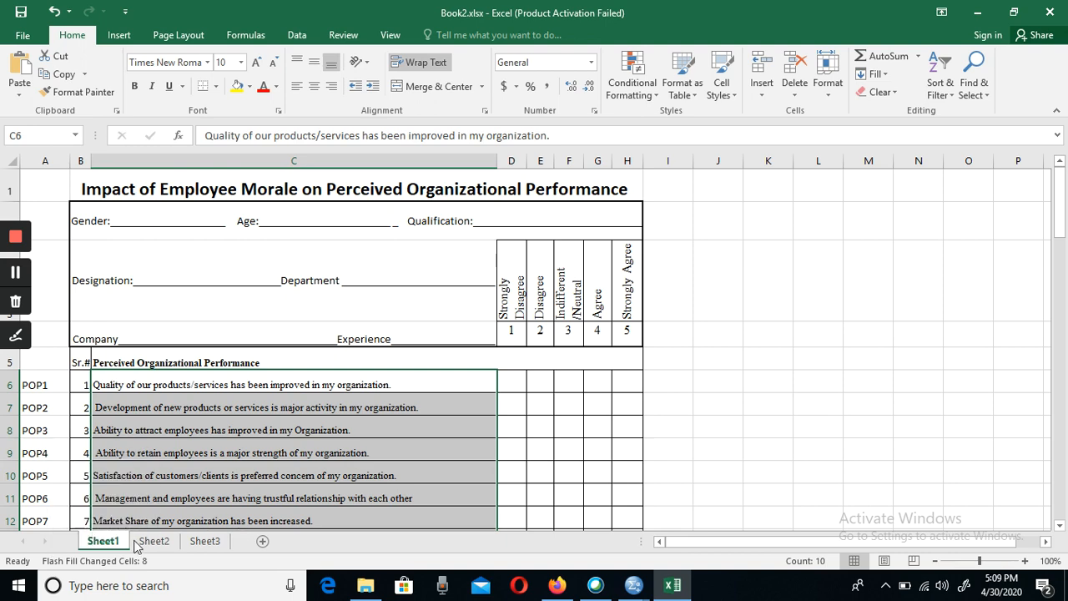
left_click(633, 585)
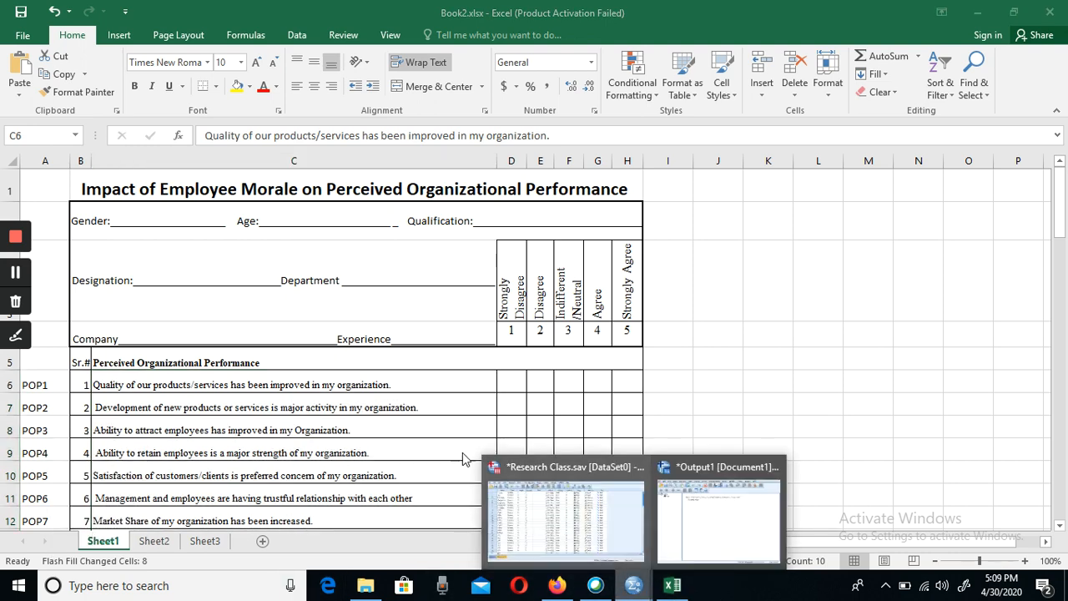
left_click(577, 512)
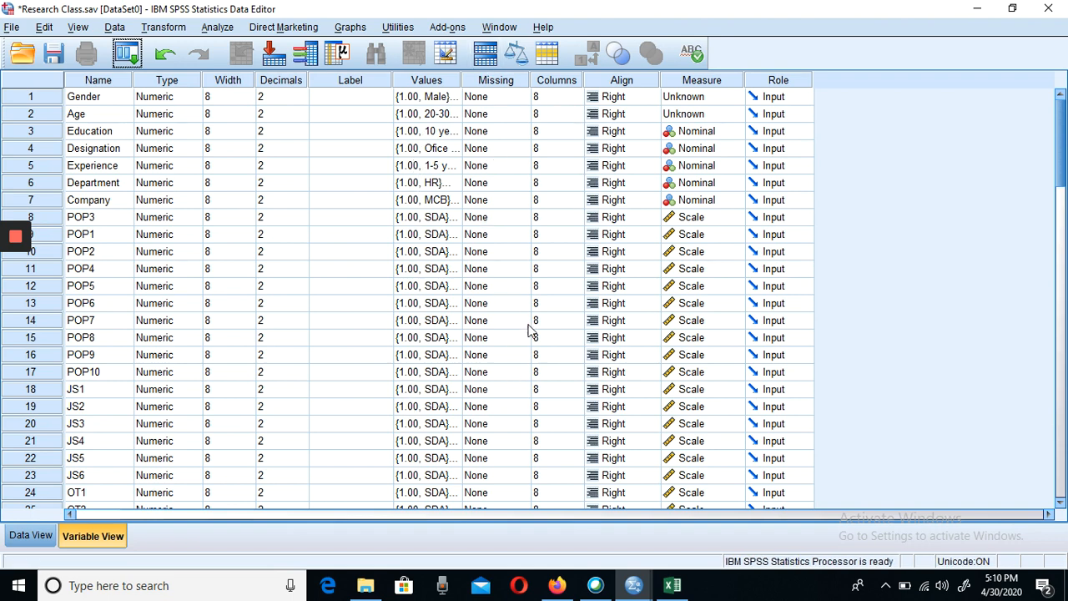
- Set the measurement level of the Gender and Age variables to Nominal and save the dataset
left_click(708, 97)
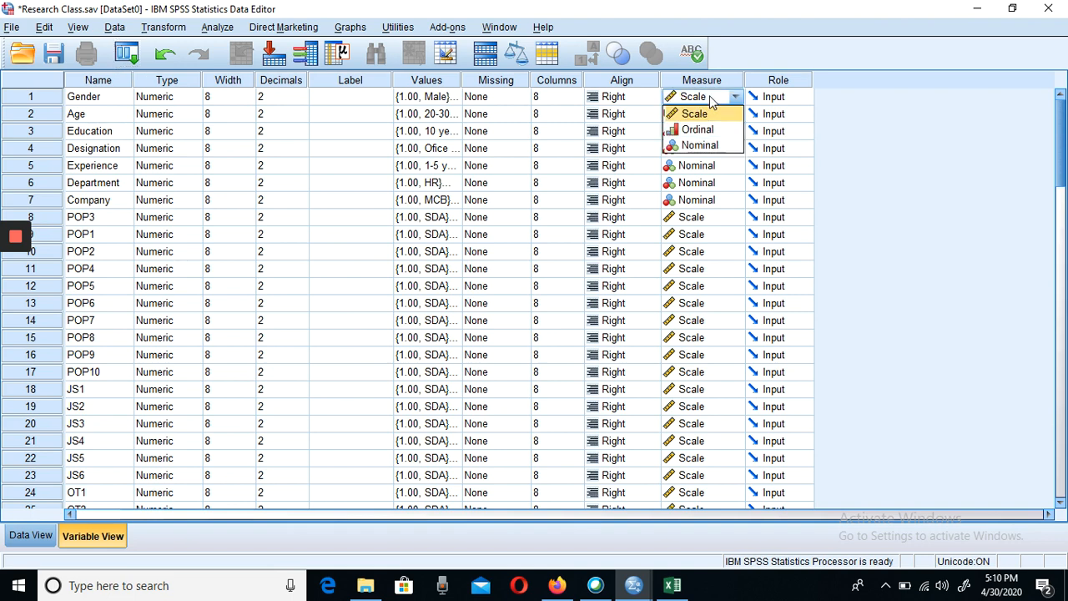
left_click(701, 145)
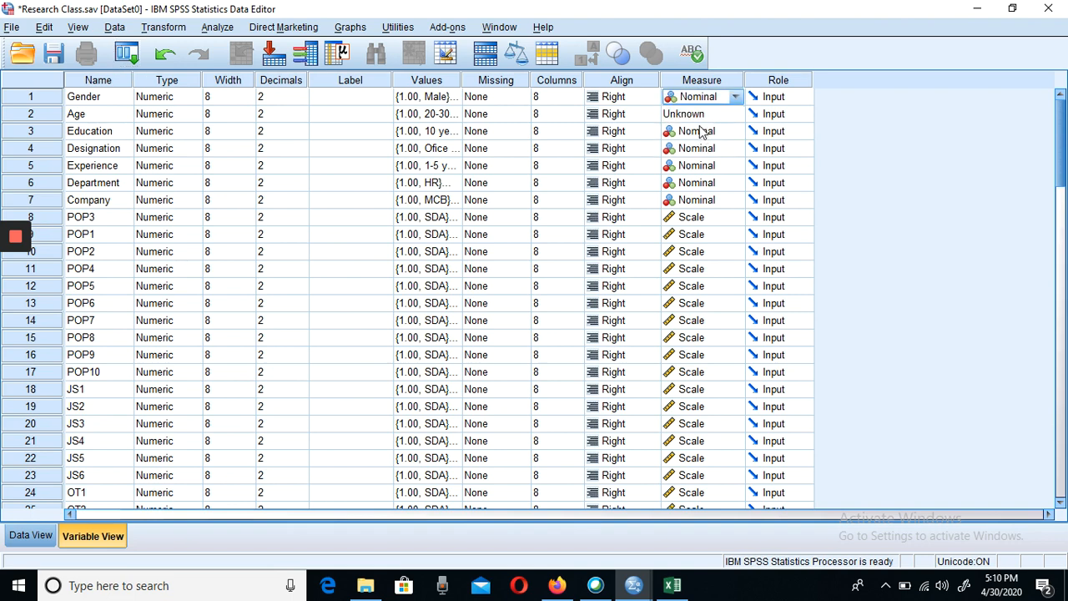
left_click(700, 115)
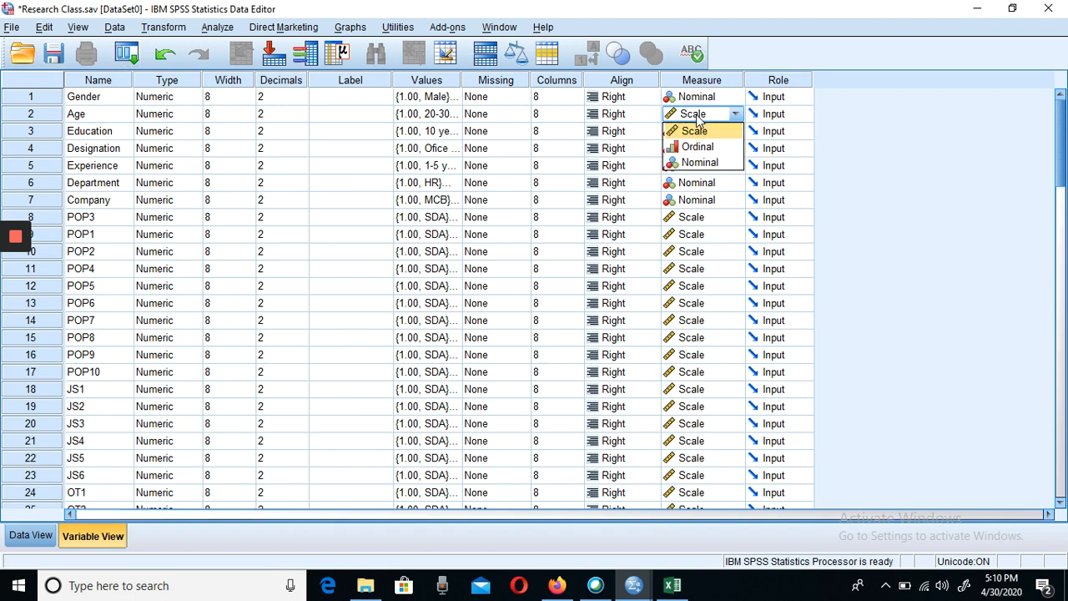
left_click(709, 162)
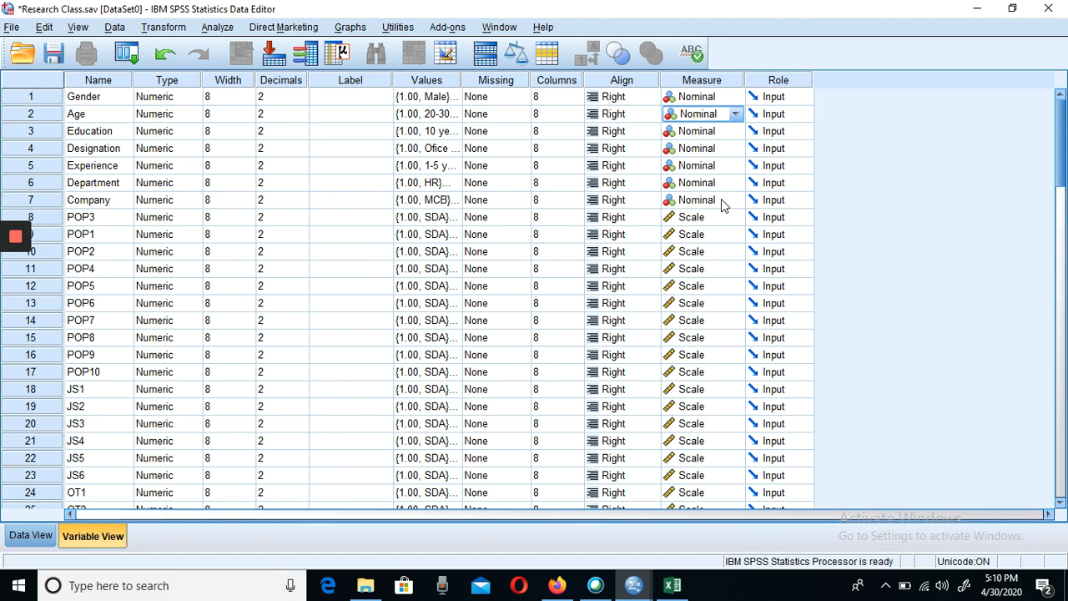
key("ctrl+s")
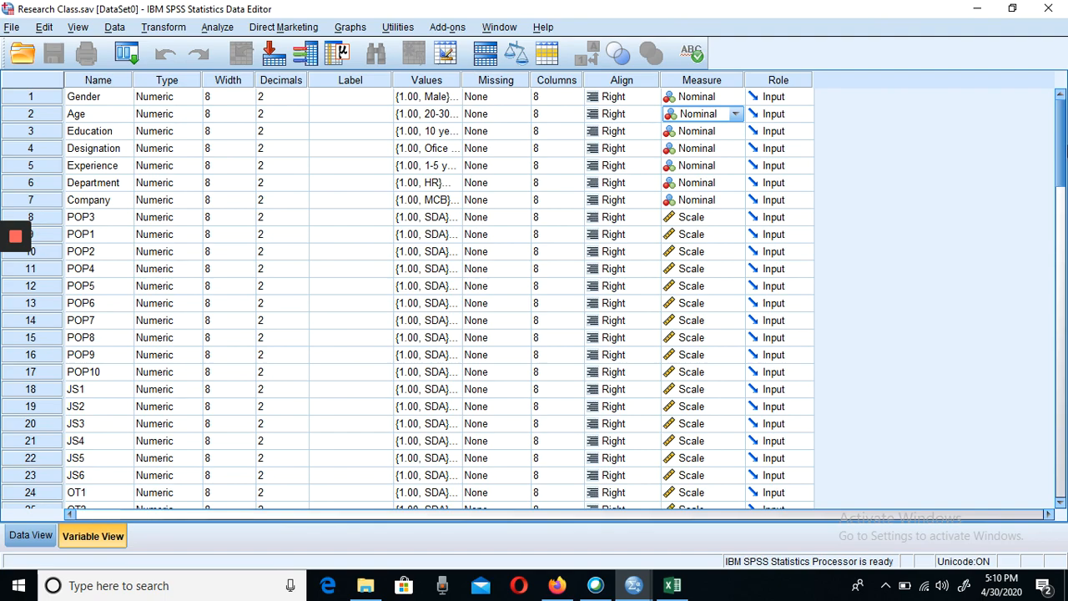
- Review the full list of variable definitions in Variable View and inspect the corresponding data columns in Data View
scroll(1064, 159, "down", 1)
left_click_drag(1064, 158, 992, 137)
left_click(350, 235)
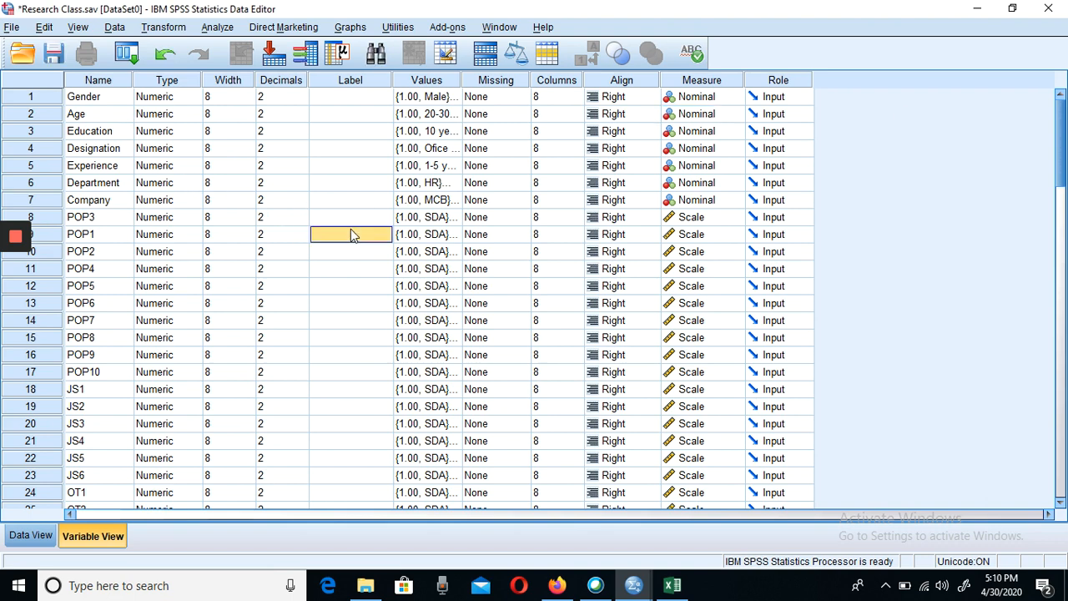
left_click(27, 536)
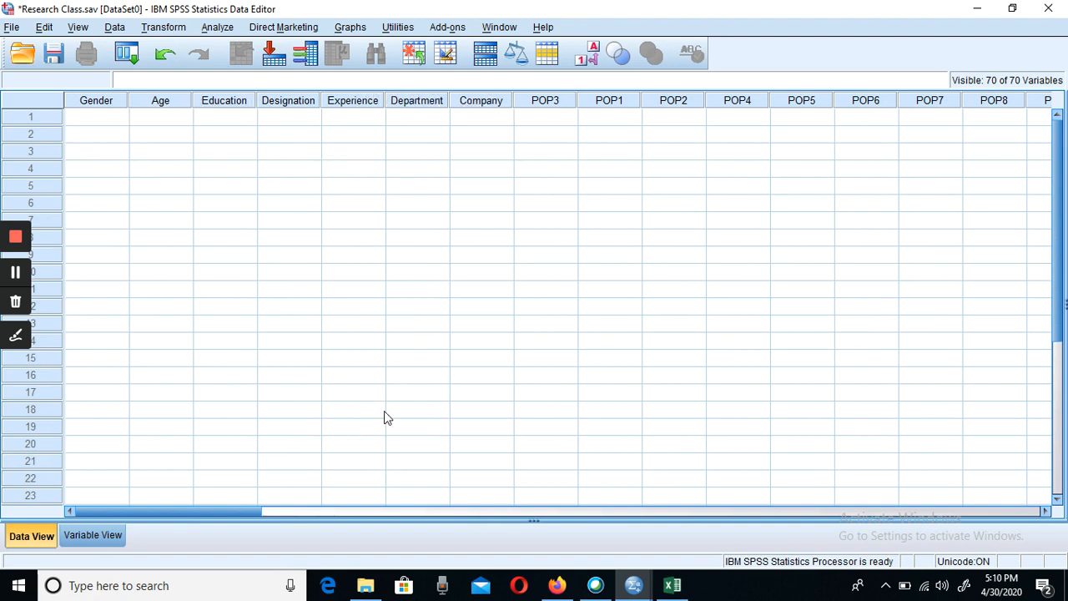
left_click_drag(195, 516, 161, 272)
left_click(78, 540)
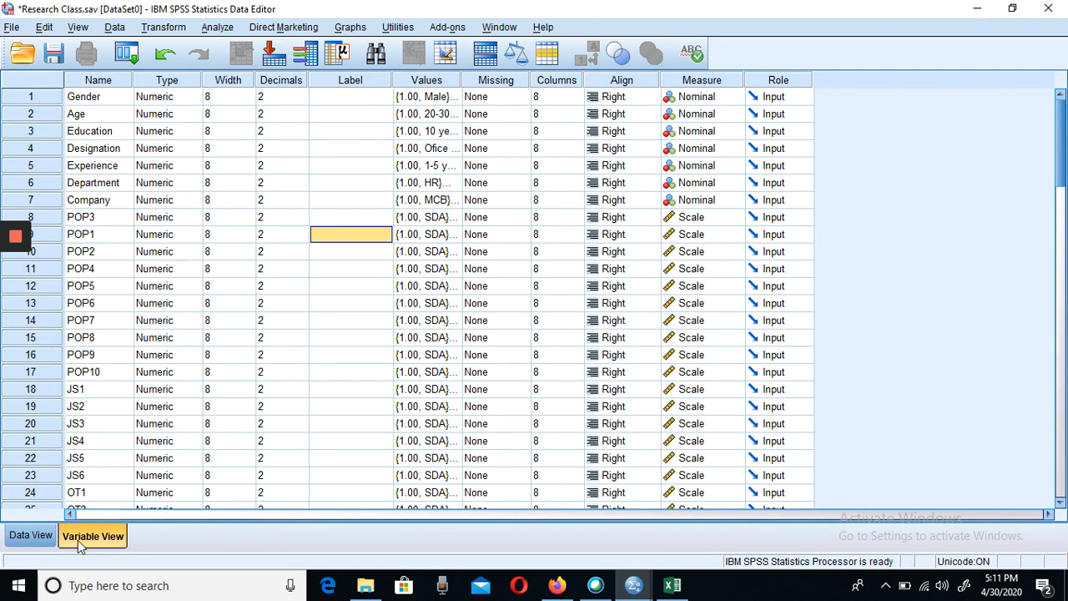
left_click(38, 536)
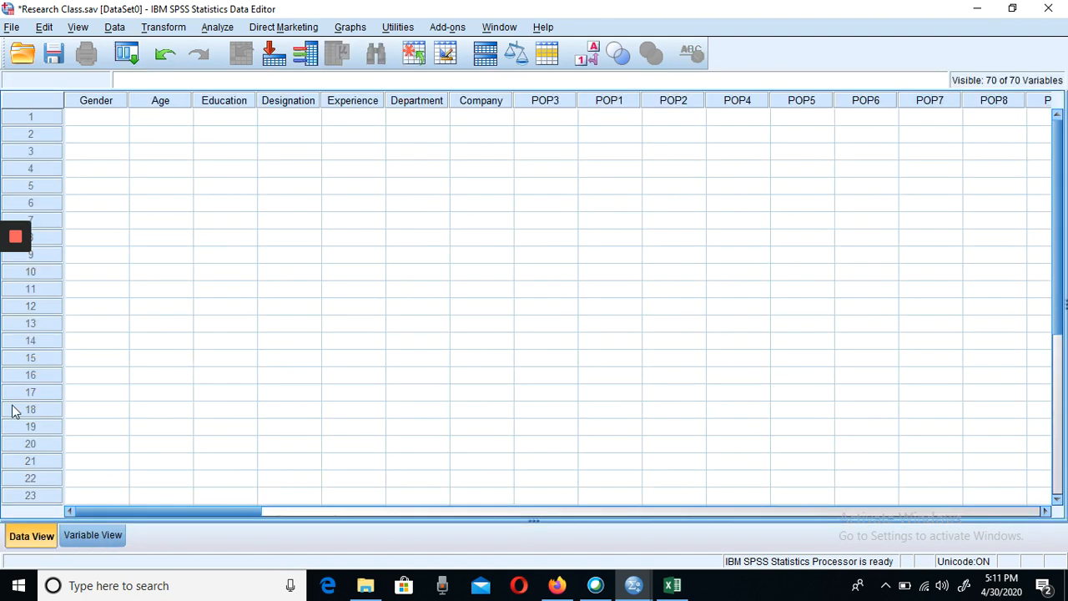
mouse_move(10, 351)
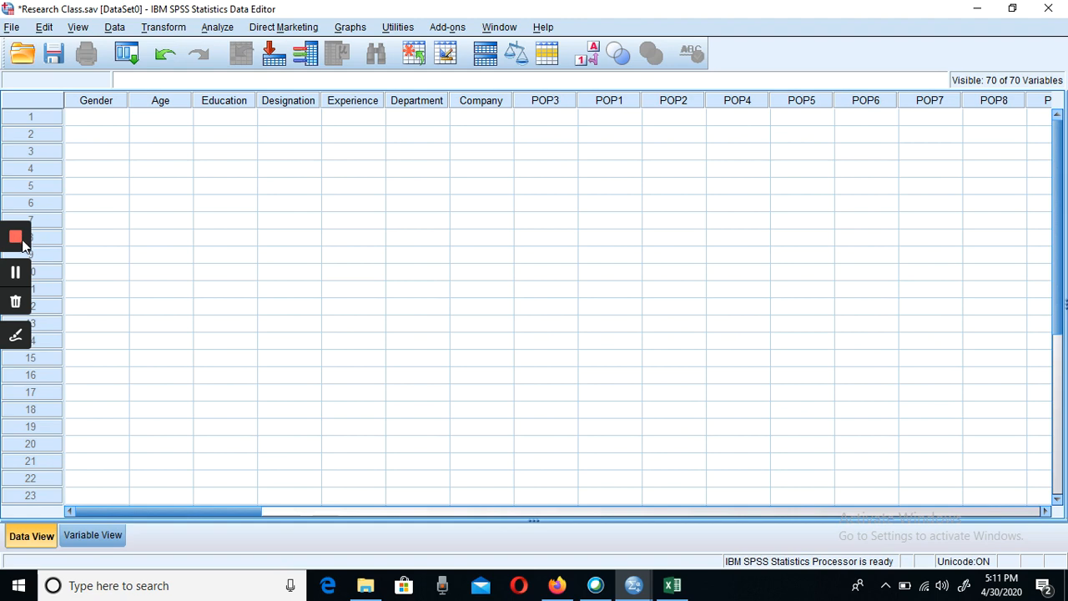